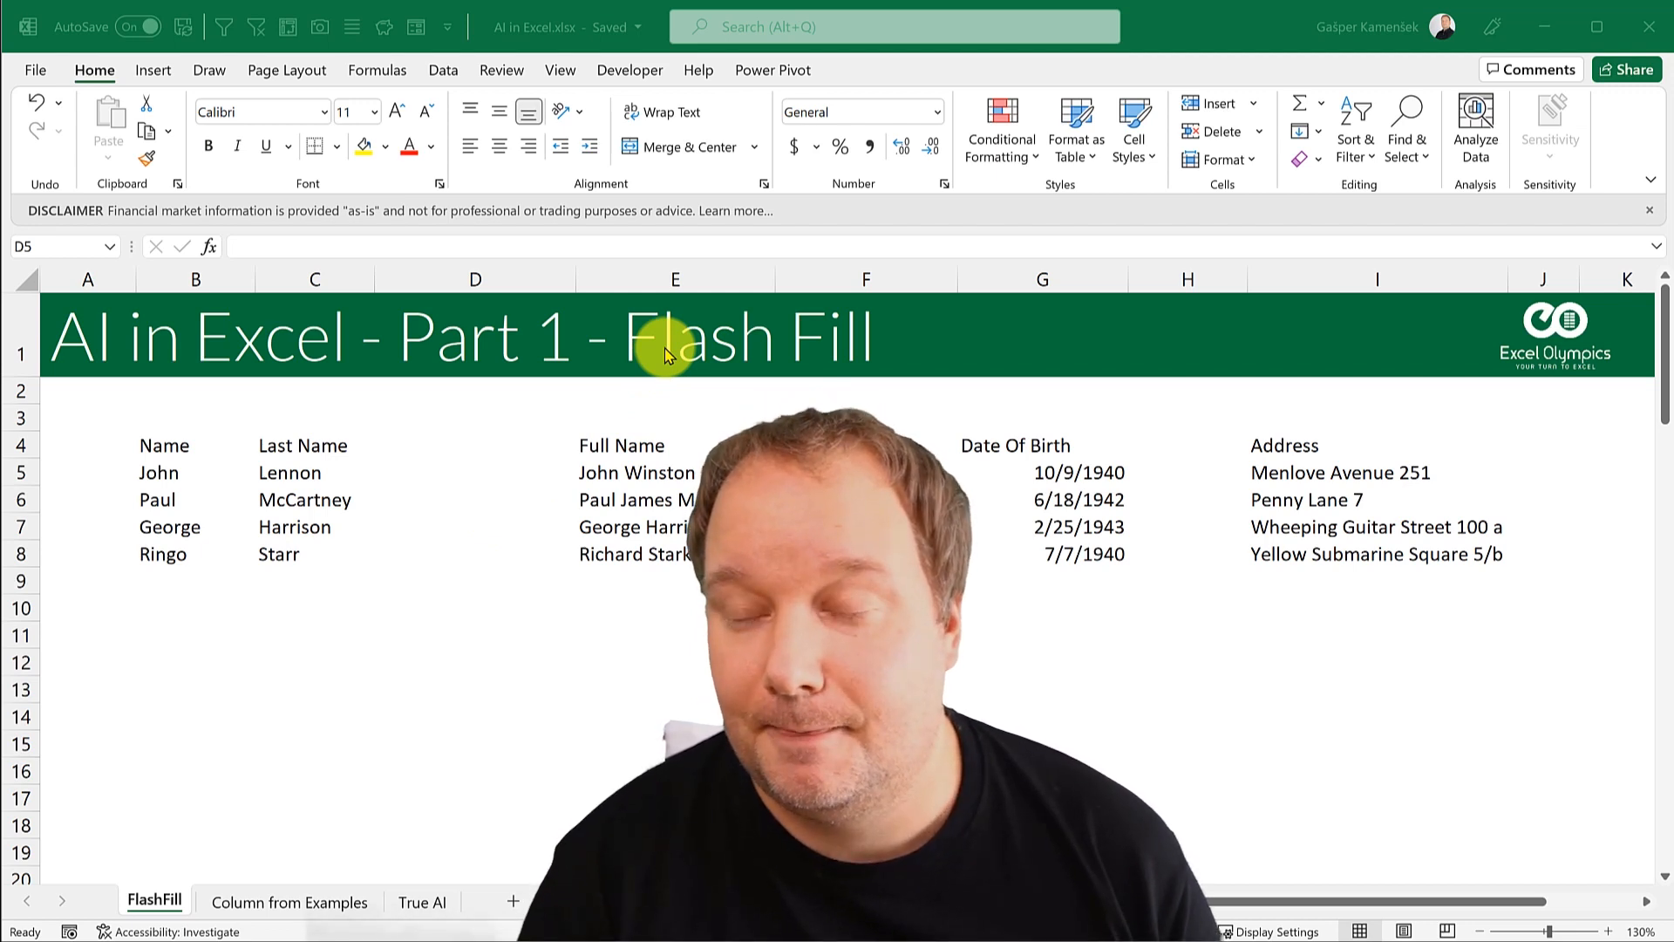
Step: Enter JOHN Lennon in D5, start PAUL McCartney in D6, and accept the Flash Fill suggestions down to D8
click(470, 471)
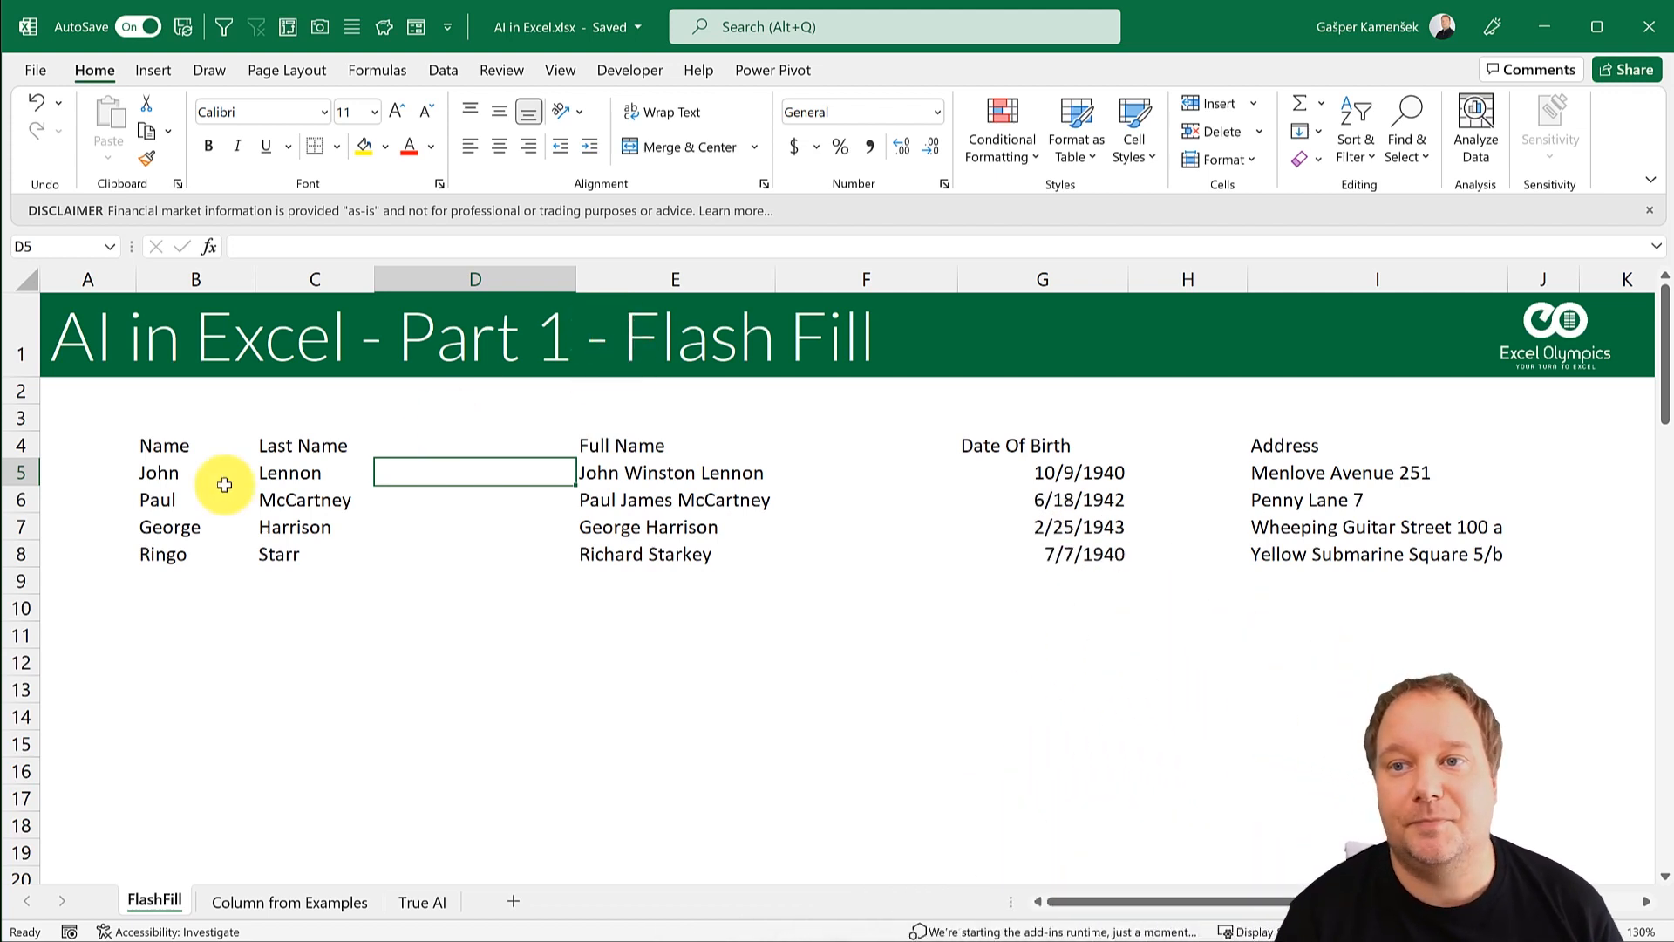
drag(161, 471, 204, 546)
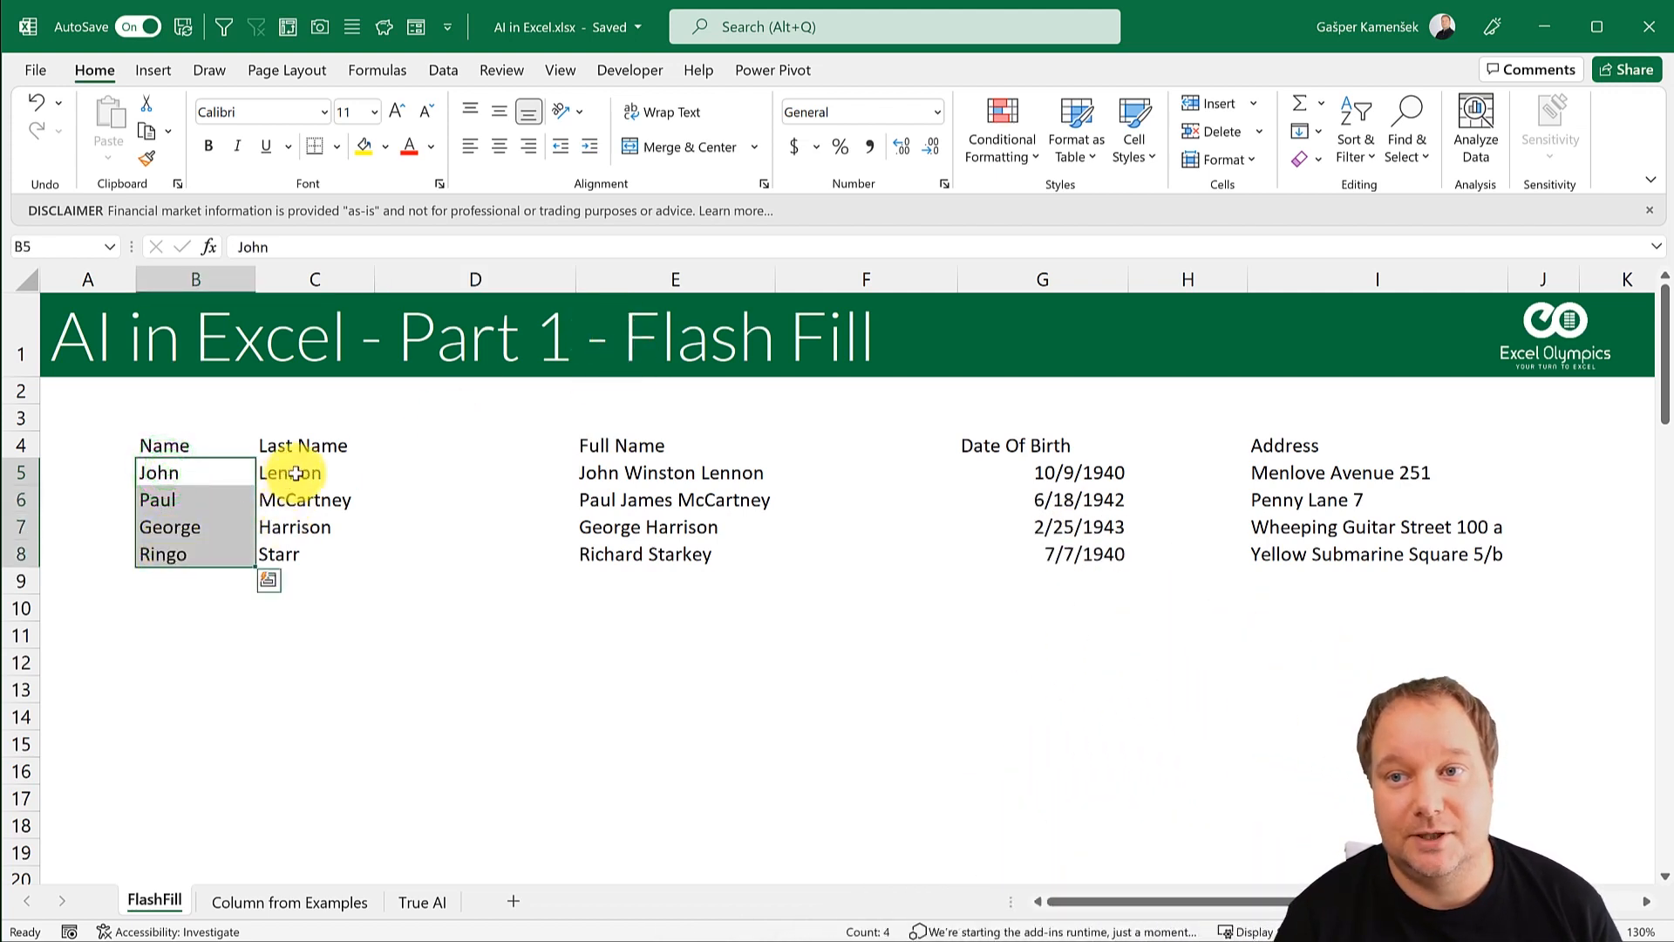
drag(291, 472, 290, 554)
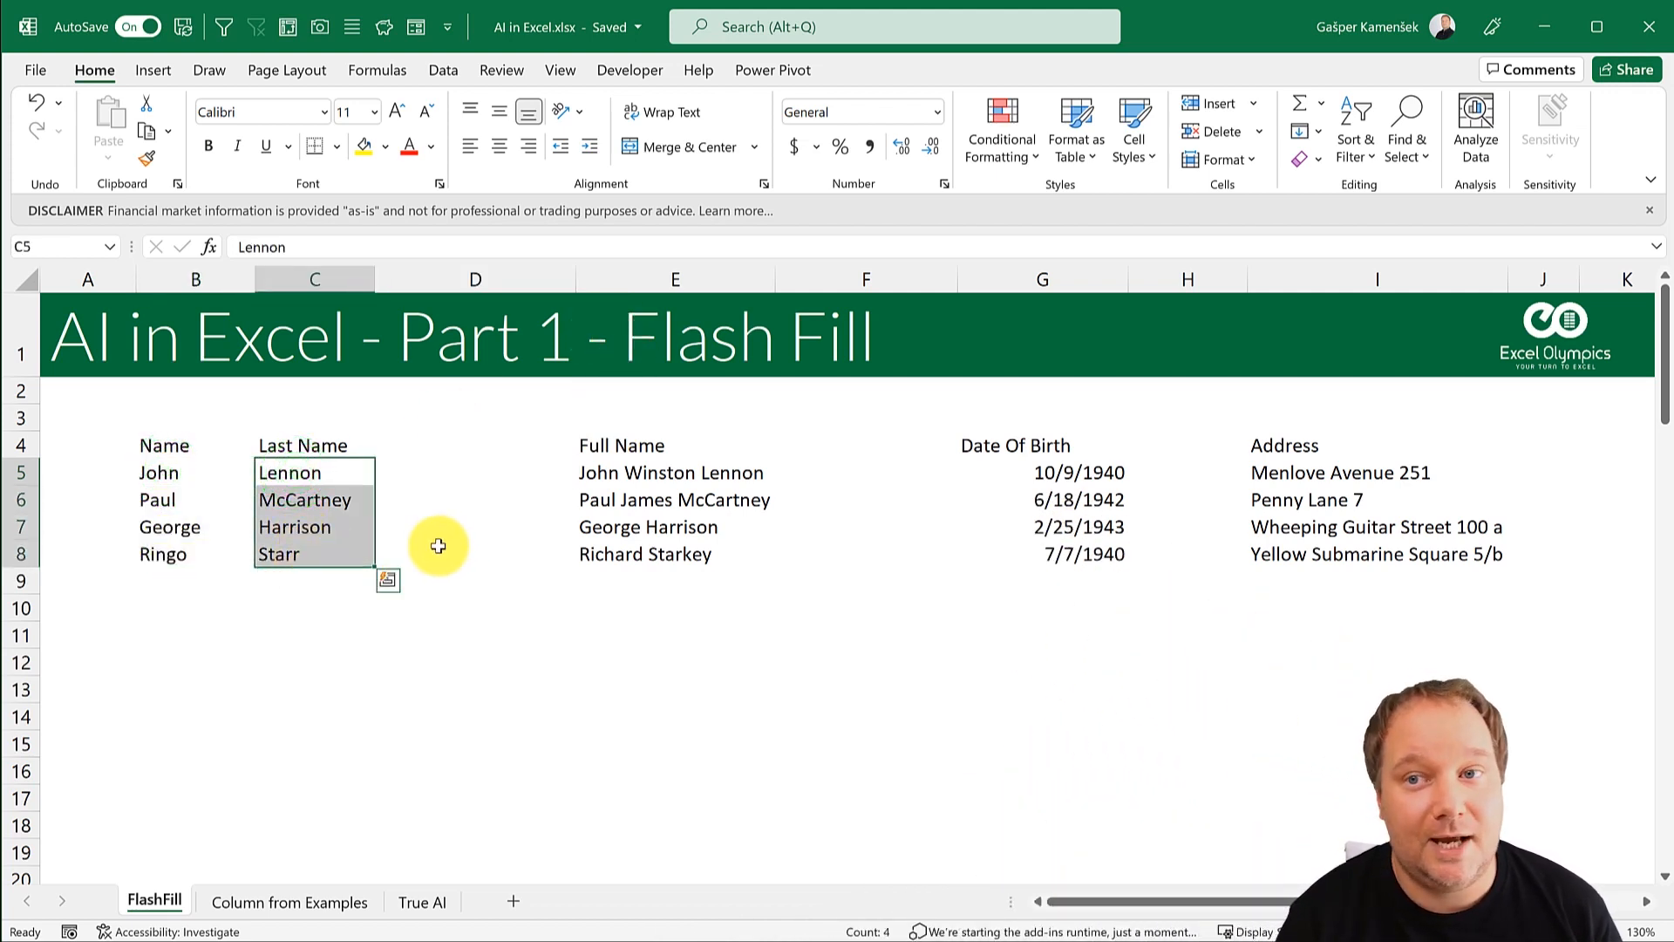
click(409, 471)
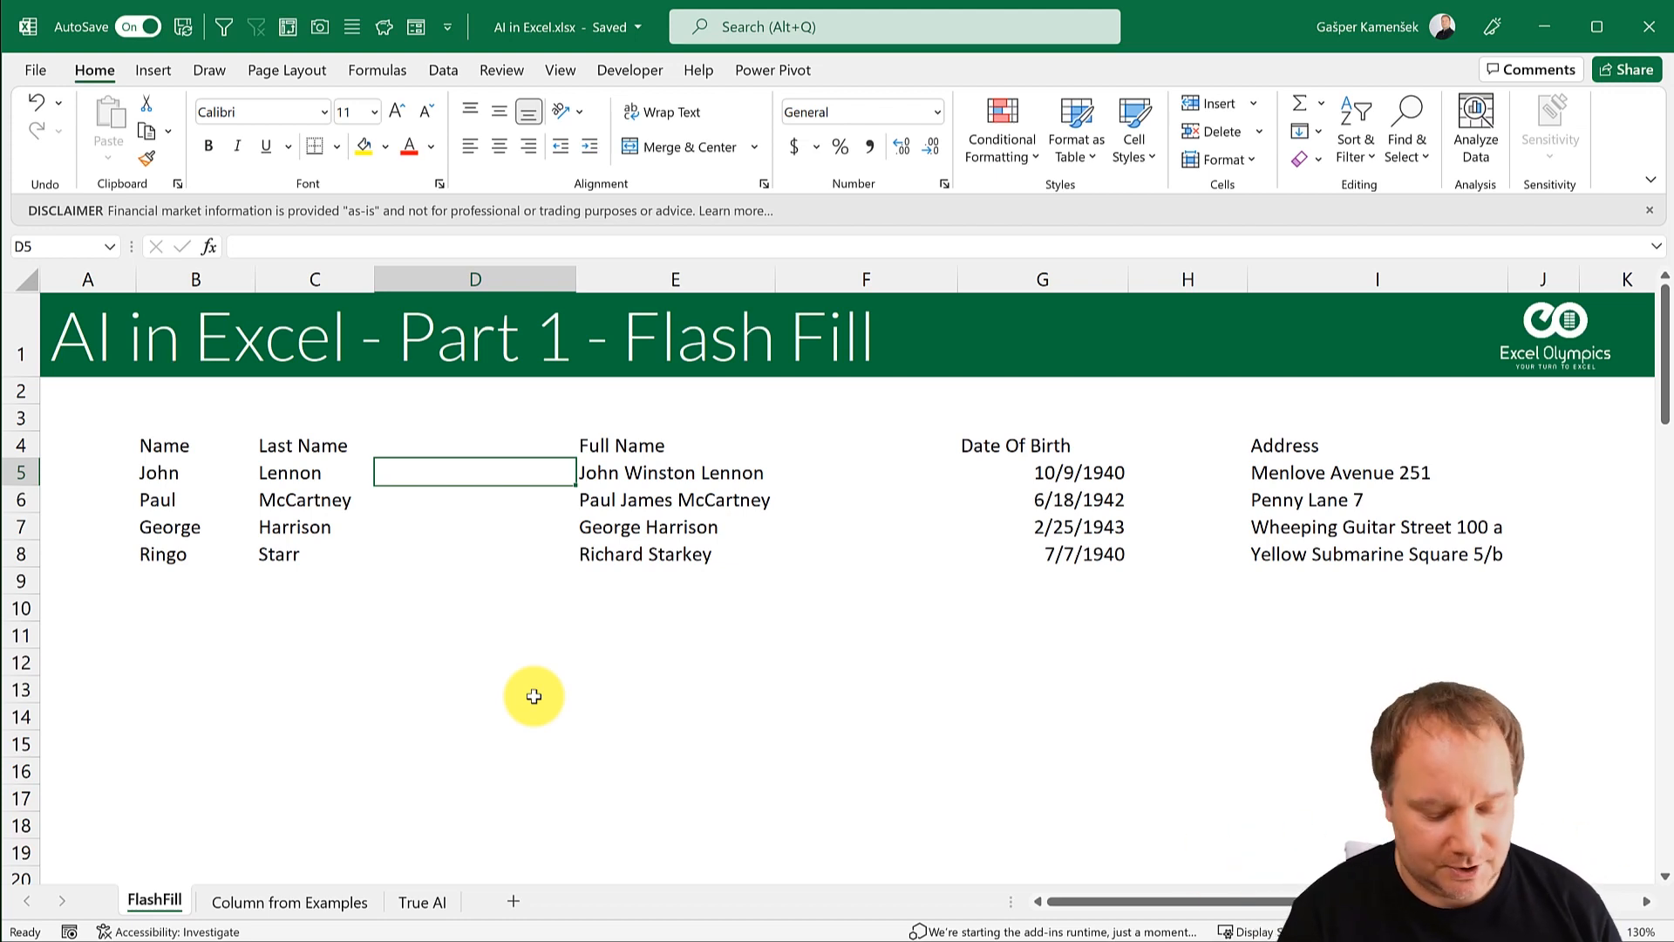
text(JOHN)
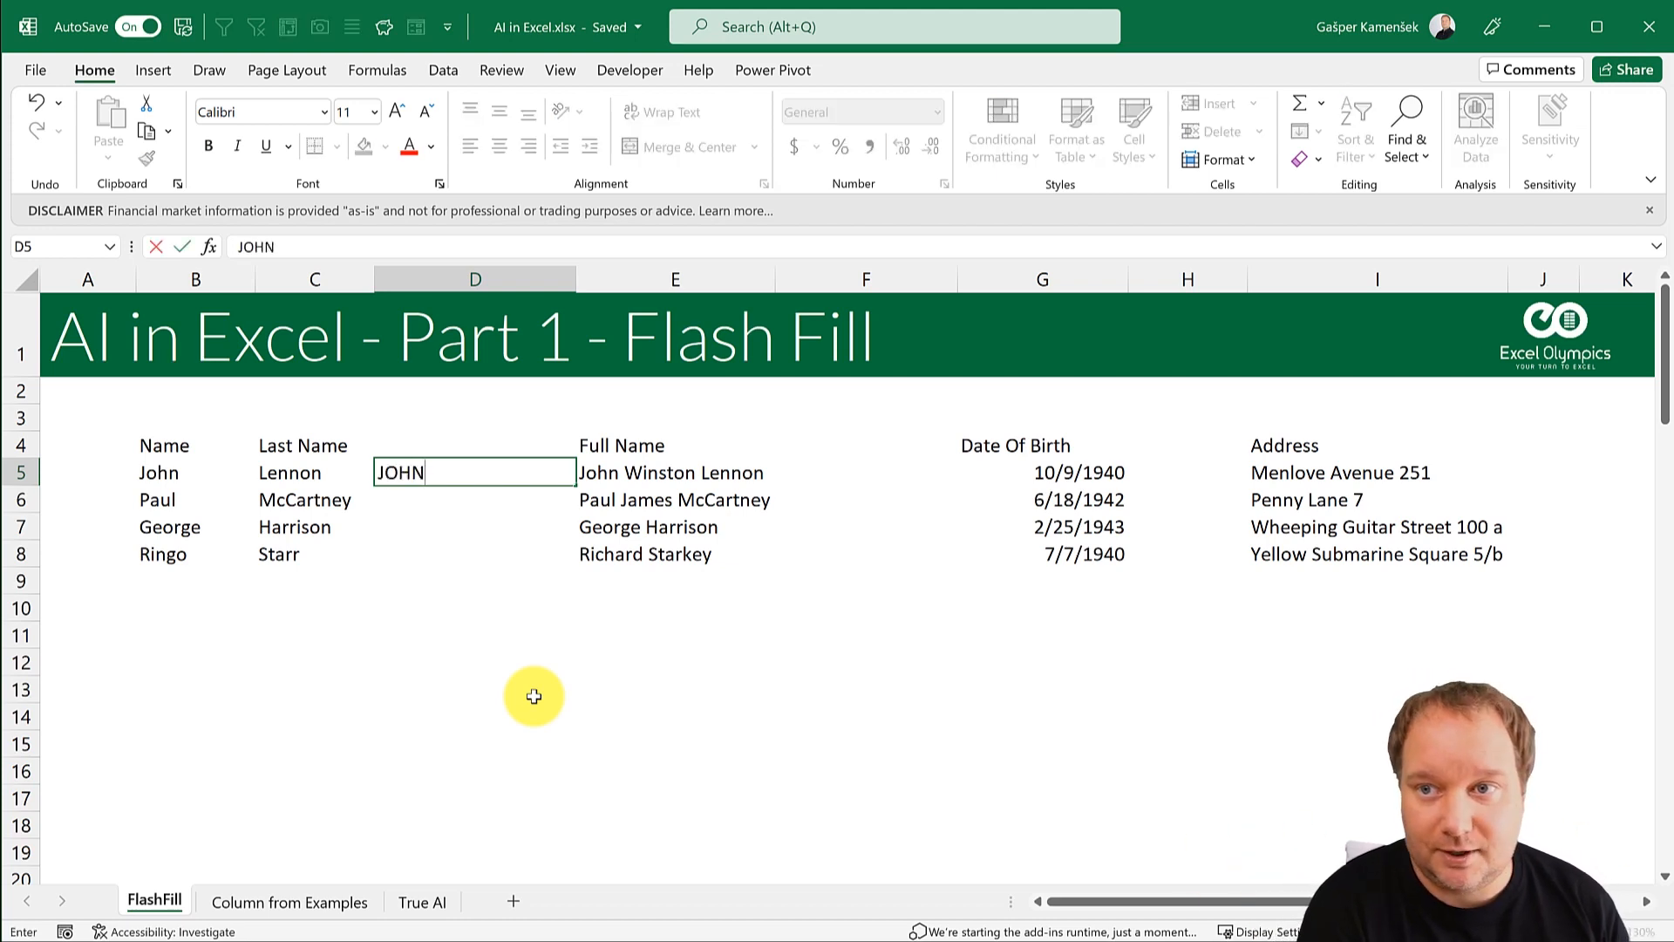
text( Lennon)
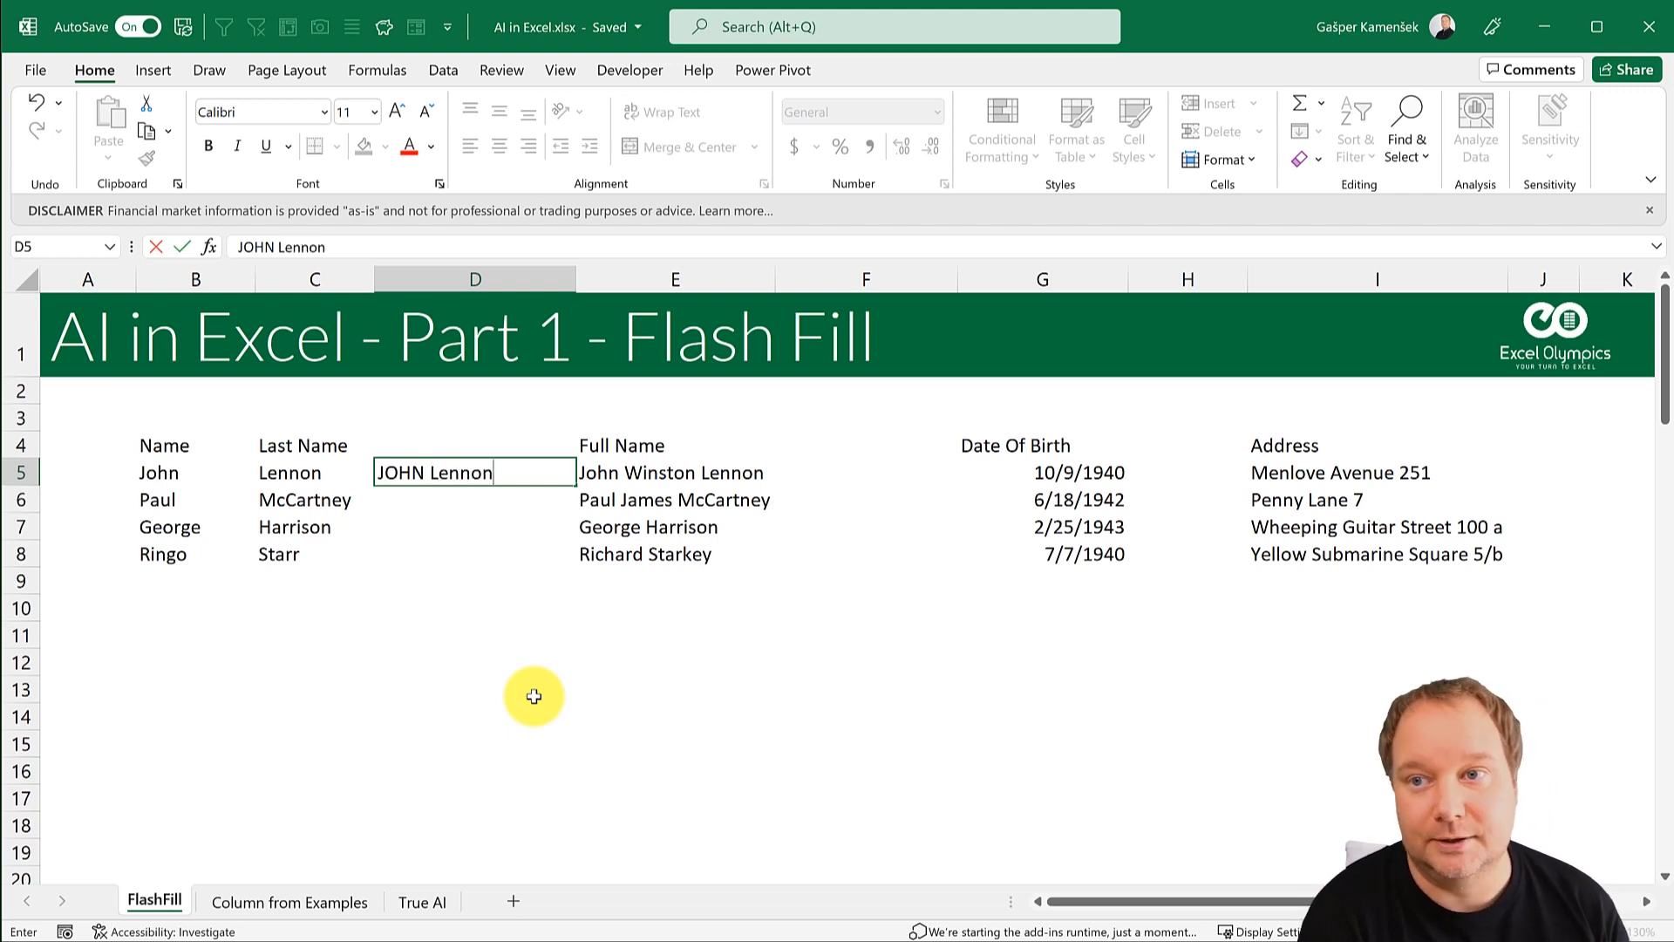
key(Return)
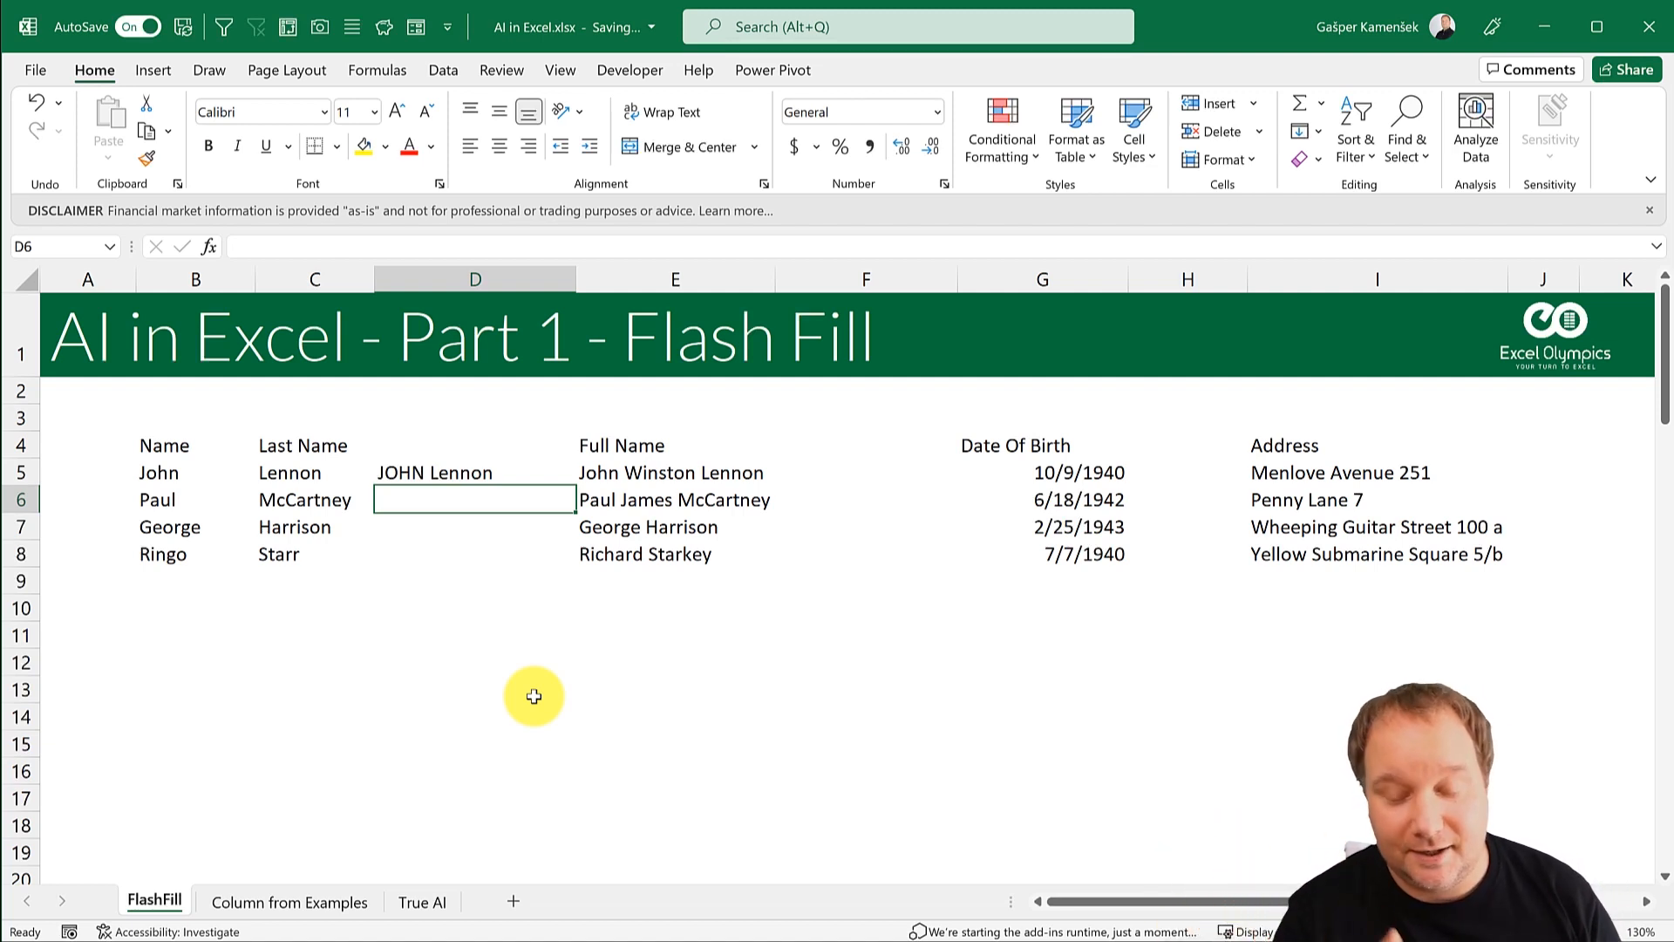
text(PAUL McCartney)
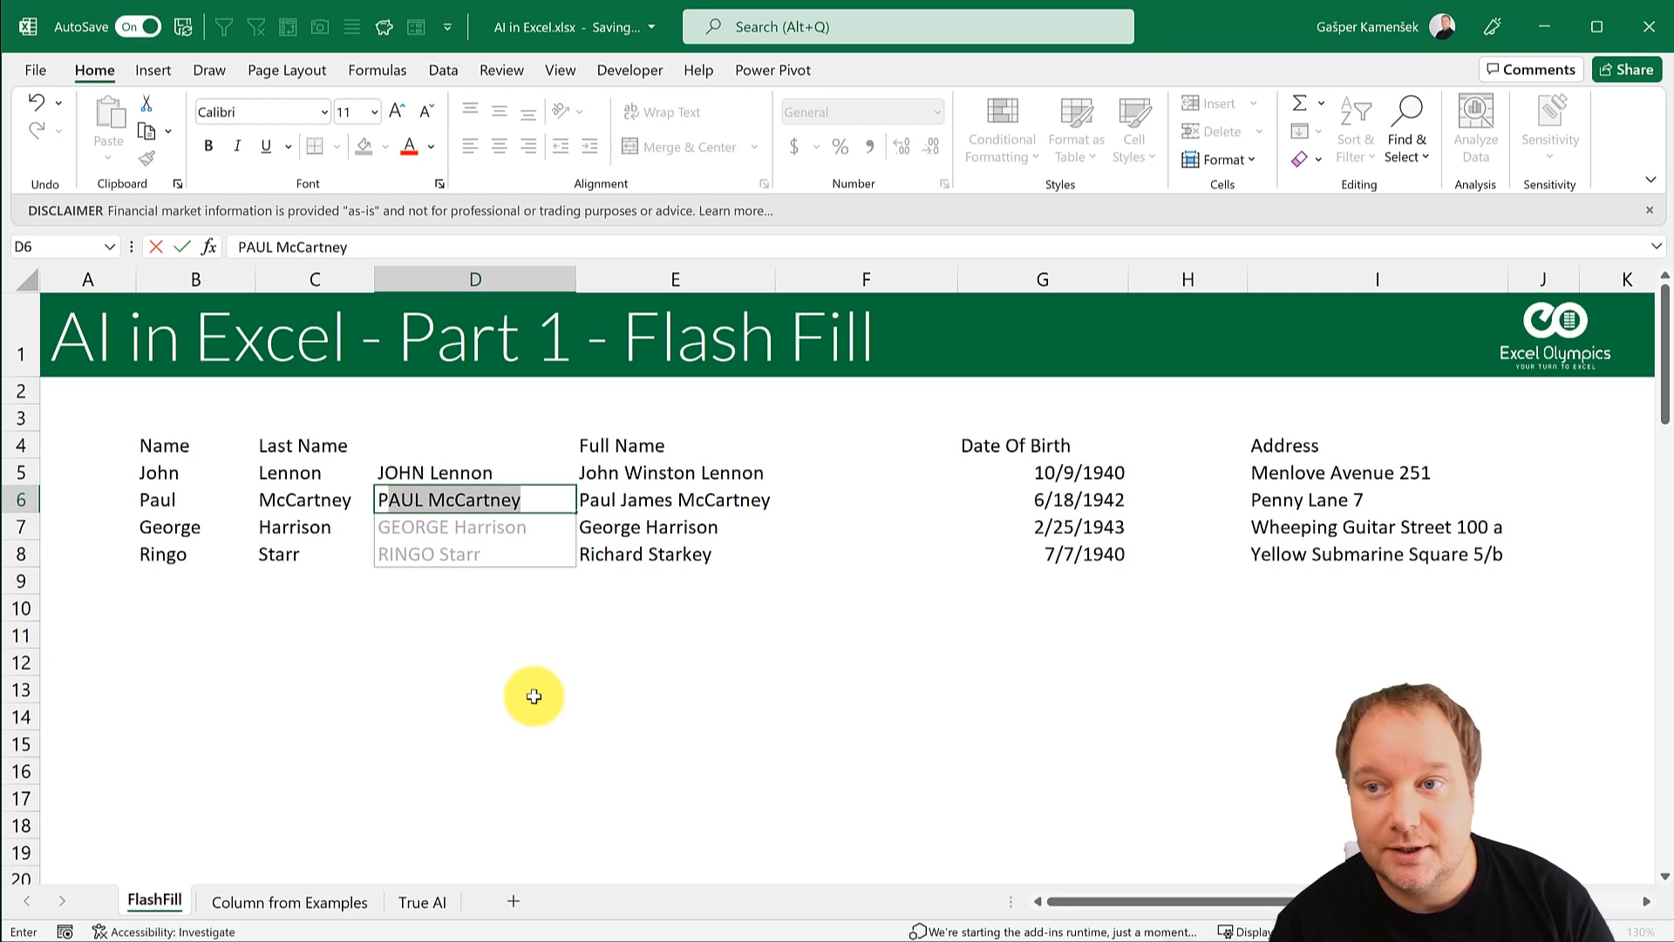
key(Return)
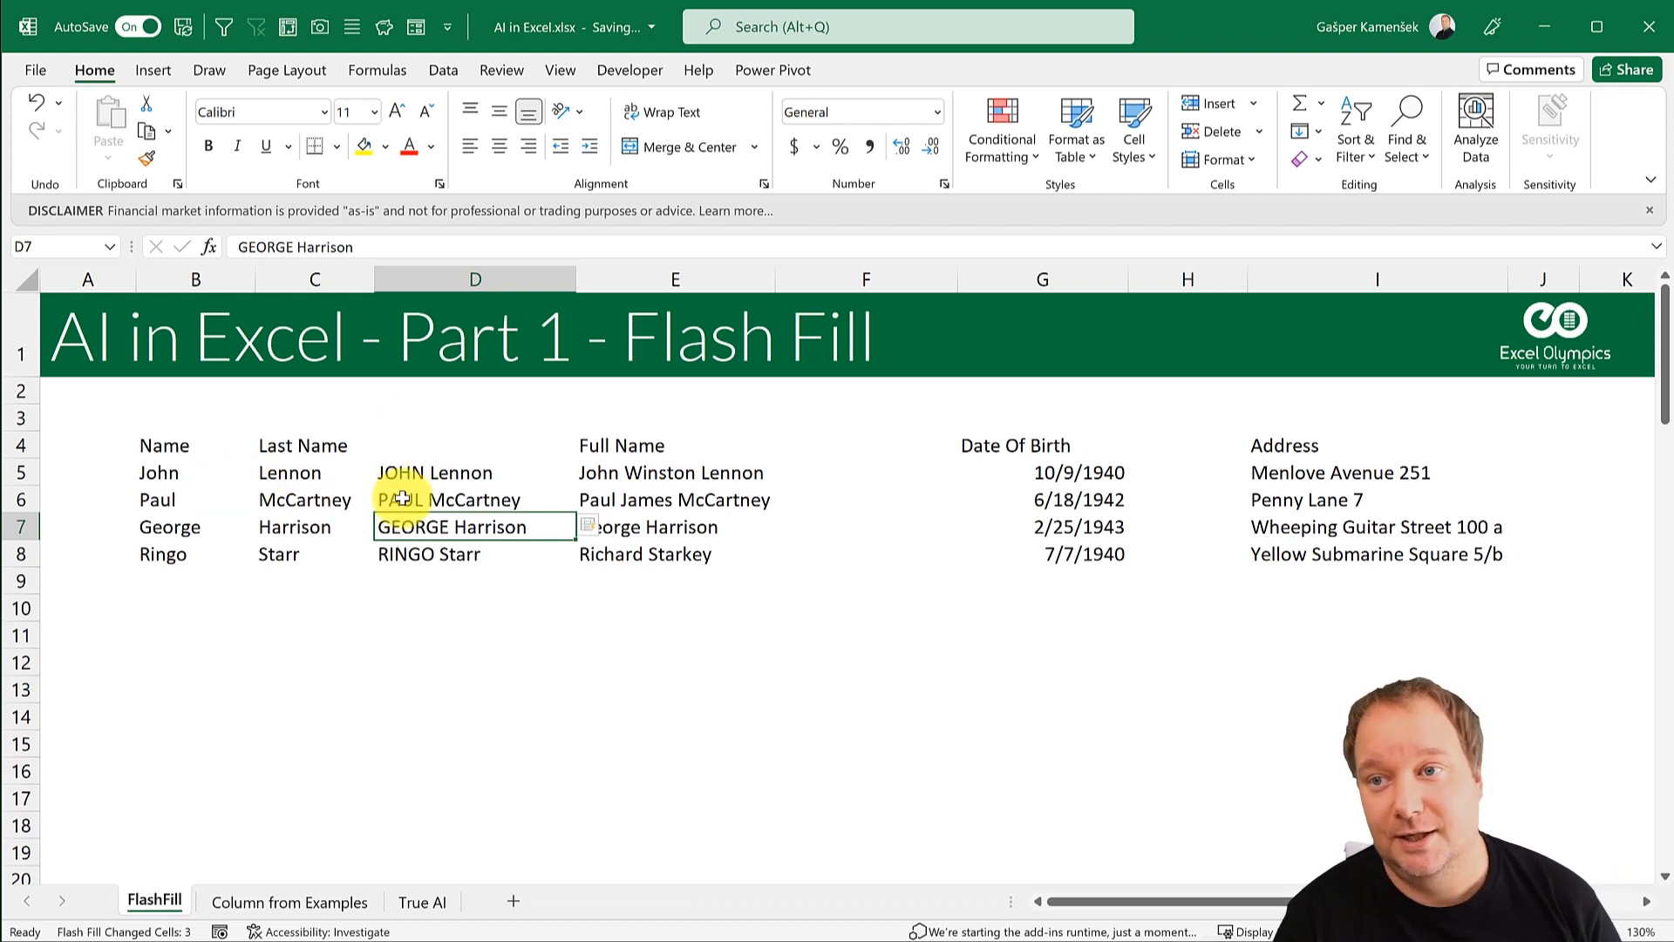
Step: Try filling column F from the full names with JOHN LENNON in F5 and PAUL MCCARTNEY in F6, rejecting the suggested fill
drag(822, 471, 823, 550)
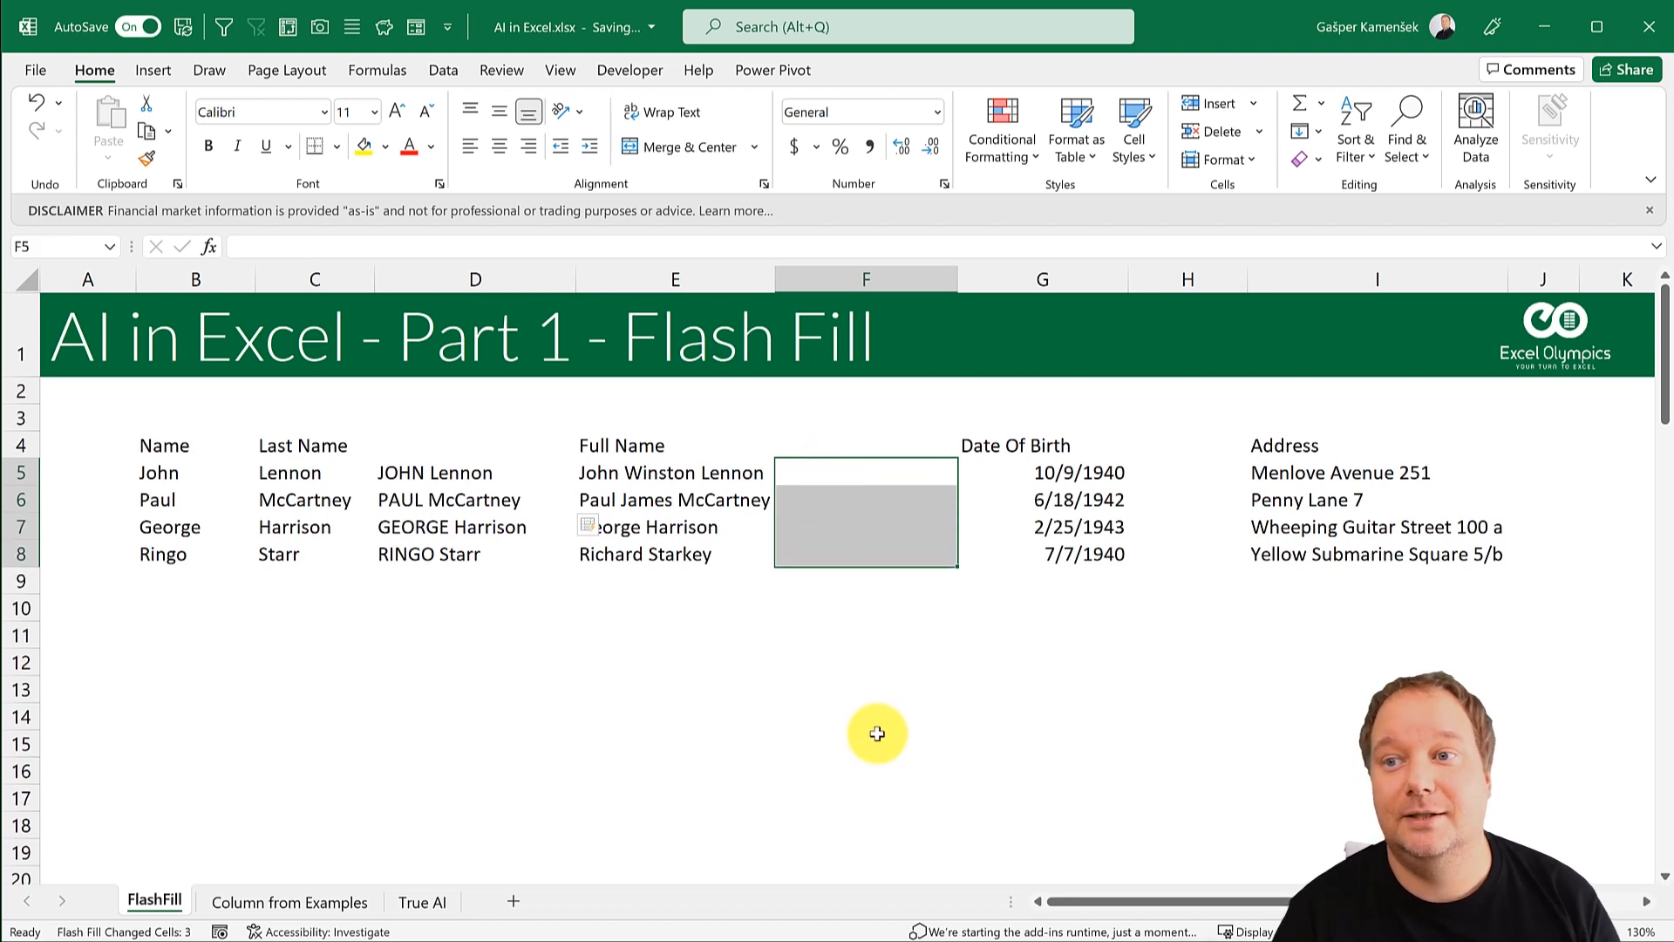
click(641, 555)
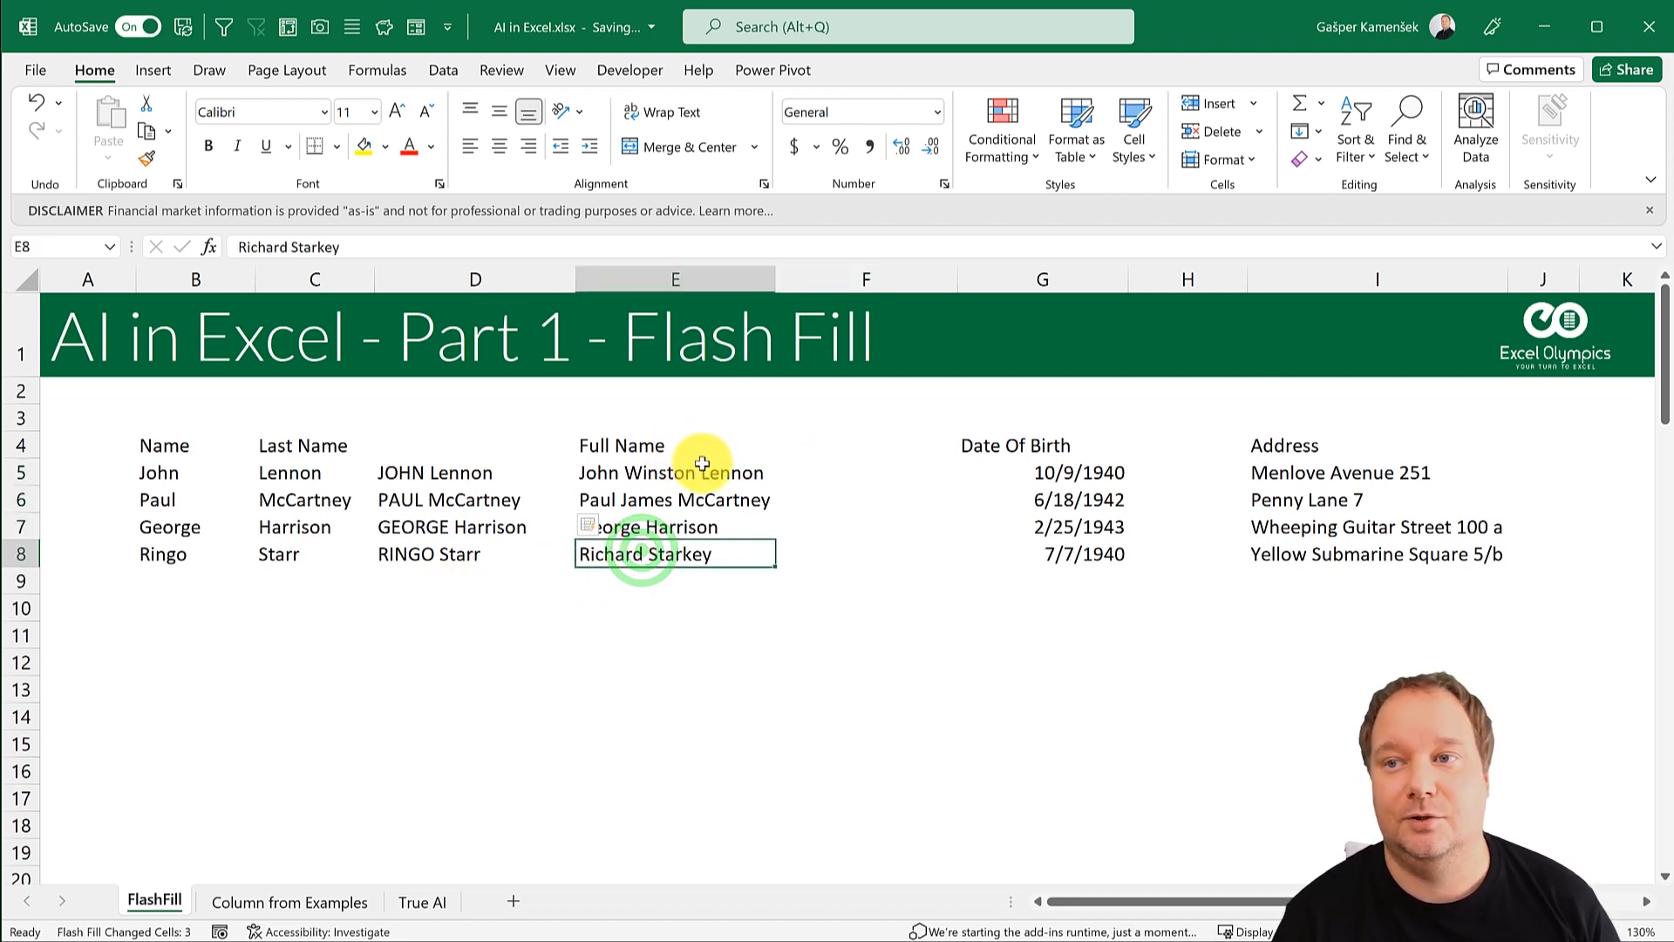
click(820, 470)
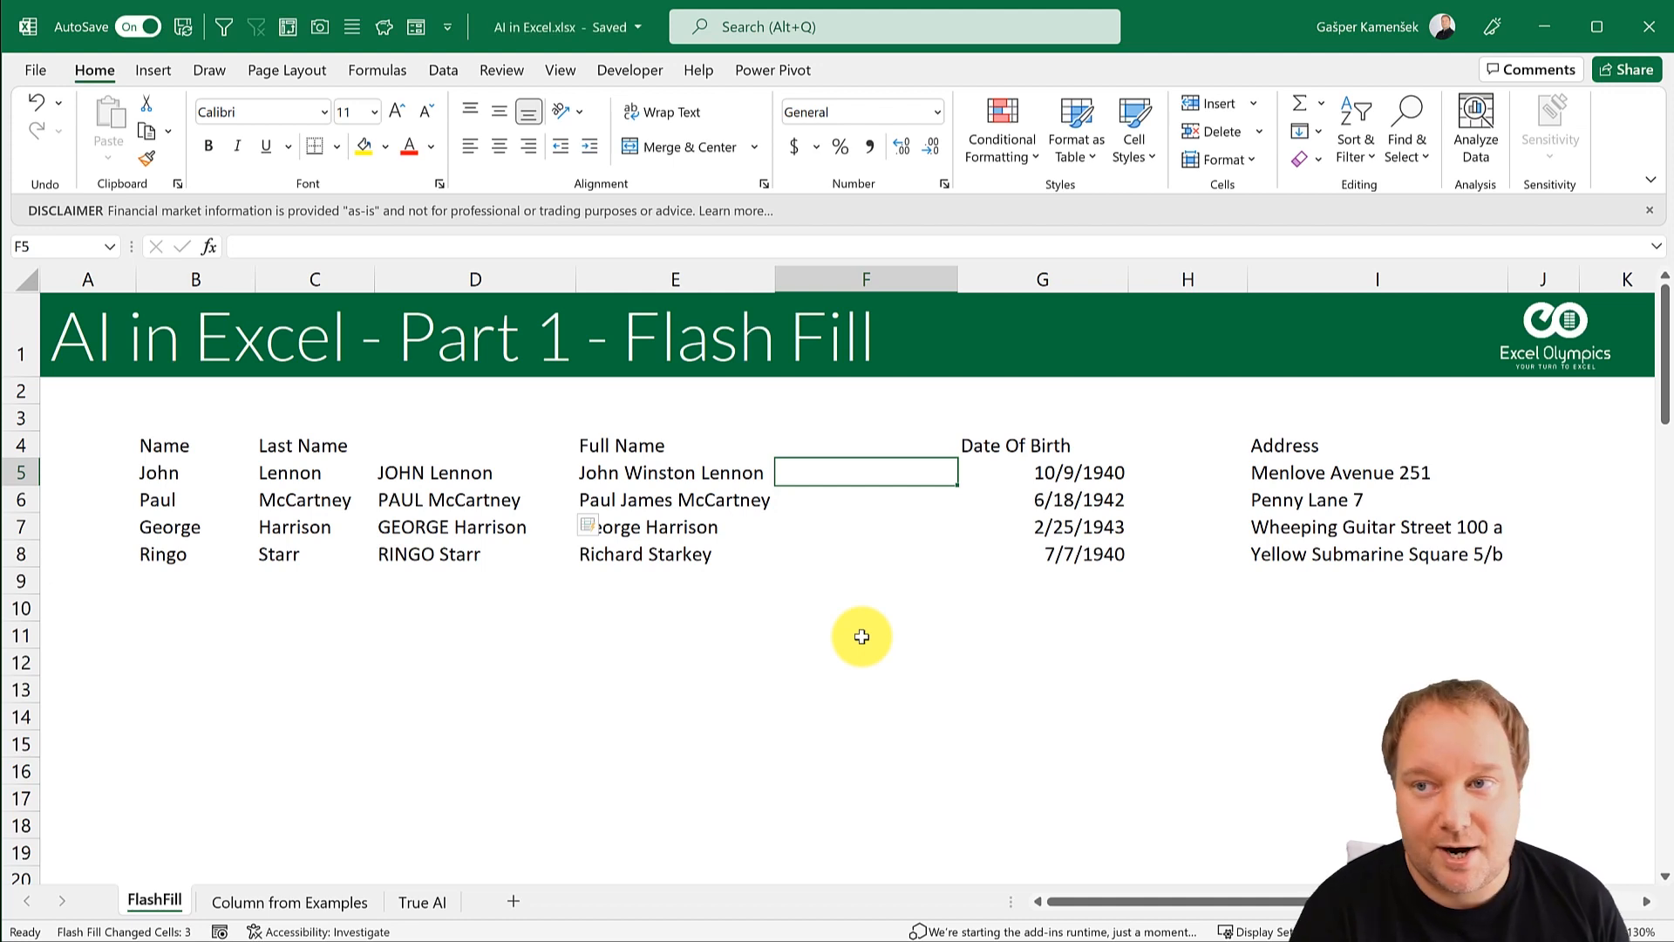
text(JO)
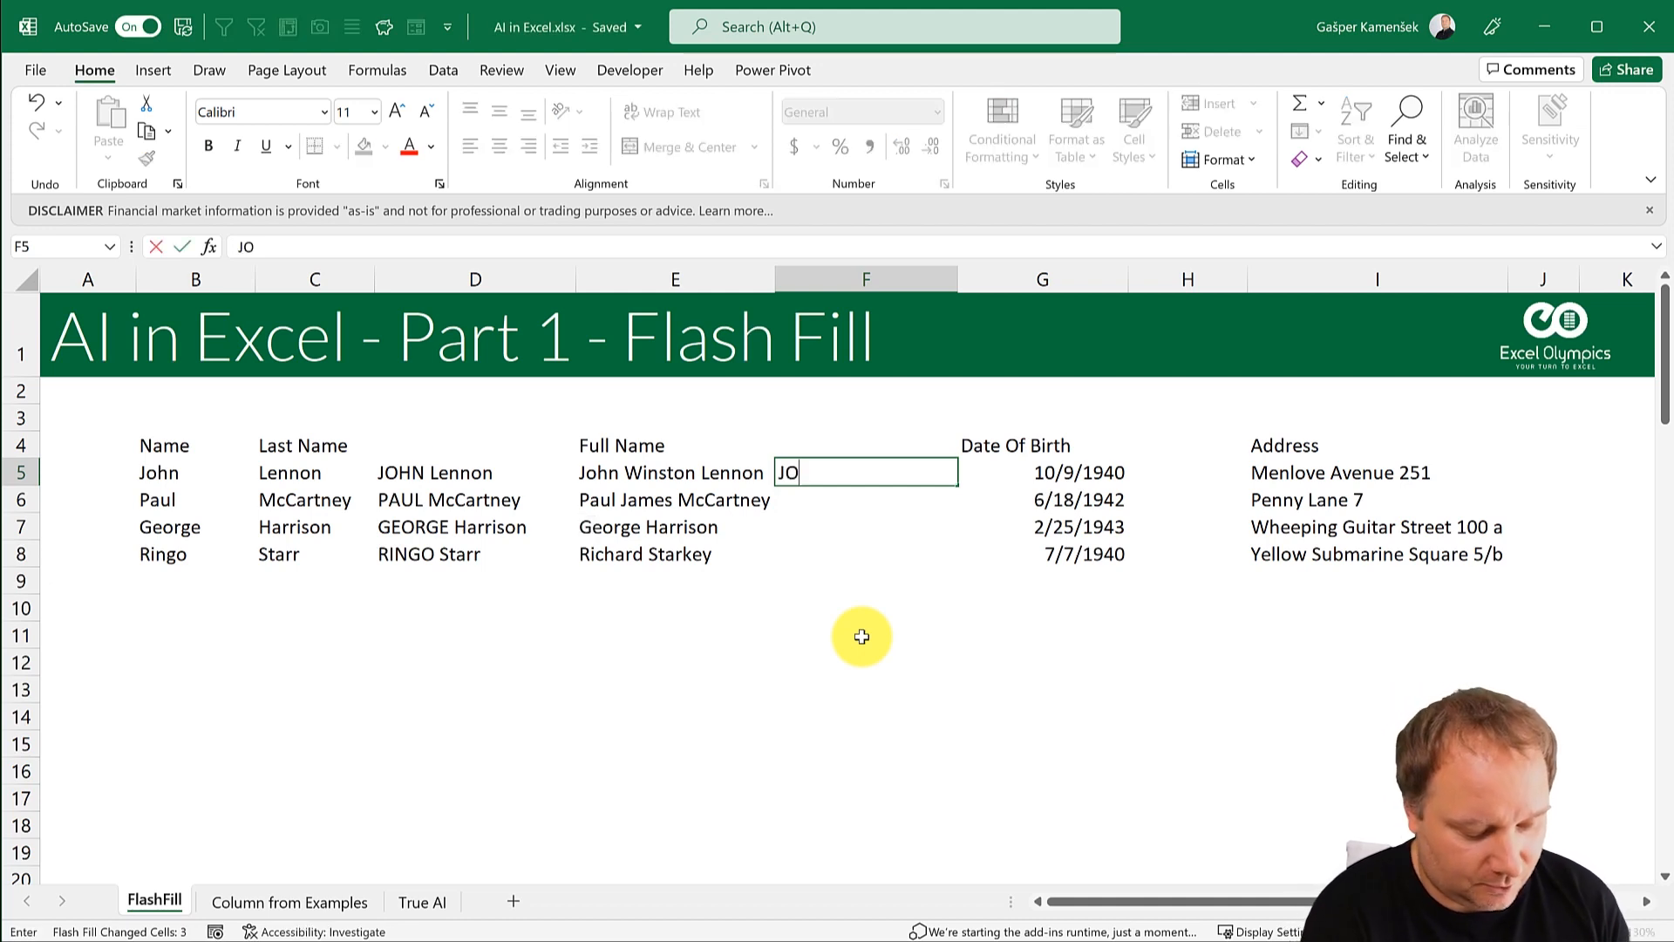
text(HN LENNON)
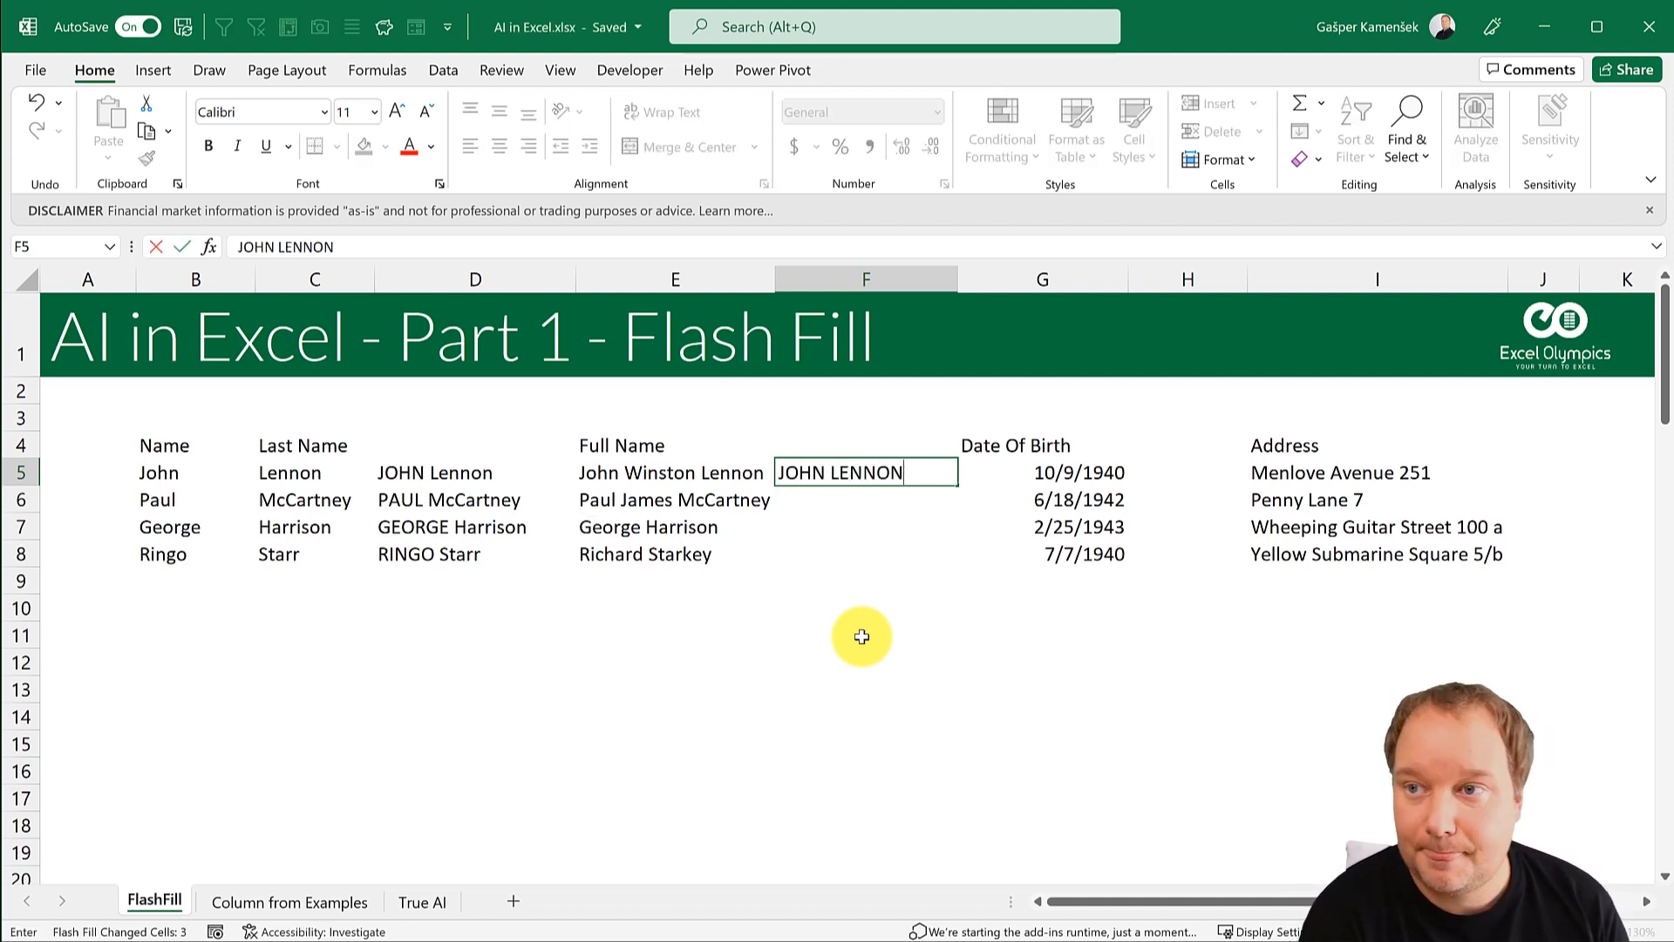
key(Return)
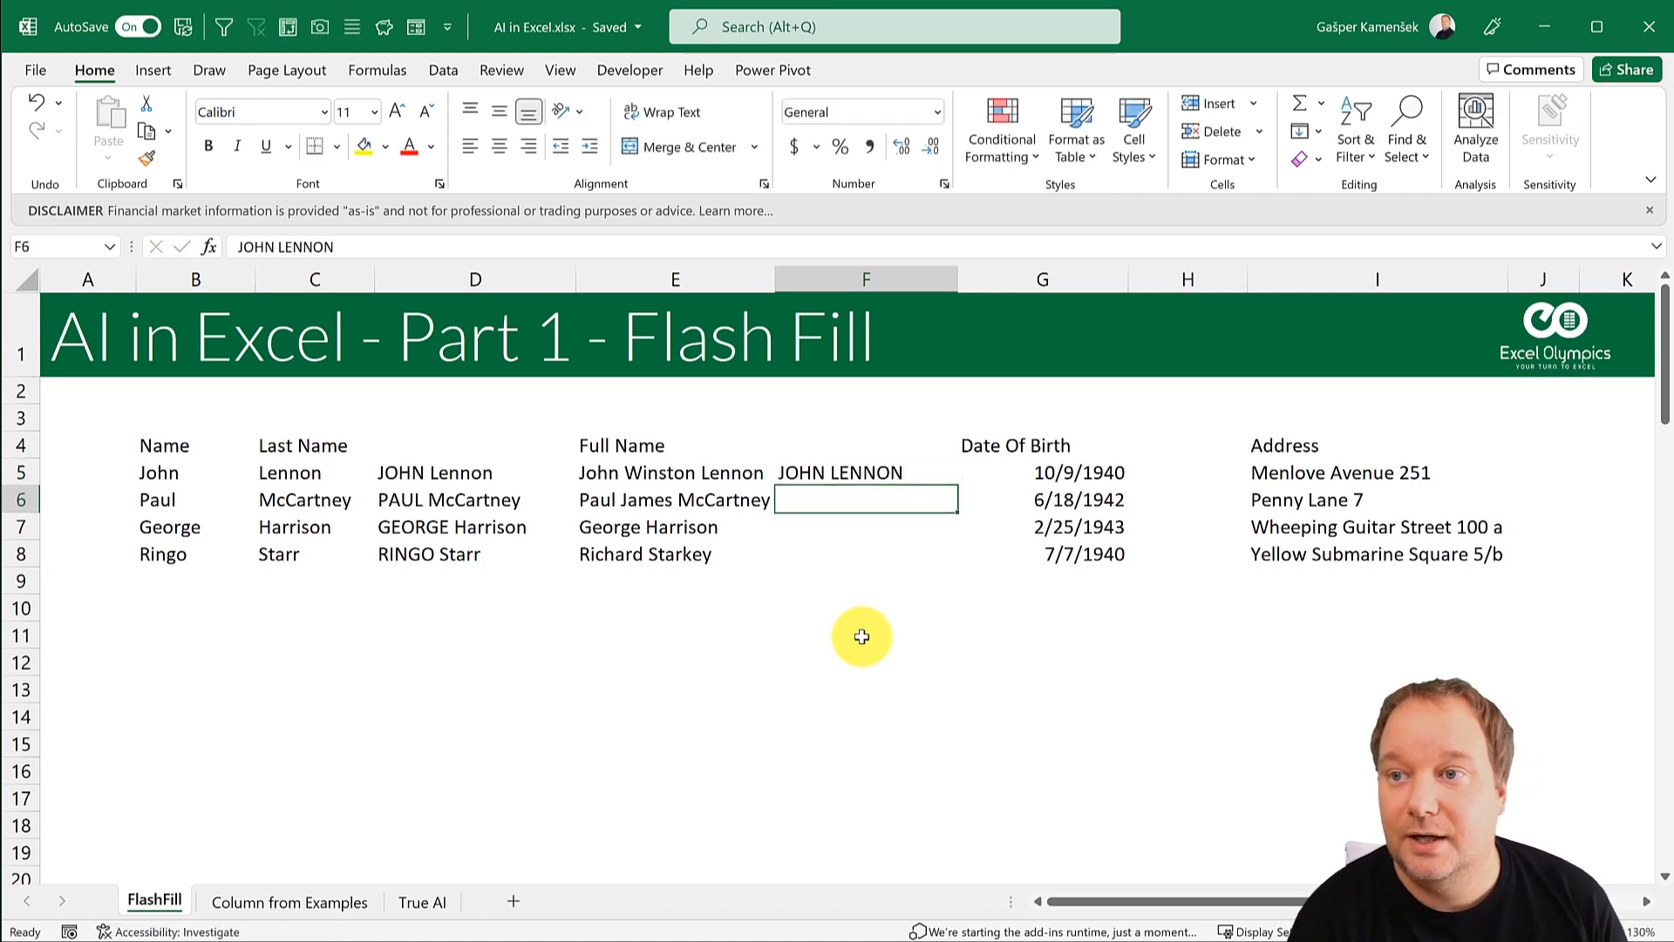
text(PAUL MCCARTNEY)
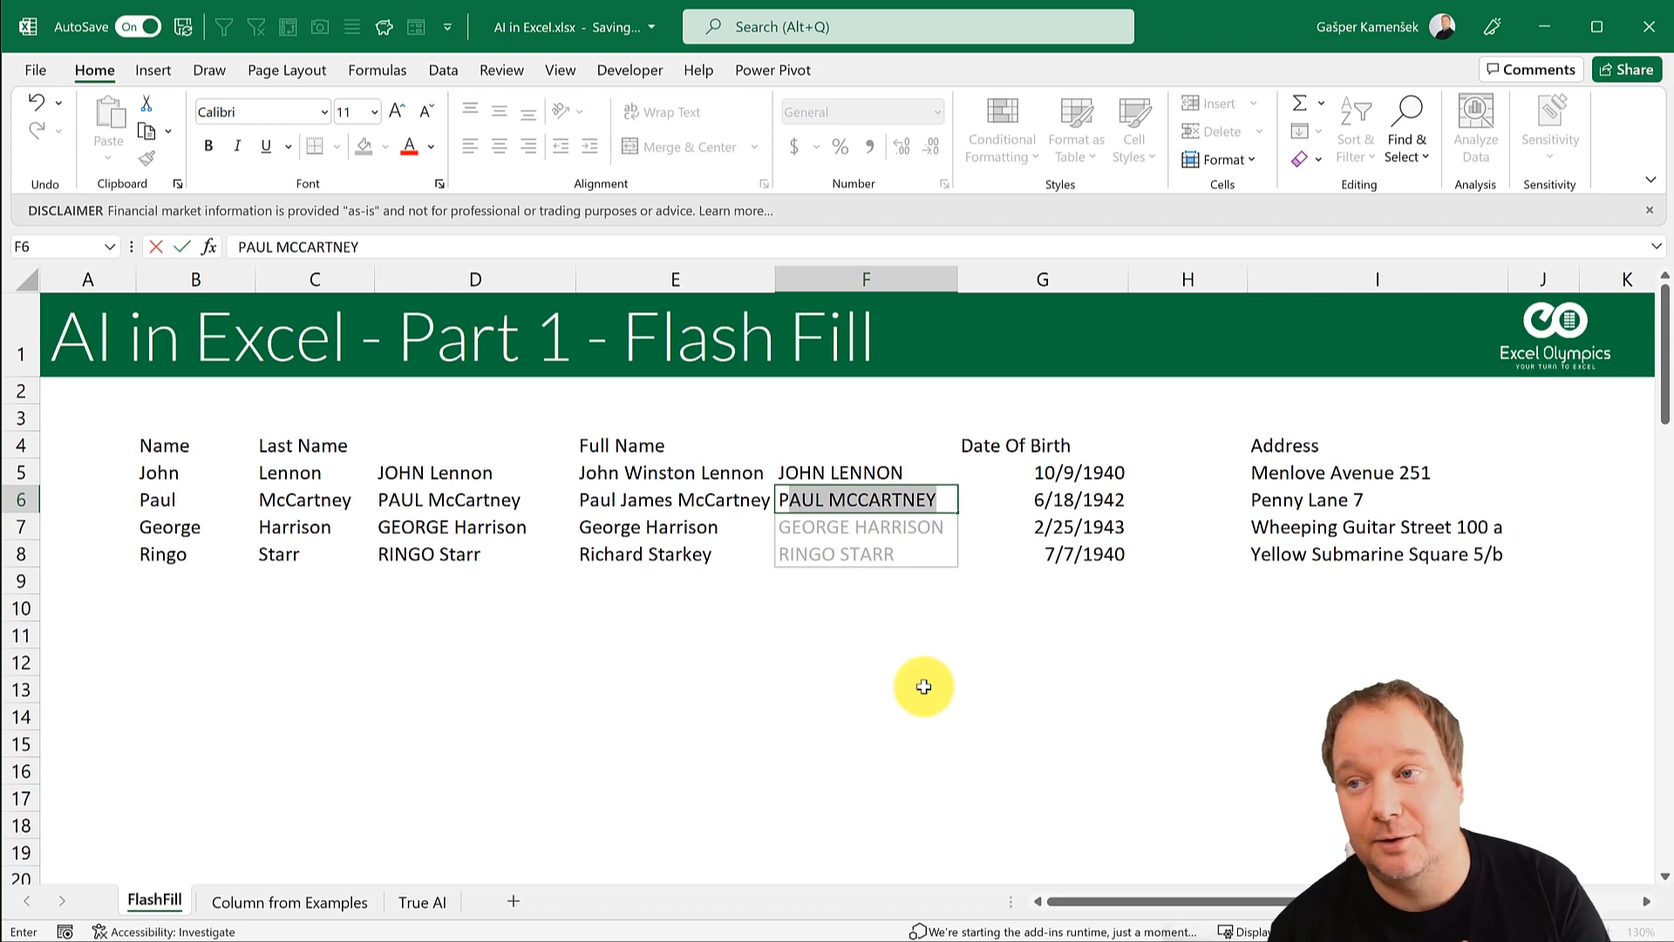
key(Escape)
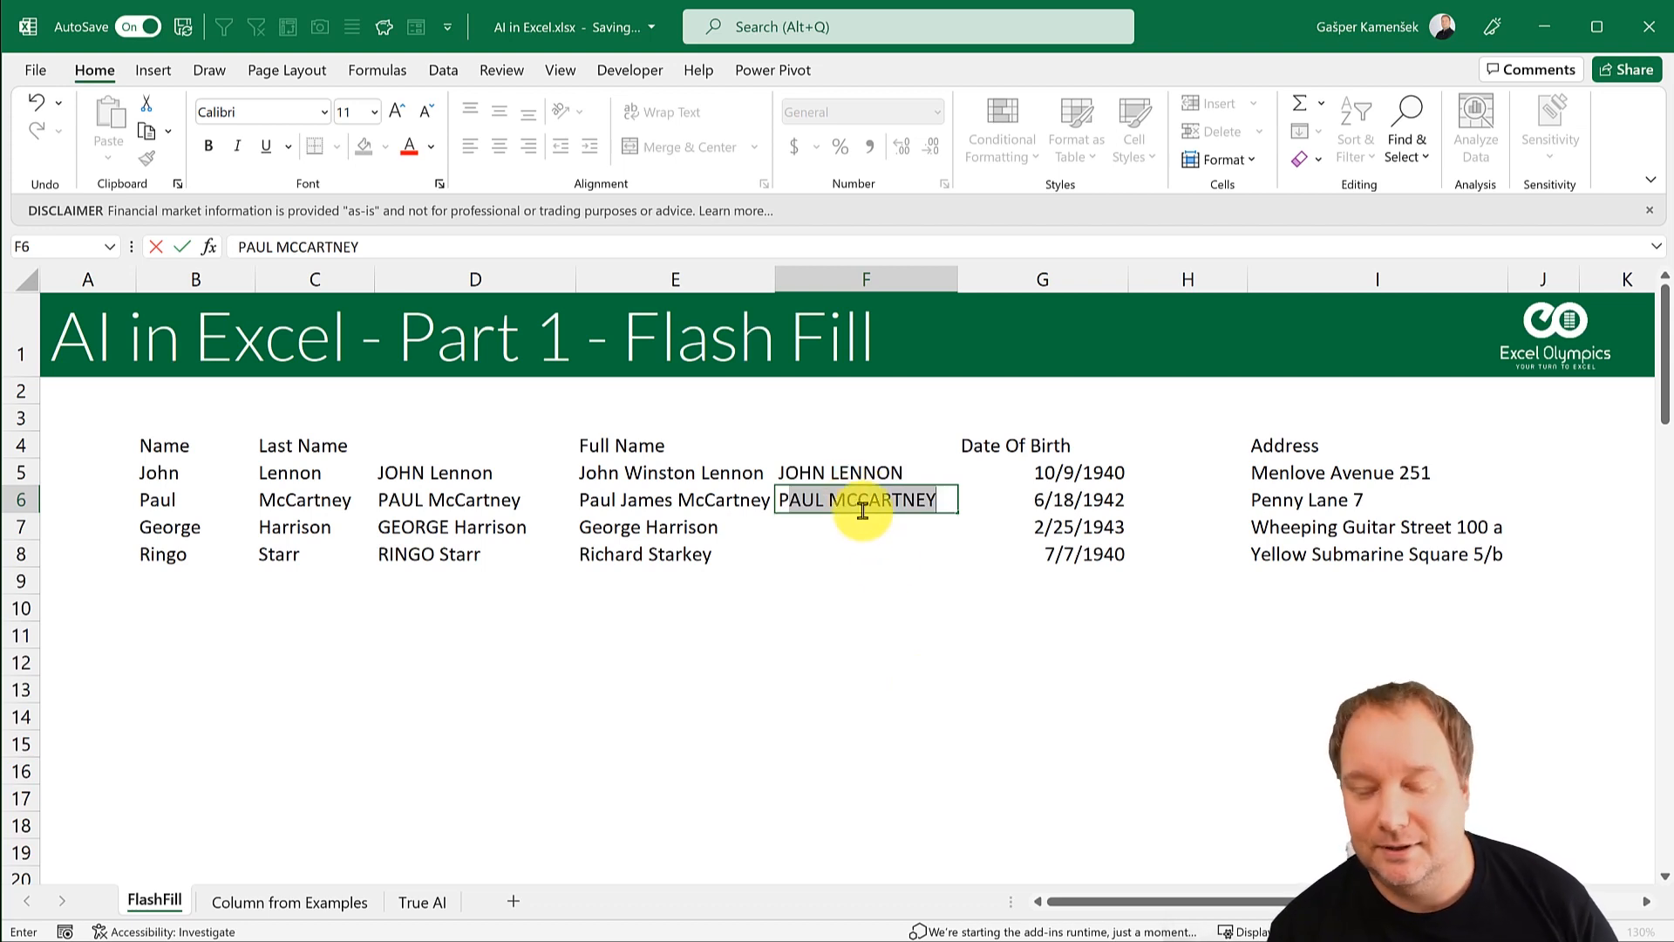
key(Escape)
key(Up)
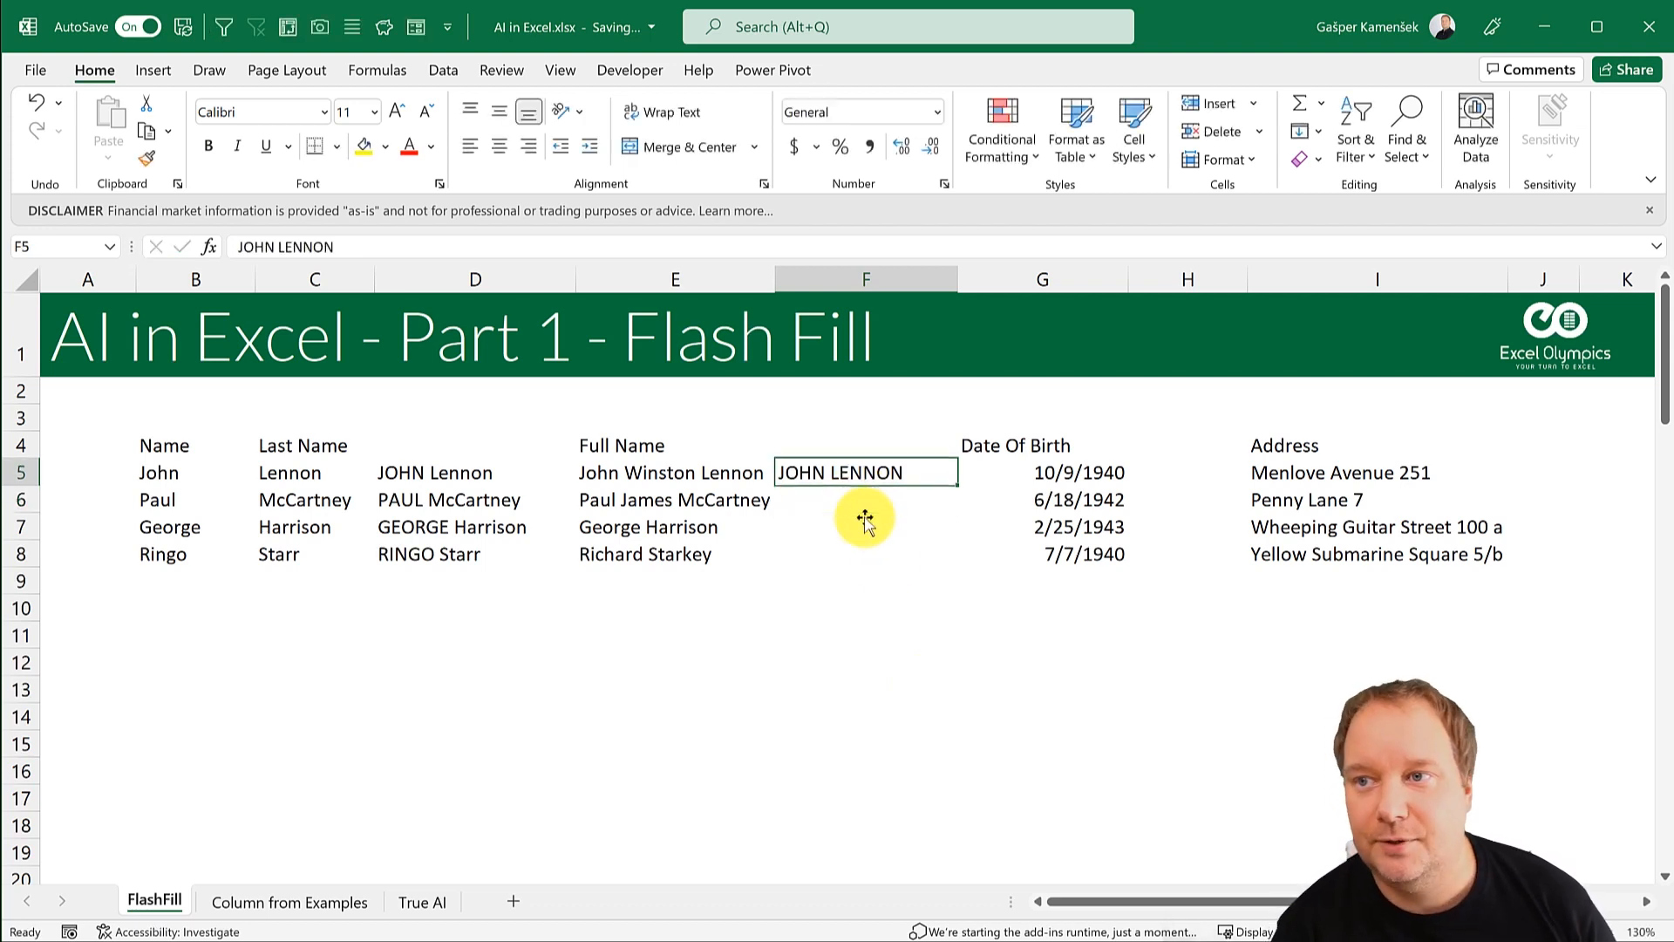
Step: Enter JOHN WINSTON in F5 and PAUL JAMES in F6 as uppercase first-and-middle-name examples
text(JOH)
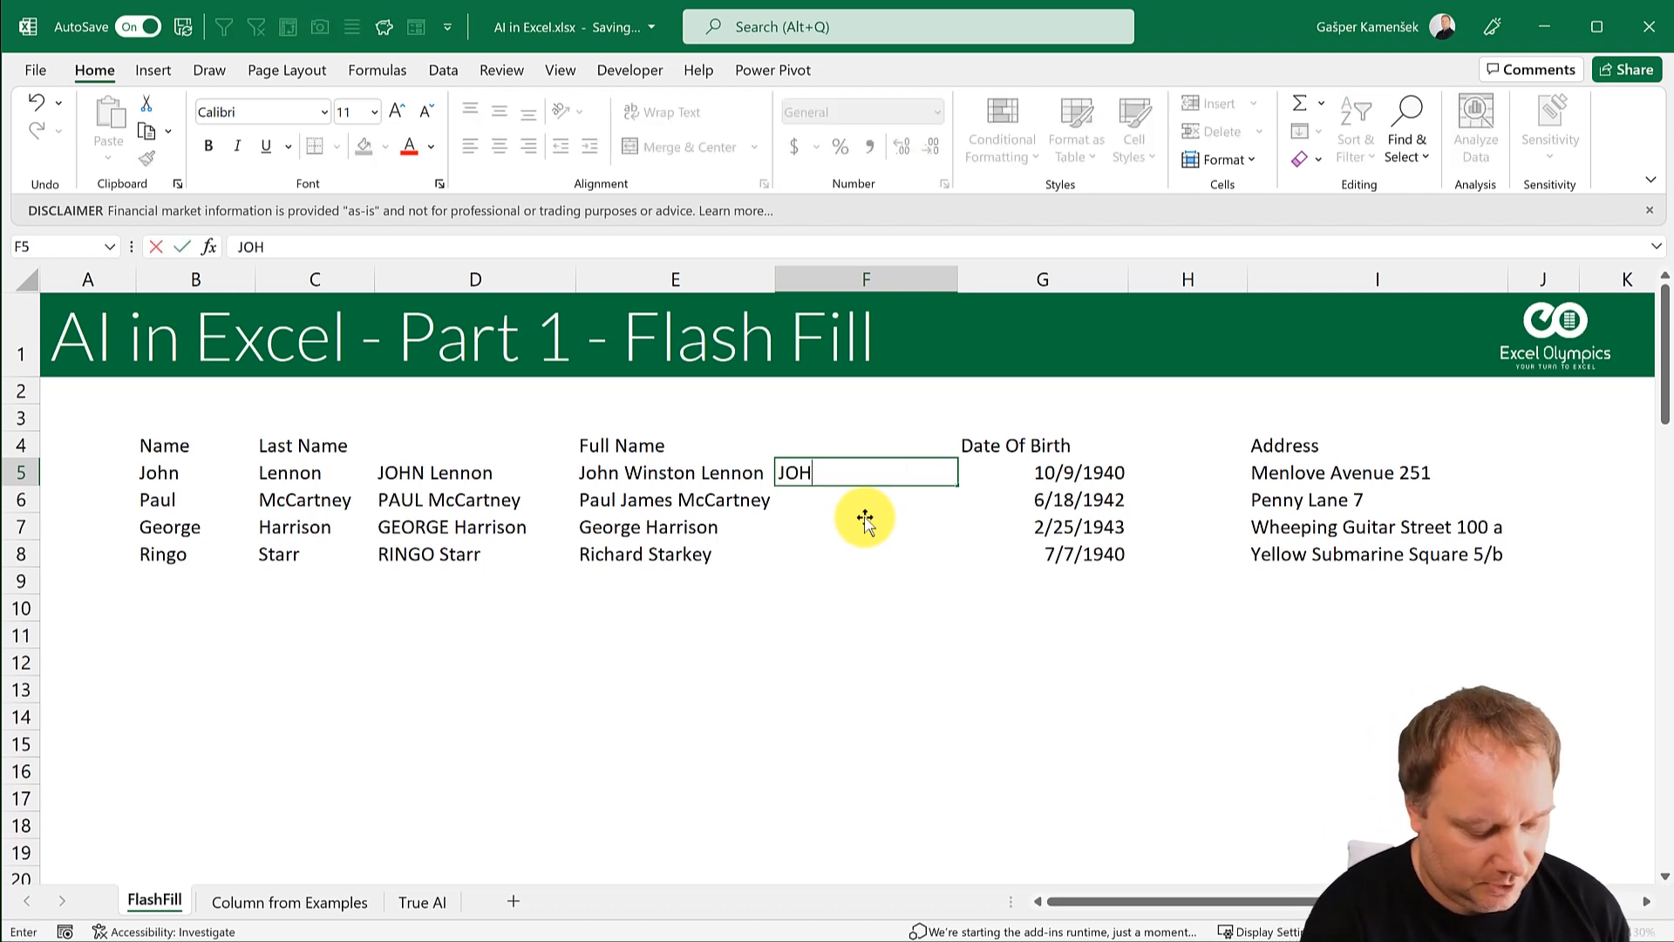
text(N WINSTON)
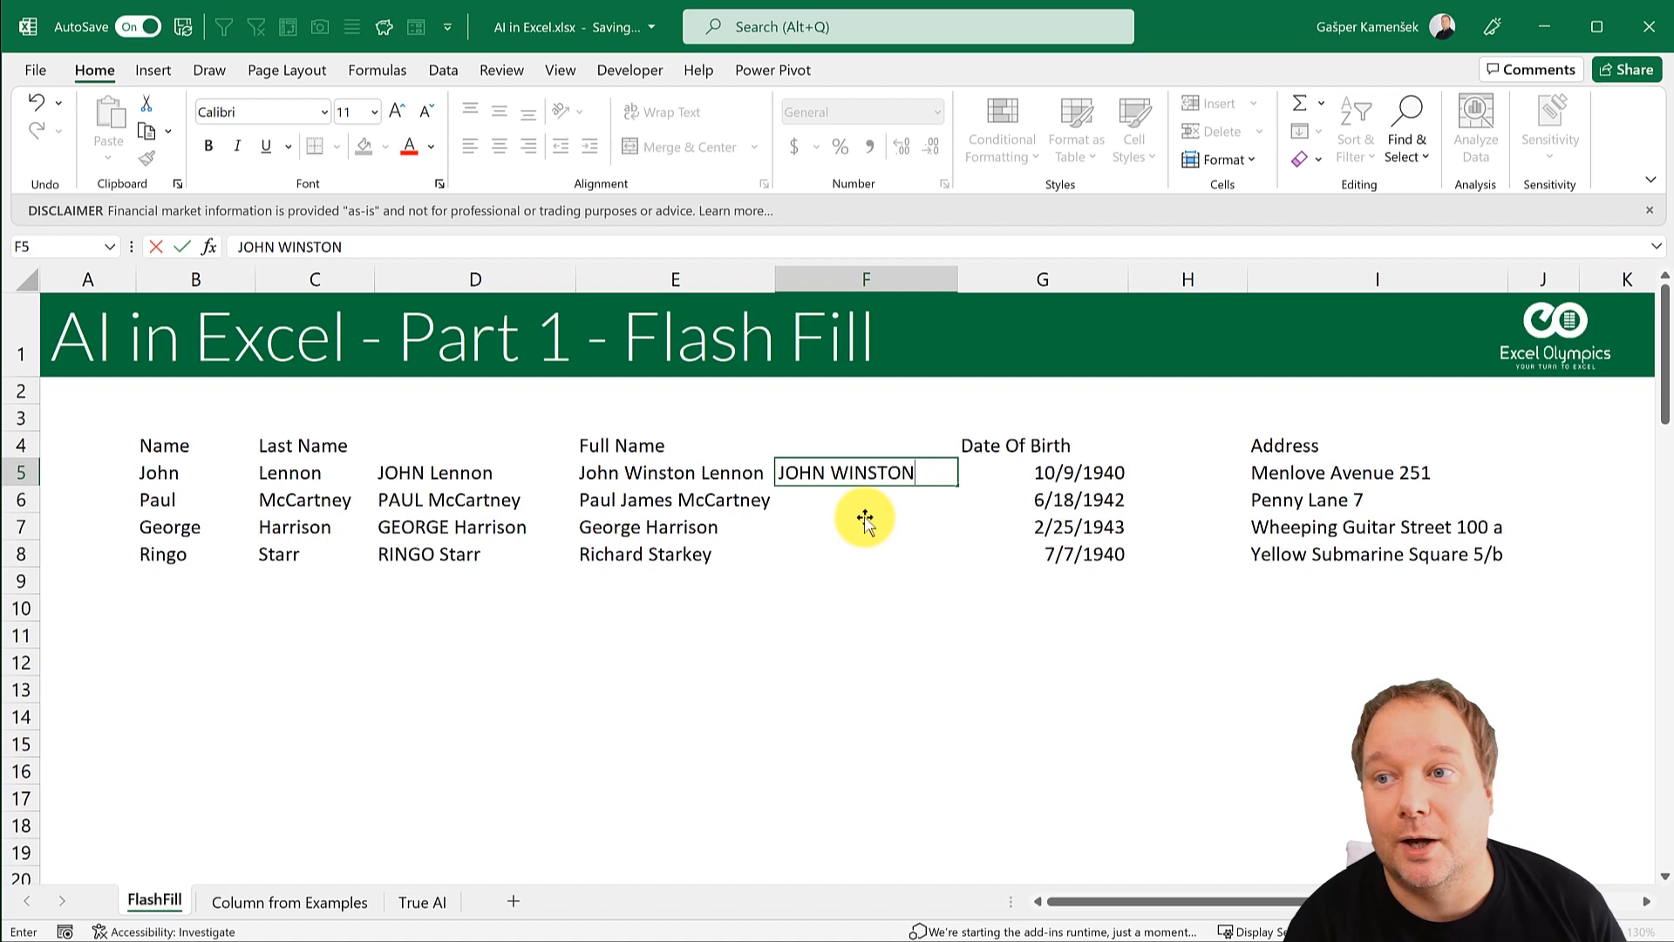
key(Return)
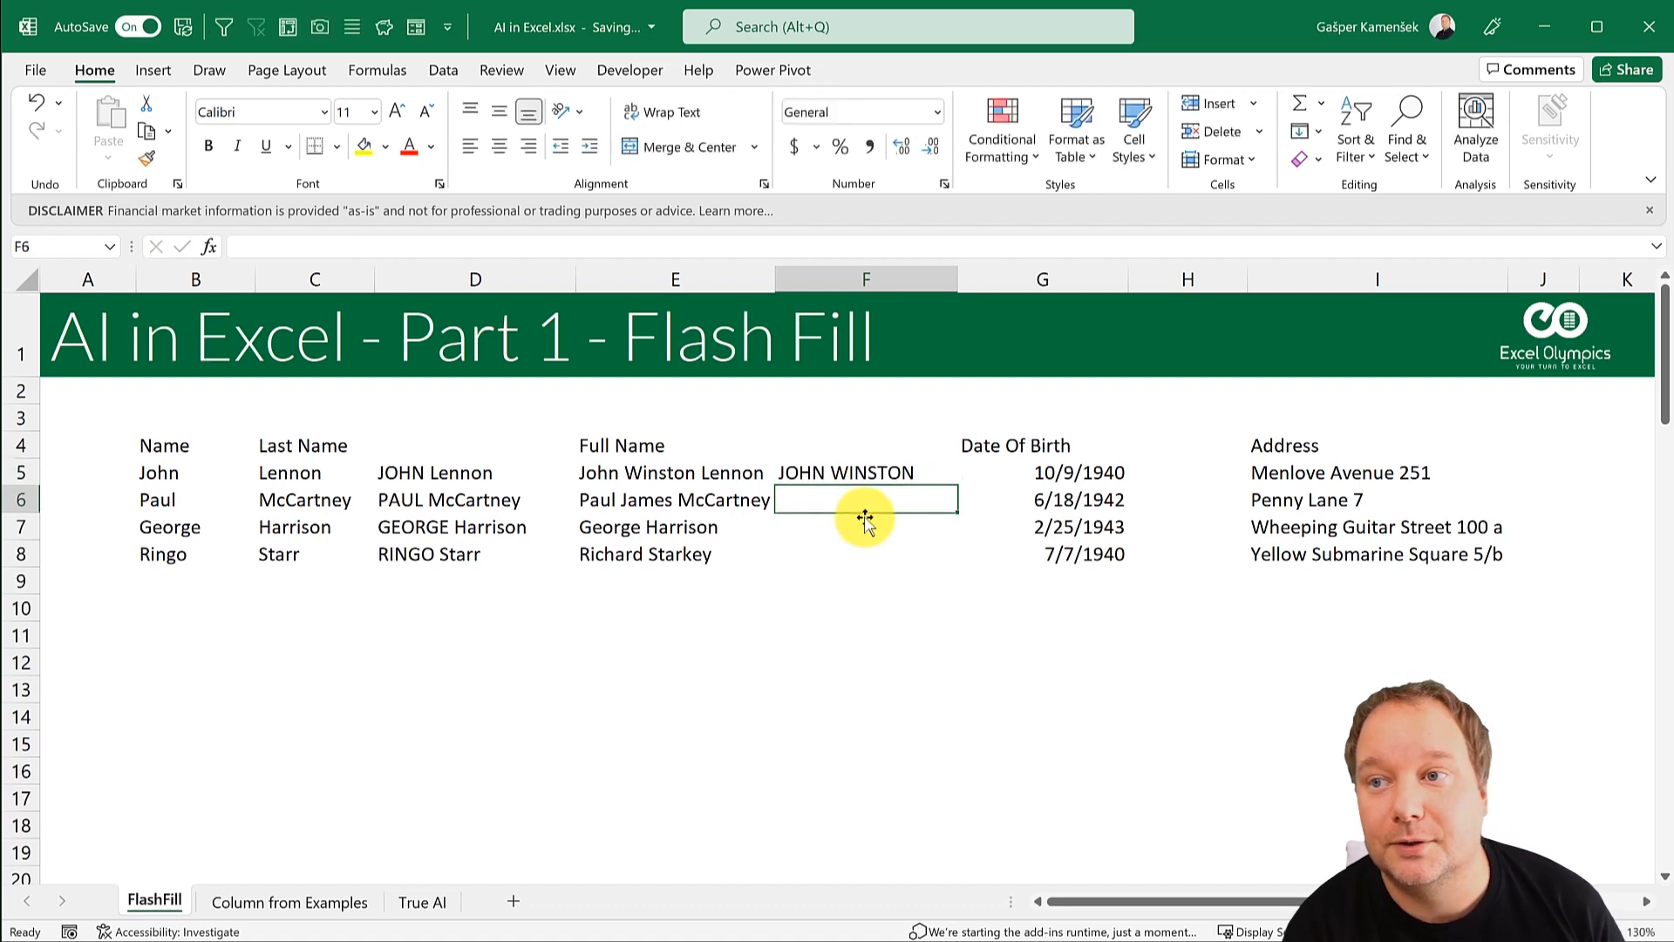
text(P)
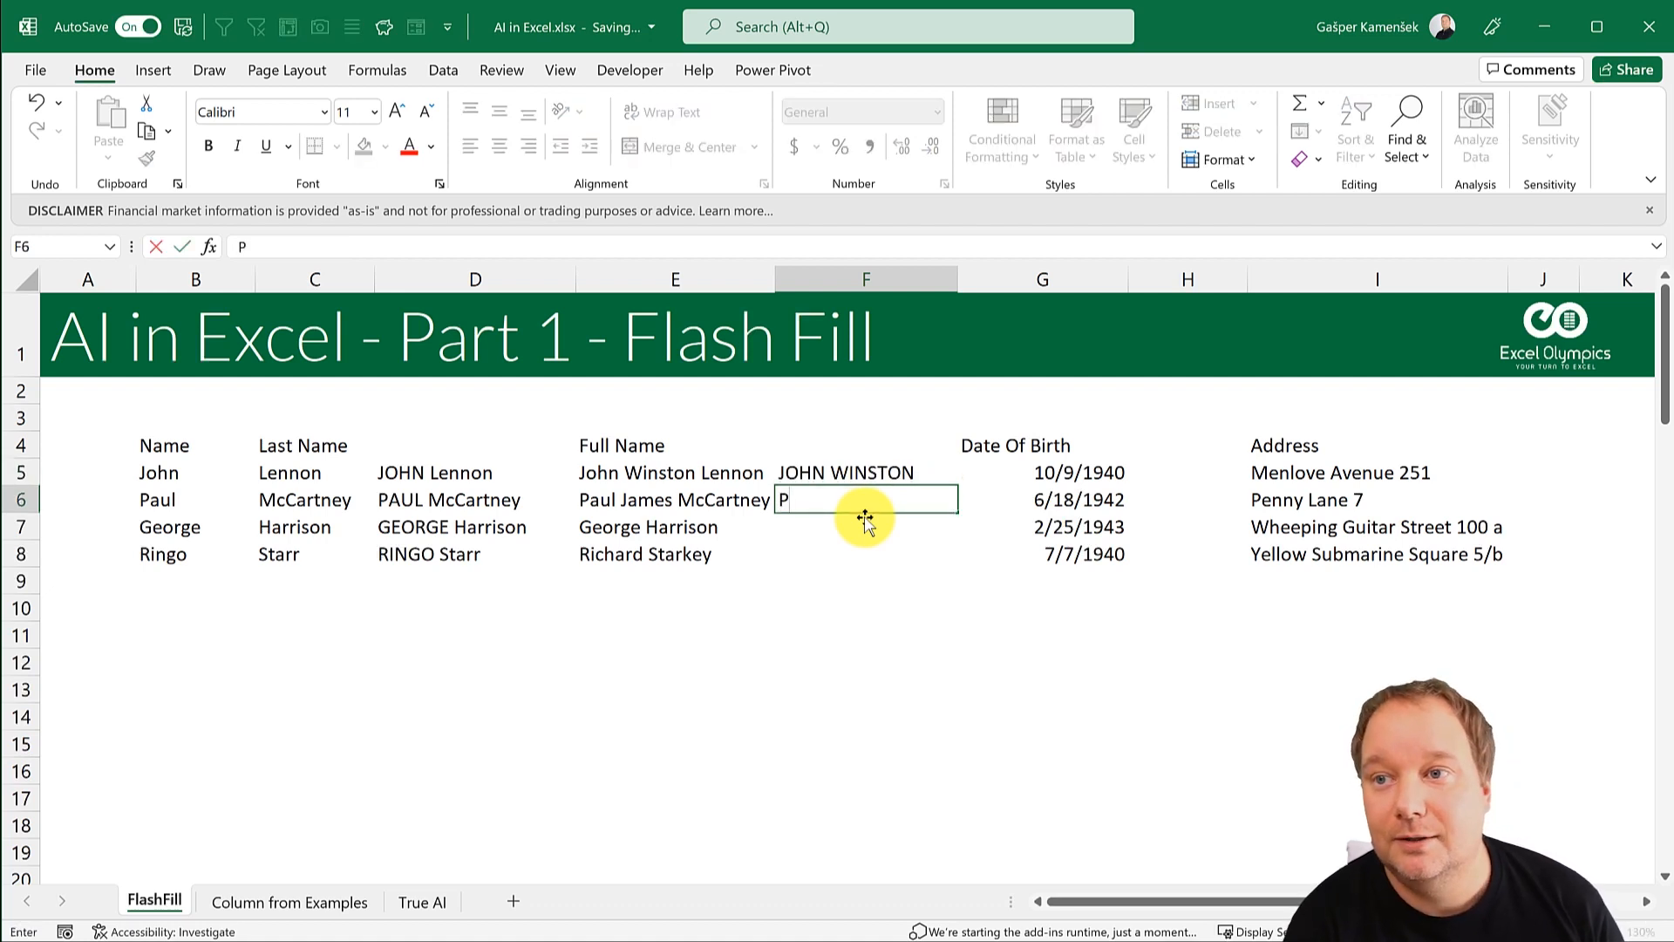
text(AUL)
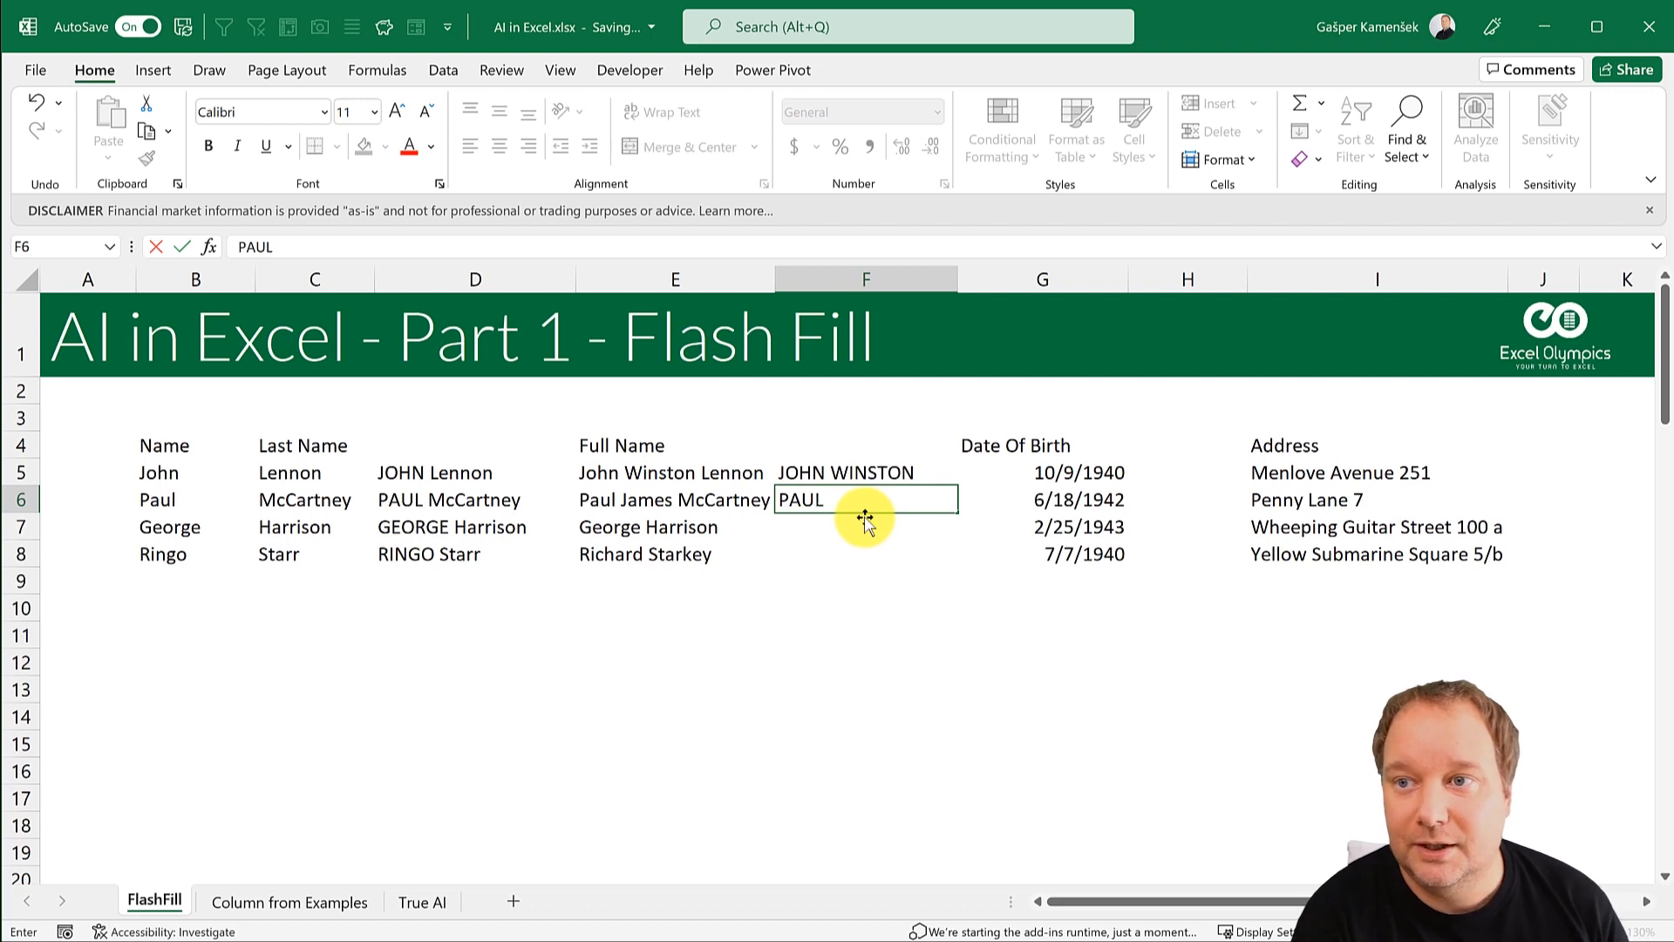
text( JA)
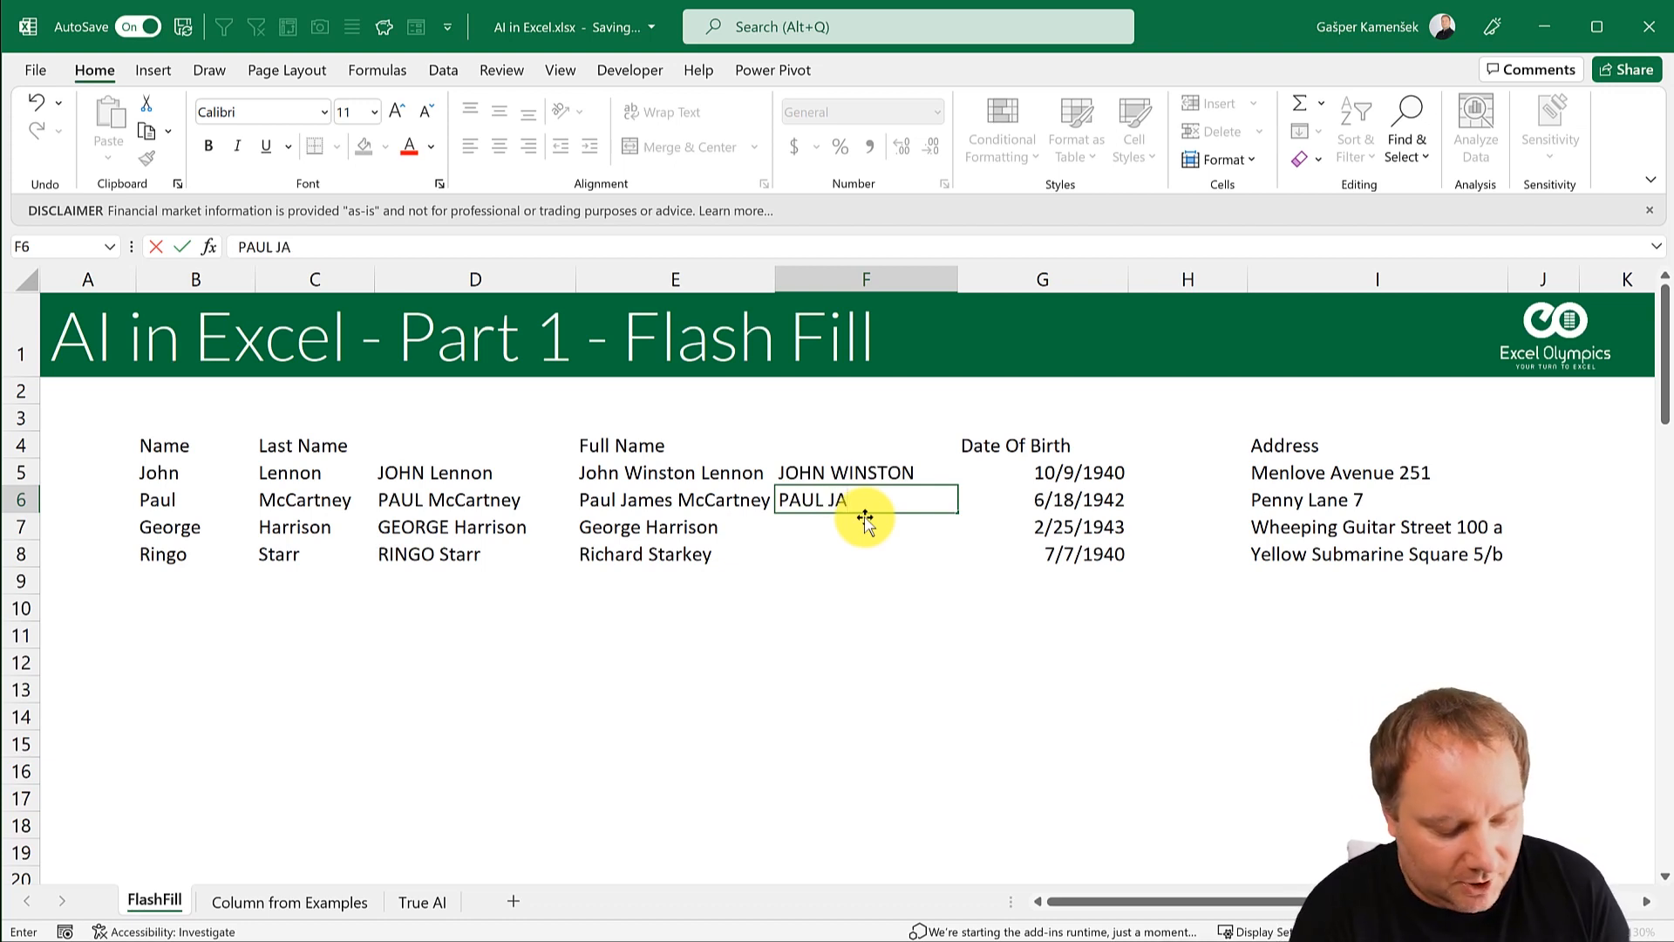
text(MES)
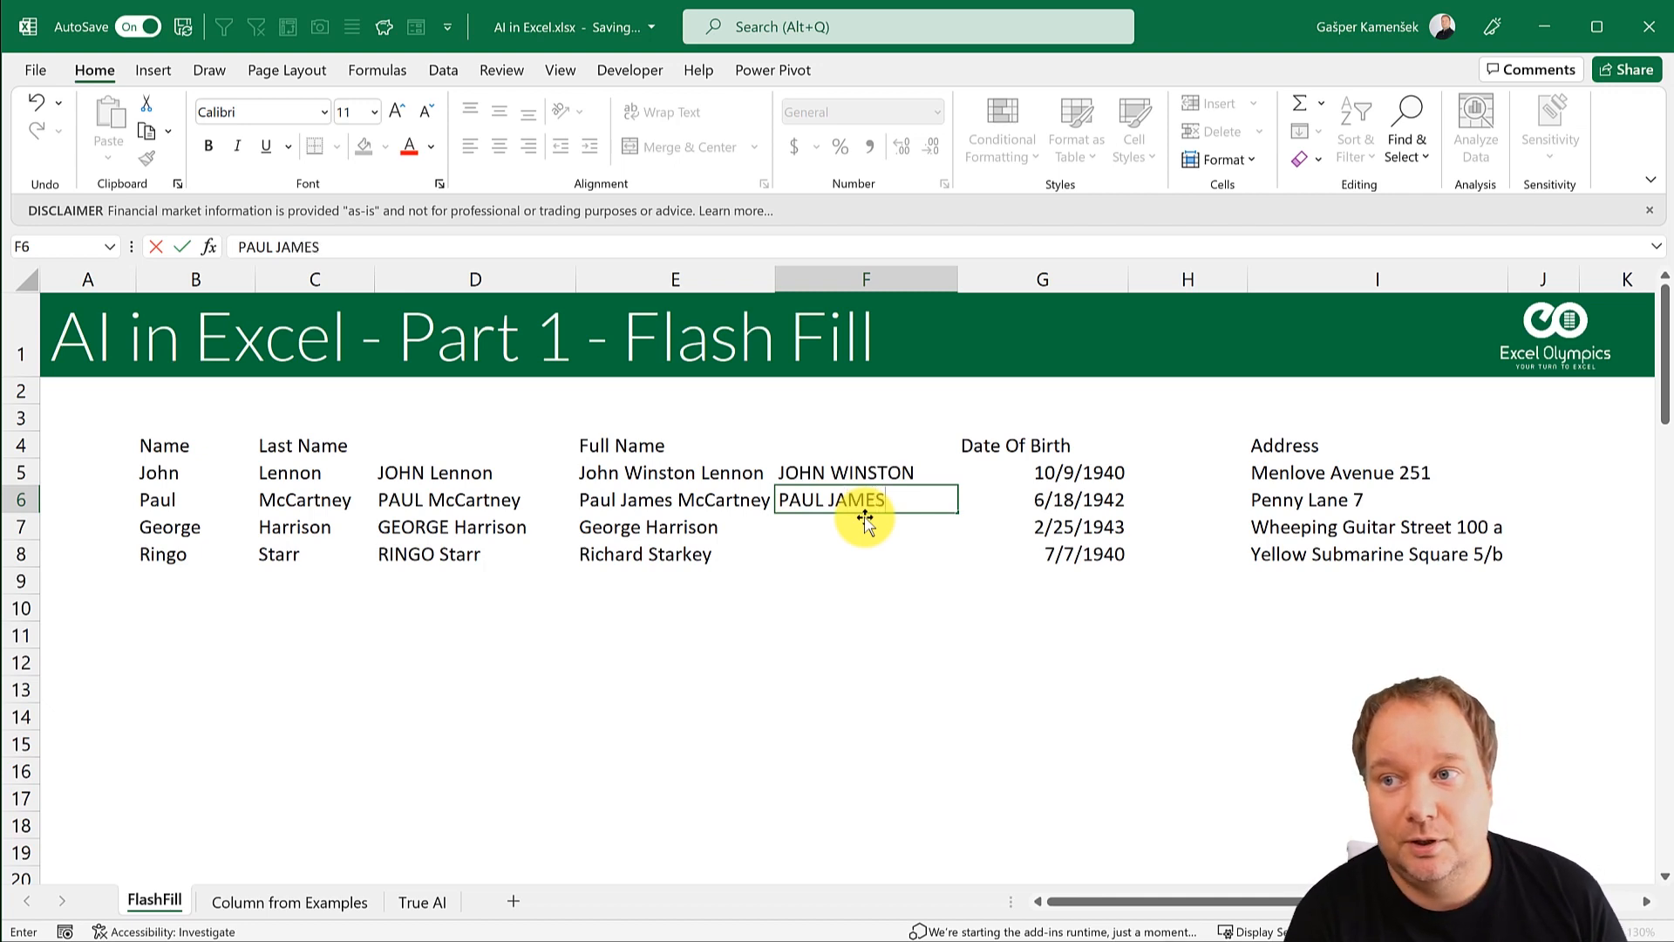
key(Return)
text(G)
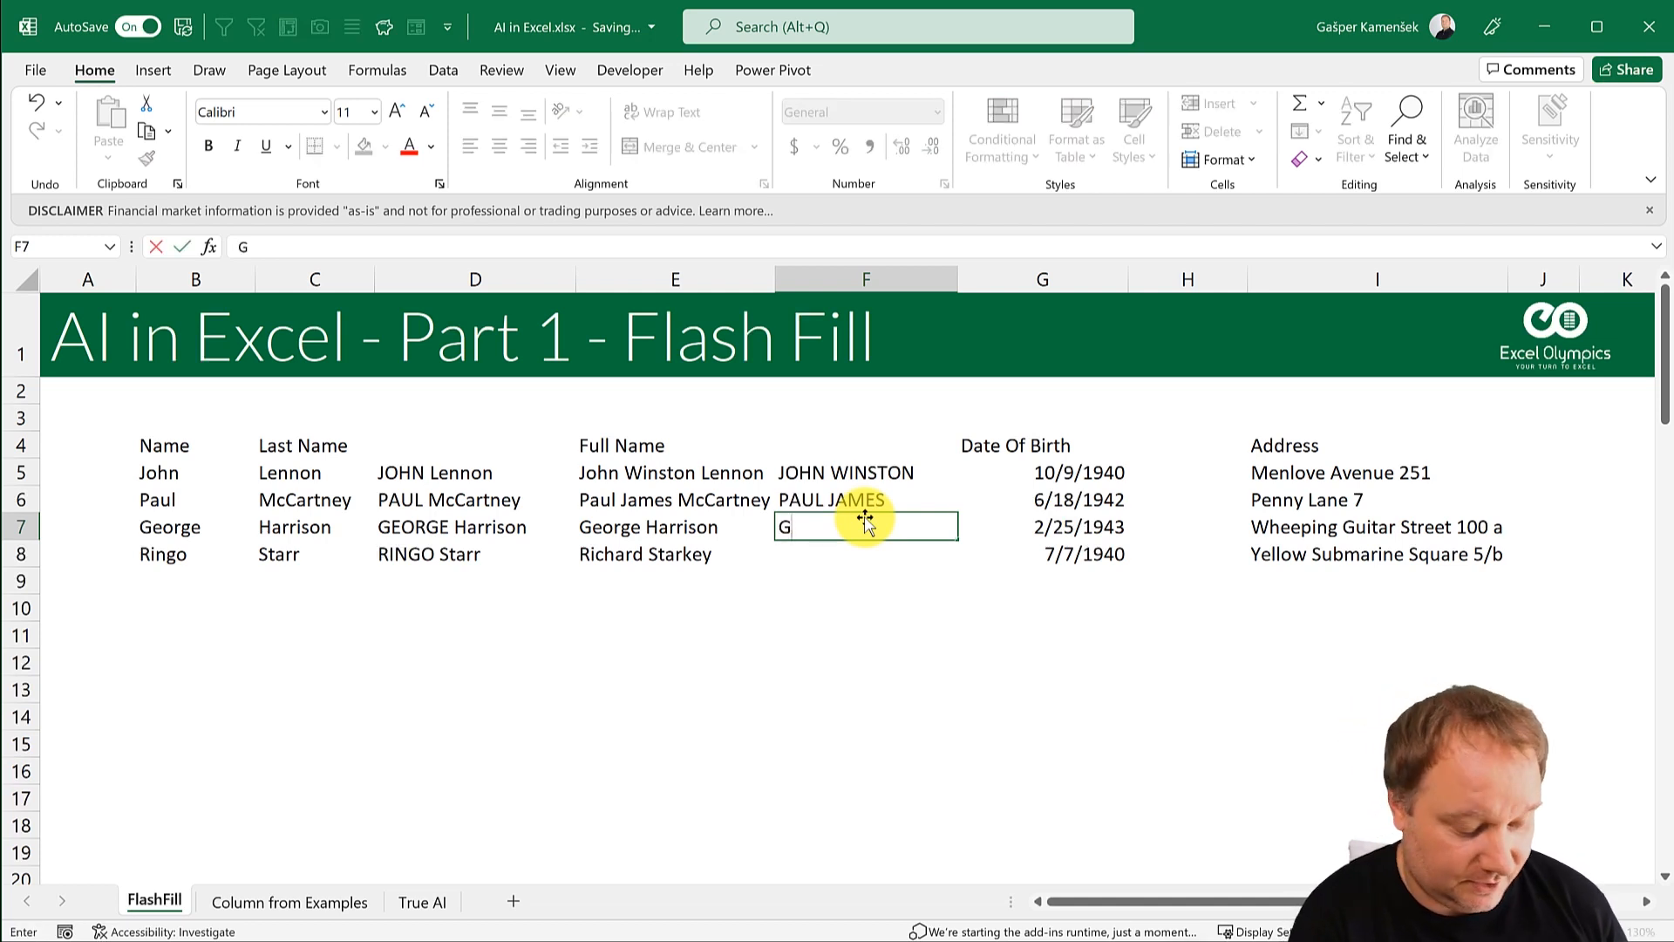
key(Escape)
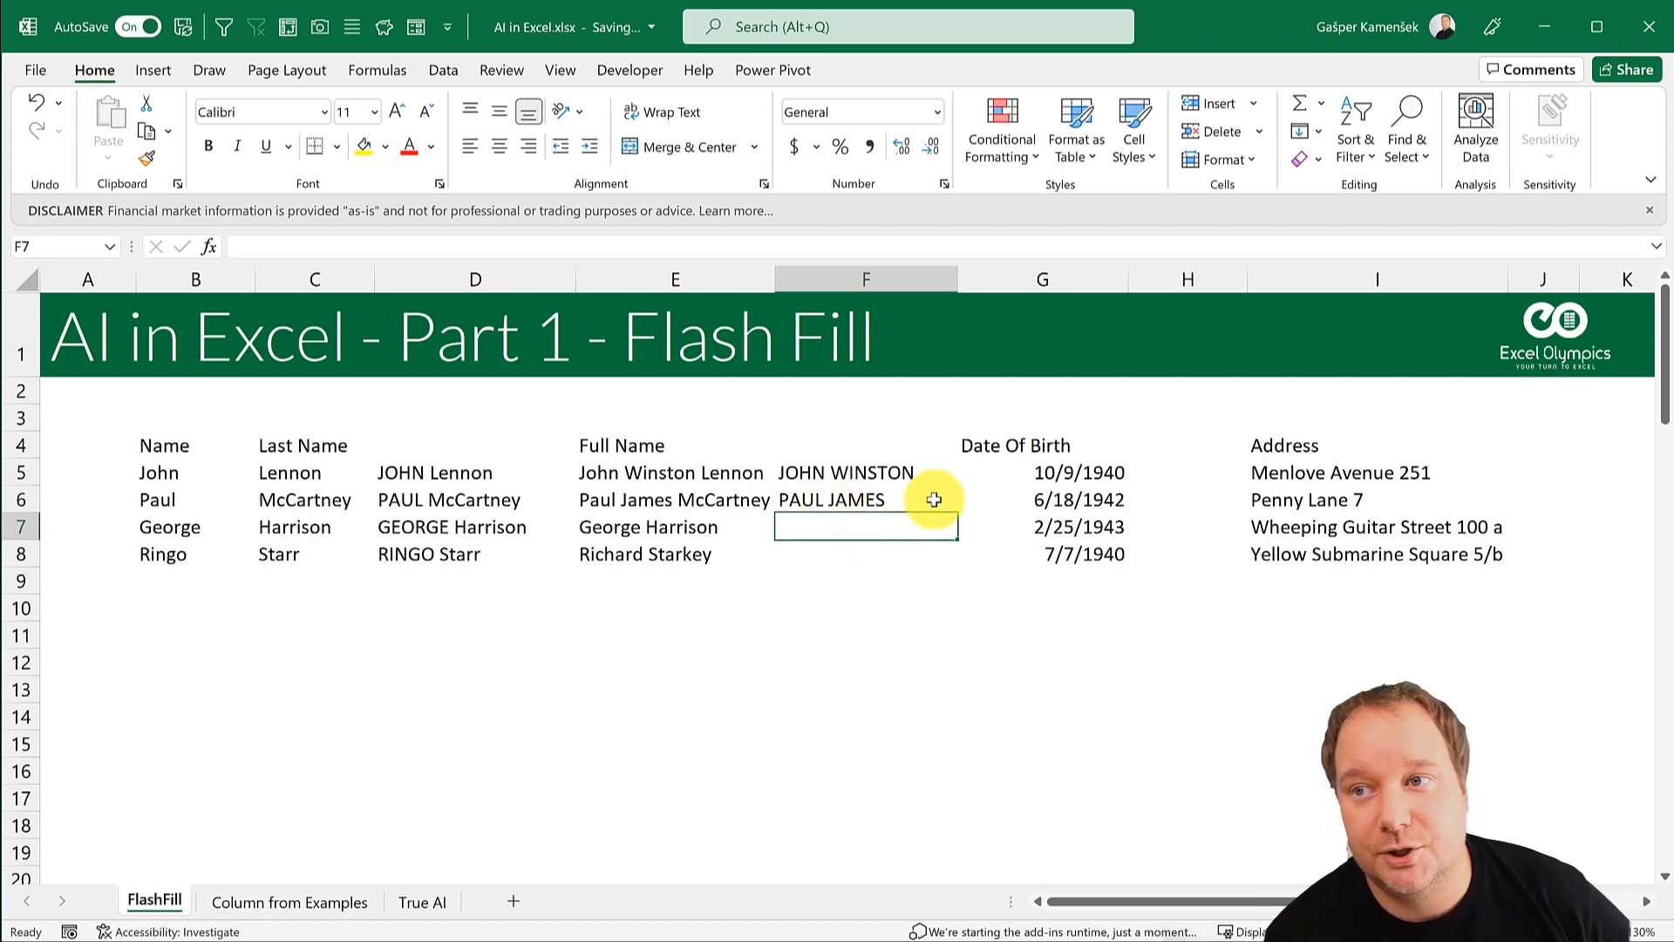
Step: Run the Flash Fill command on column F from the two example names
click(822, 498)
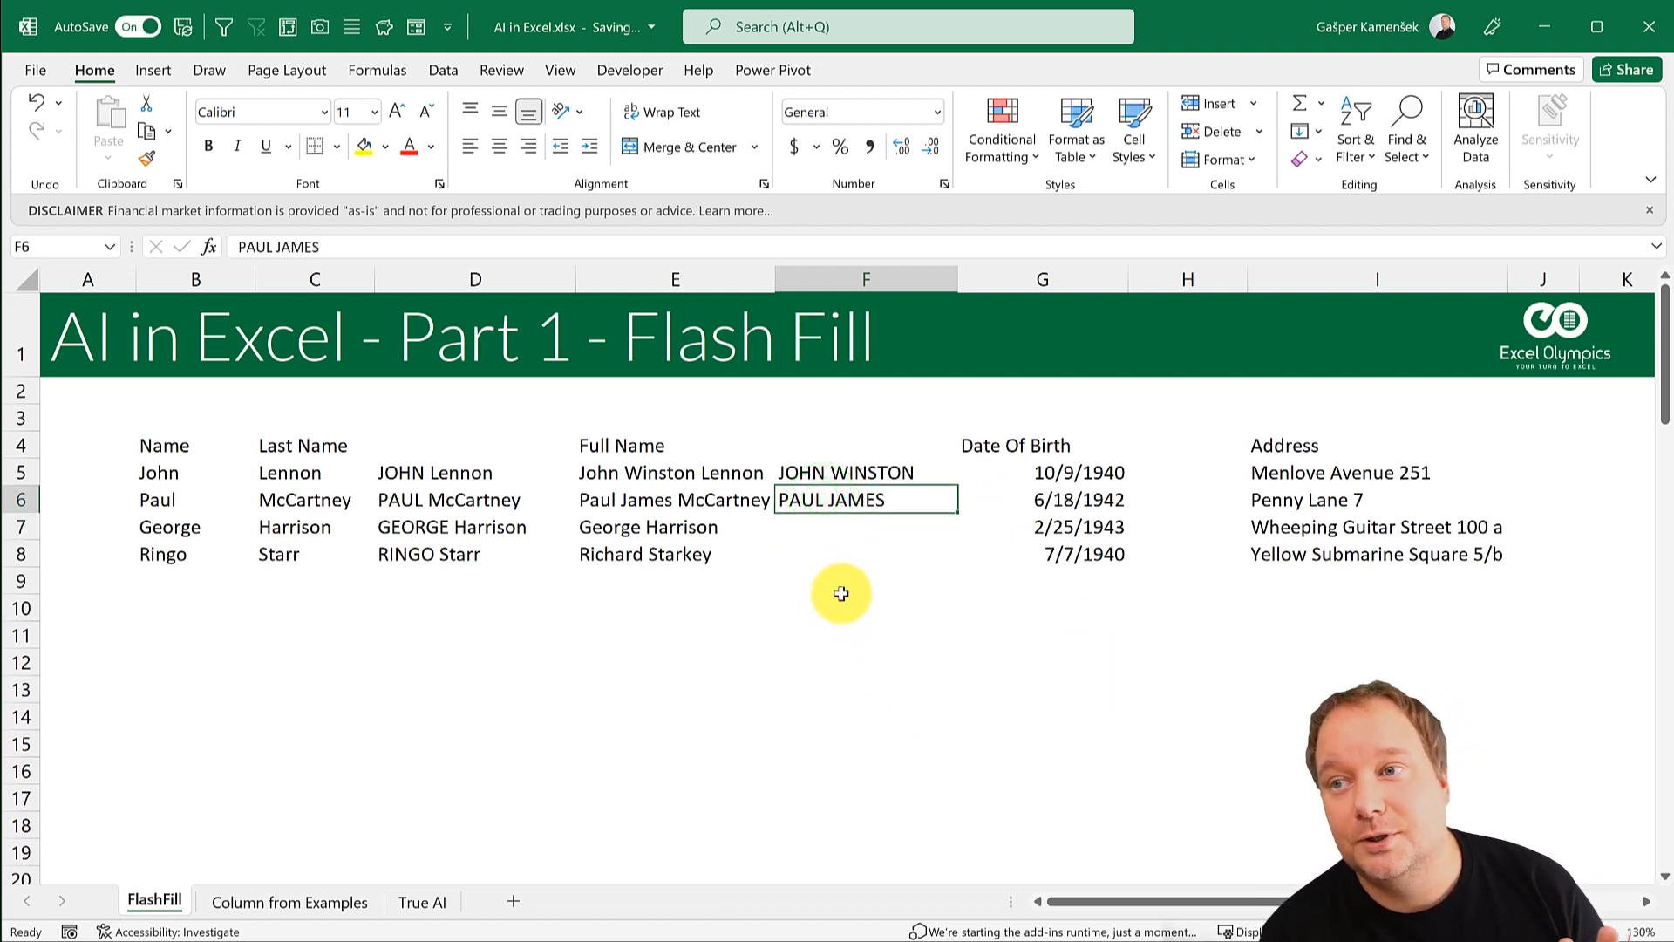
drag(832, 472, 835, 554)
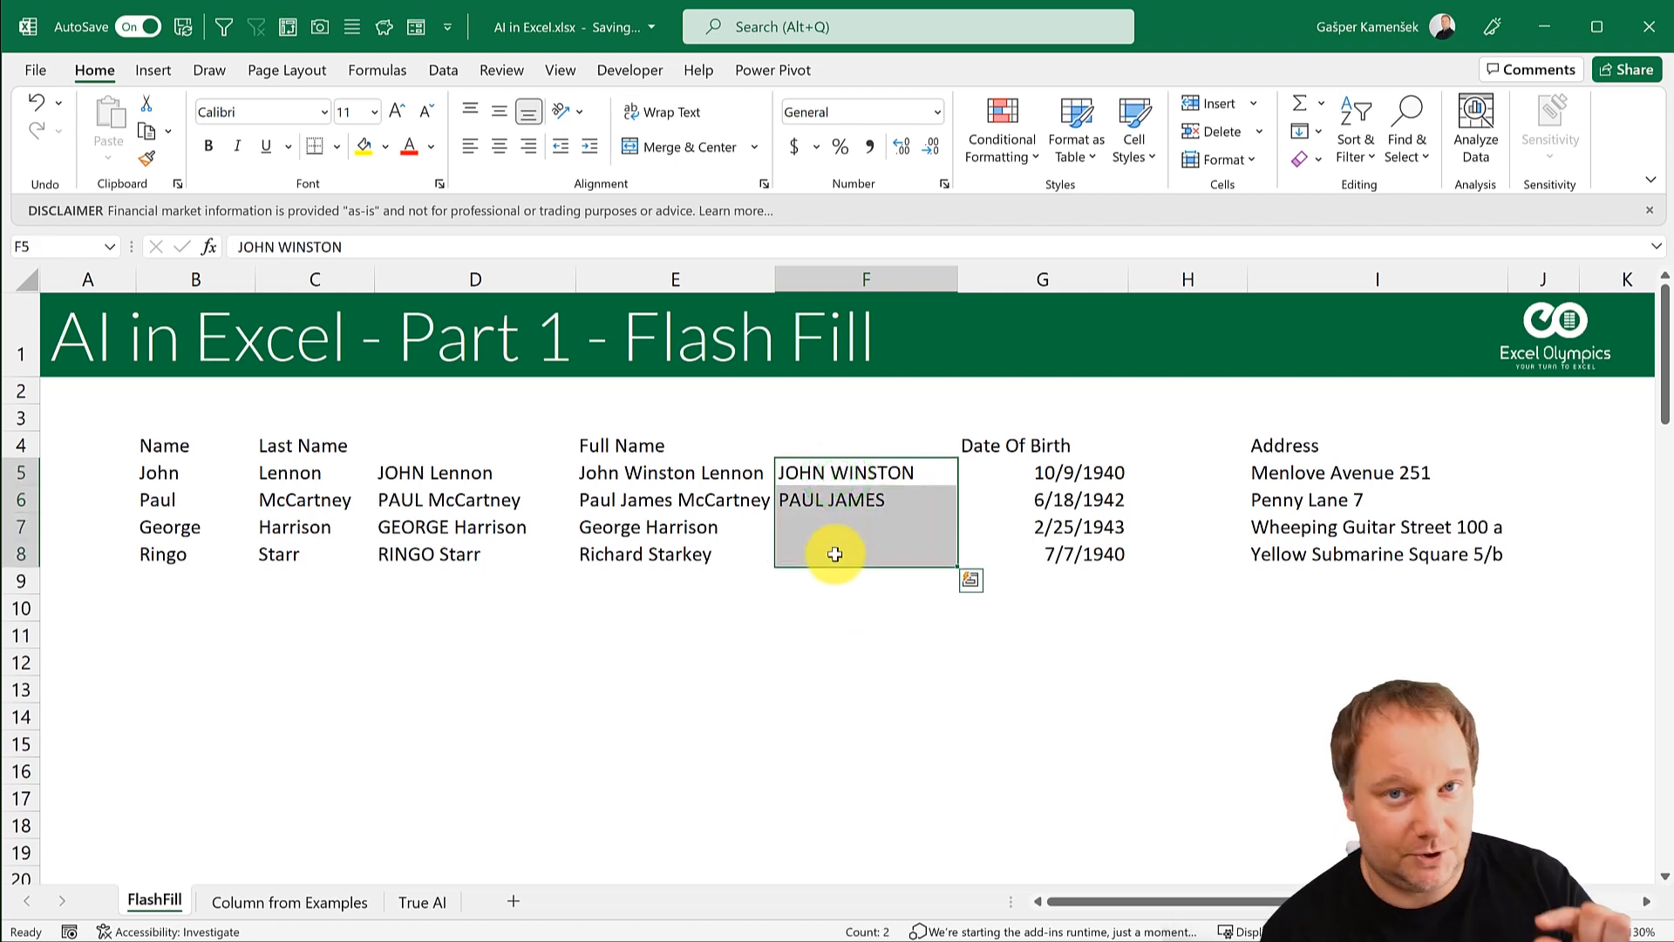
click(831, 501)
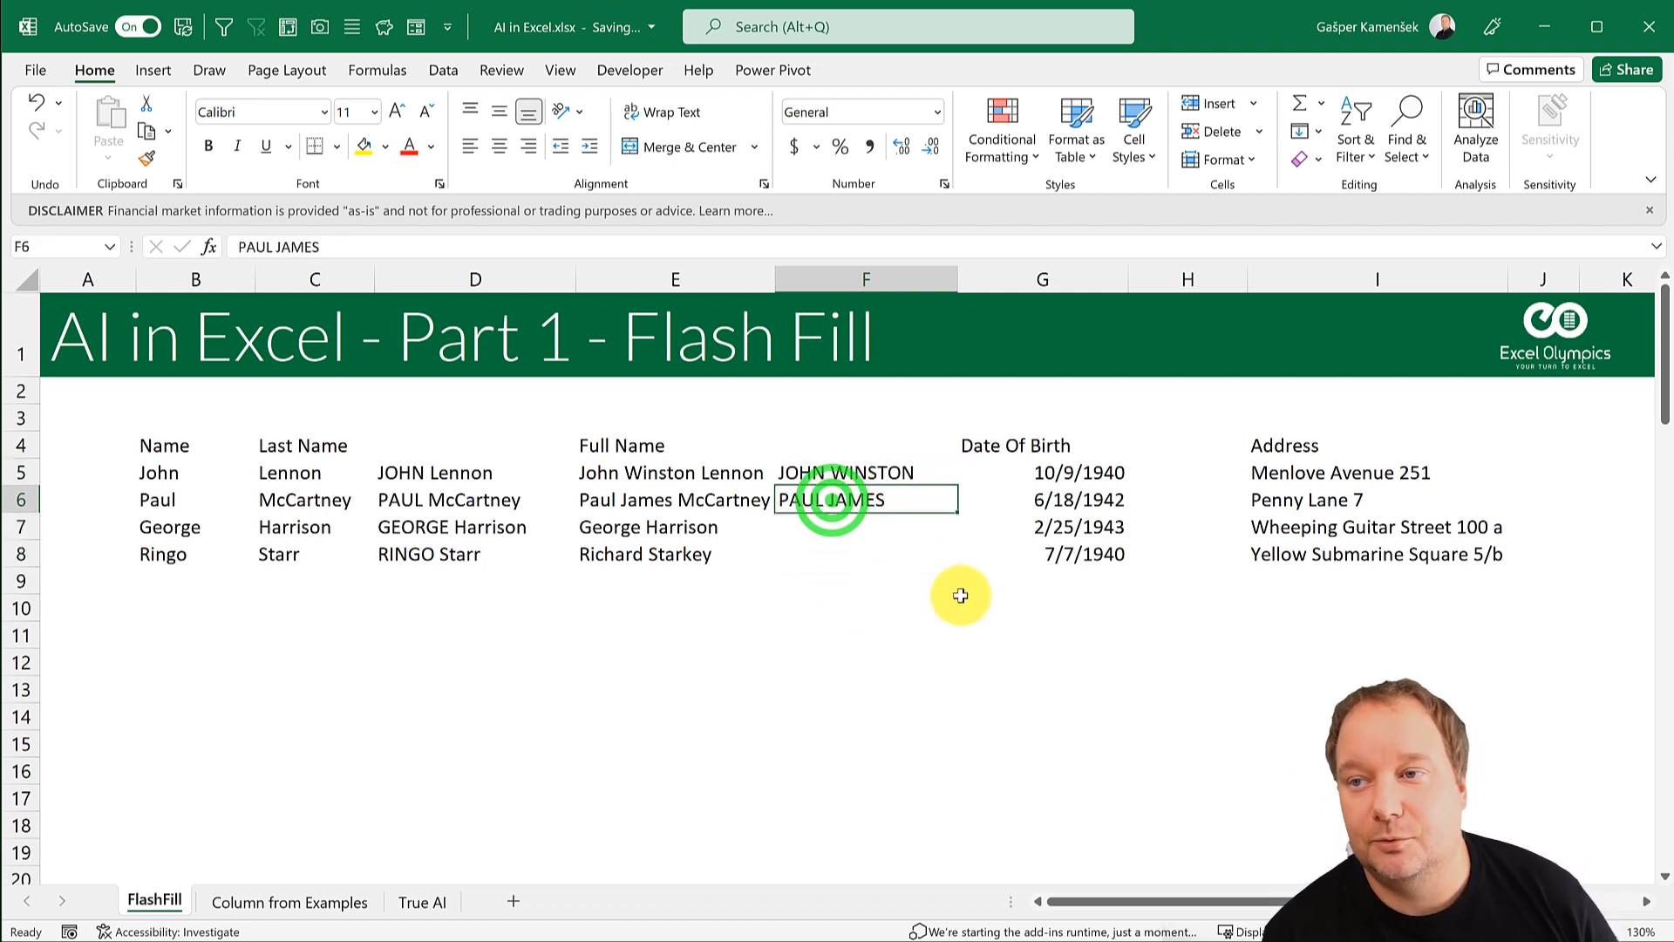
click(98, 69)
click(1301, 133)
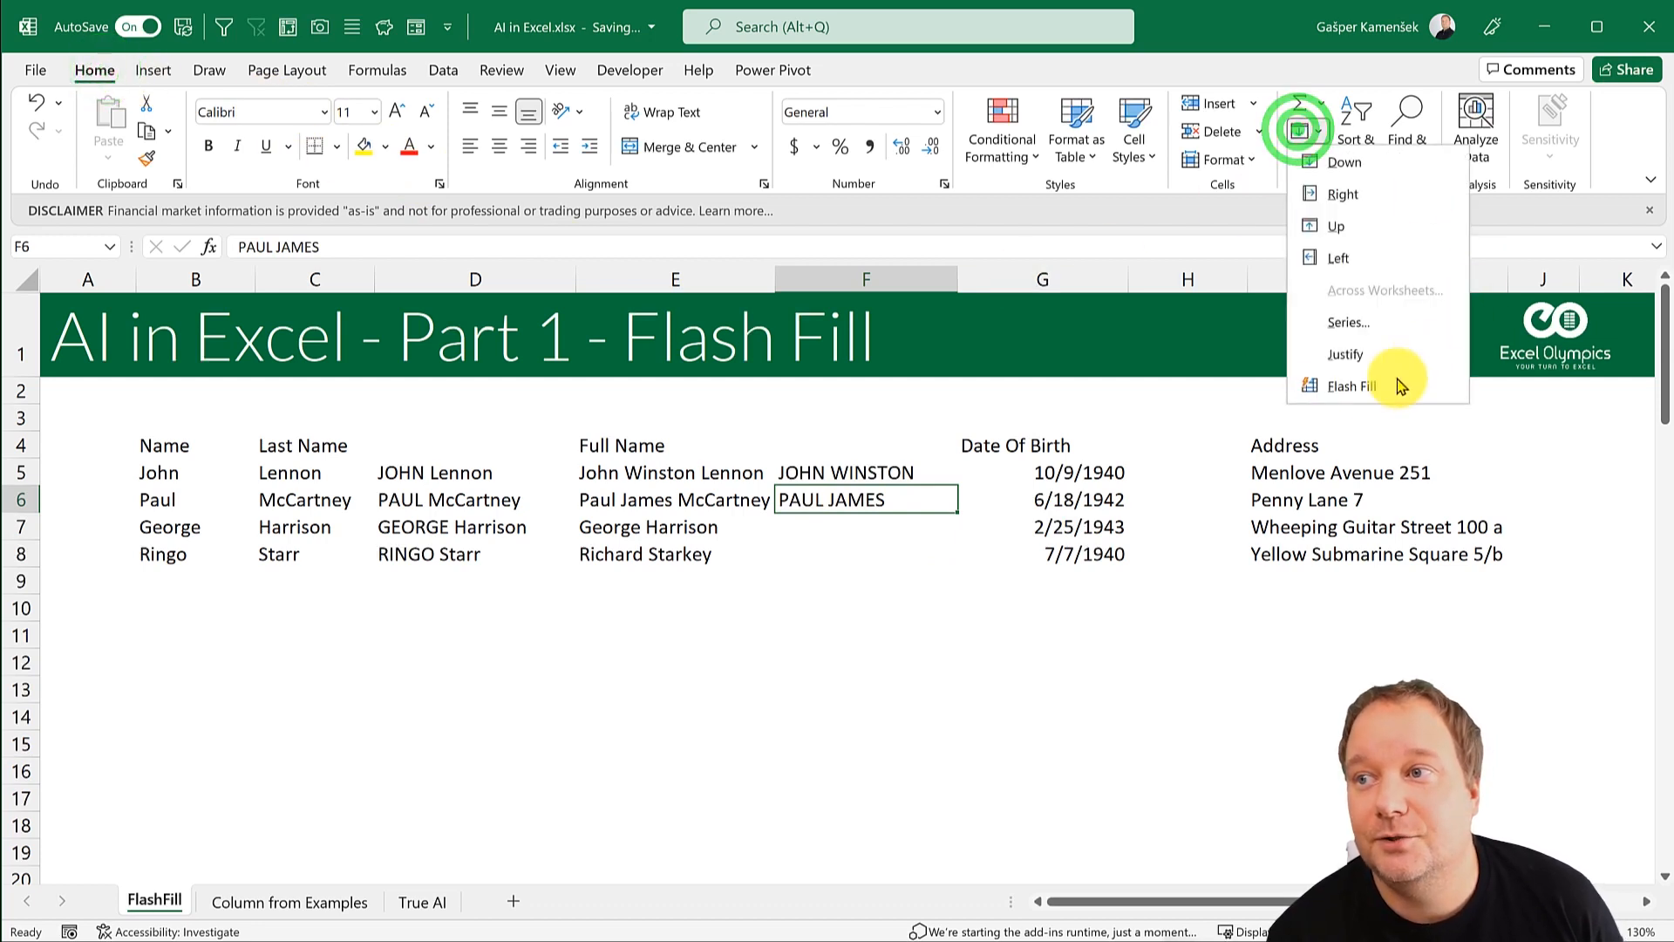
click(1370, 392)
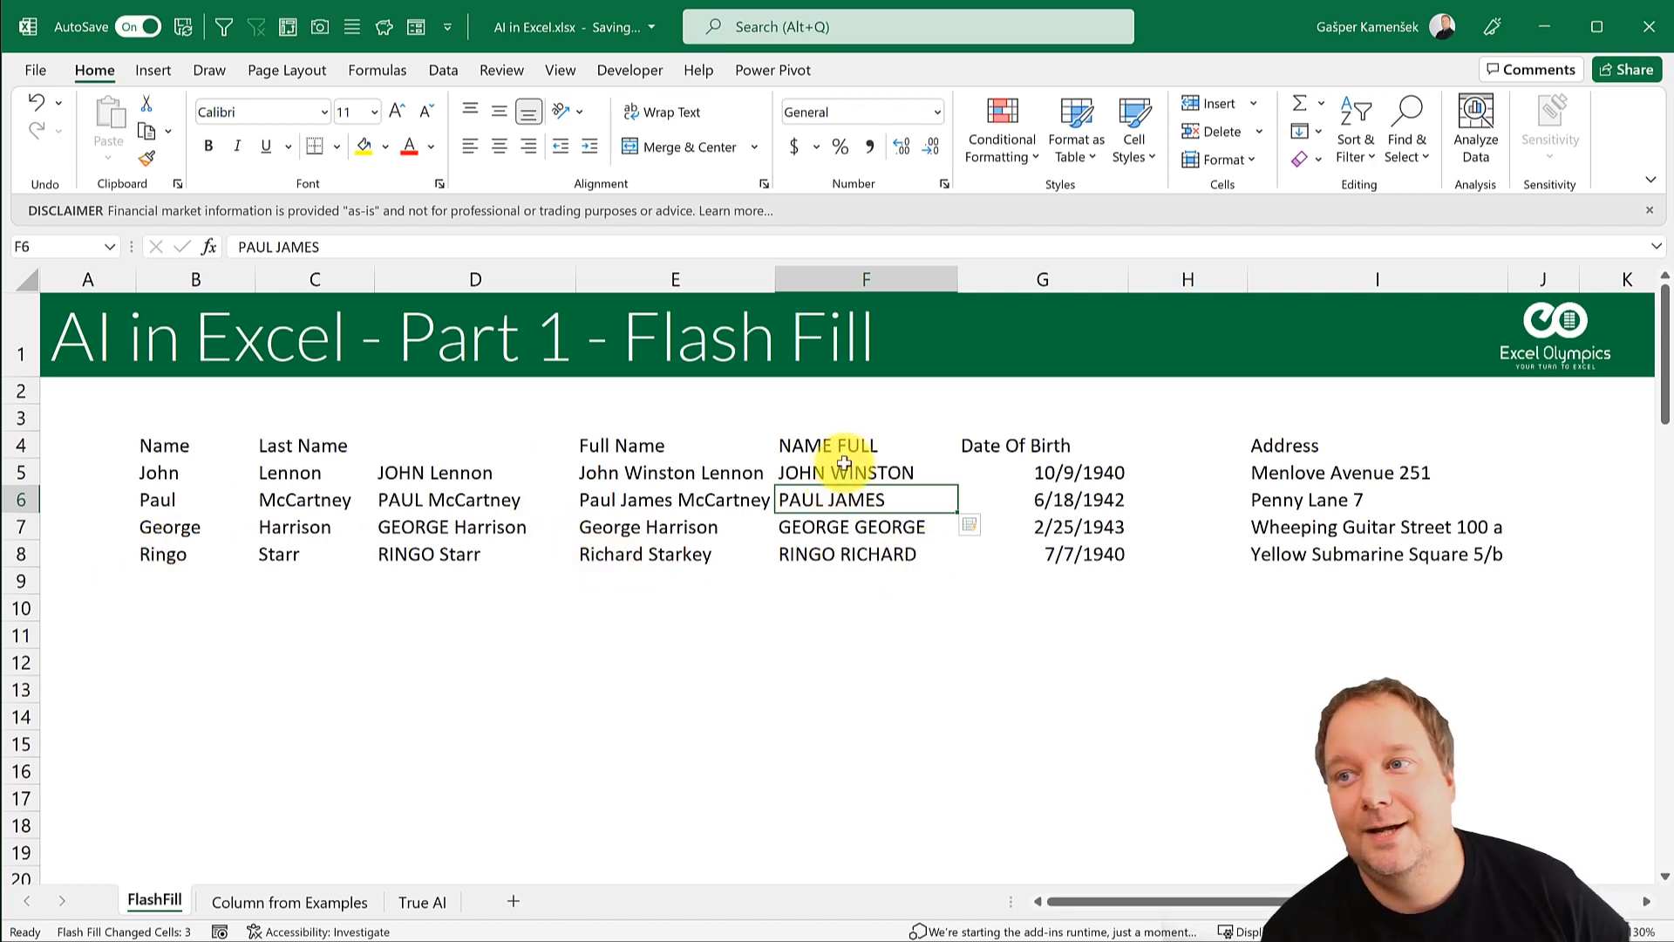
Step: Clear the filled names in F5:F8 and the NAME FULL heading in F4
drag(844, 472, 845, 555)
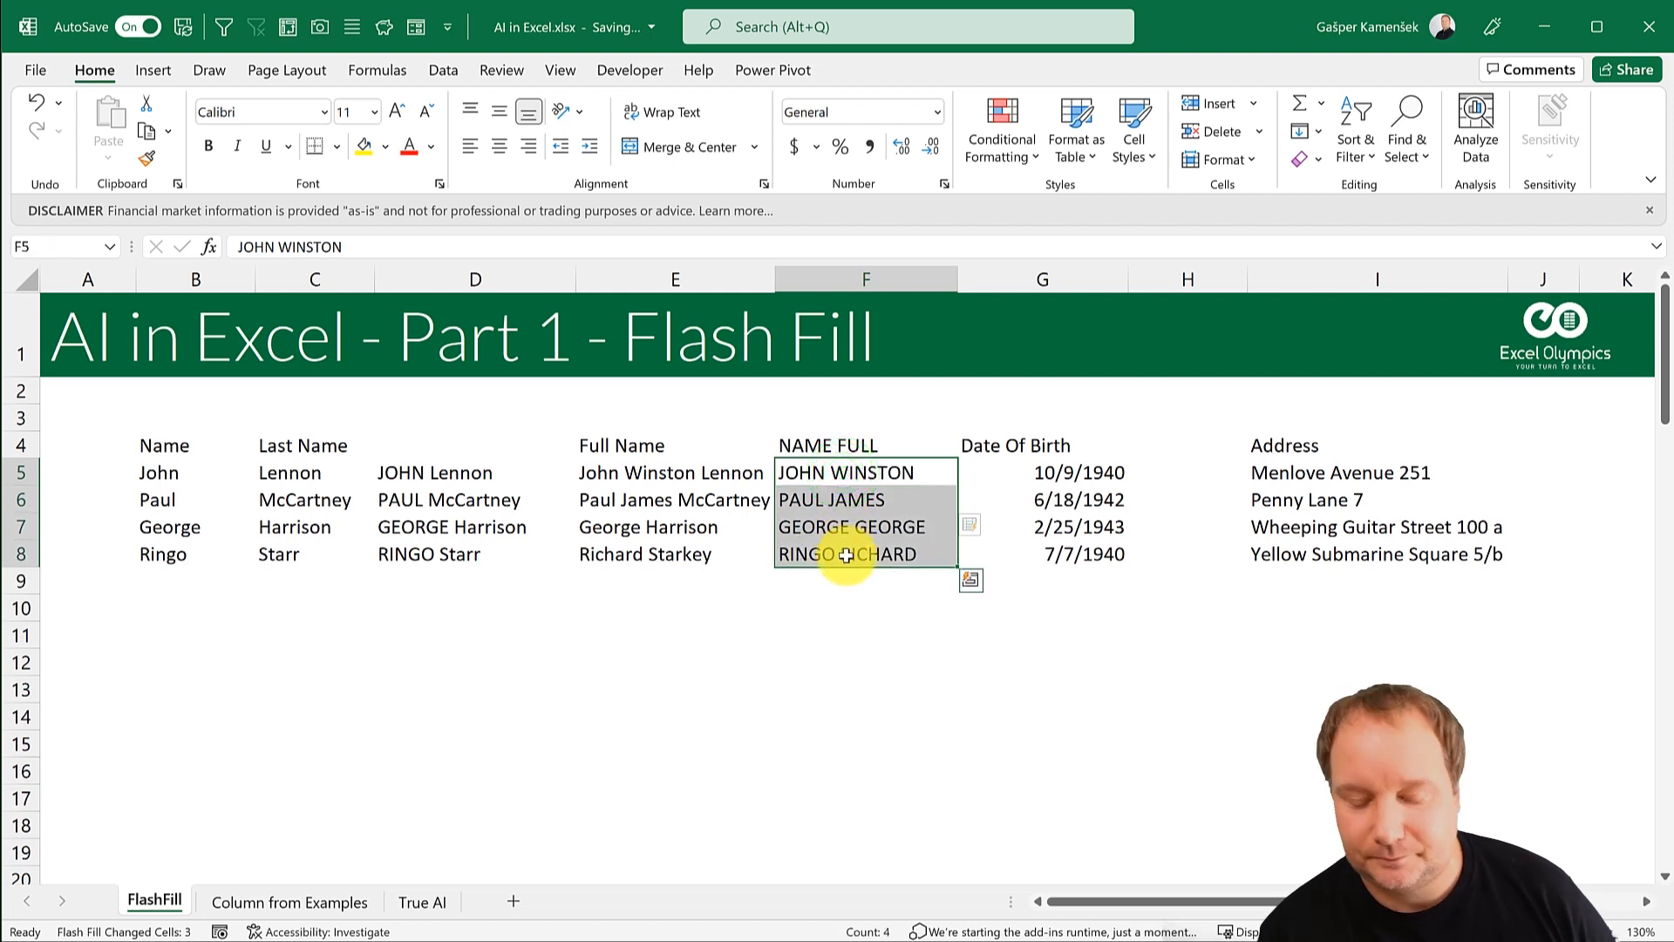
key(Delete)
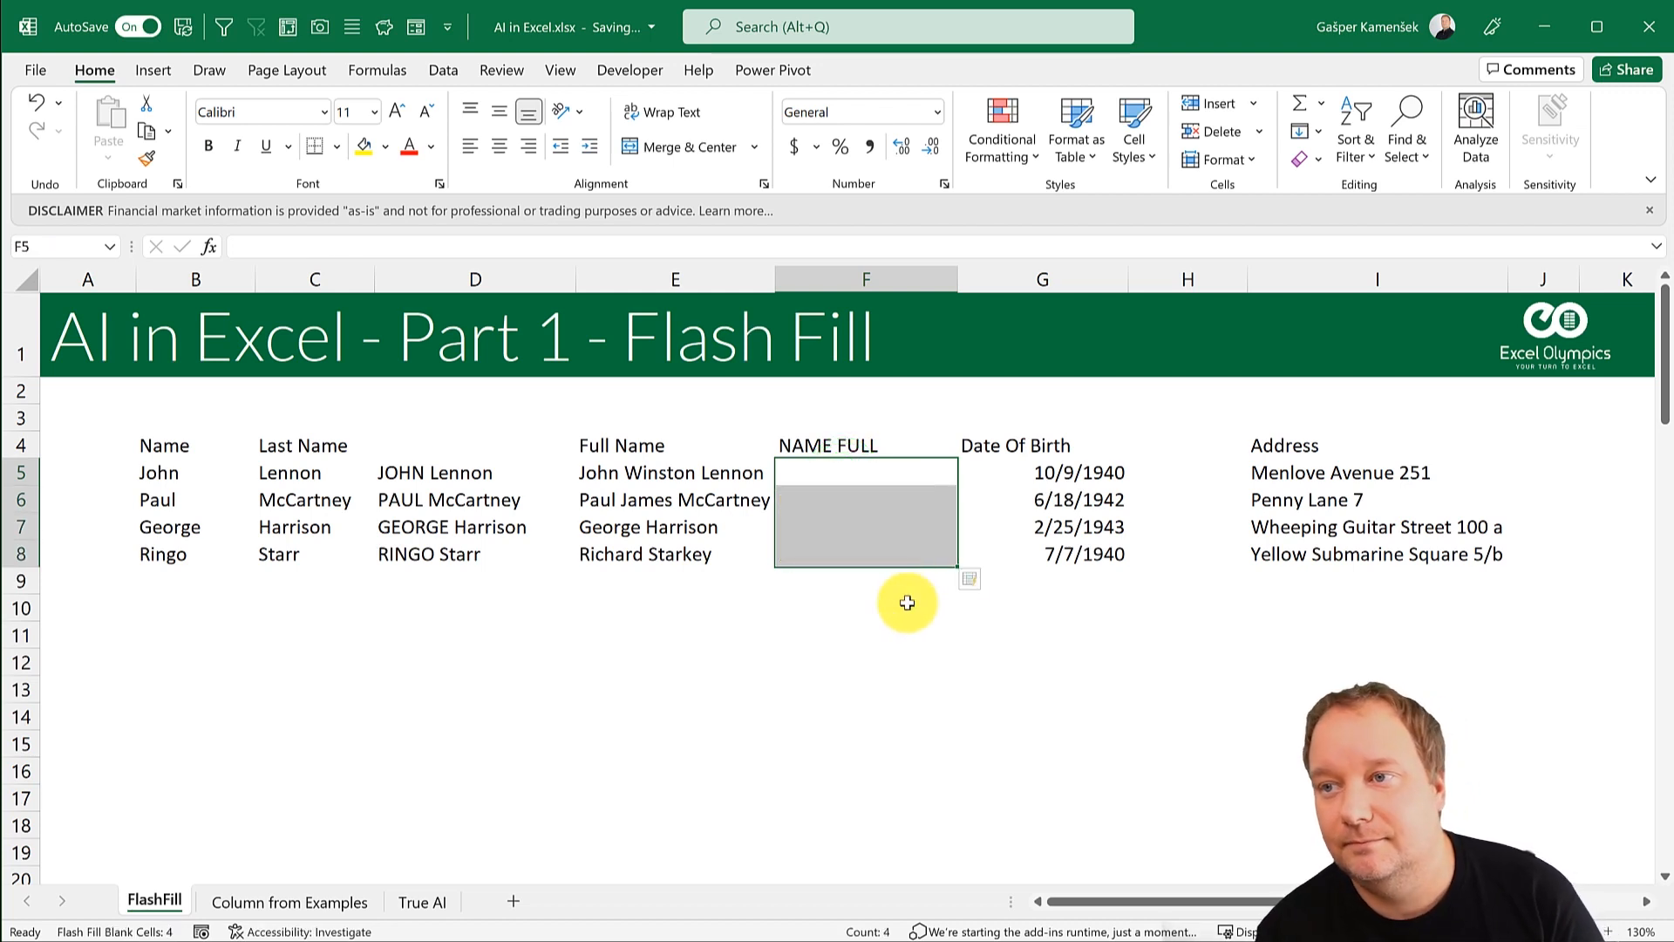
click(857, 443)
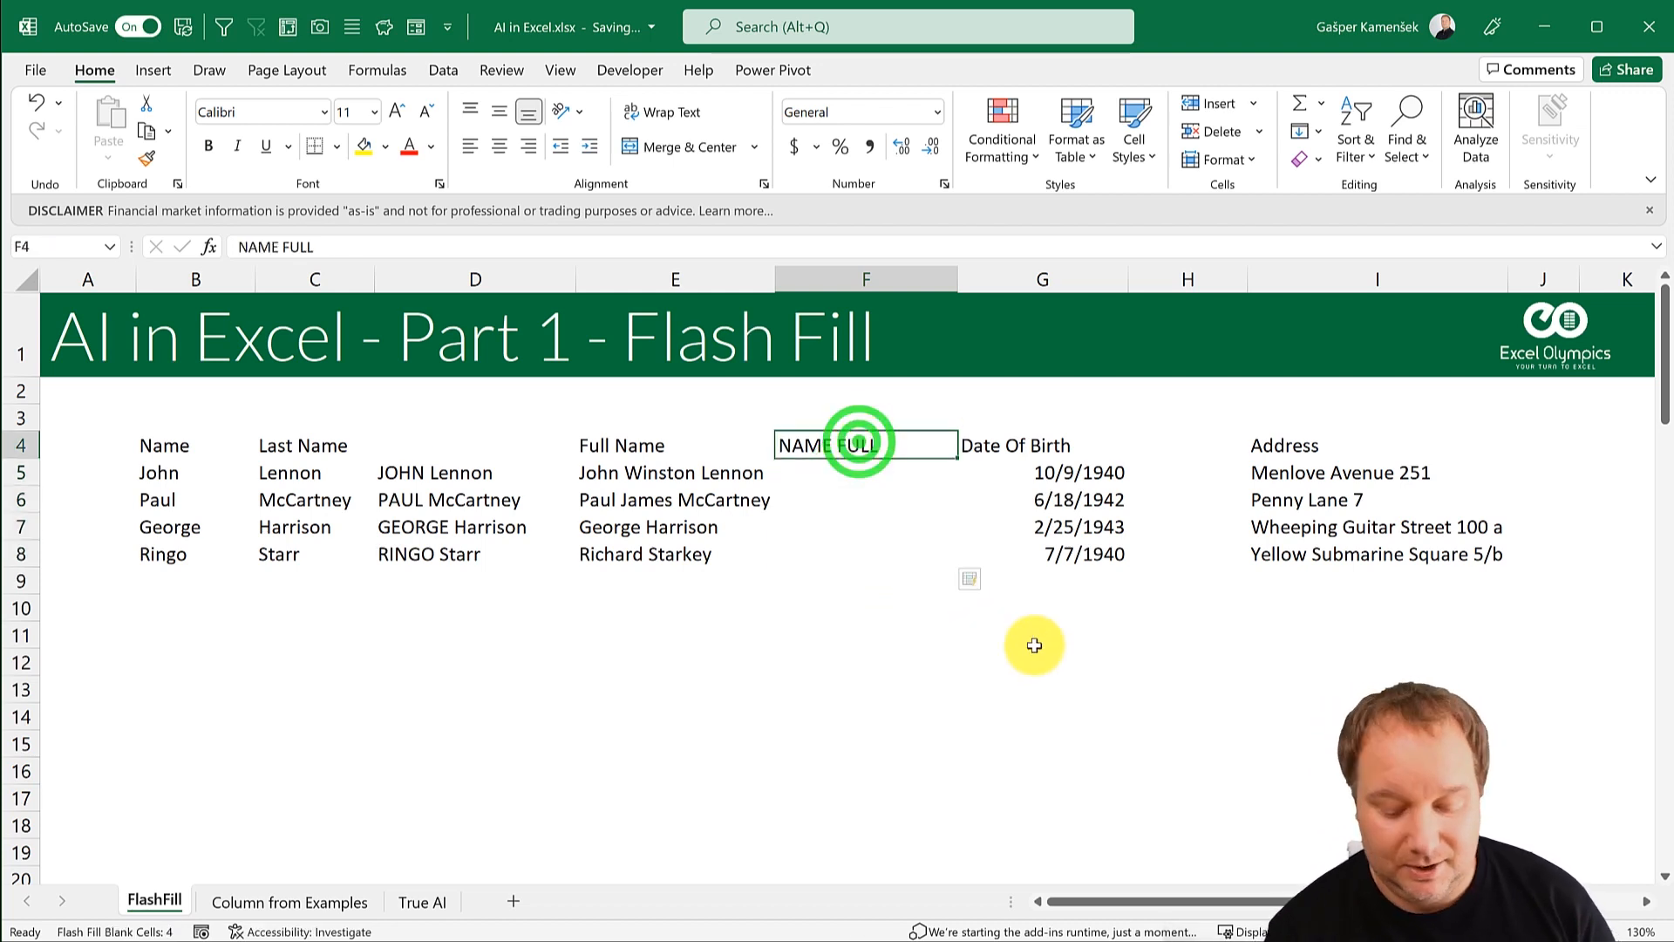
key(Delete)
Step: Enter JOHN WINSTON in F5, start PAUL JAMES in F6, and dismiss the suggested Flash Fill
click(846, 471)
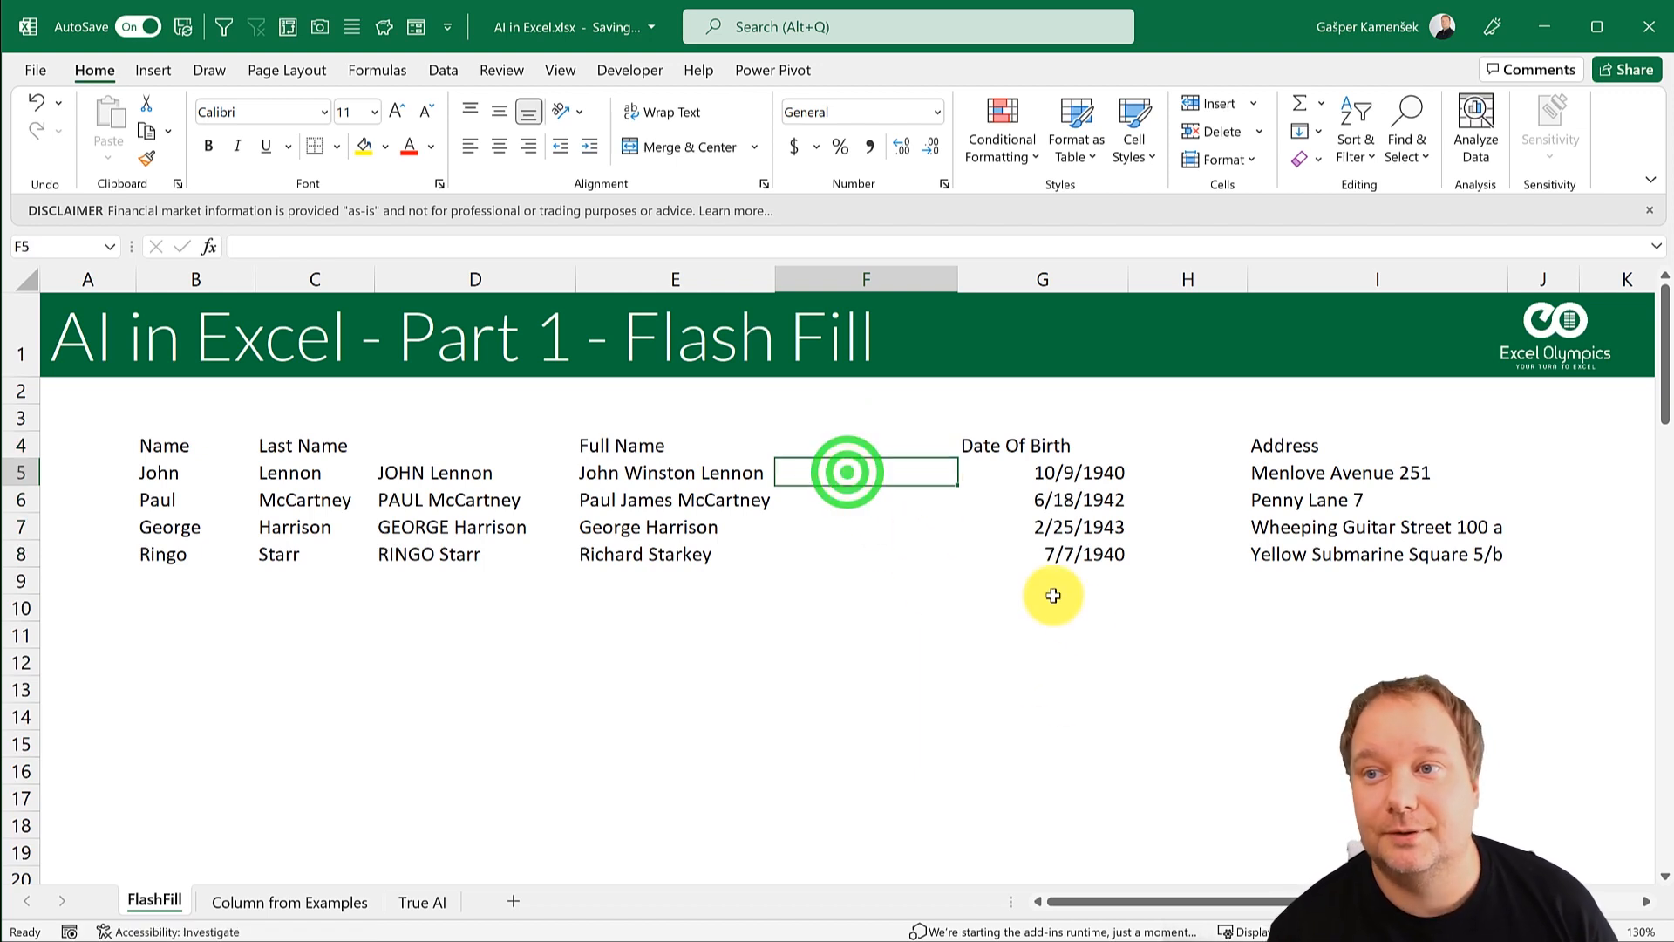
text(JO)
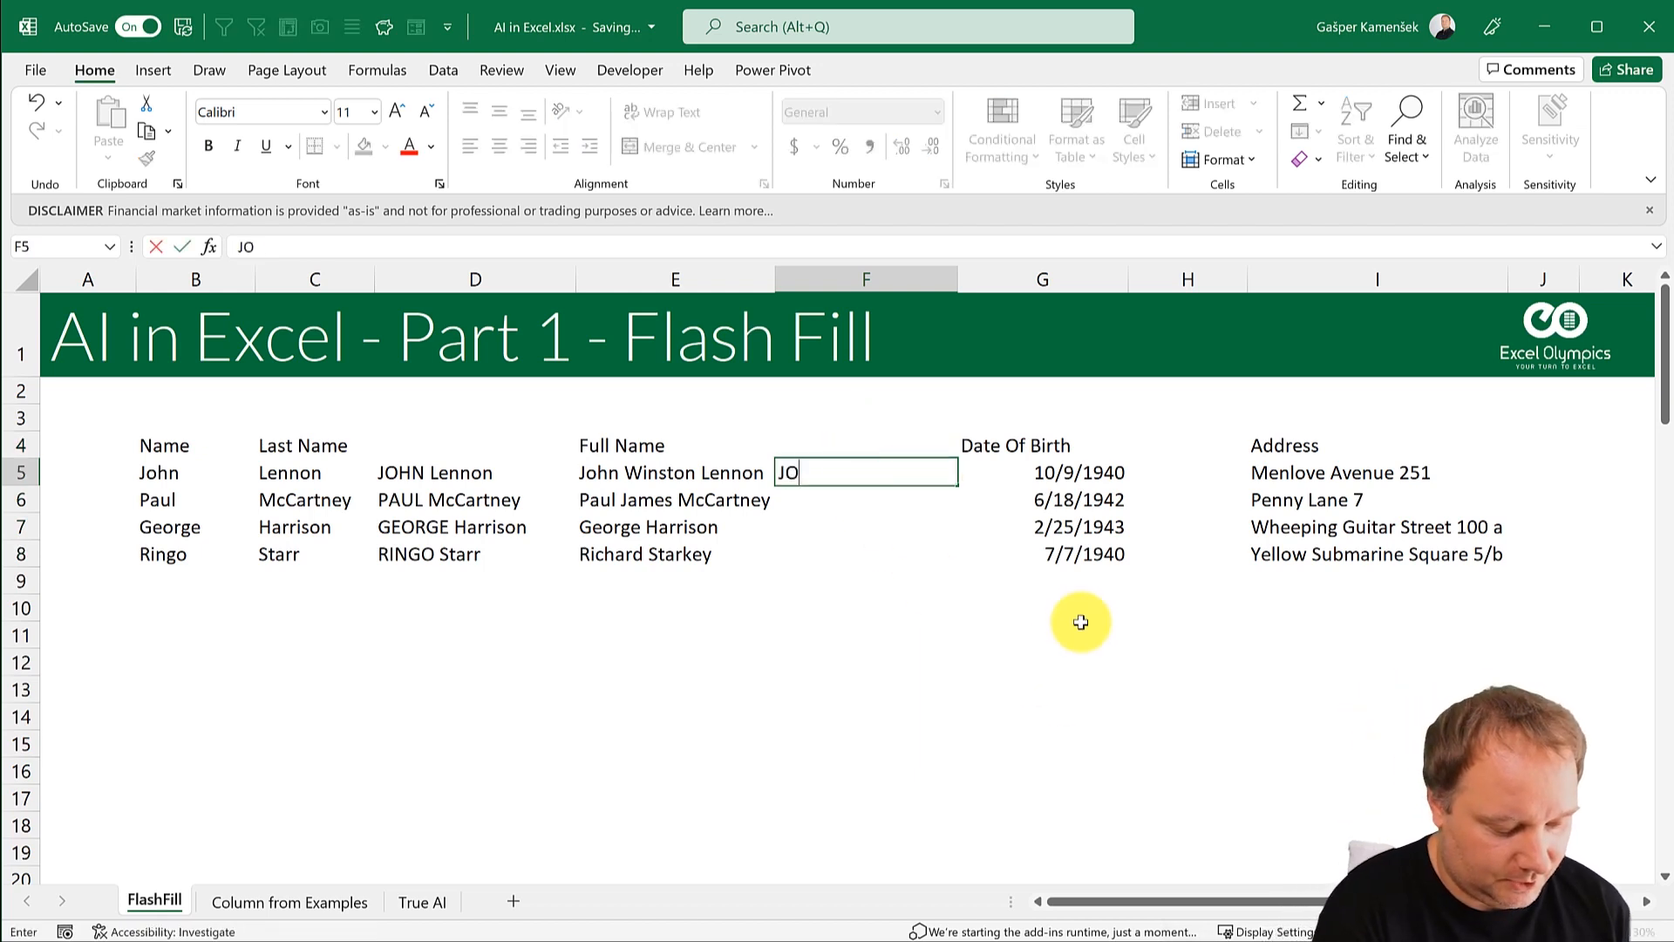
text(HN WI)
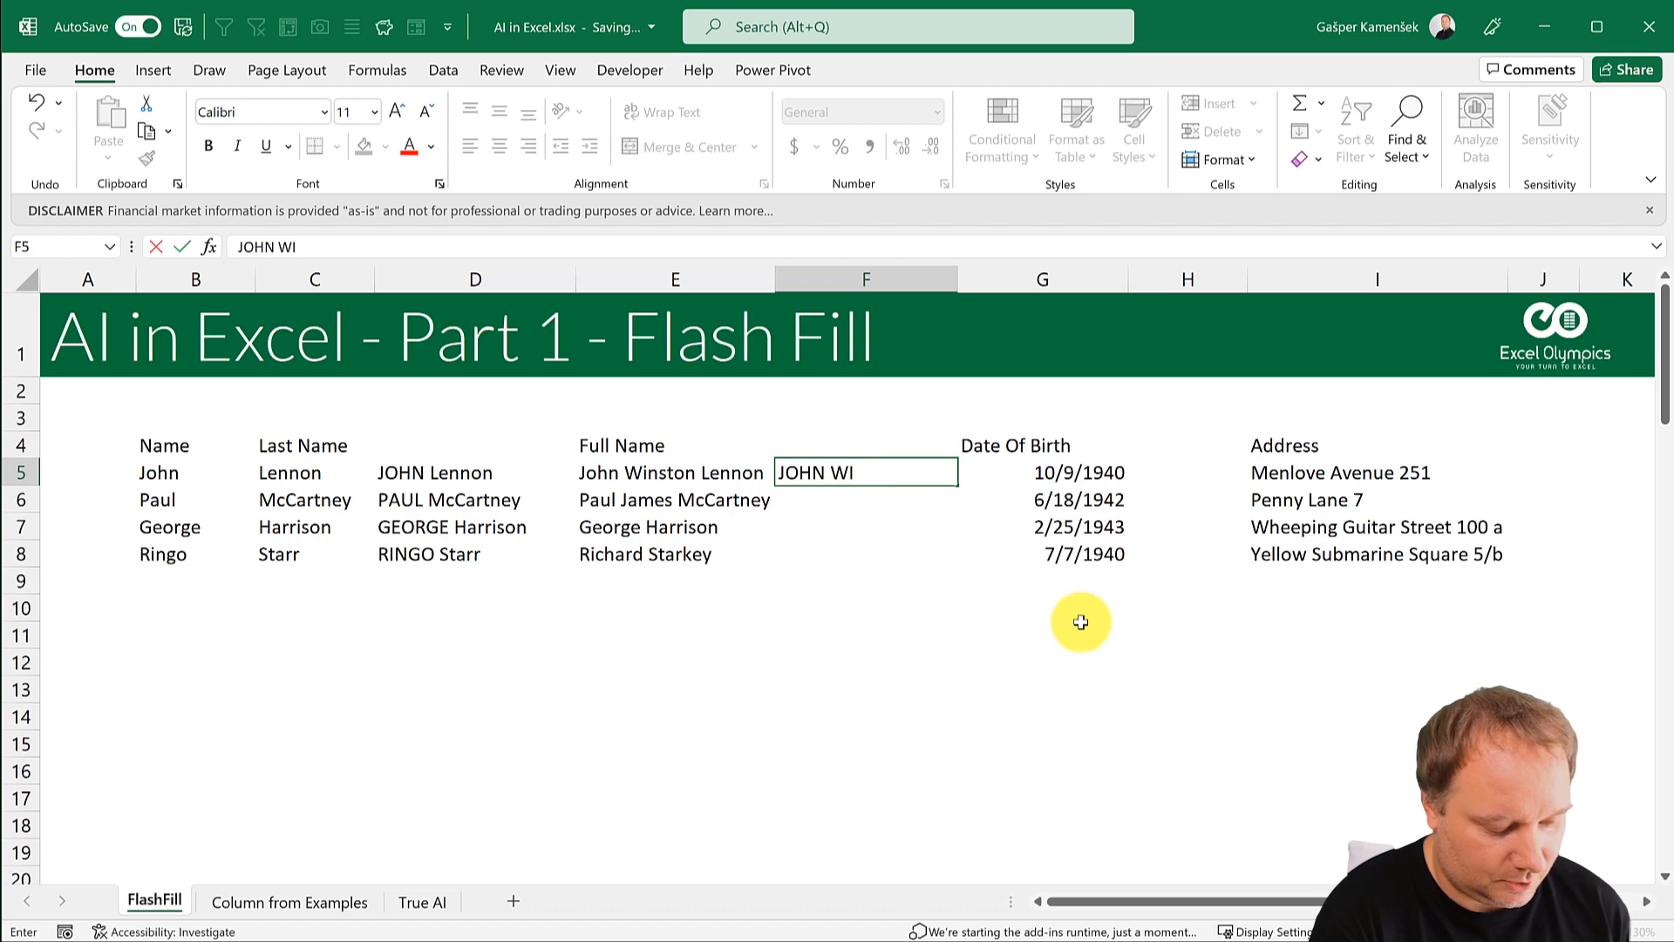
text(NSTON)
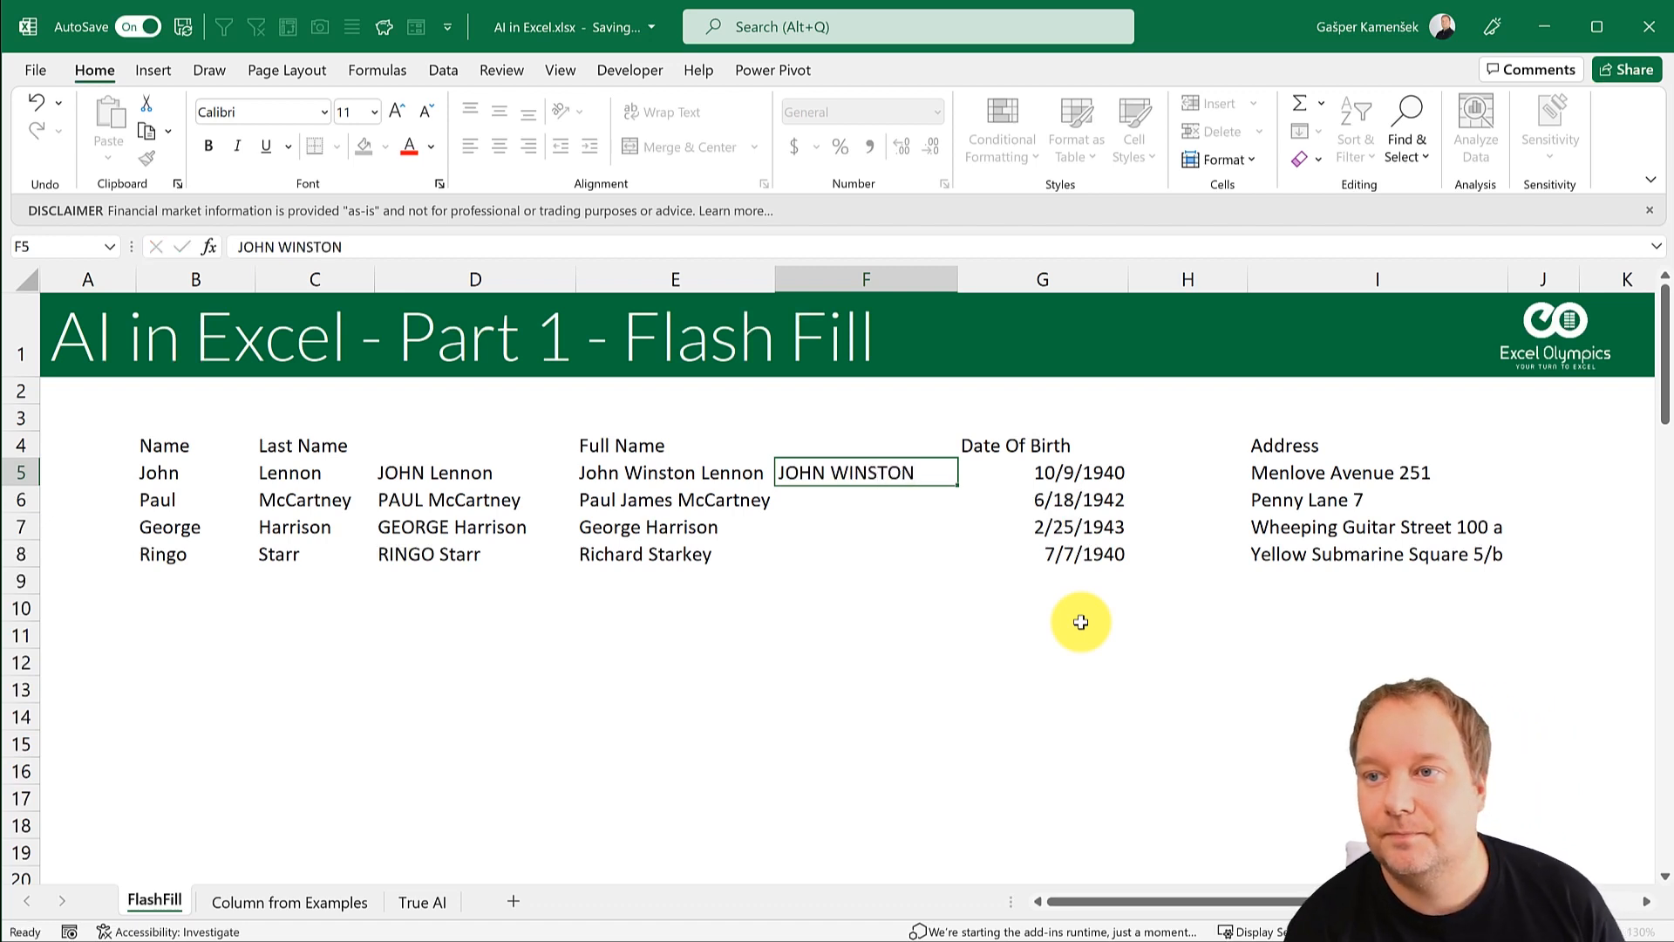
key(Return)
text(PAUL JAMES)
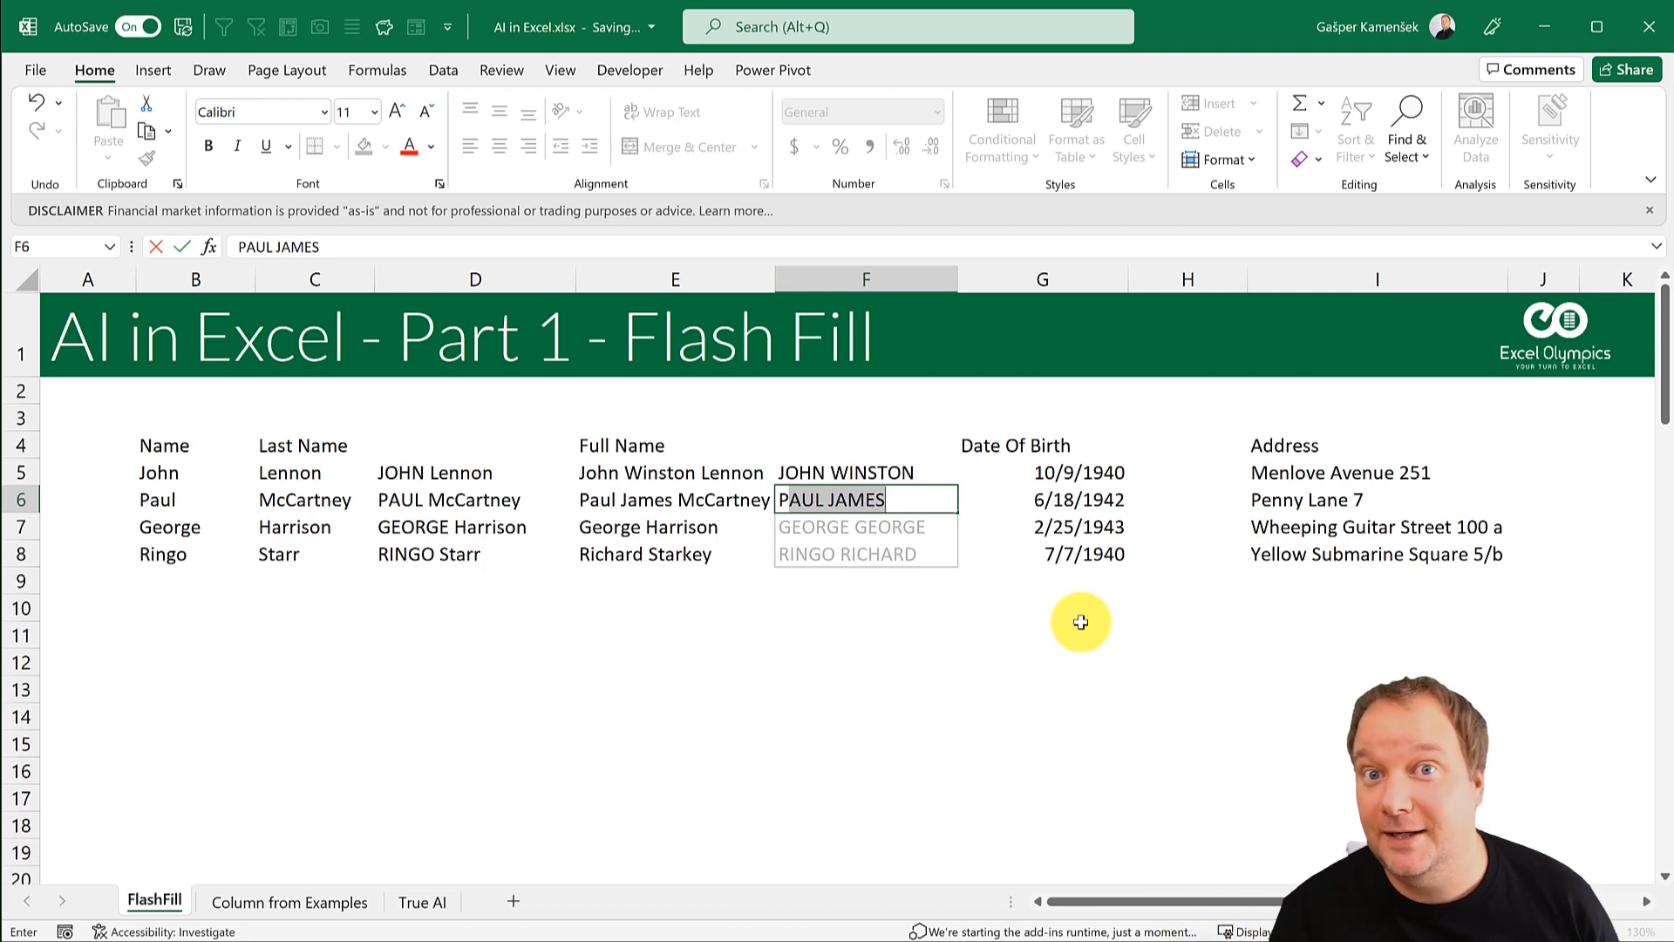
key(Escape)
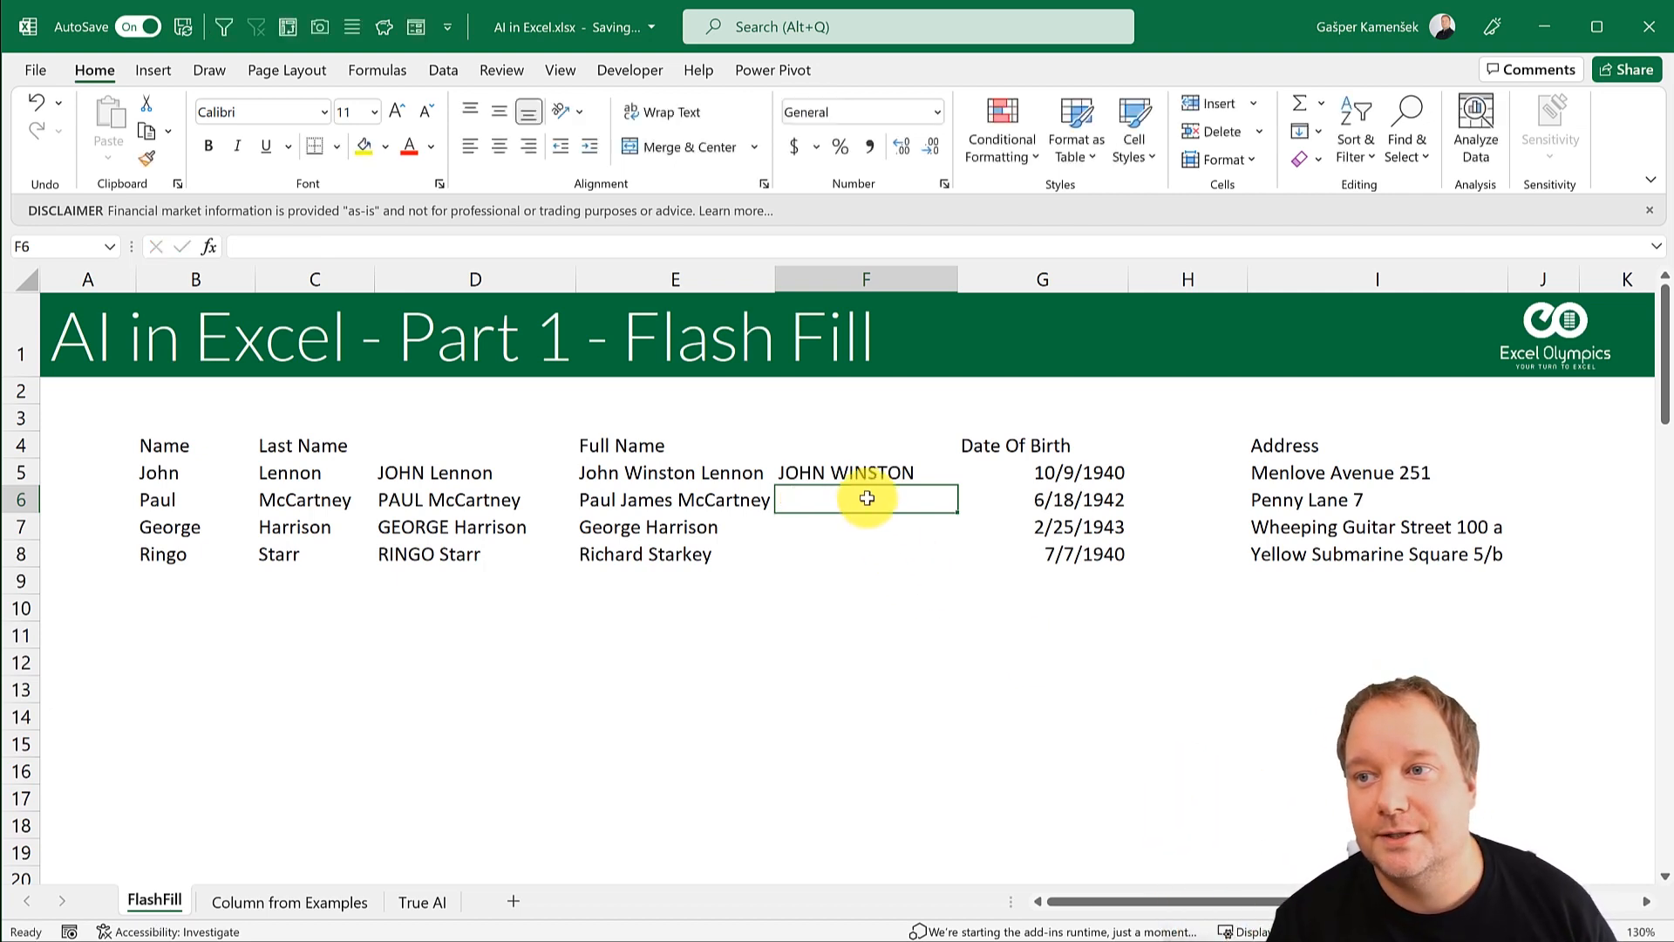
Step: Run Flash Fill on F5:F8 from the single JOHN WINSTON example, and clear the results in F6:F8
drag(857, 471, 851, 554)
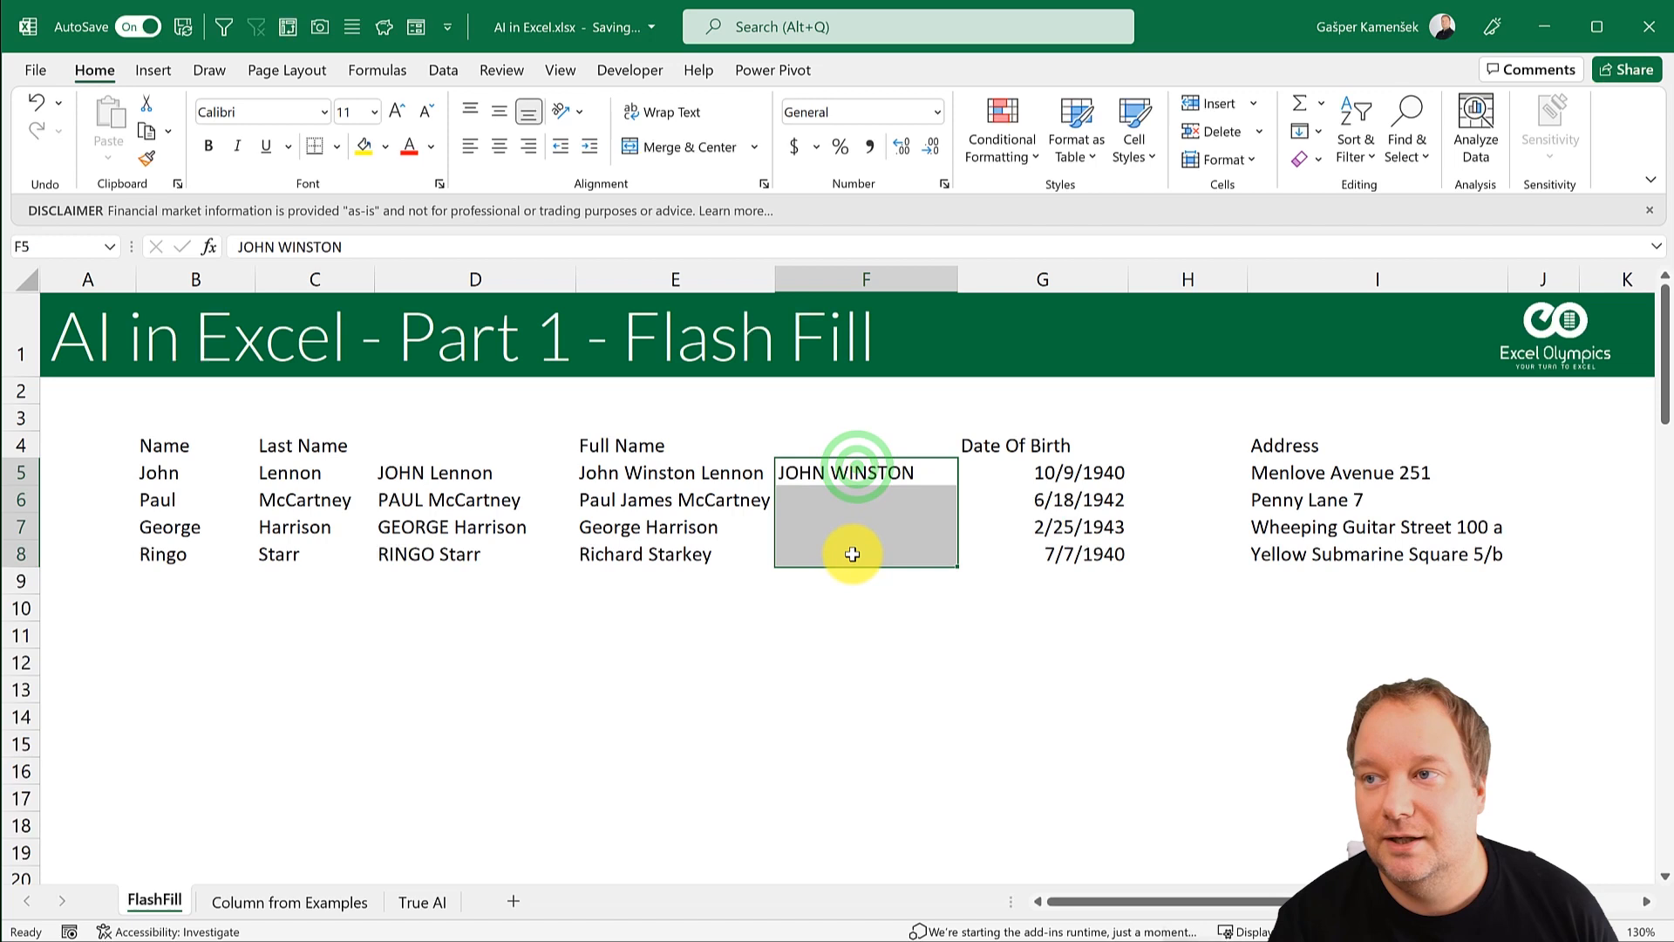
click(1299, 130)
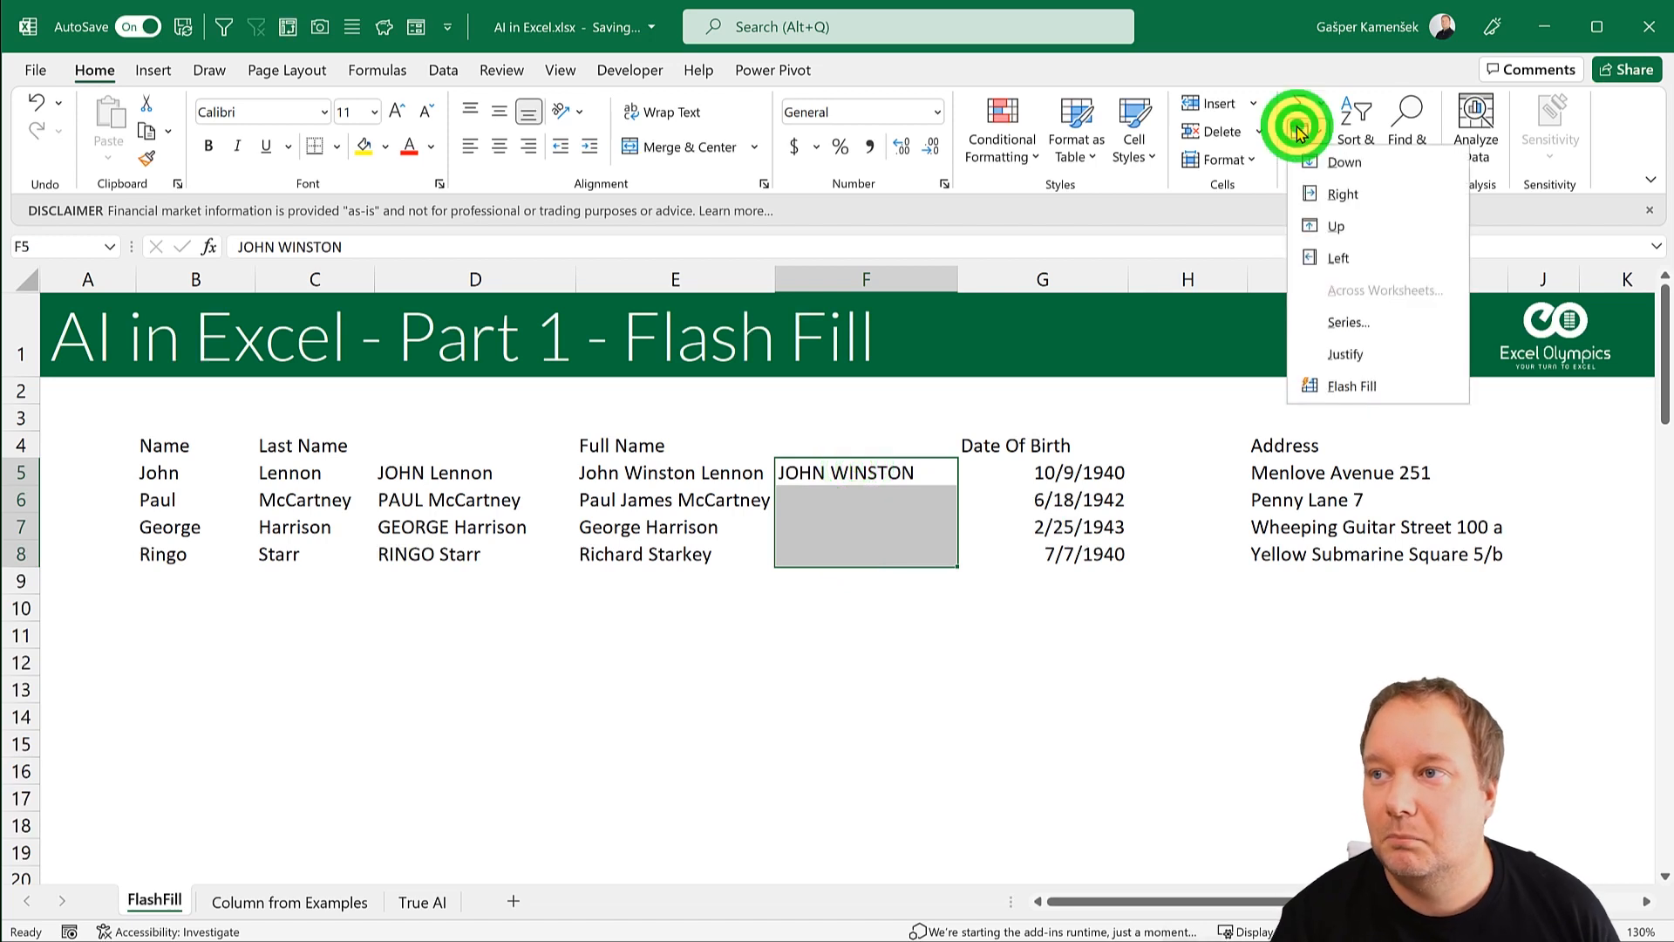
click(1344, 390)
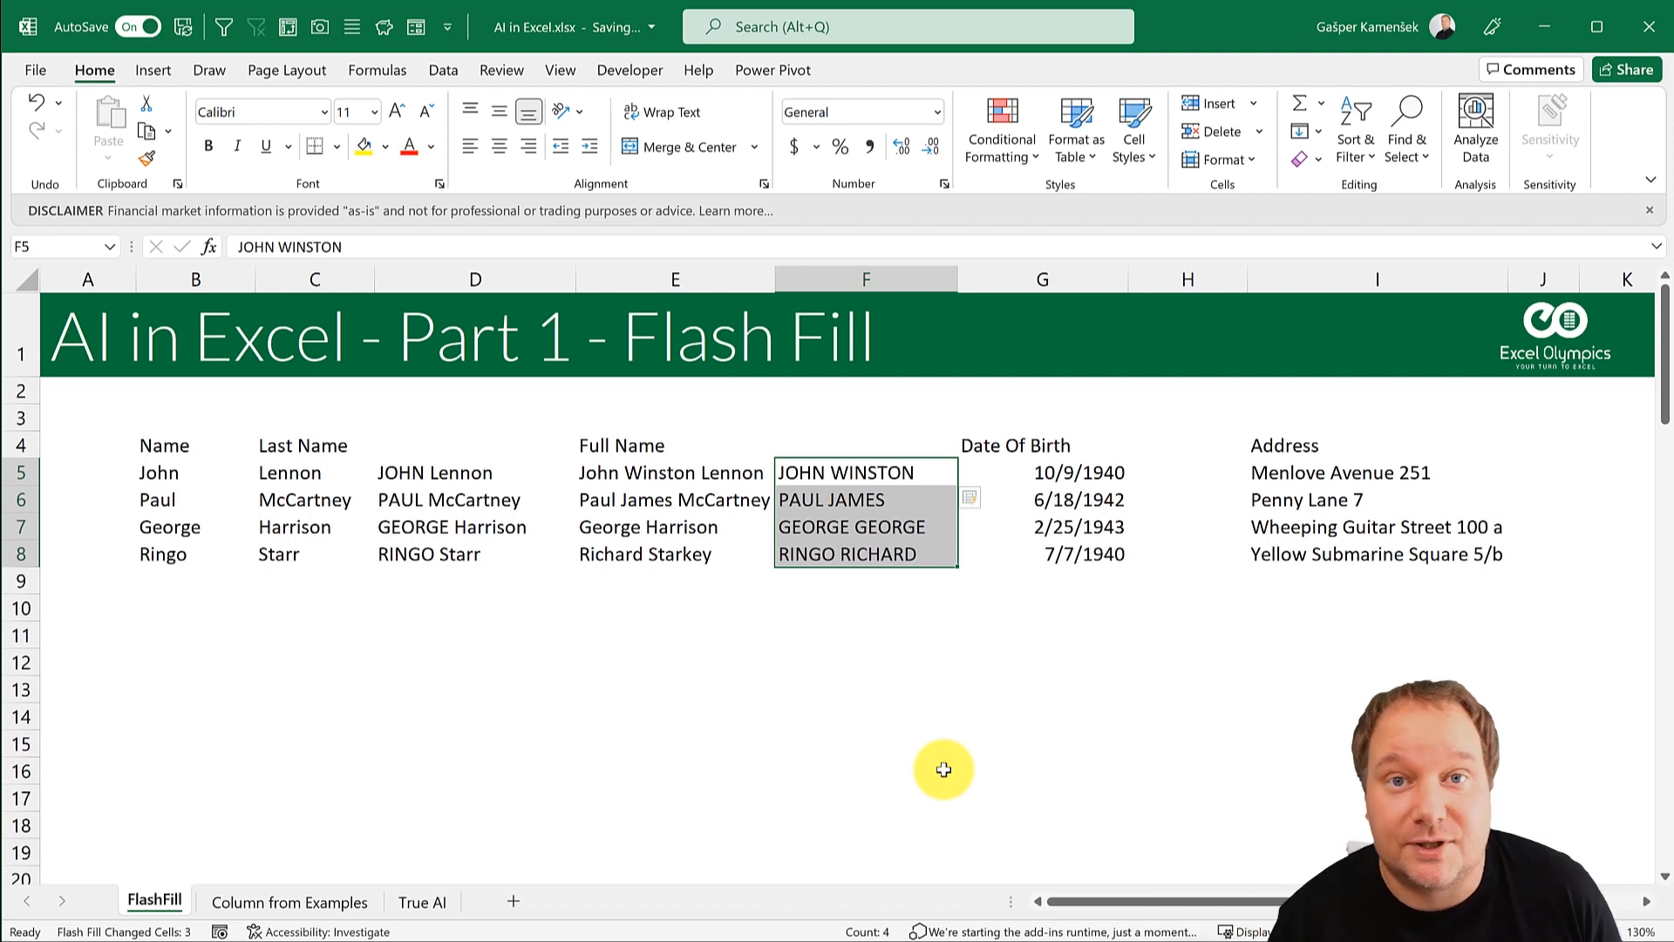
drag(869, 504, 872, 550)
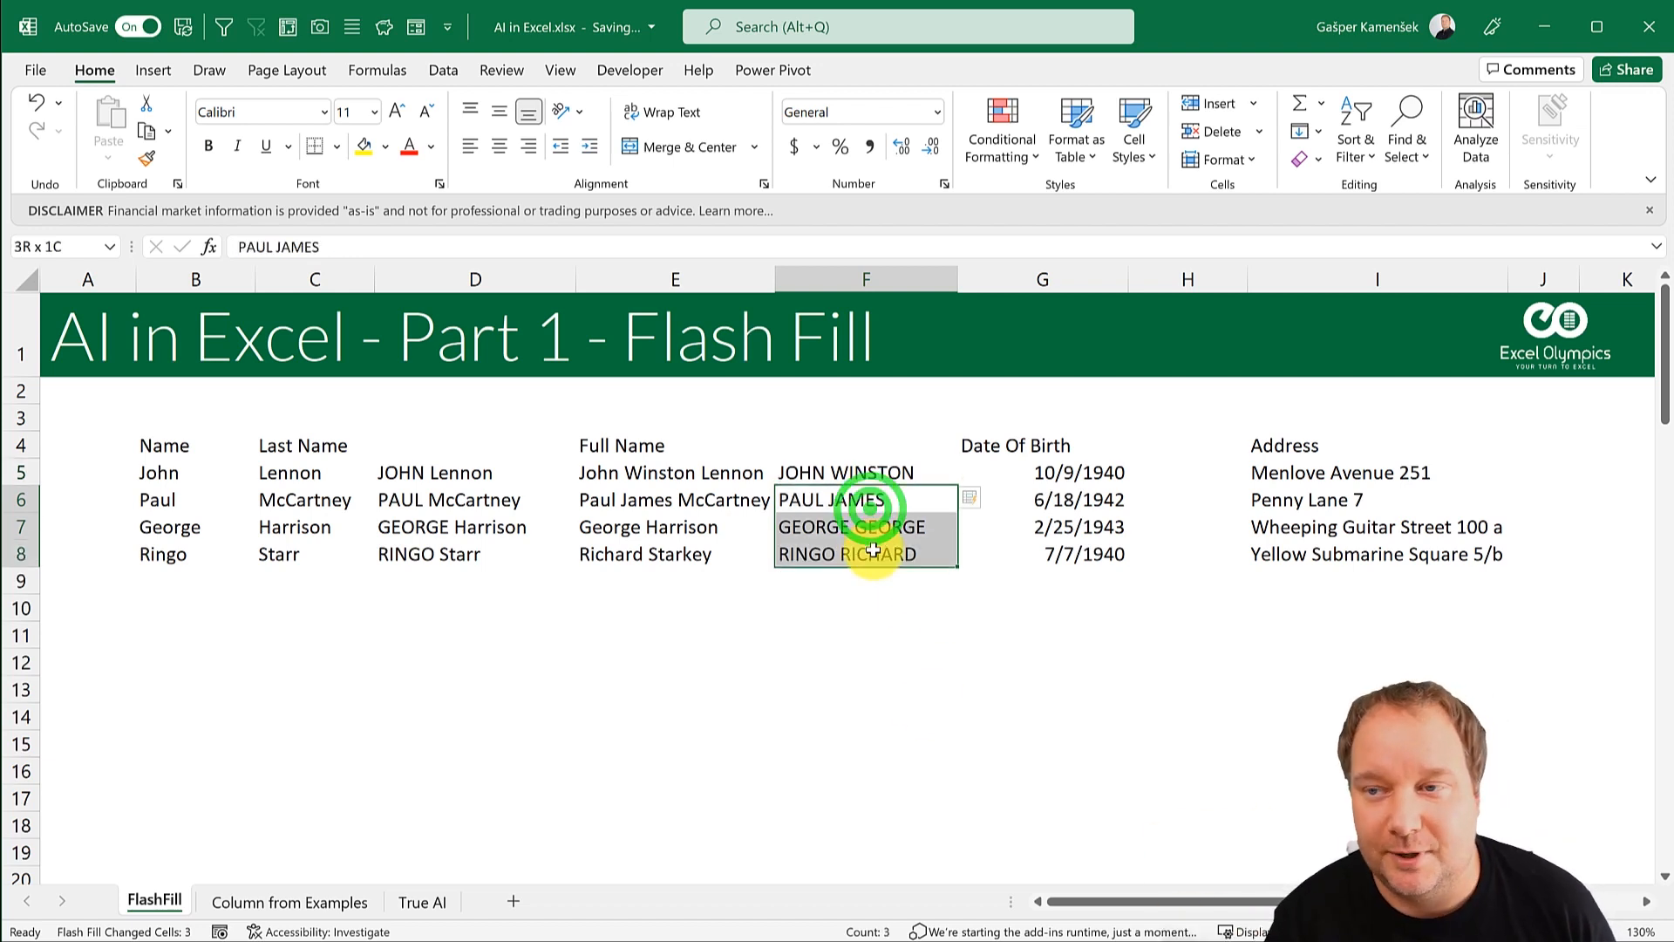
key(Delete)
Step: Cancel the new entry in F6 and clear the remaining example name from column F
click(865, 499)
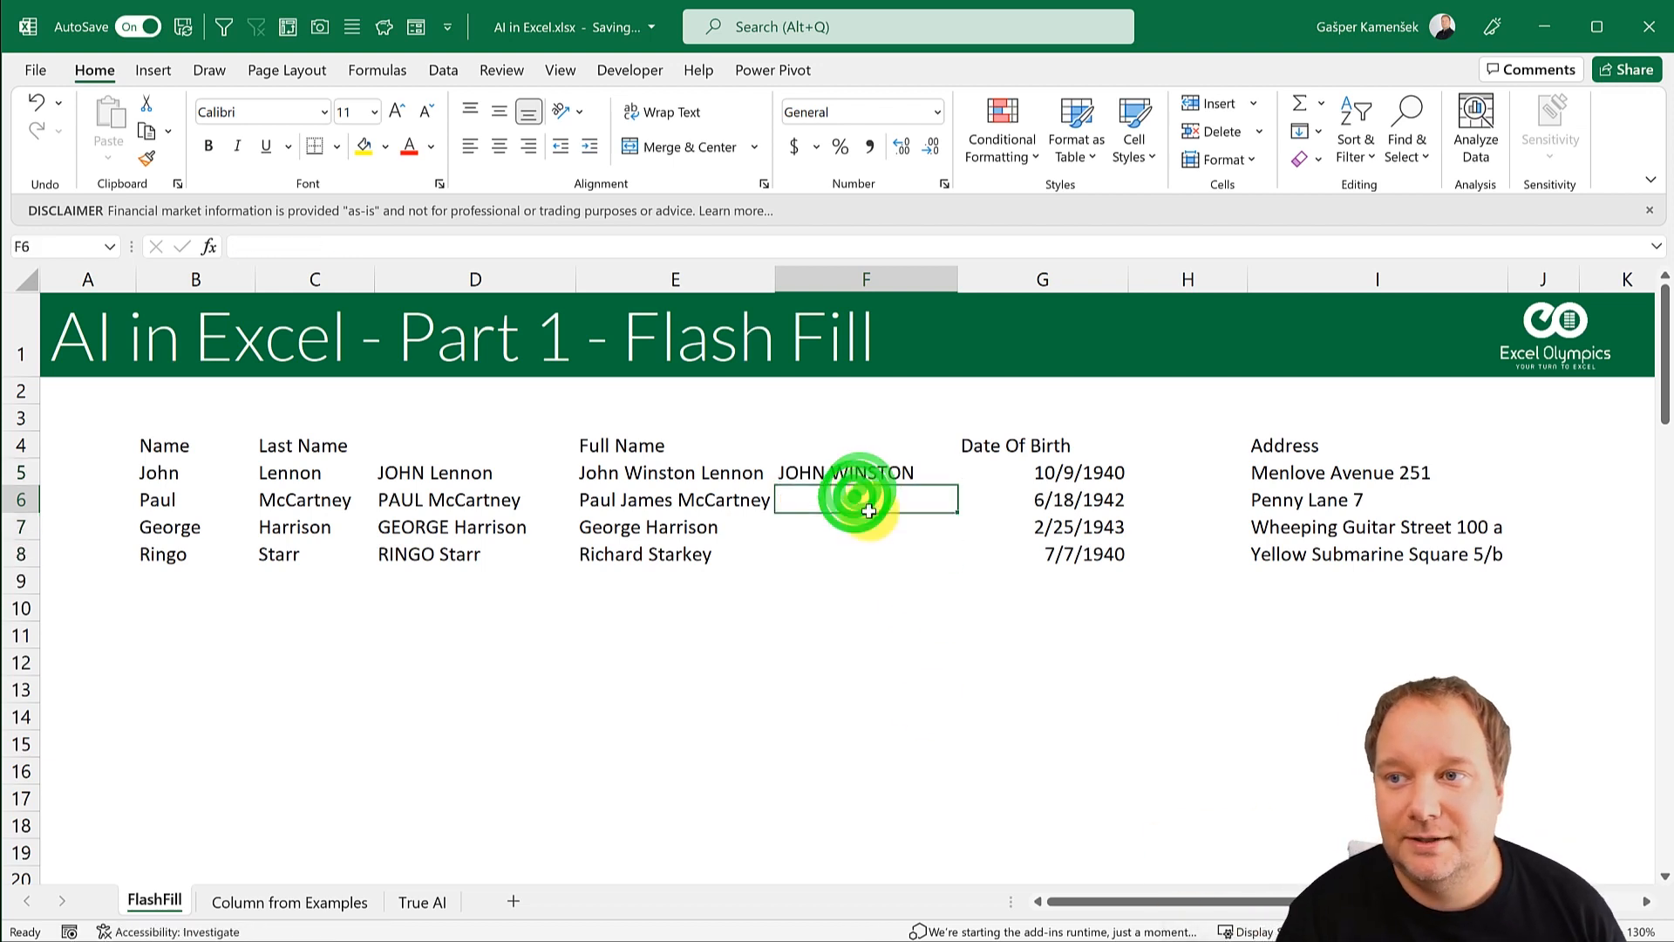
text(P)
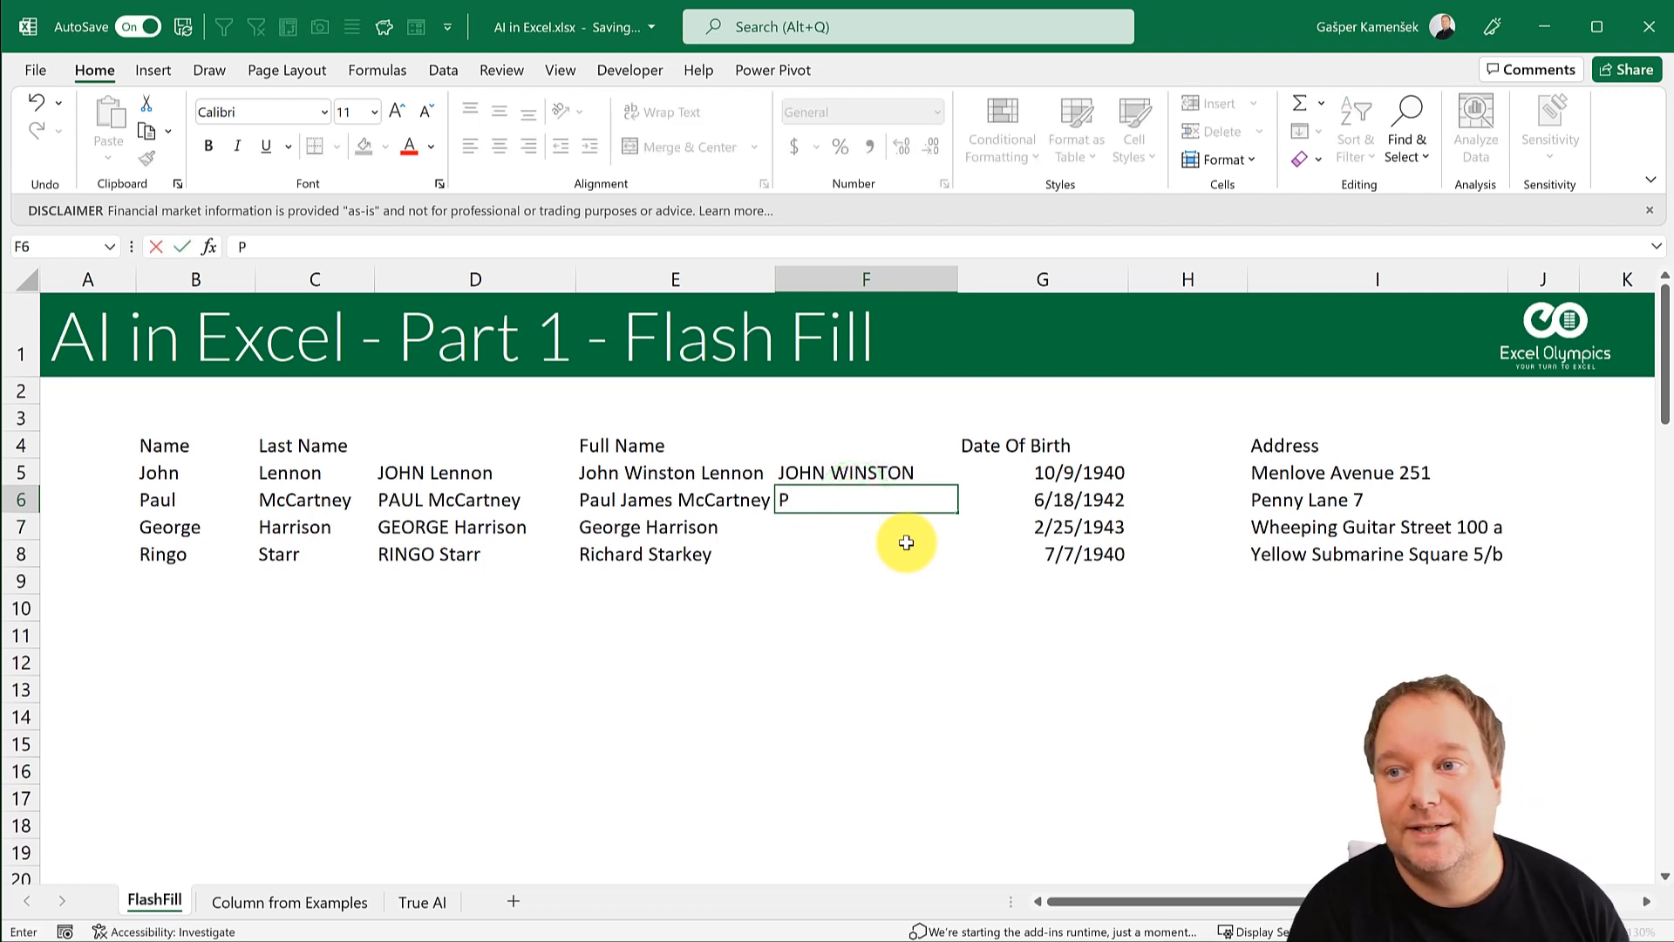
key(Escape)
drag(847, 471, 863, 594)
key(Delete)
drag(848, 440, 853, 598)
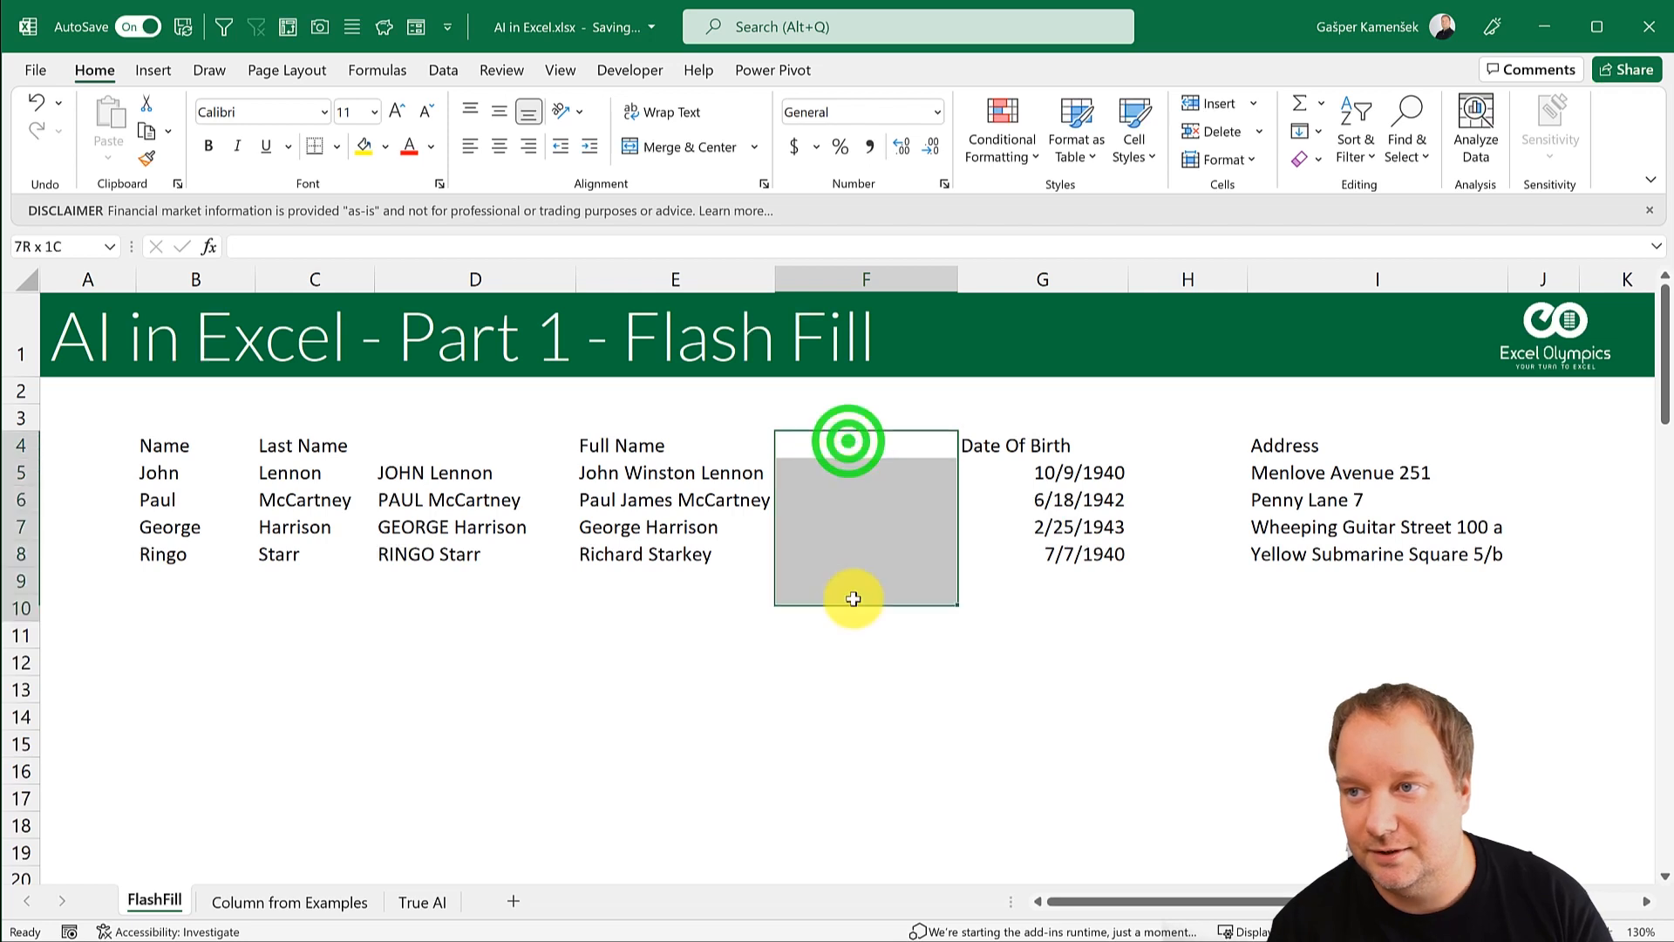
click(845, 472)
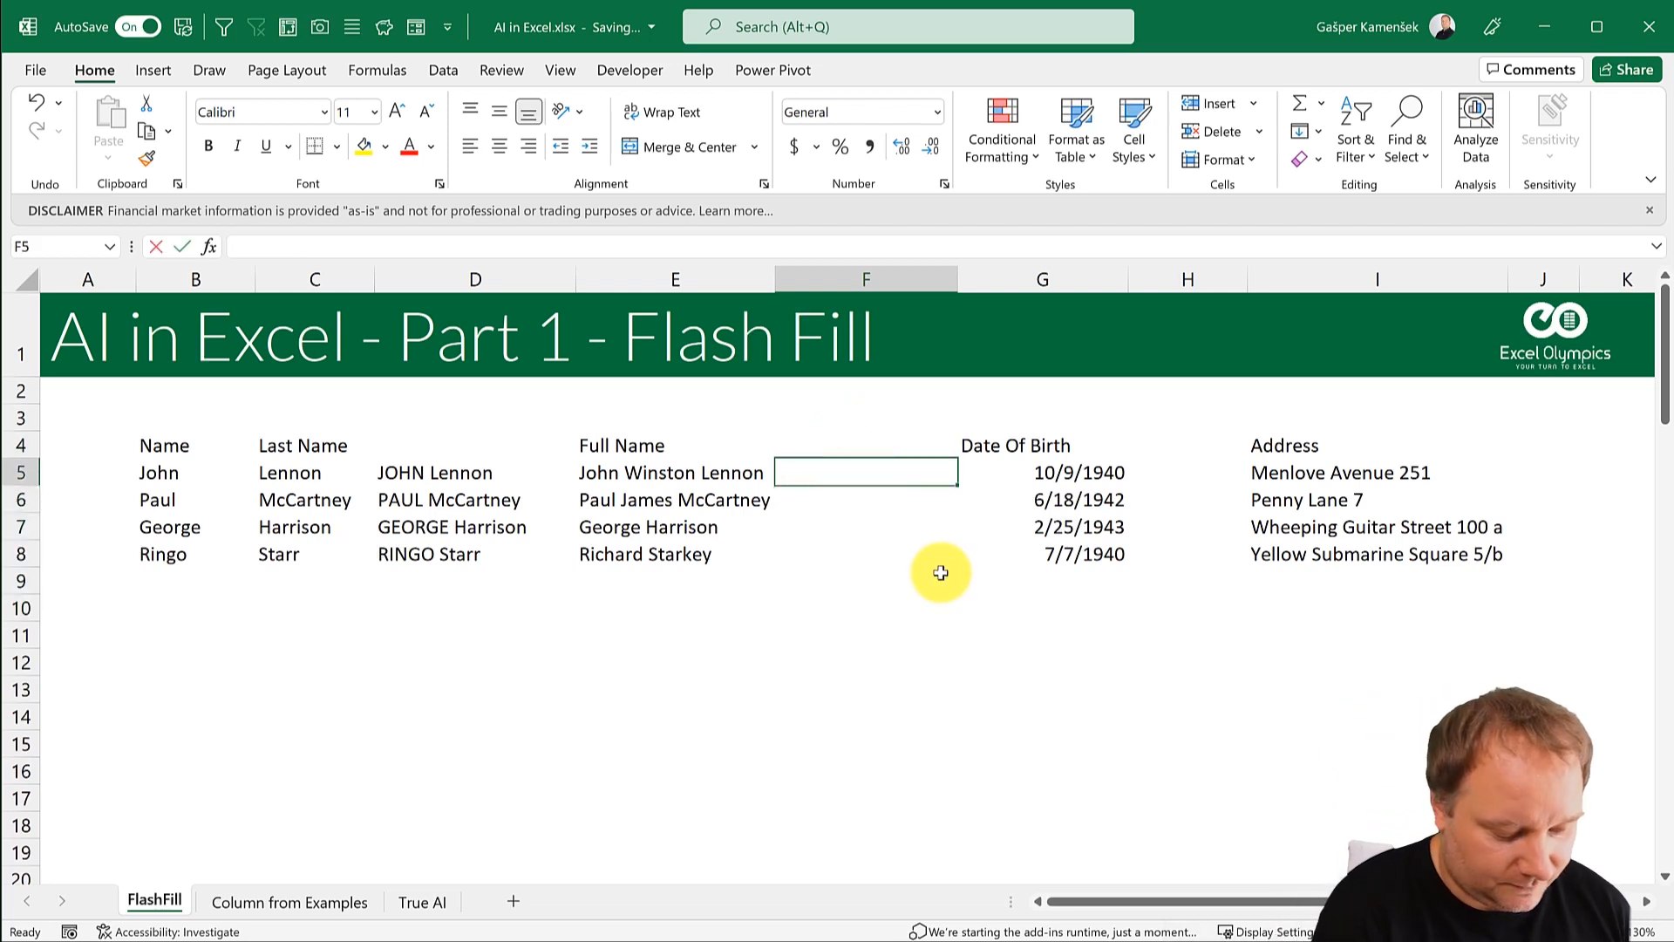
text(JOHN WINSTON)
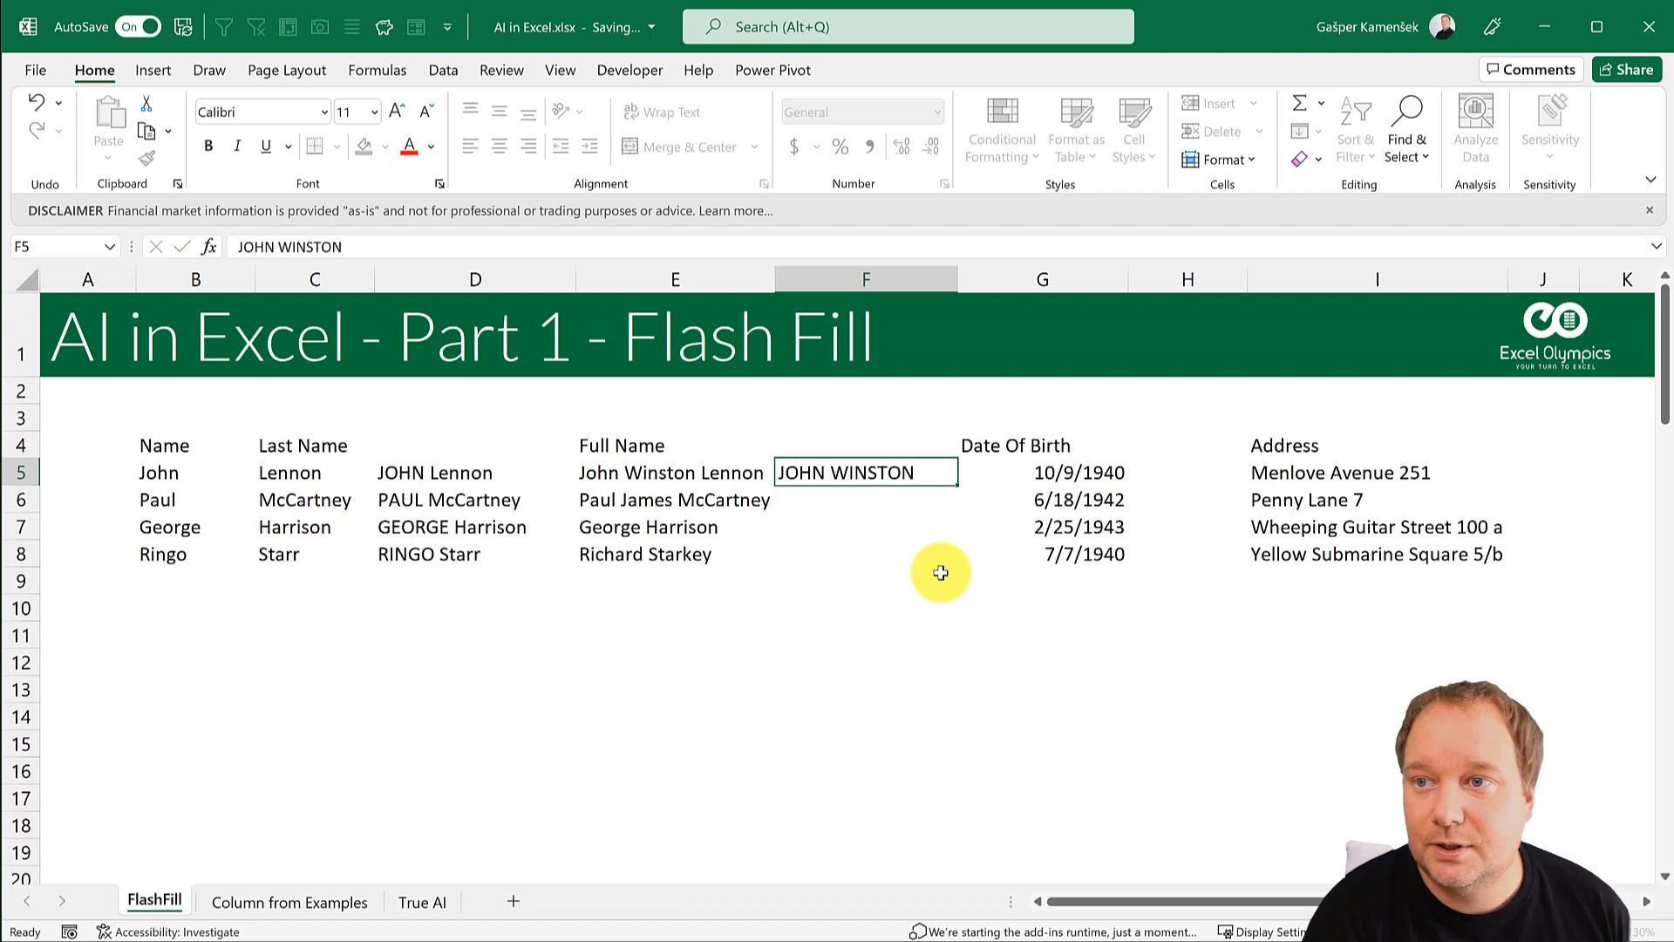
key(Return)
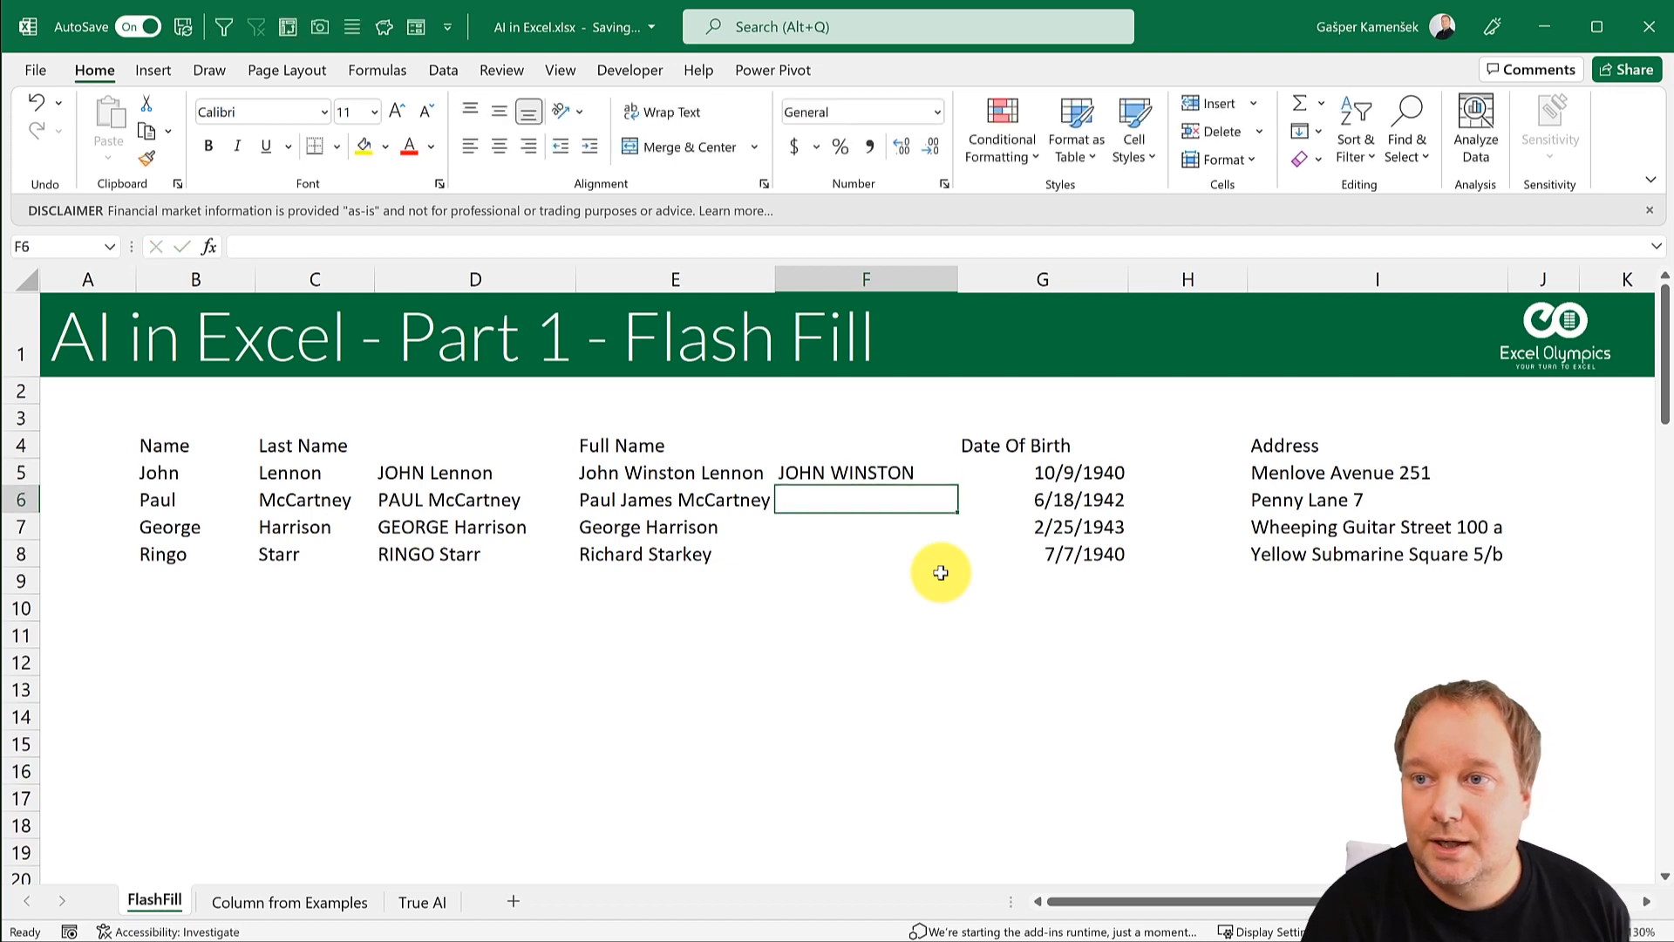
text(PAUL JAMES)
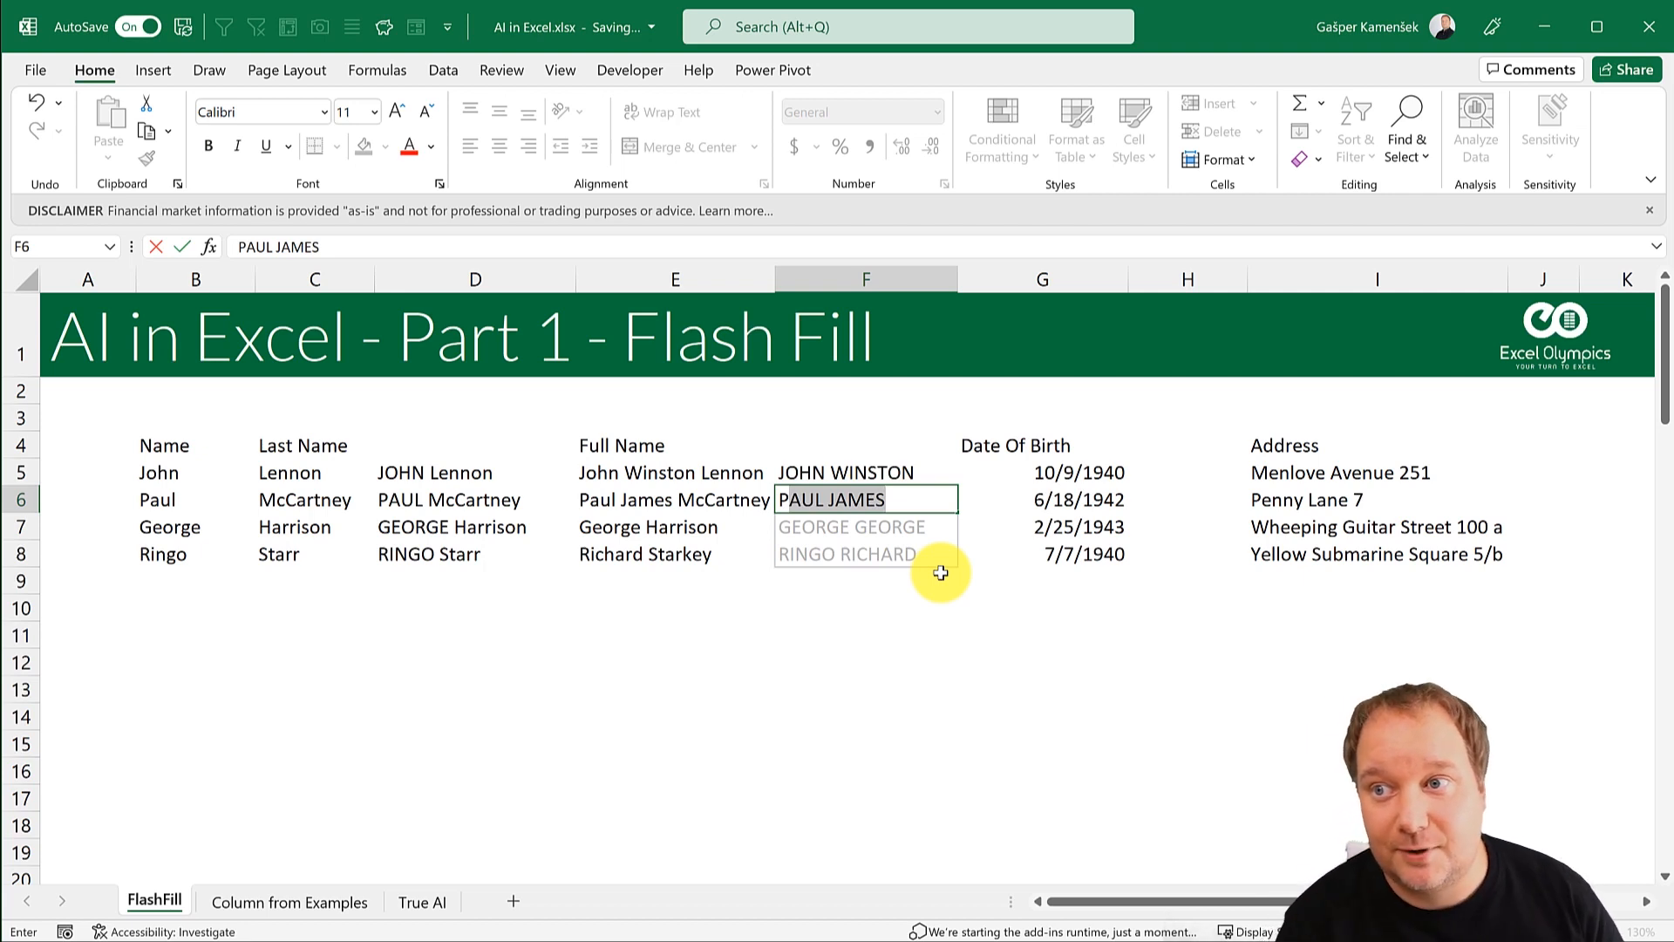
key(Return)
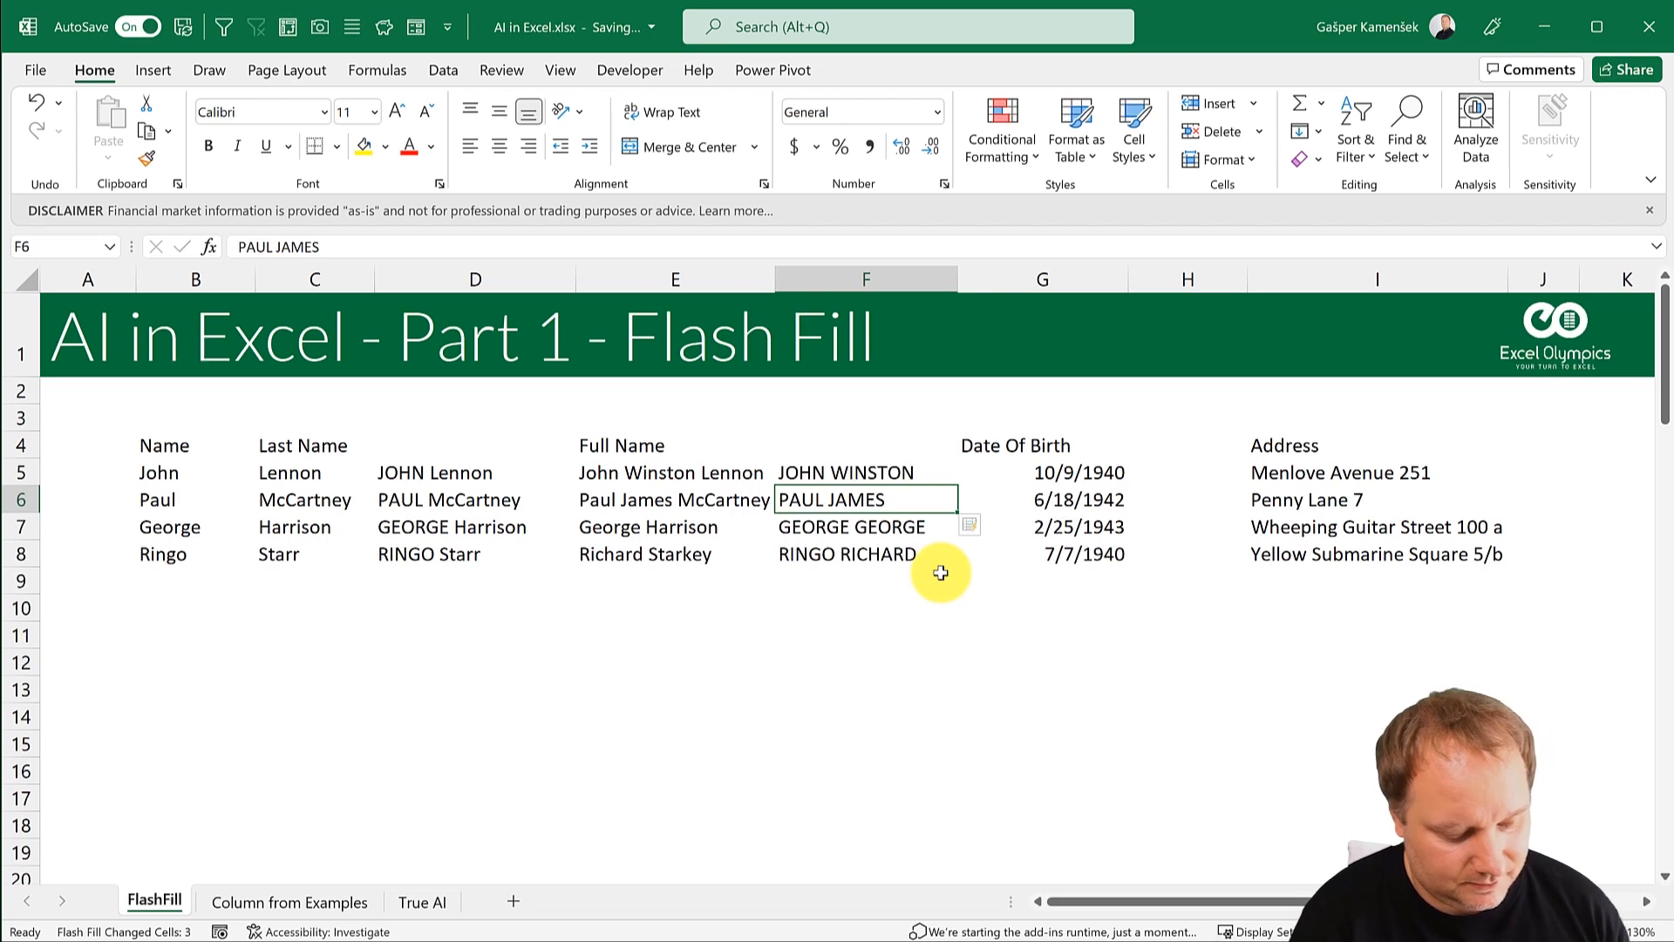
key(ctrl+z)
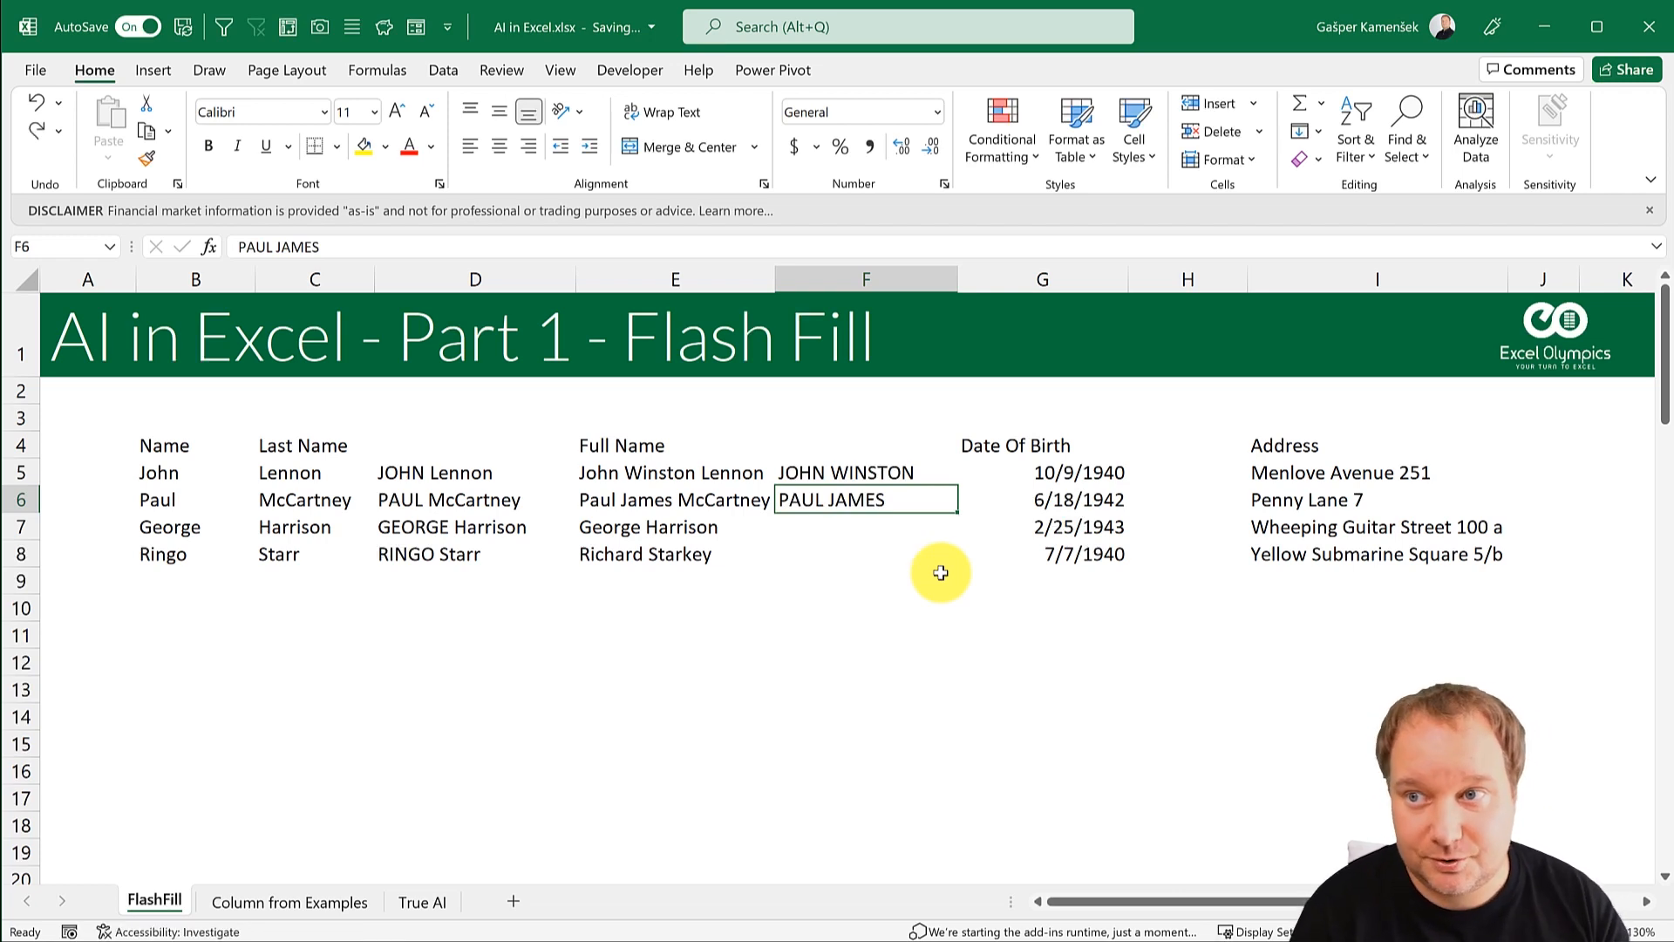
Step: Enter GEORGE in F7 as a third example, for a full name without a middle name
key(Down)
text(G)
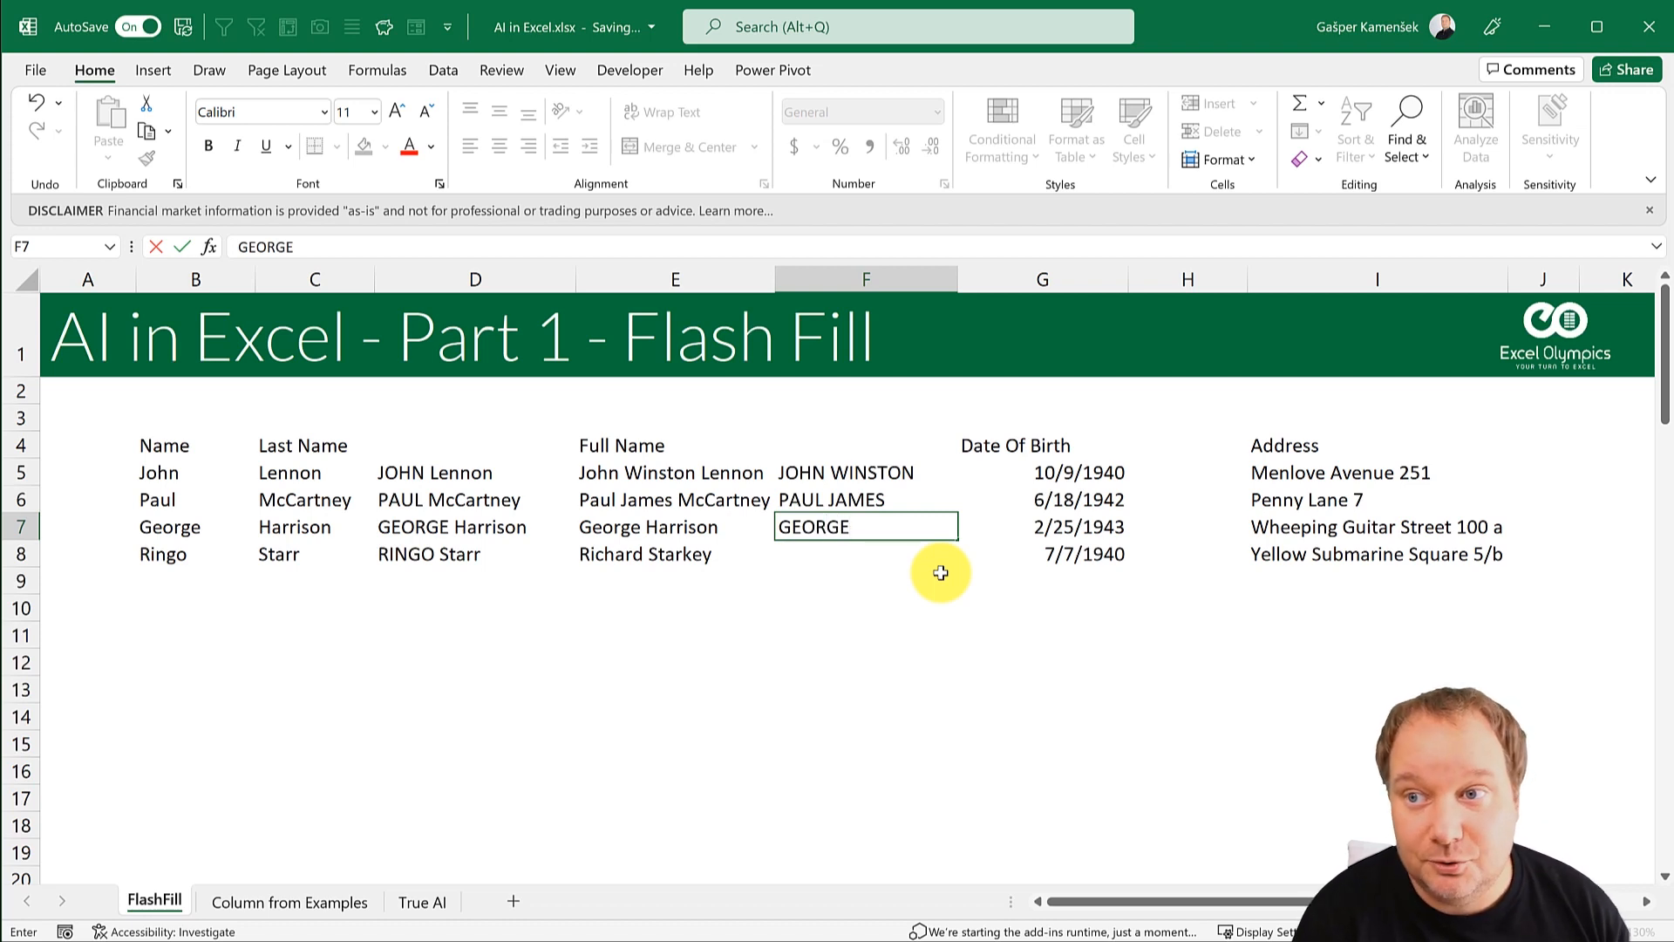
text(EORGE)
key(Return)
Step: Enter RICHARD in F8 and clear that cell again
text(R)
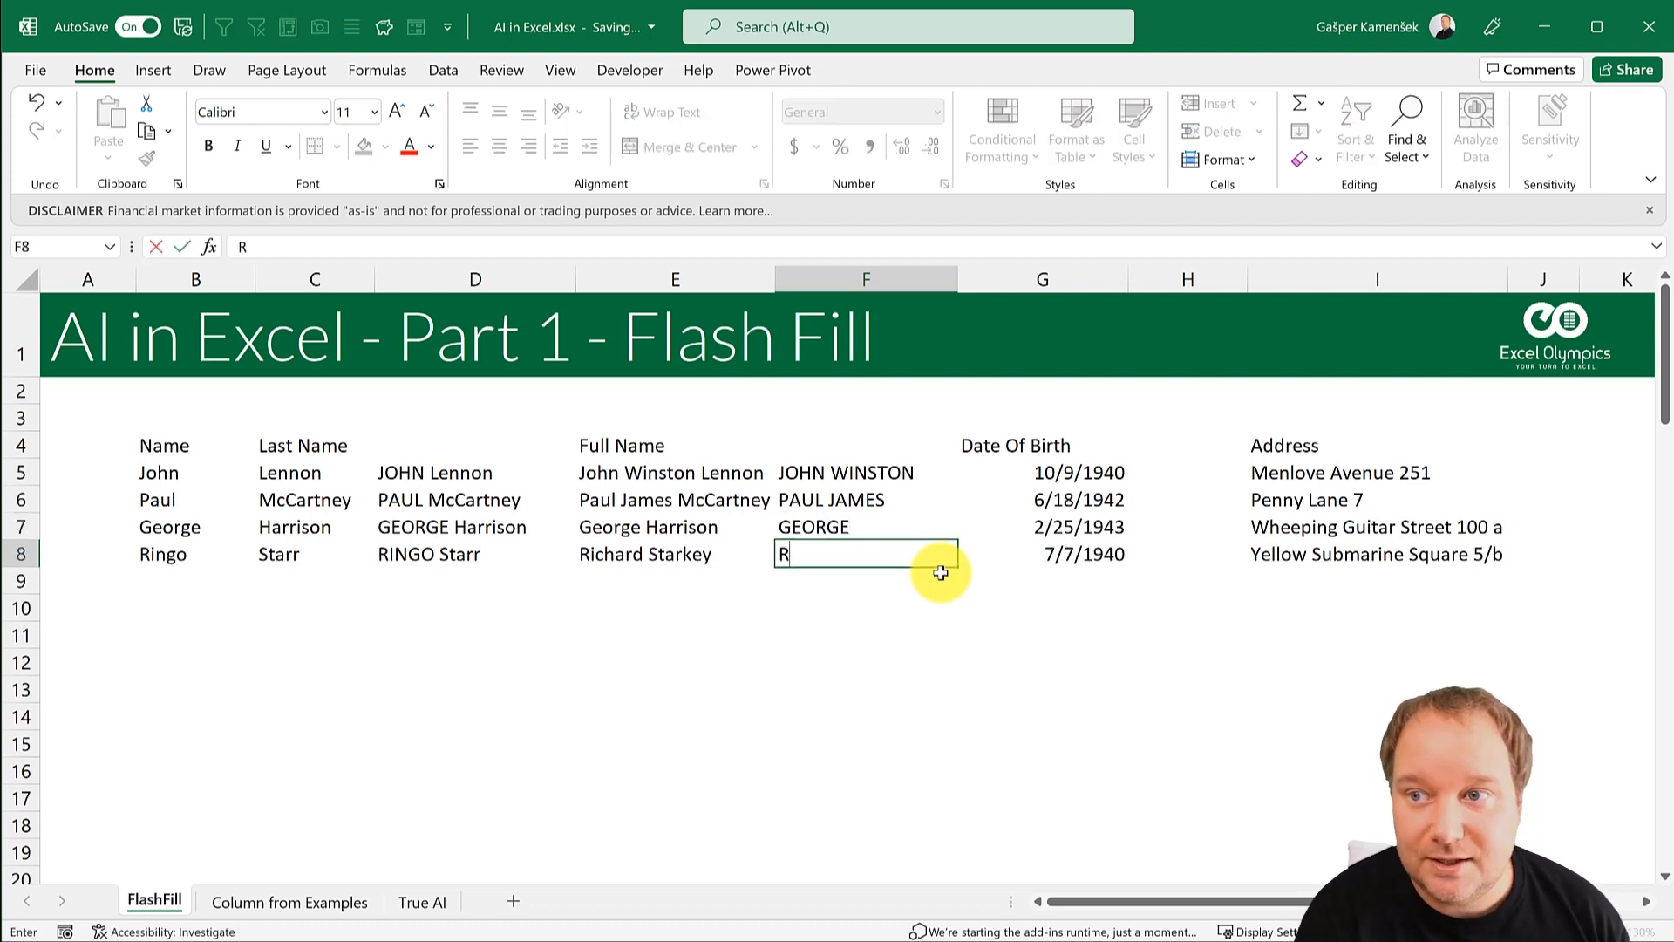
text(I)
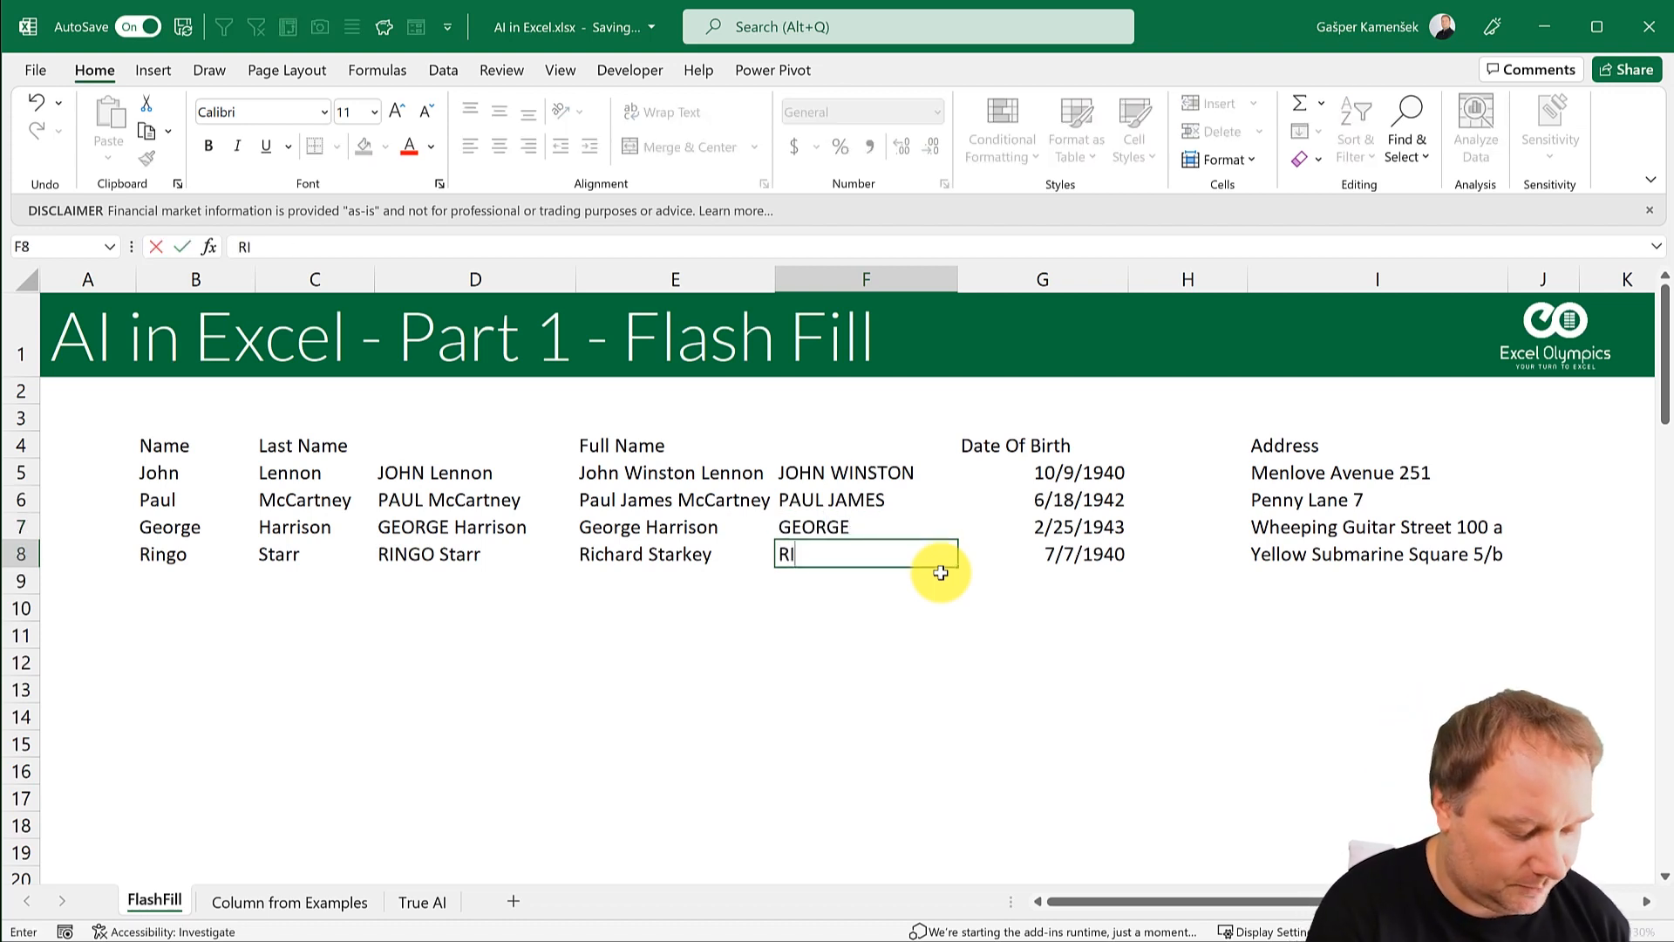
text(CHARD)
key(Return)
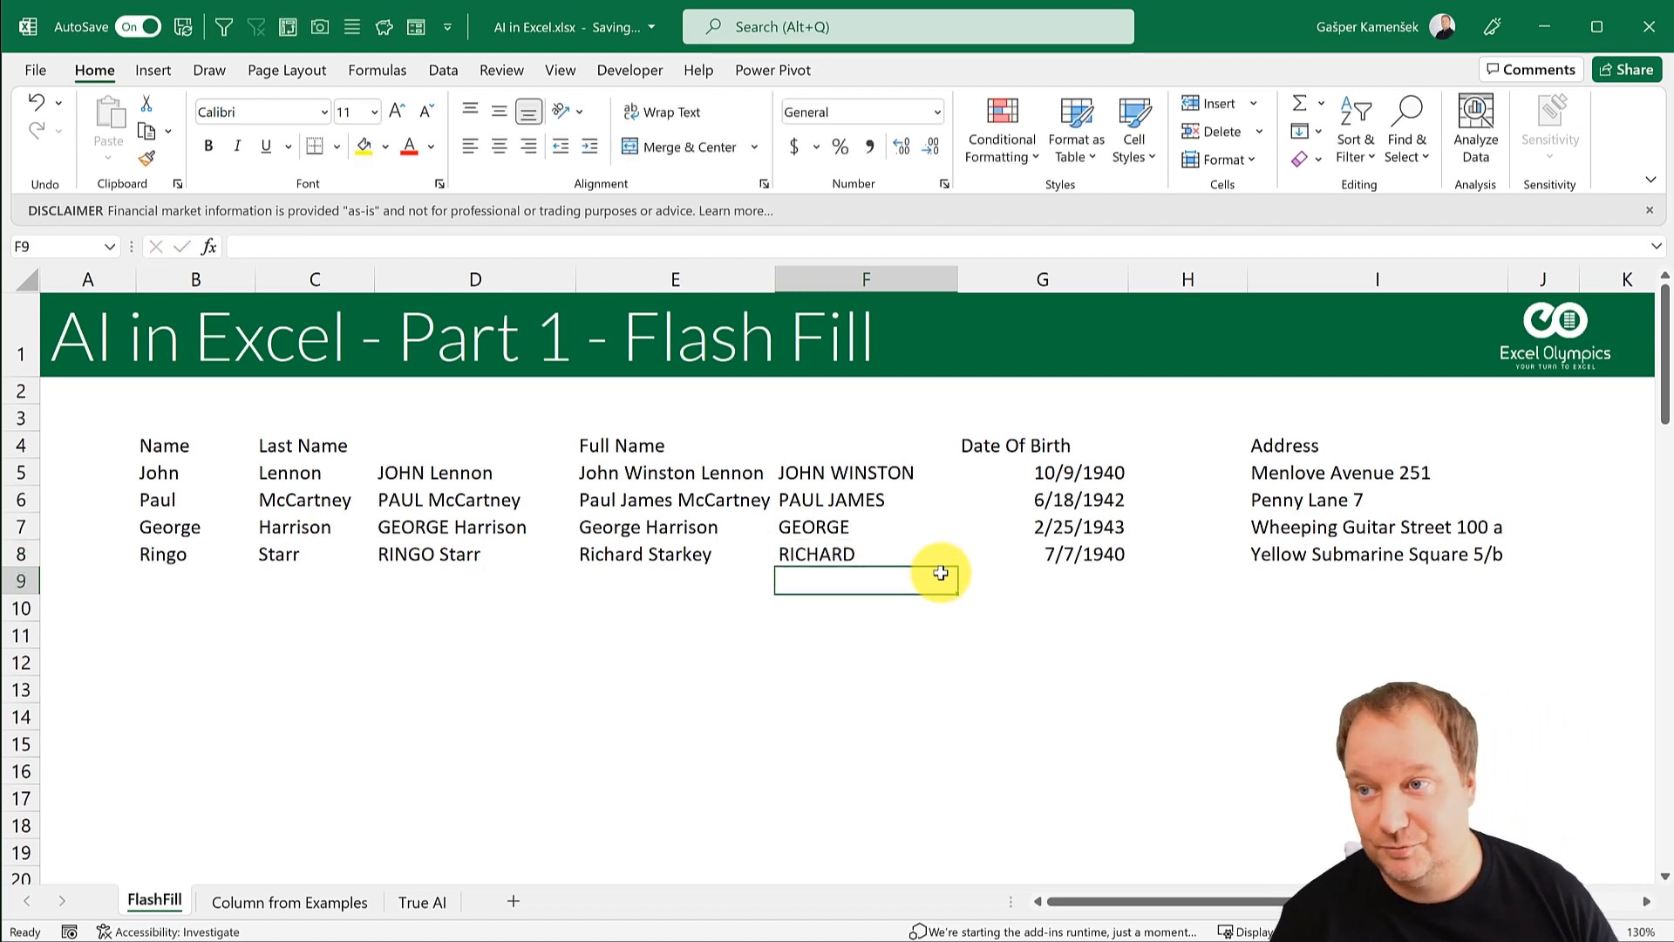
click(863, 554)
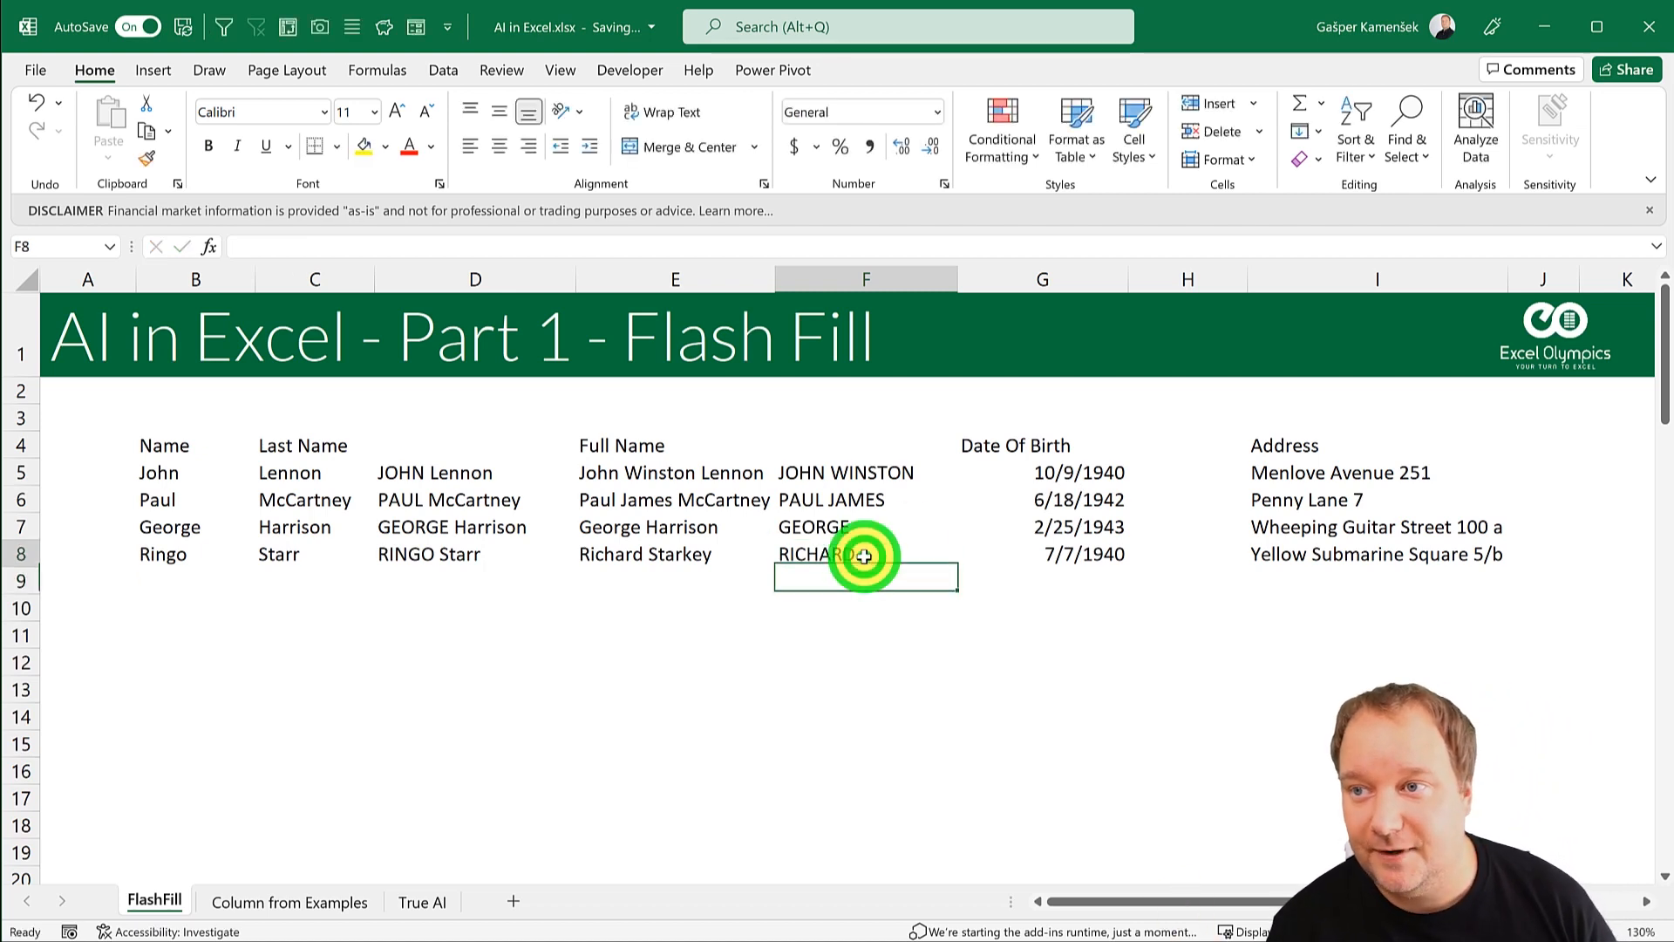
key(Delete)
Step: Run Flash Fill on F5:F8 from the three example names
drag(863, 471, 873, 545)
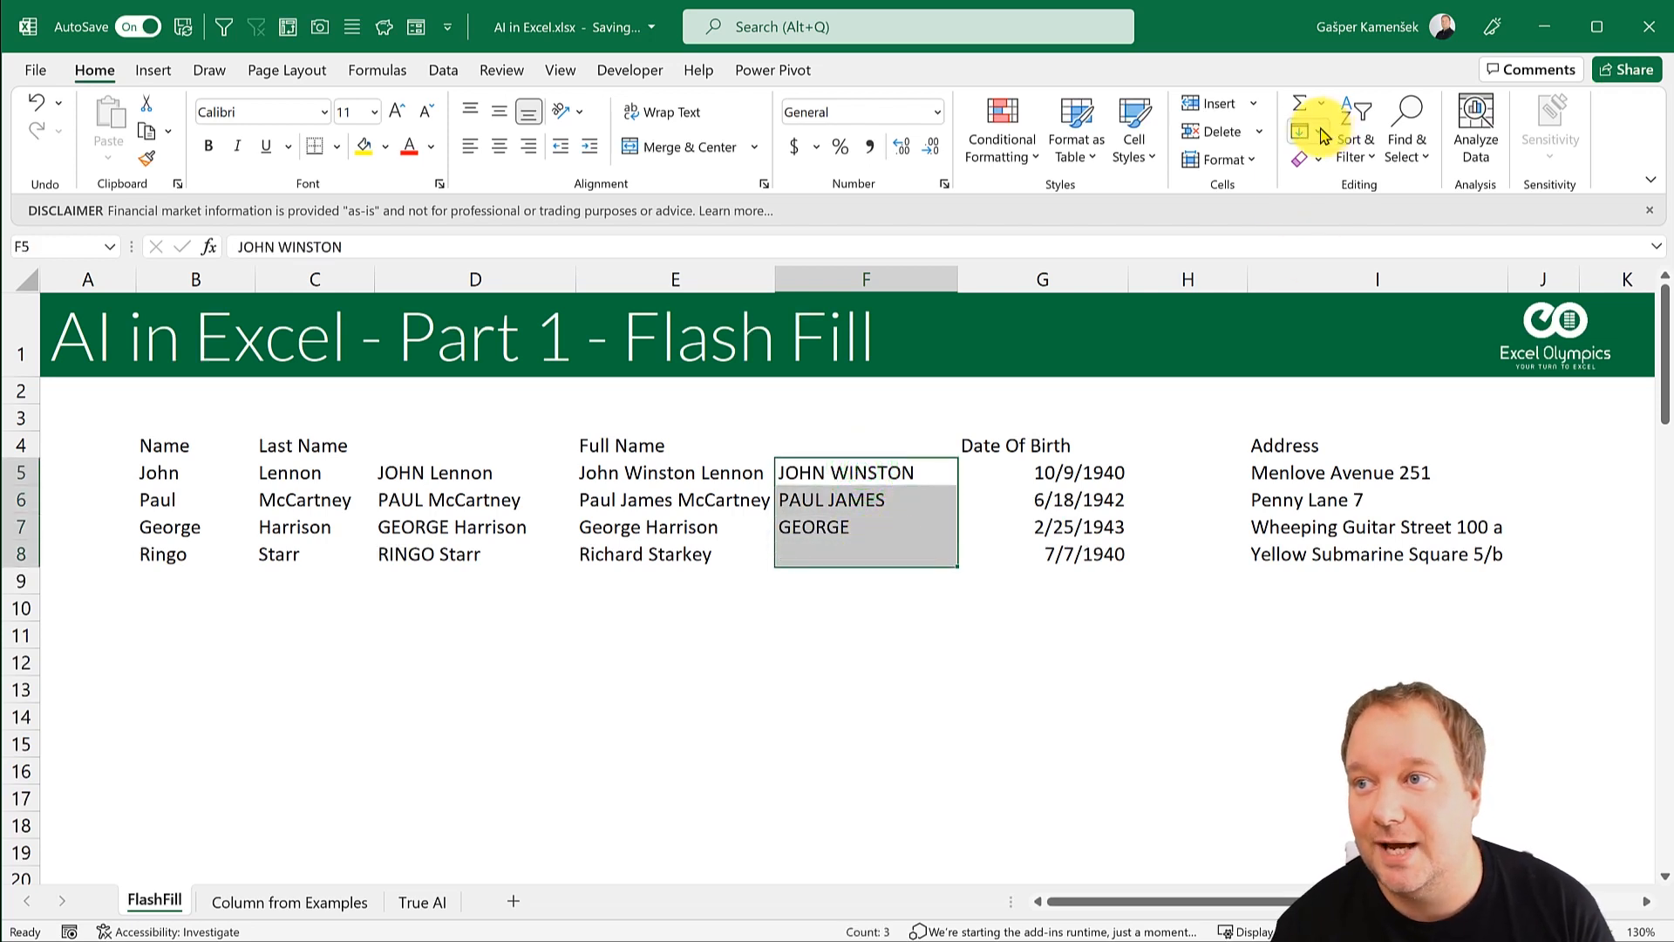
click(1317, 131)
click(1351, 388)
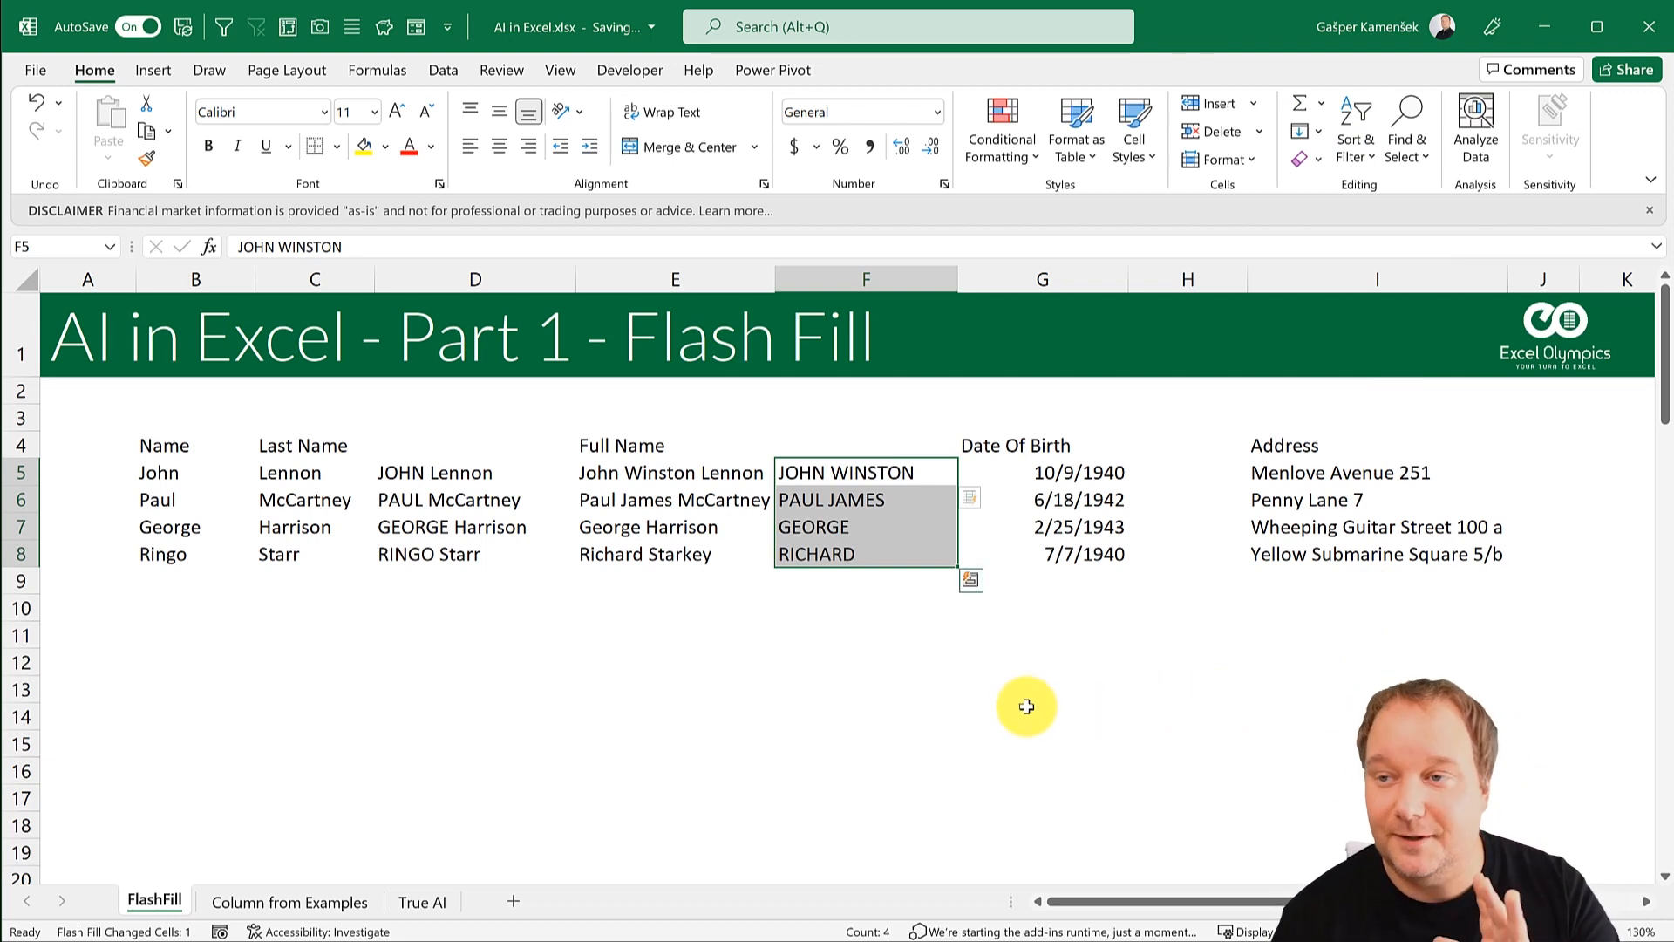
Step: Examine the Full Name column of the lower table, comparing two-part names with the three-part names in D29 and D35
click(839, 472)
scroll(810, 521, down, 6)
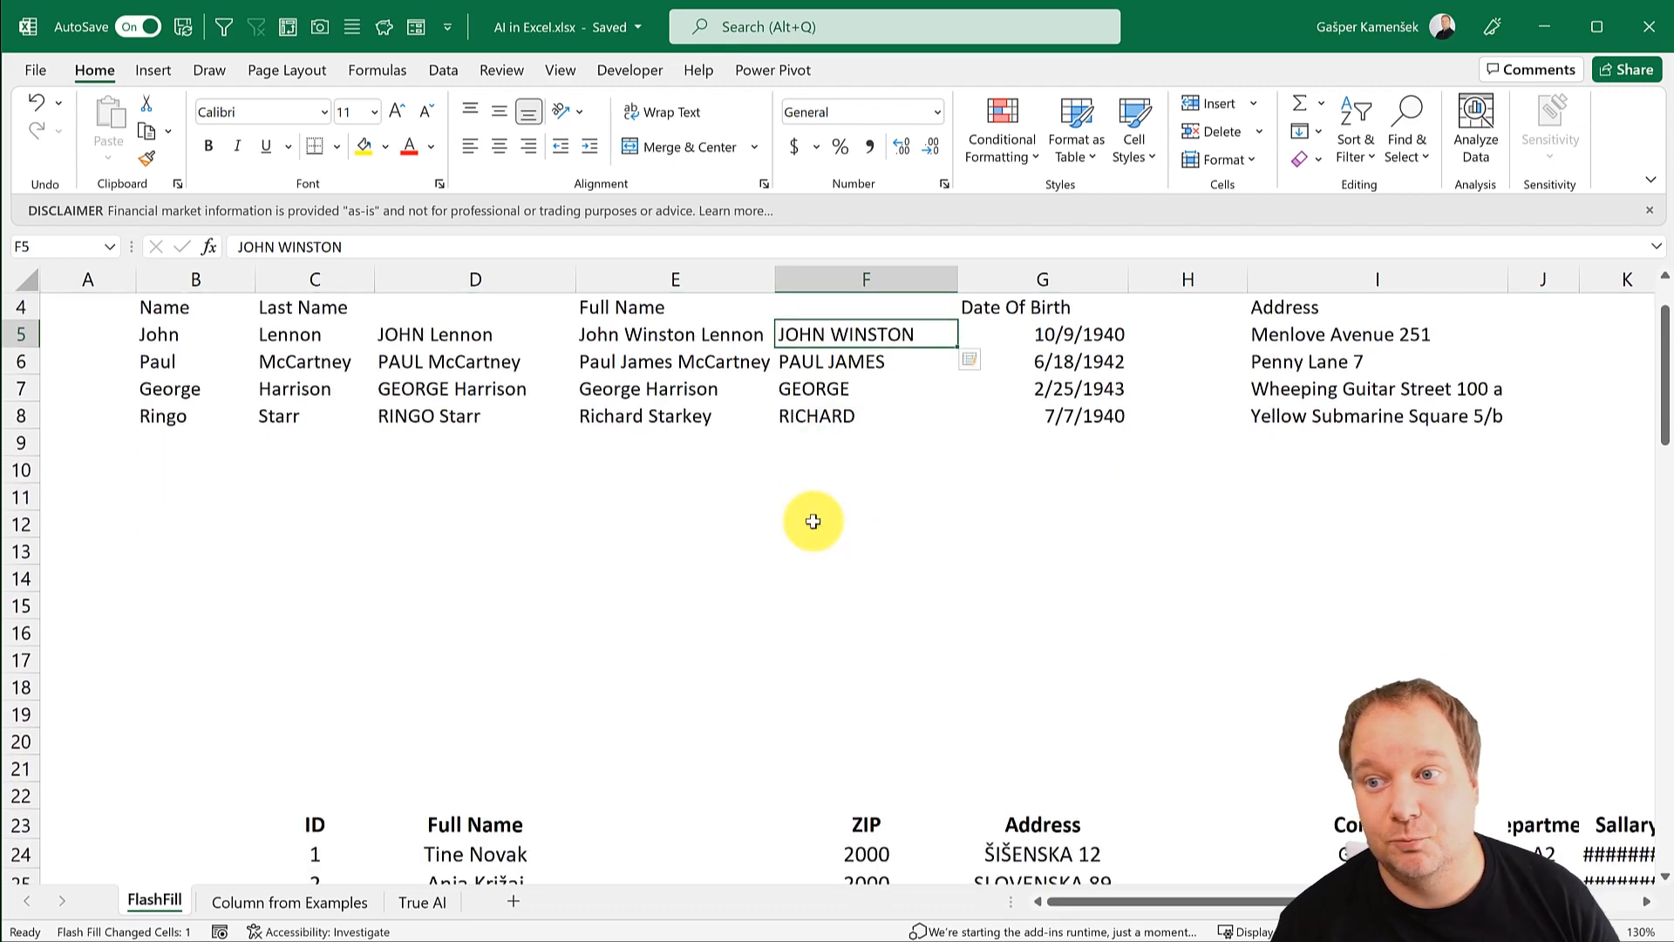
scroll(813, 520, down, 1)
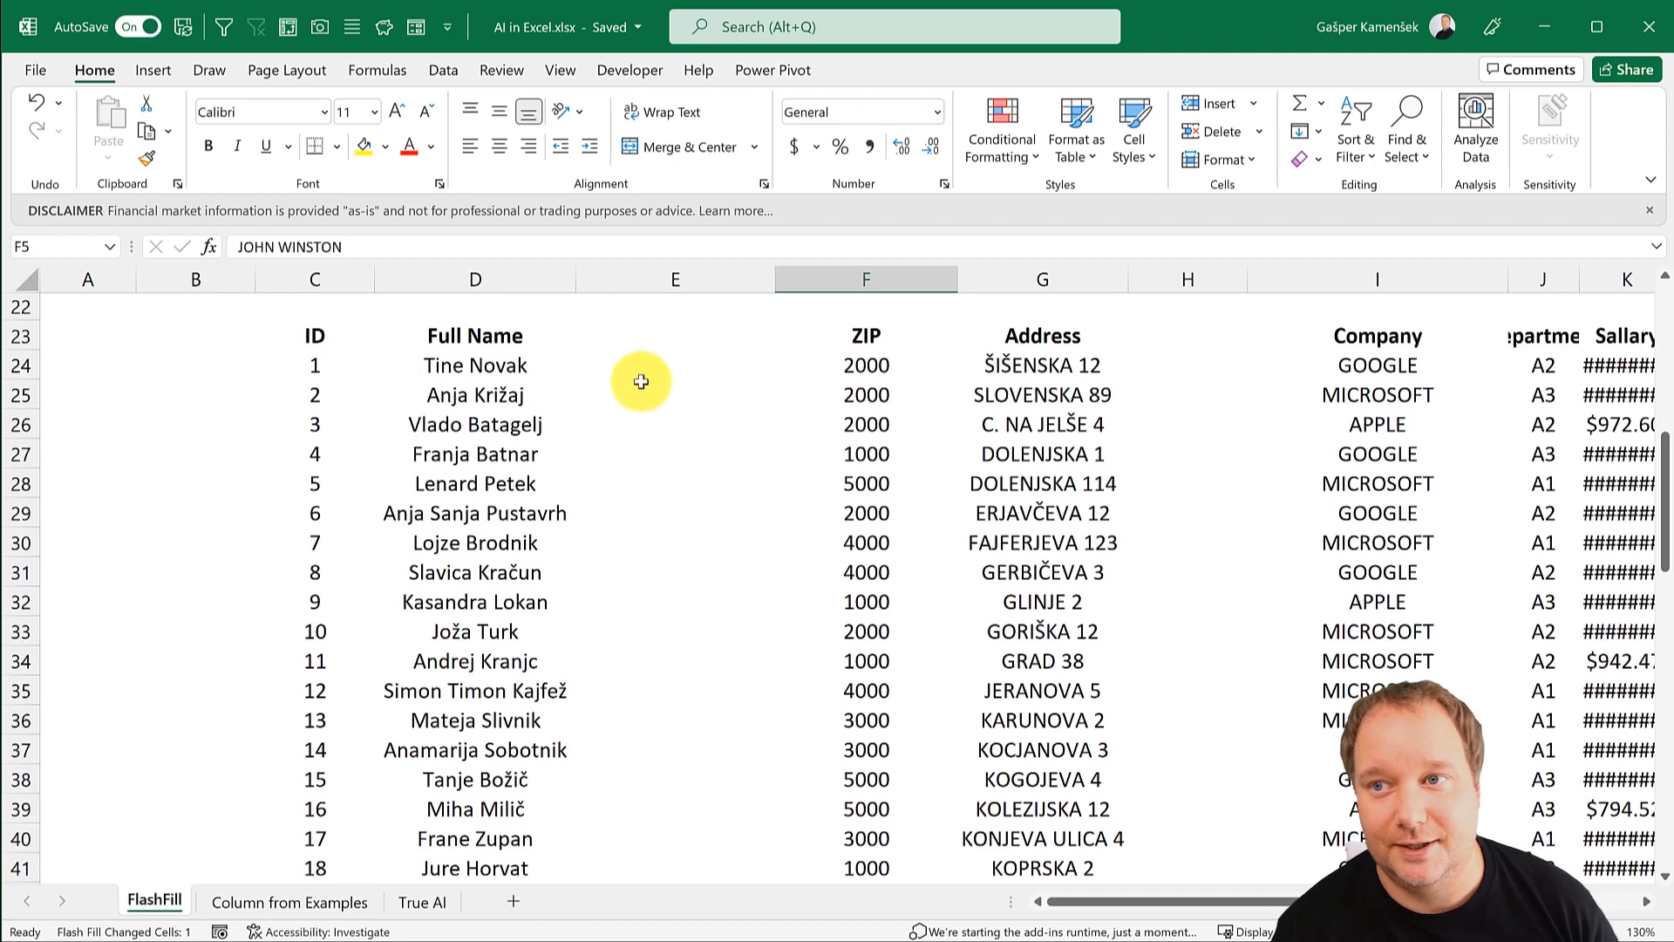
click(462, 364)
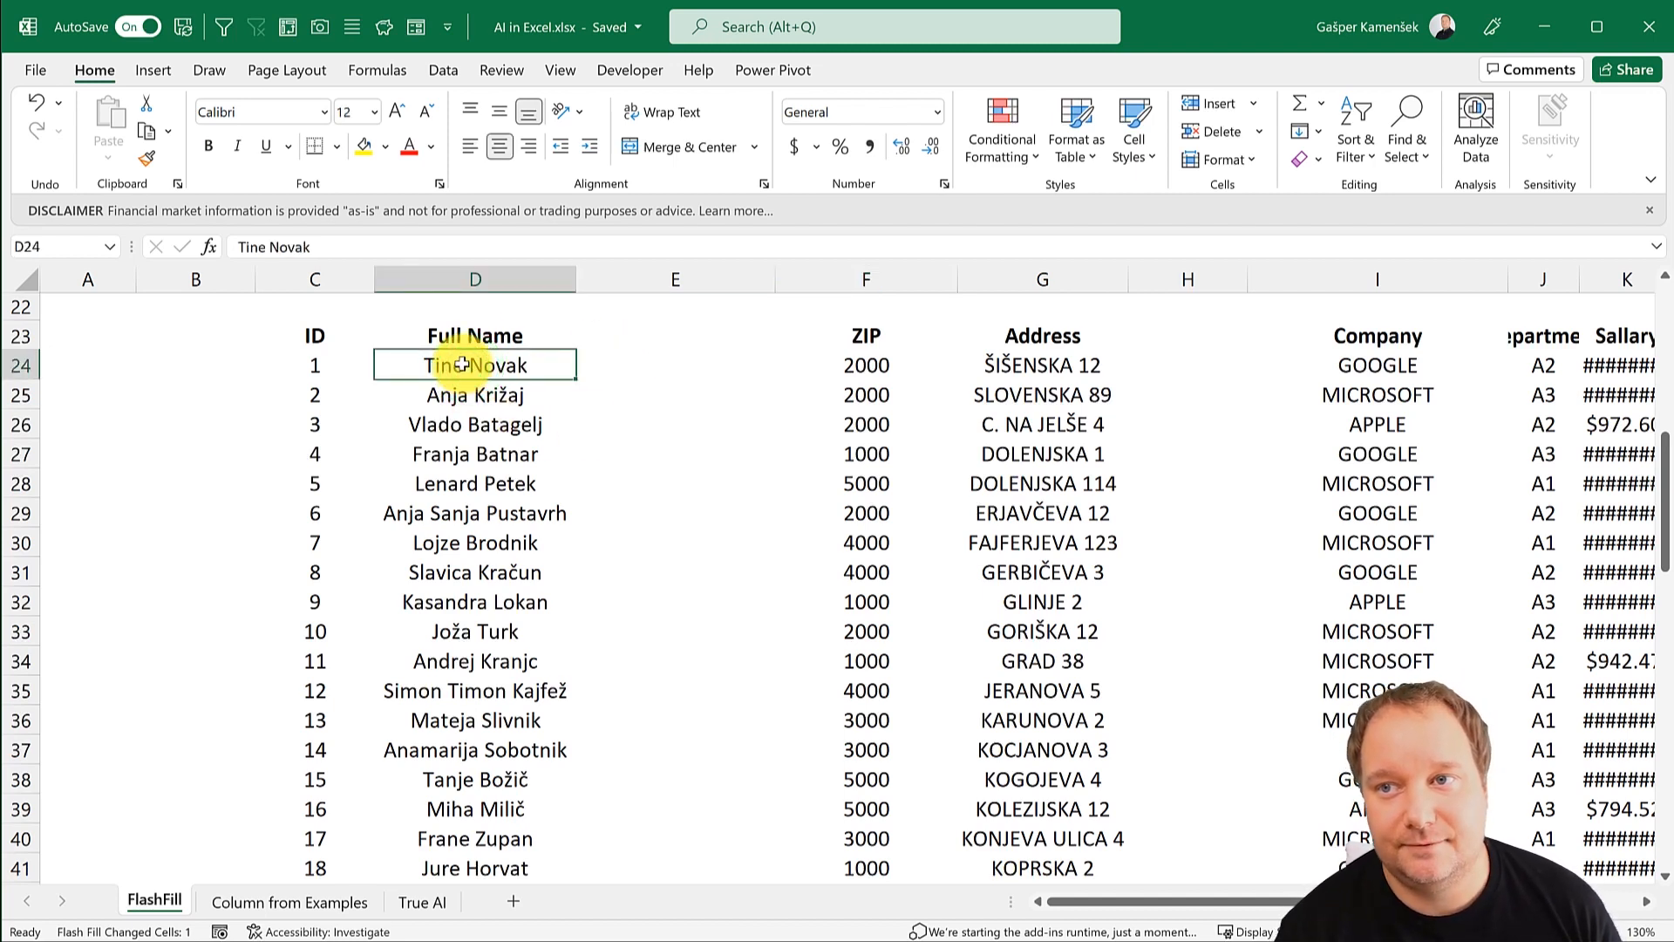
drag(462, 364, 470, 481)
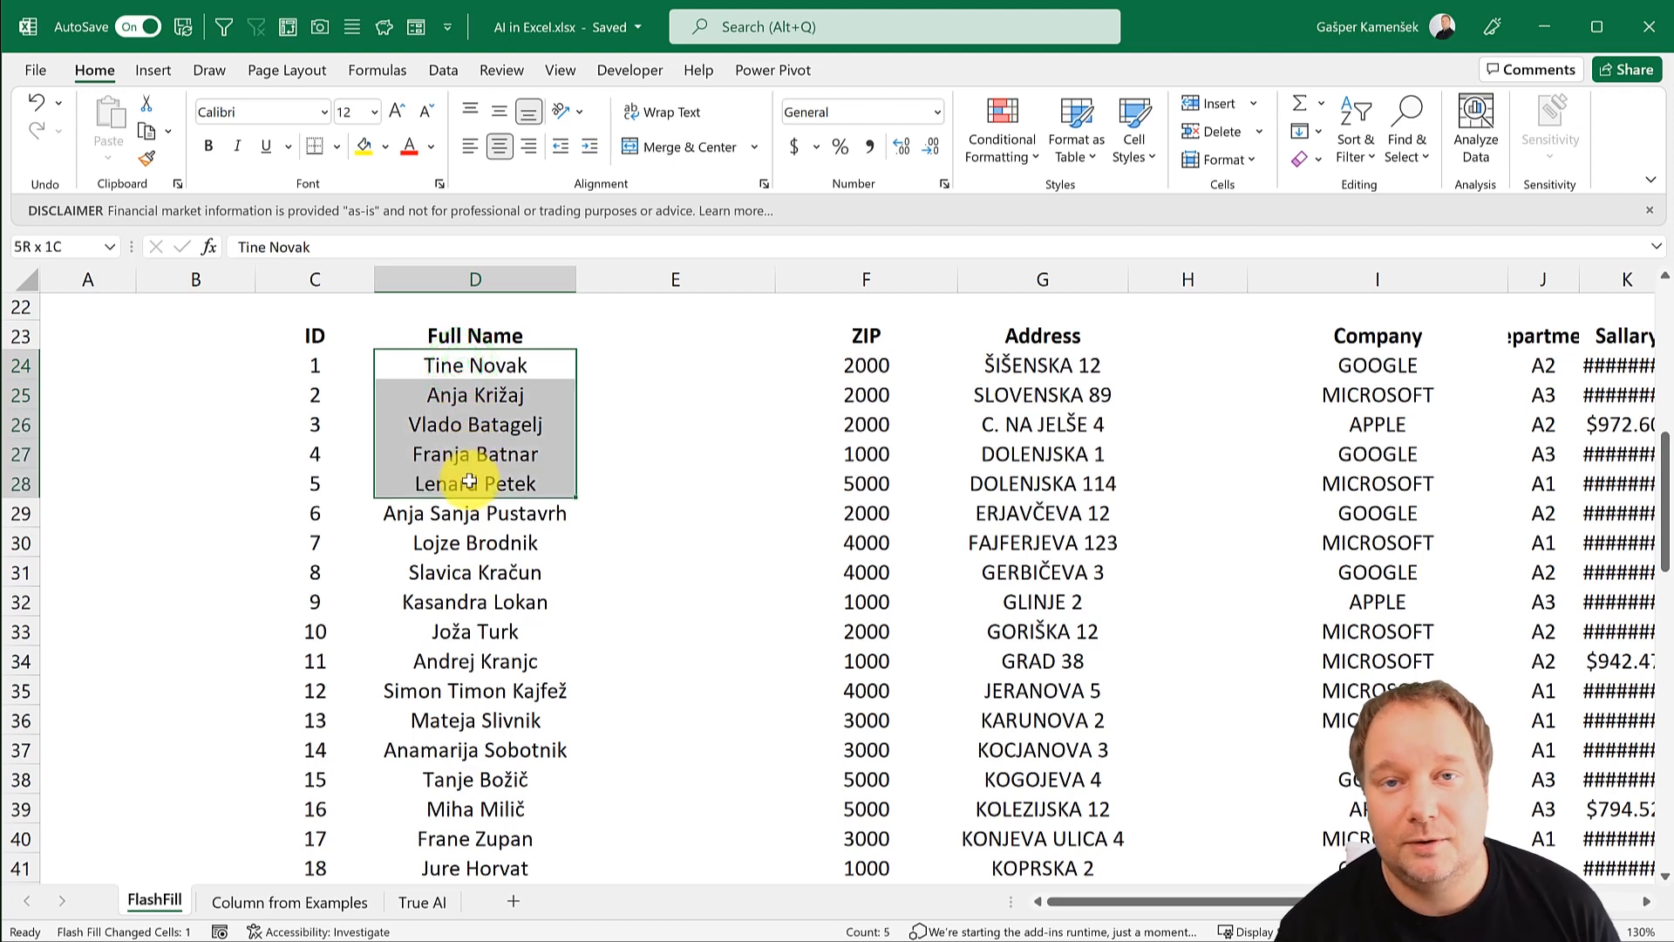
click(432, 513)
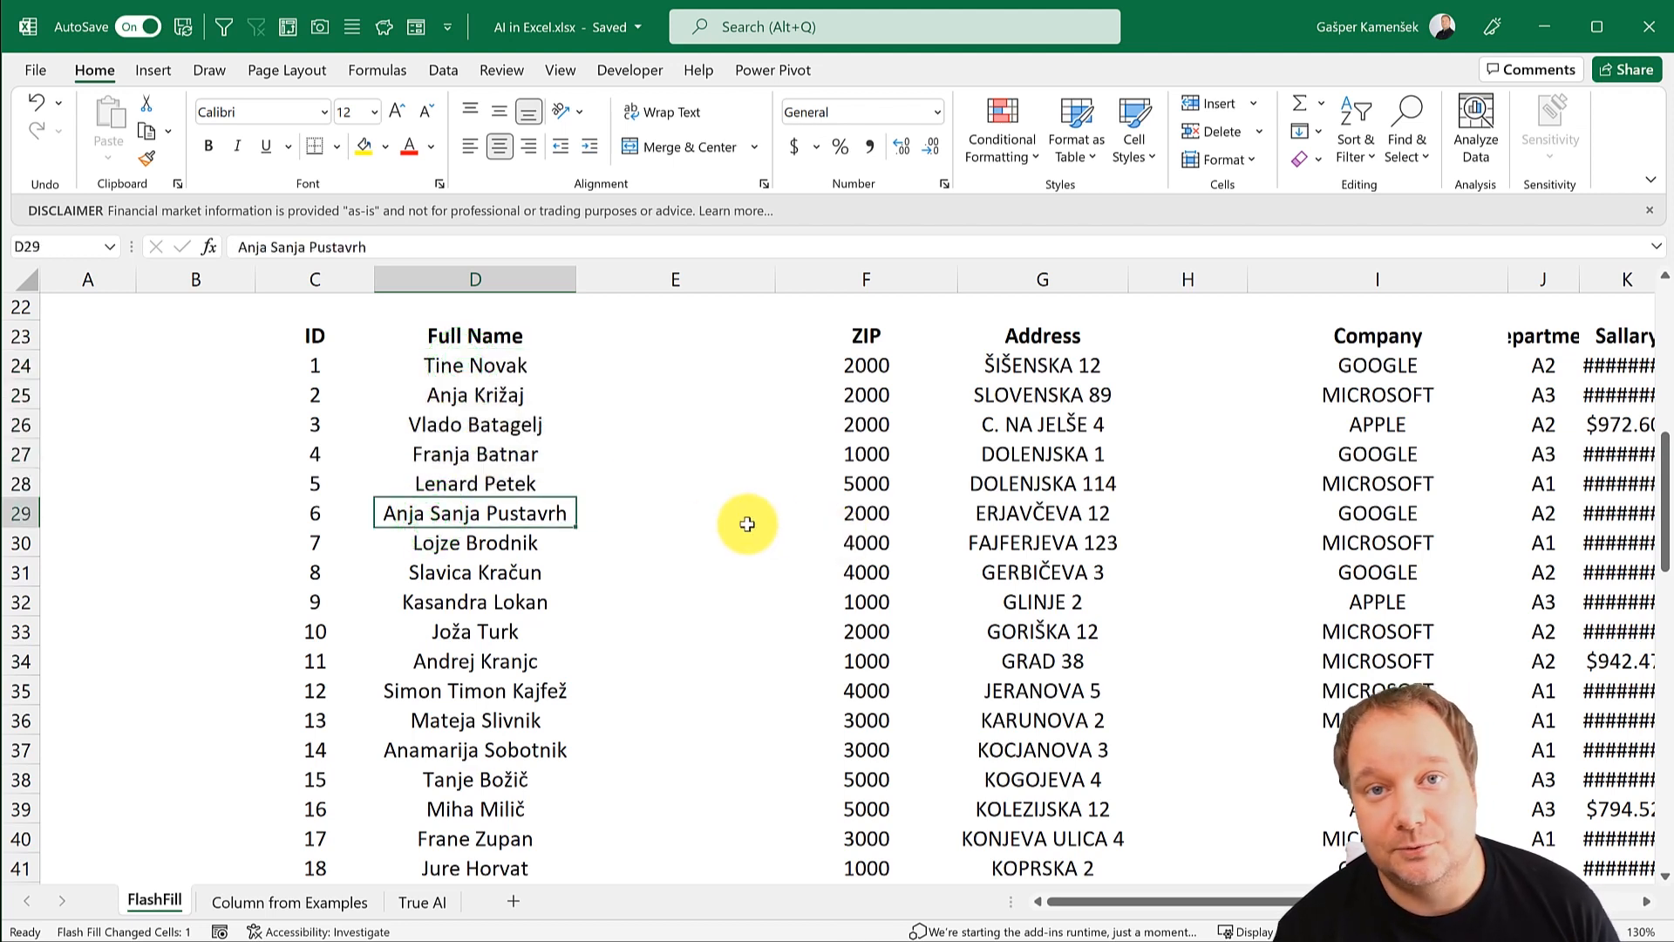
click(475, 691)
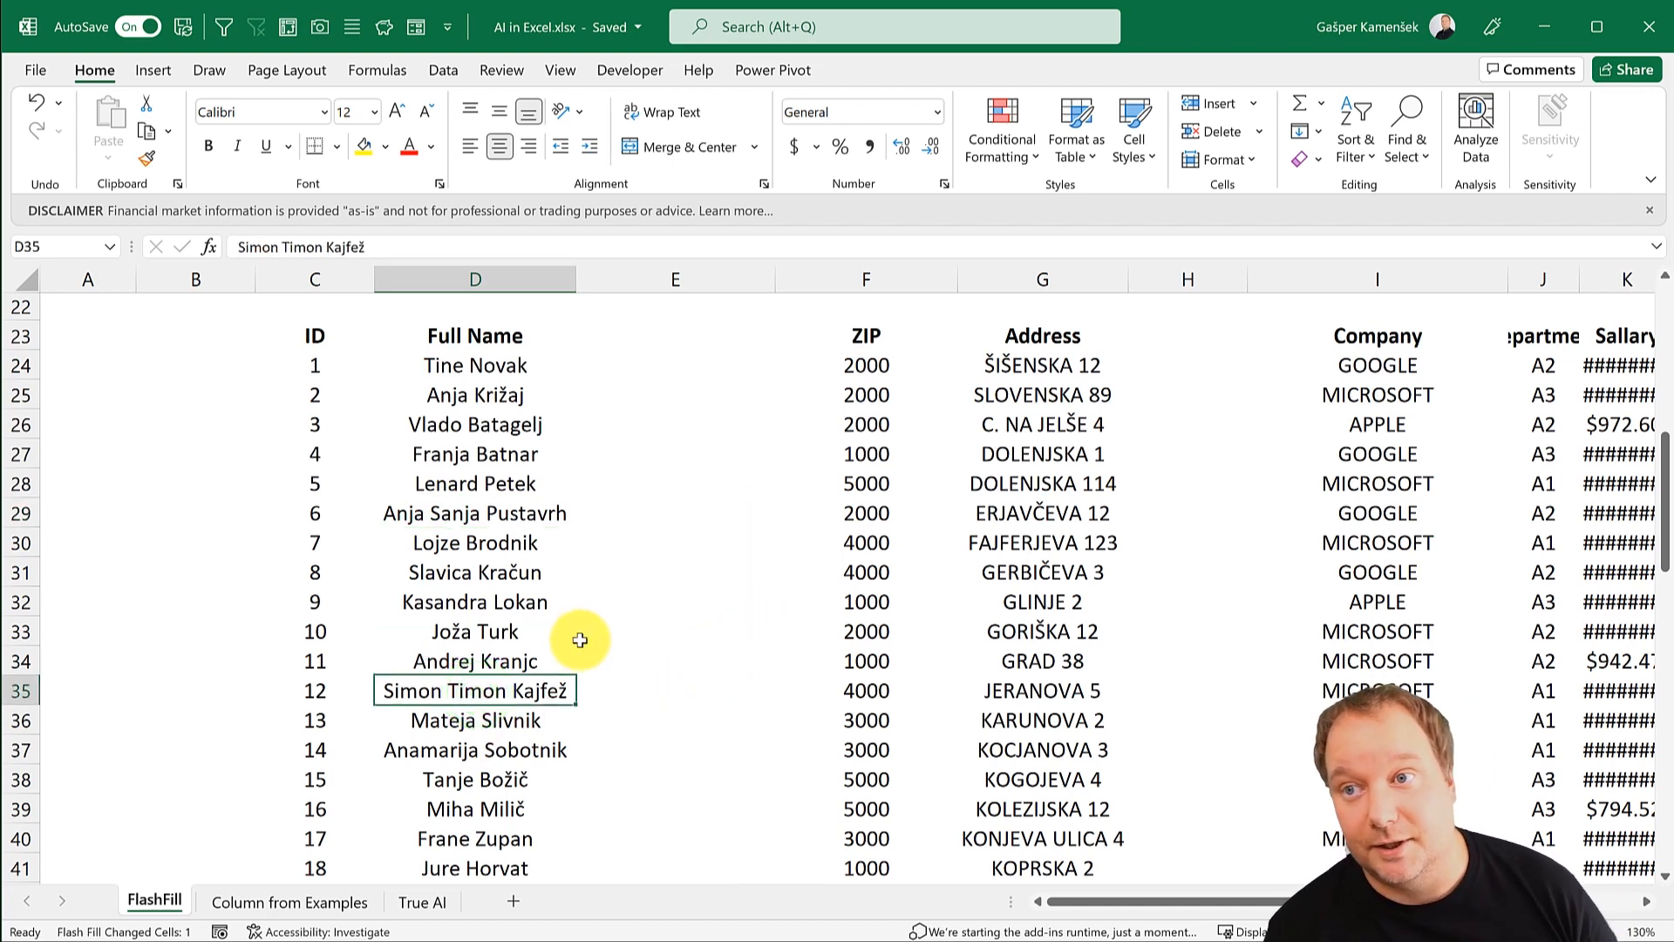
Step: Enter the first name from D24 in E24 and start the one for E25 to preview the Flash Fill suggestions, dismissing them
click(604, 371)
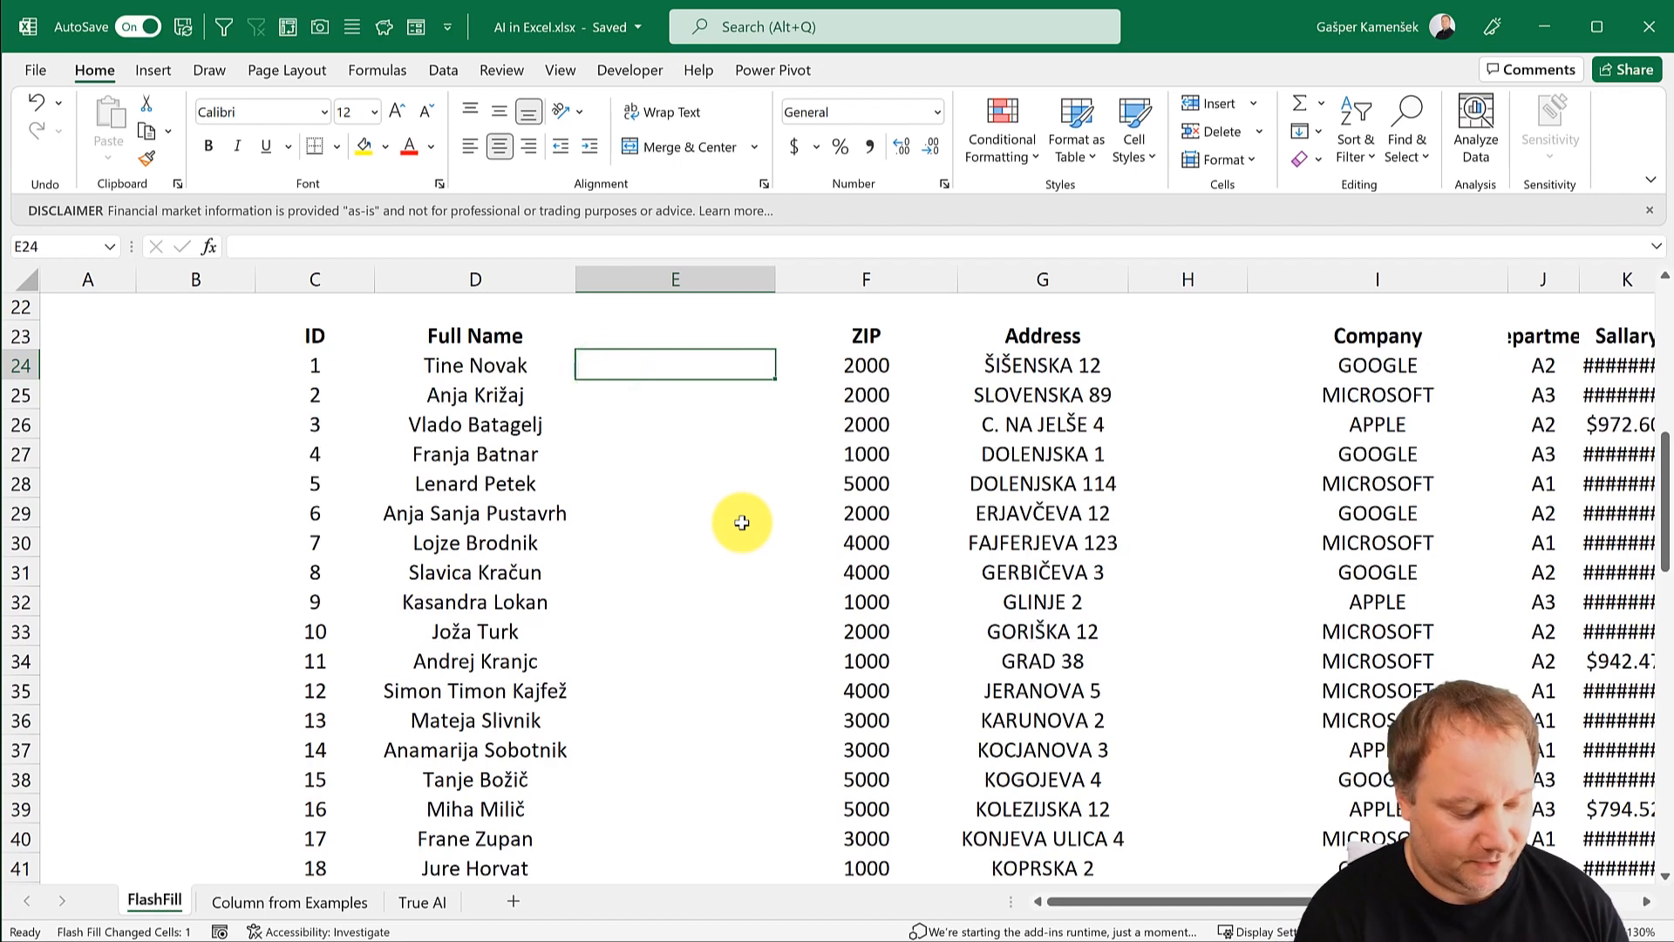
text(Tine)
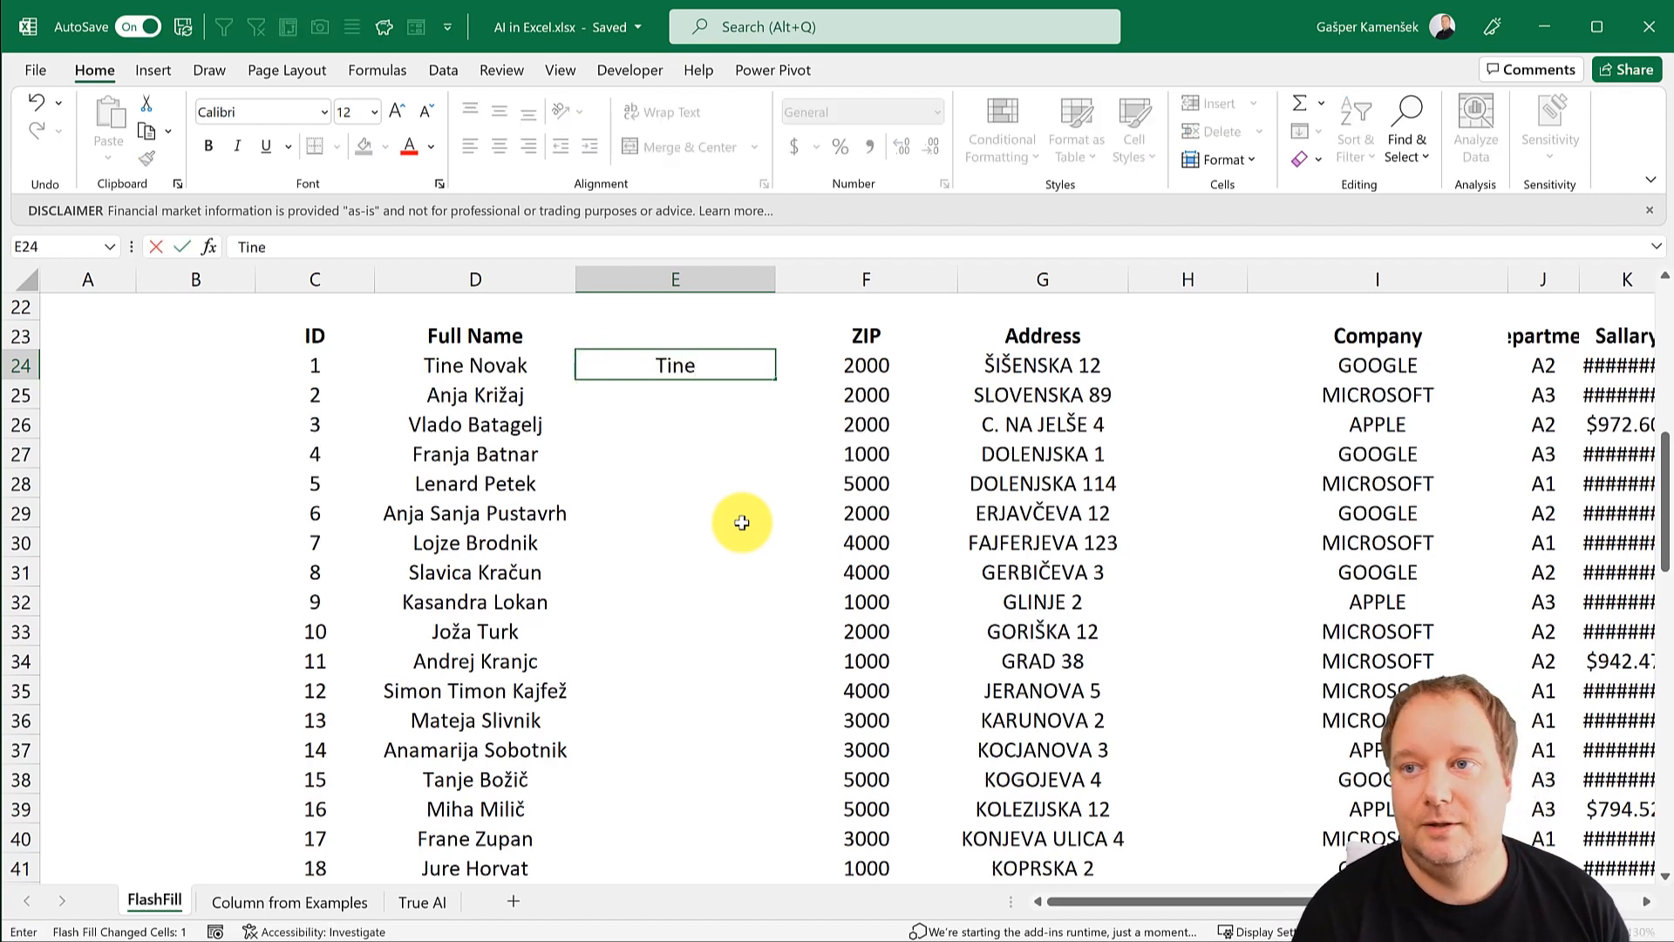
key(Return)
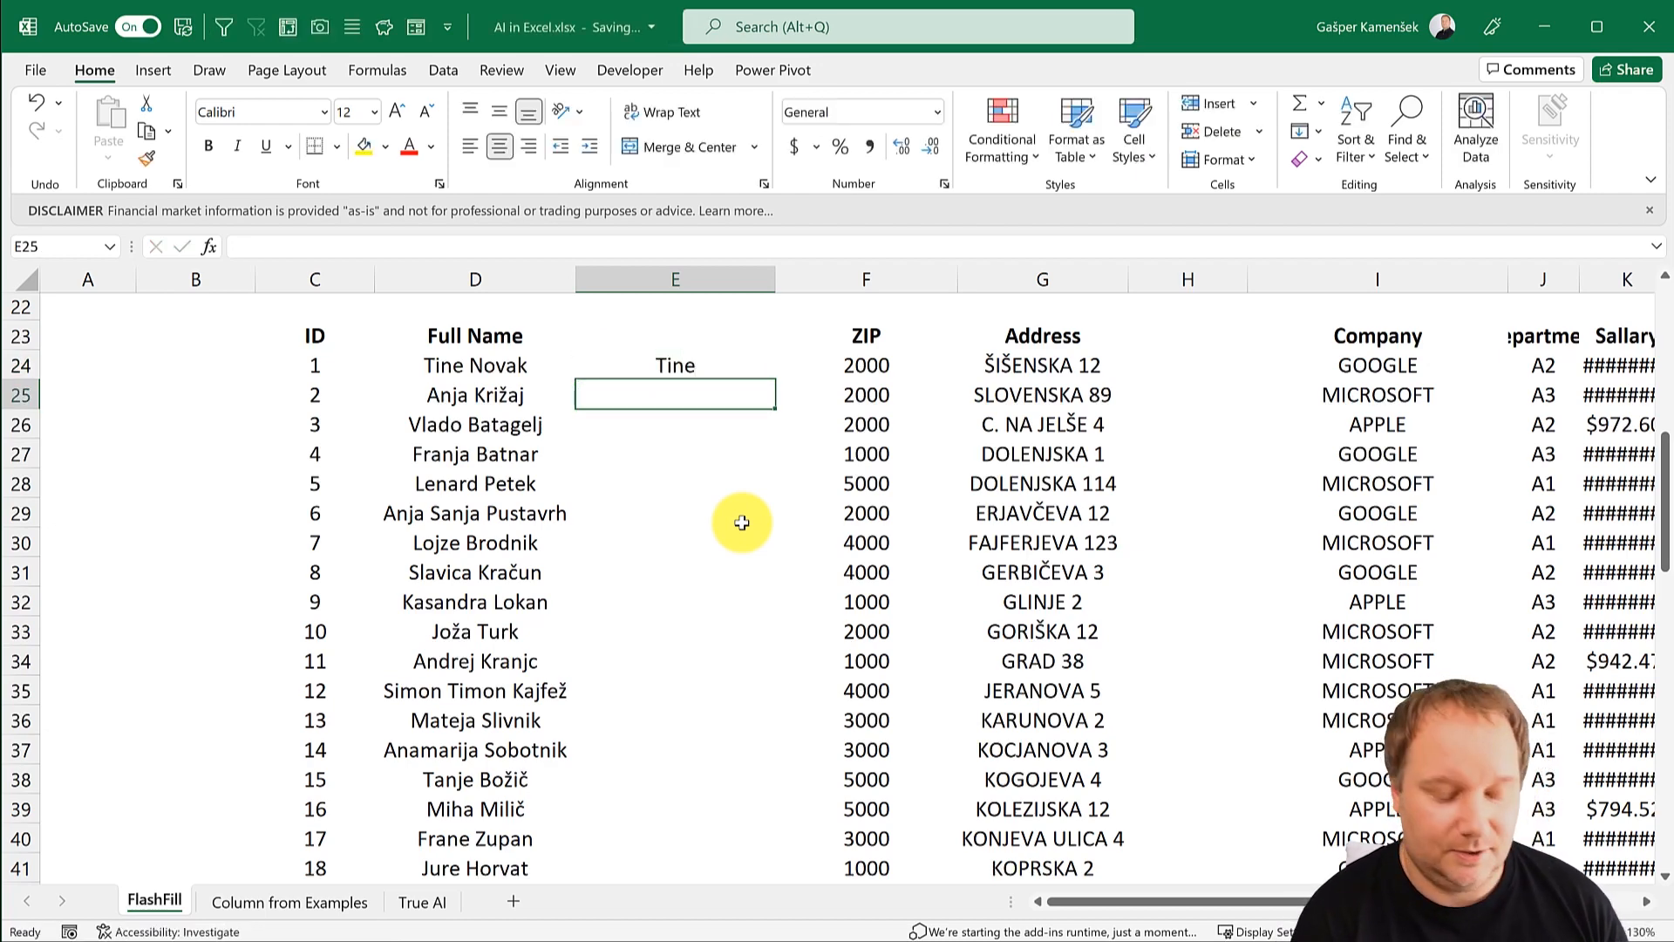
text(Anja)
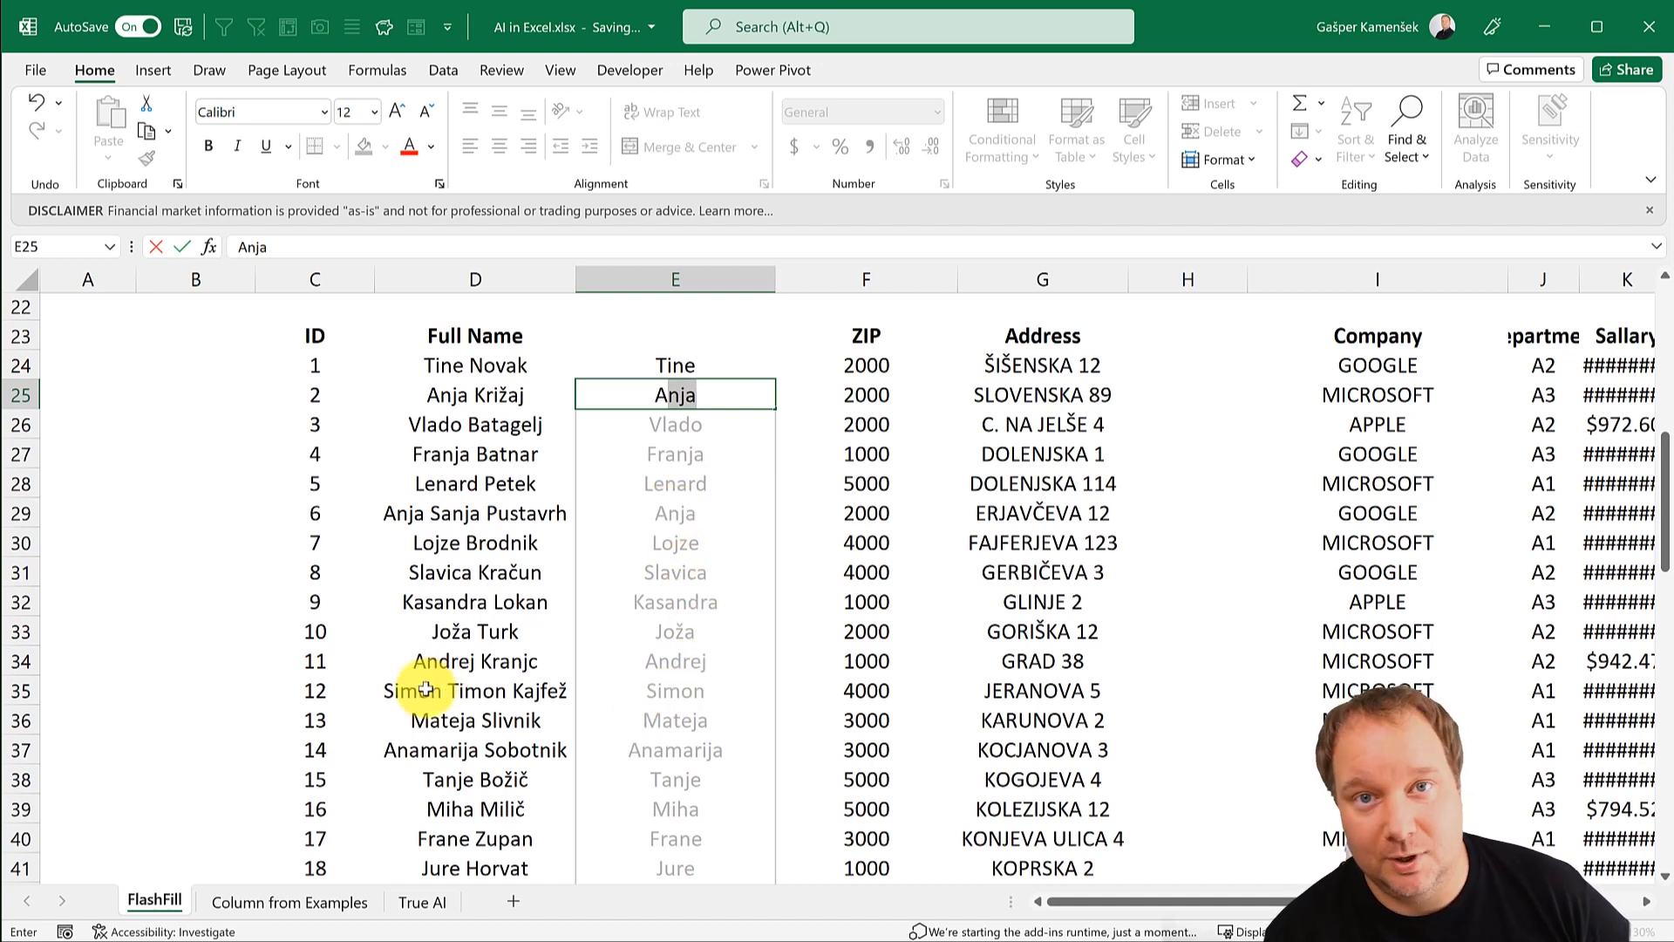
key(Return)
key(Escape)
Step: Try Flash Fill on column E from the single example in E24 and undo it
click(707, 365)
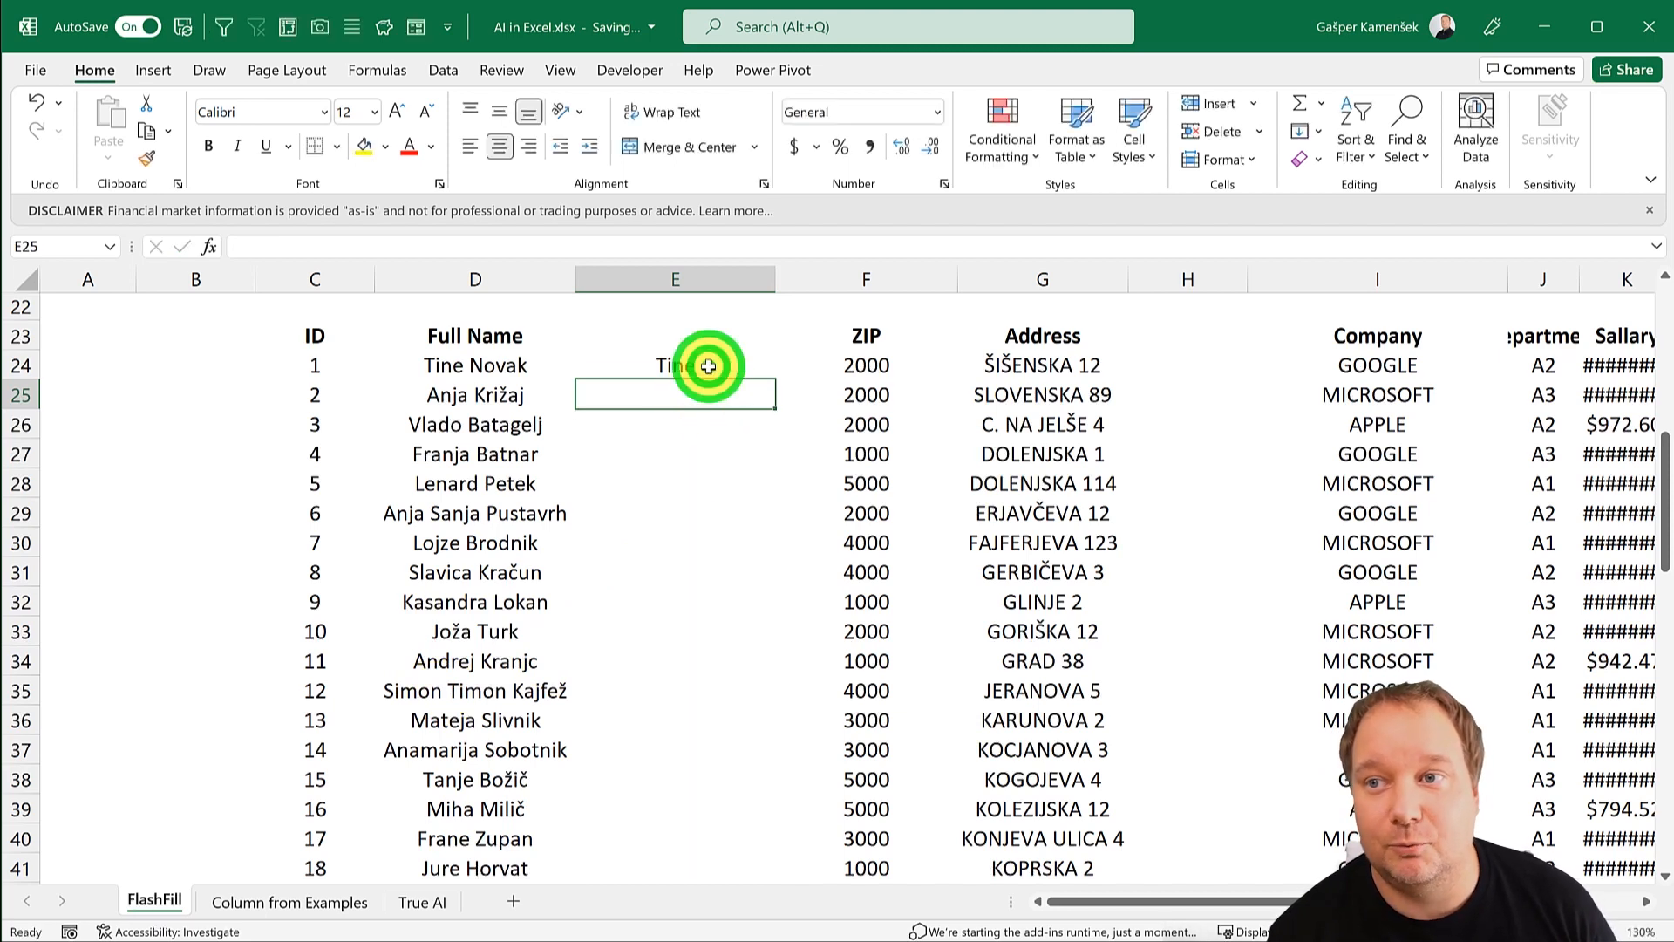
click(1308, 131)
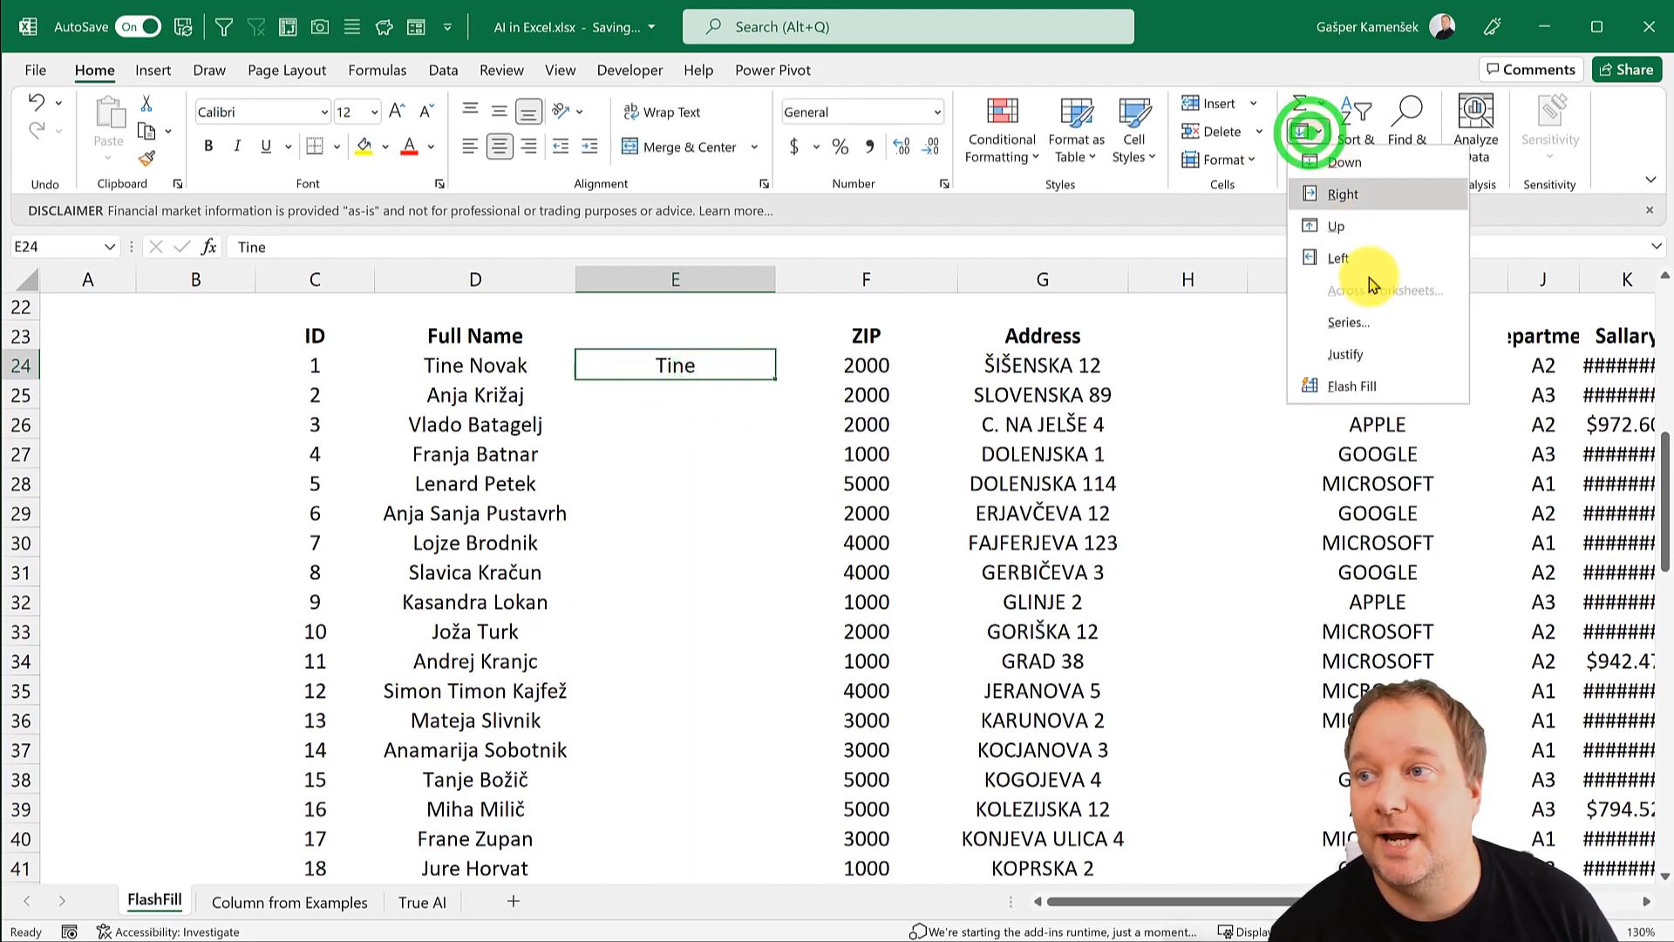
click(1343, 394)
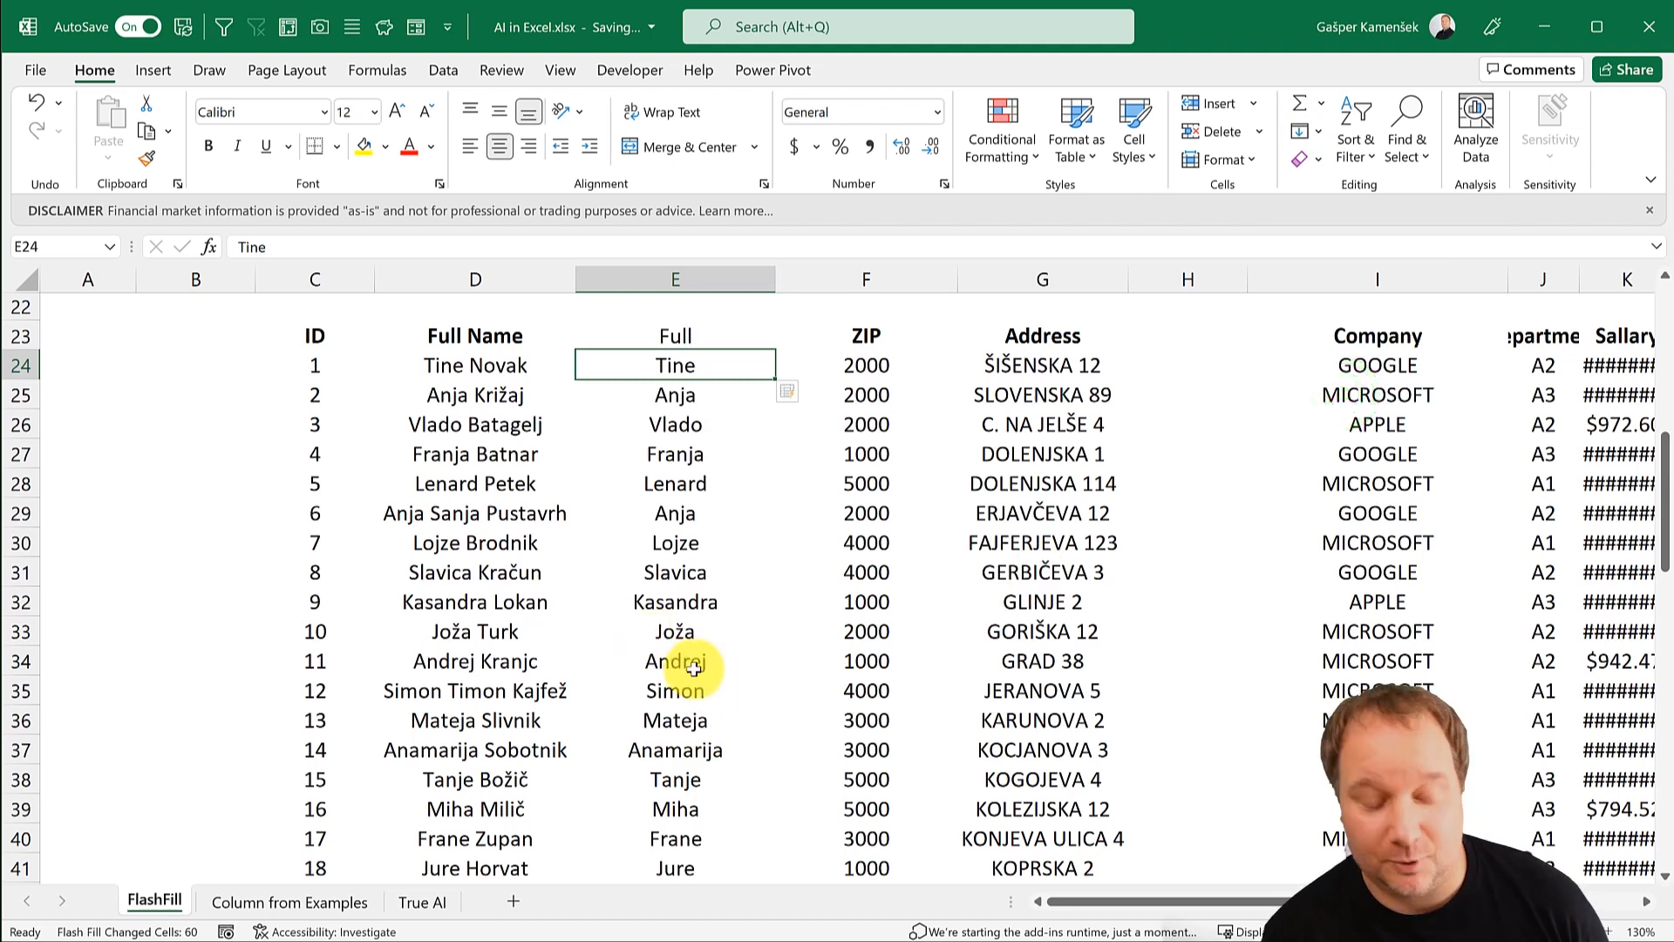
key(ctrl+z)
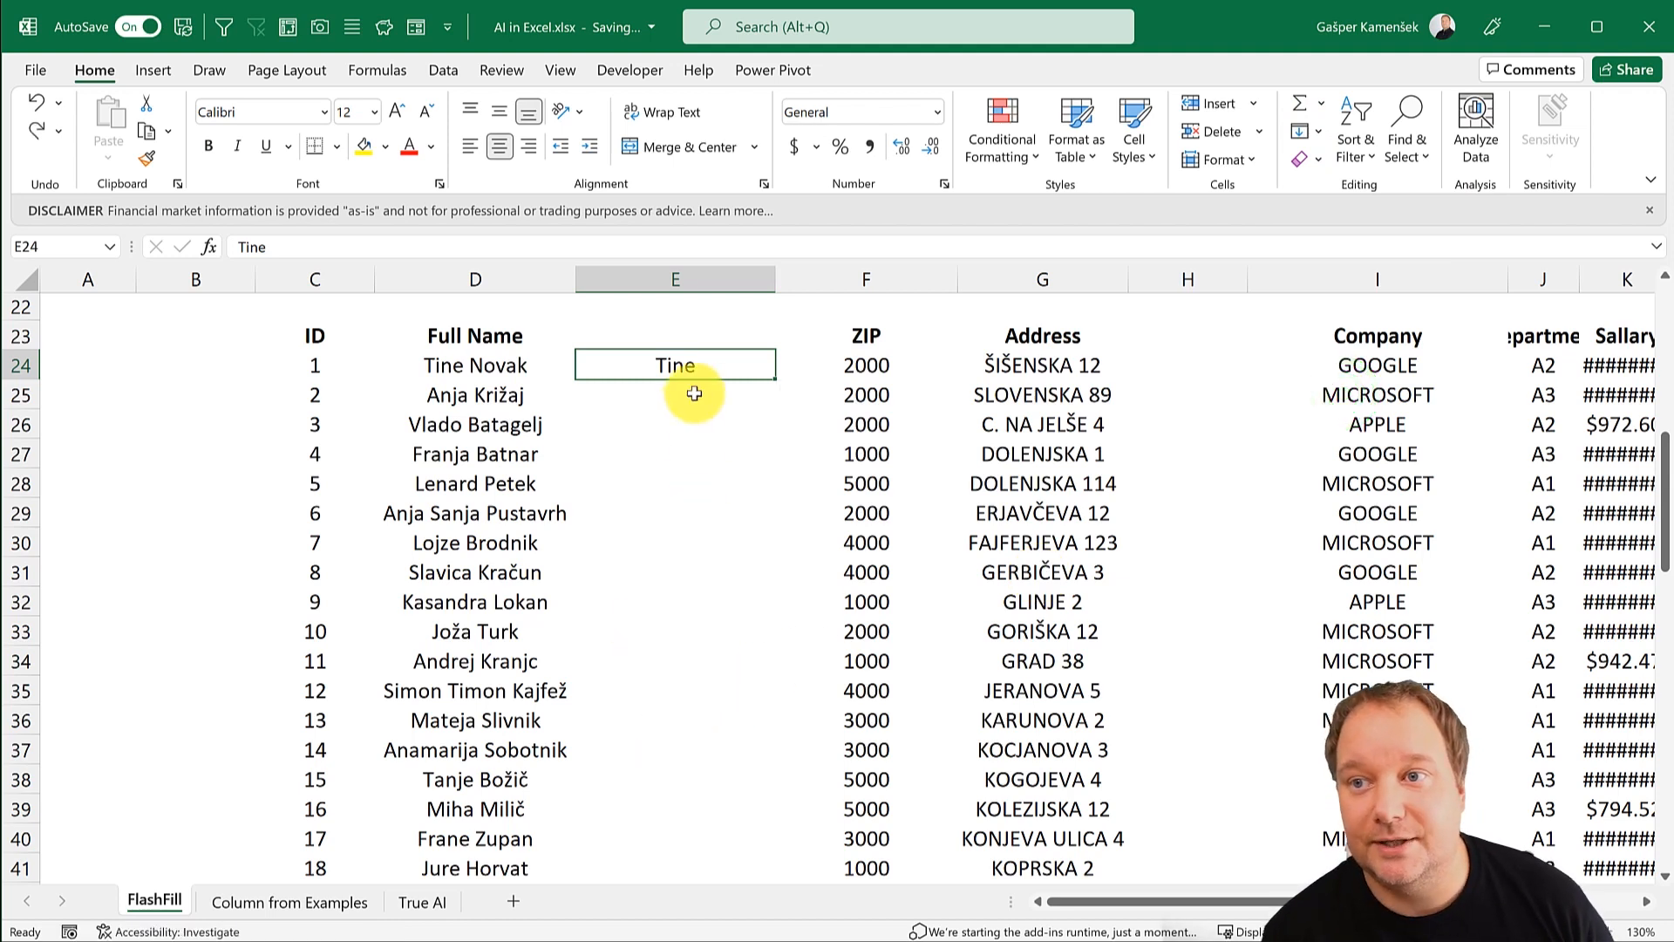
Step: Discard a started entry in E25 and clear the example from E23:E31
click(681, 393)
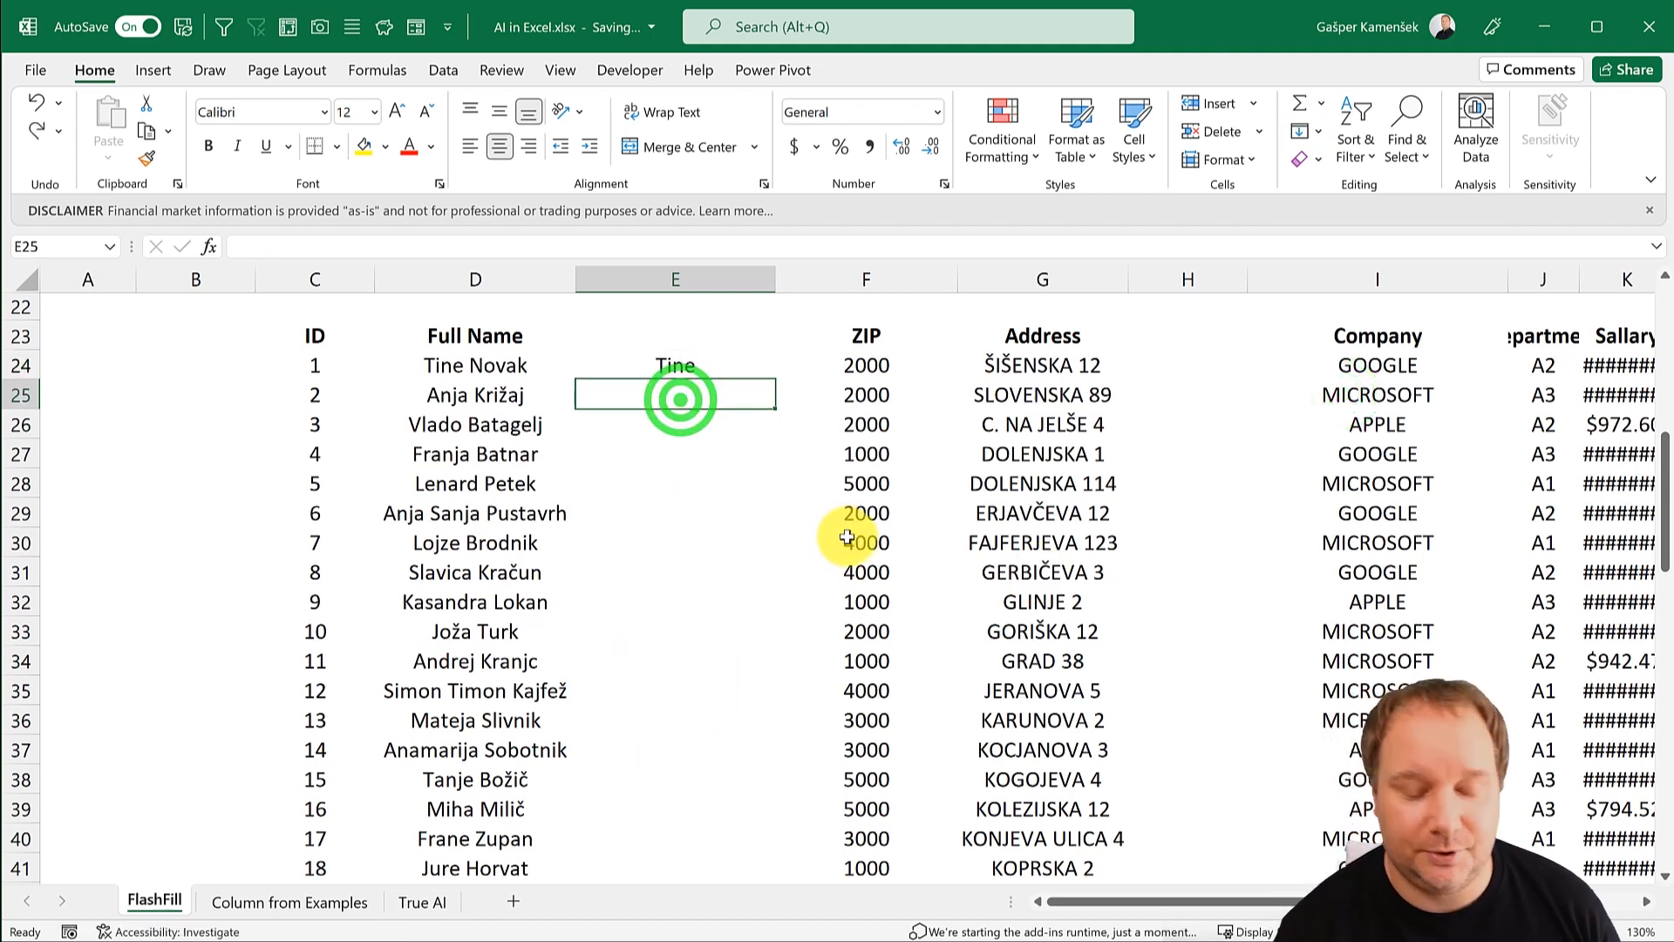
text(A)
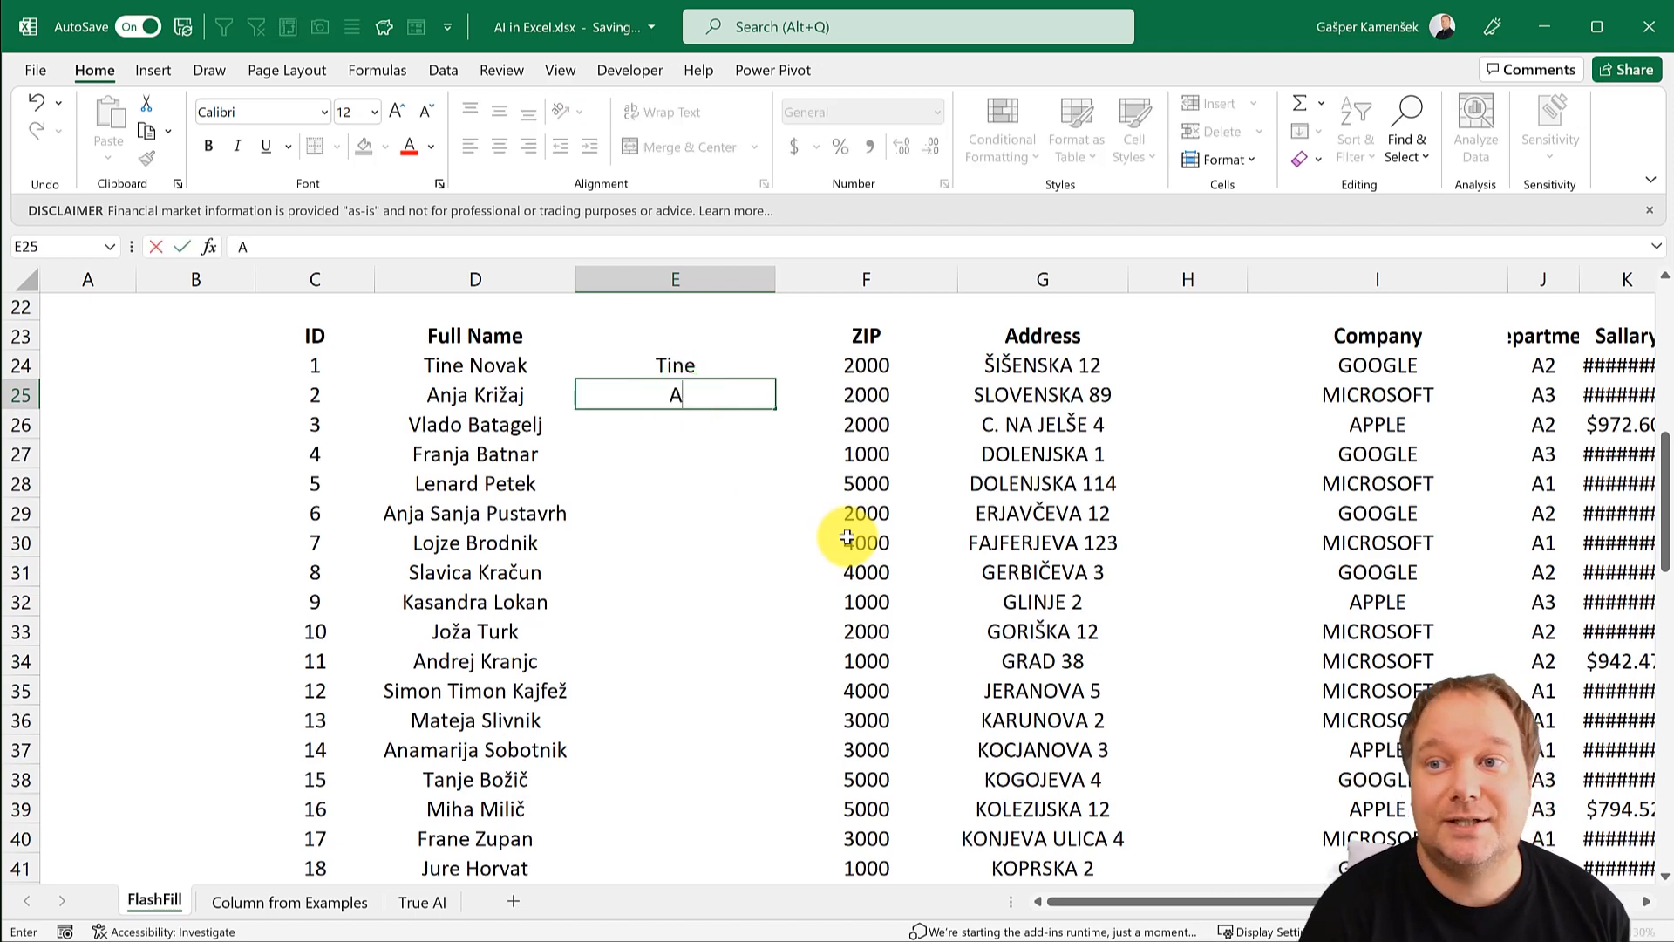
key(Escape)
drag(671, 332, 693, 582)
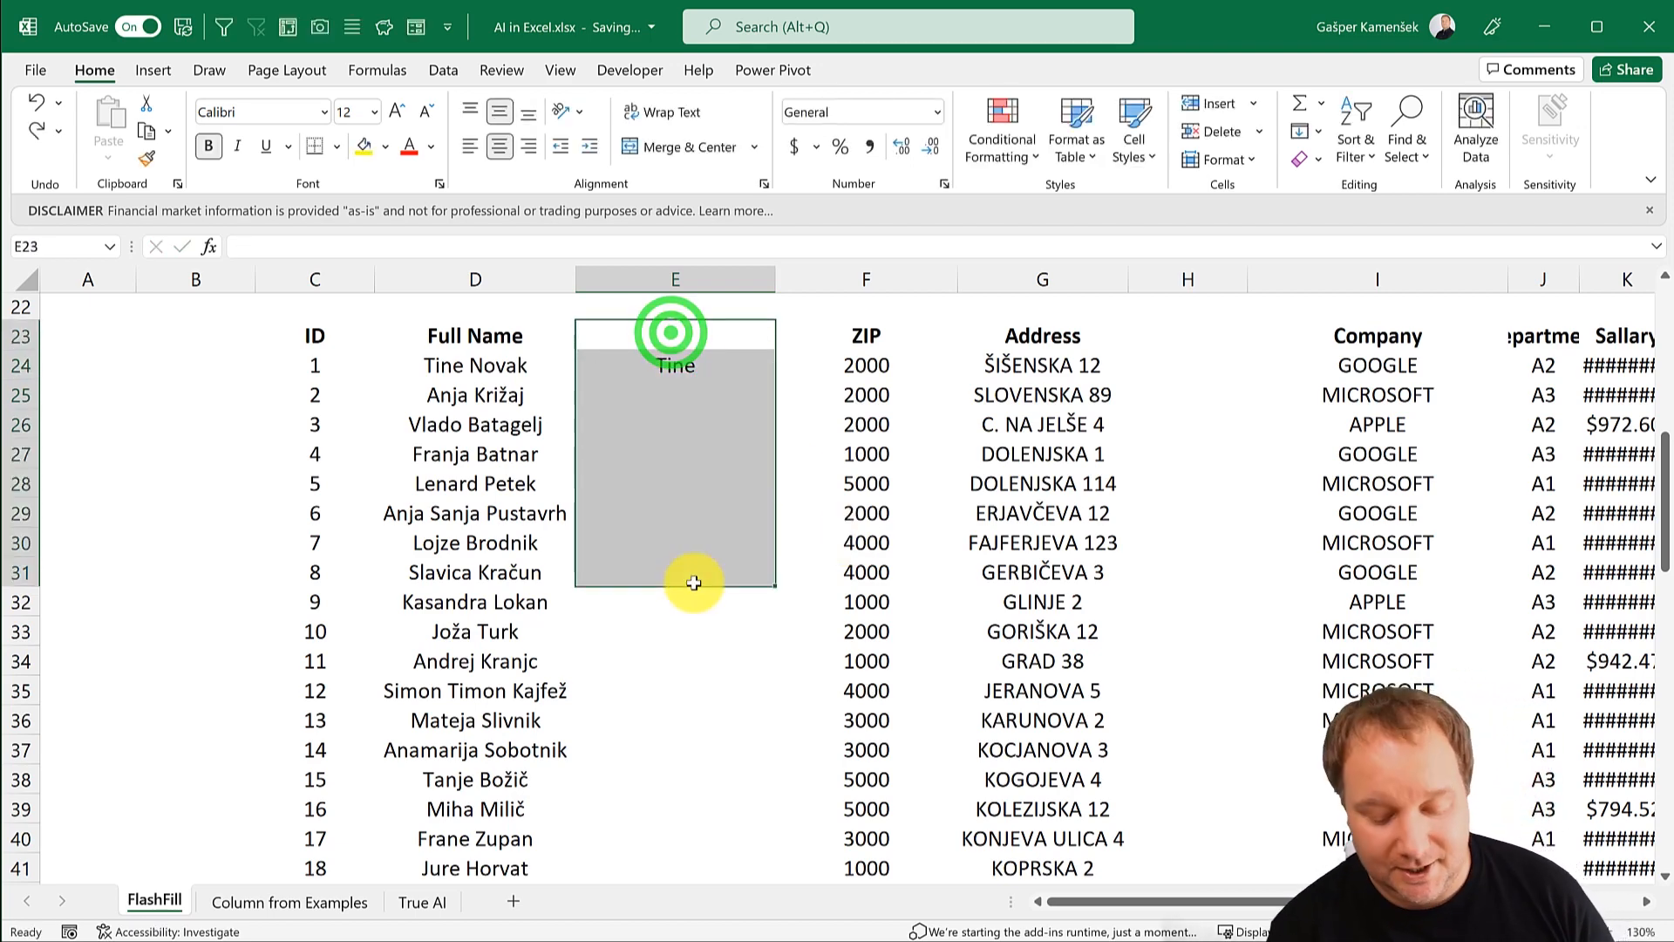
key(Delete)
Step: Enter only the first name from D24 in E24 as an example, dismissing the Flash Fill suggestions previewed from E25
click(667, 368)
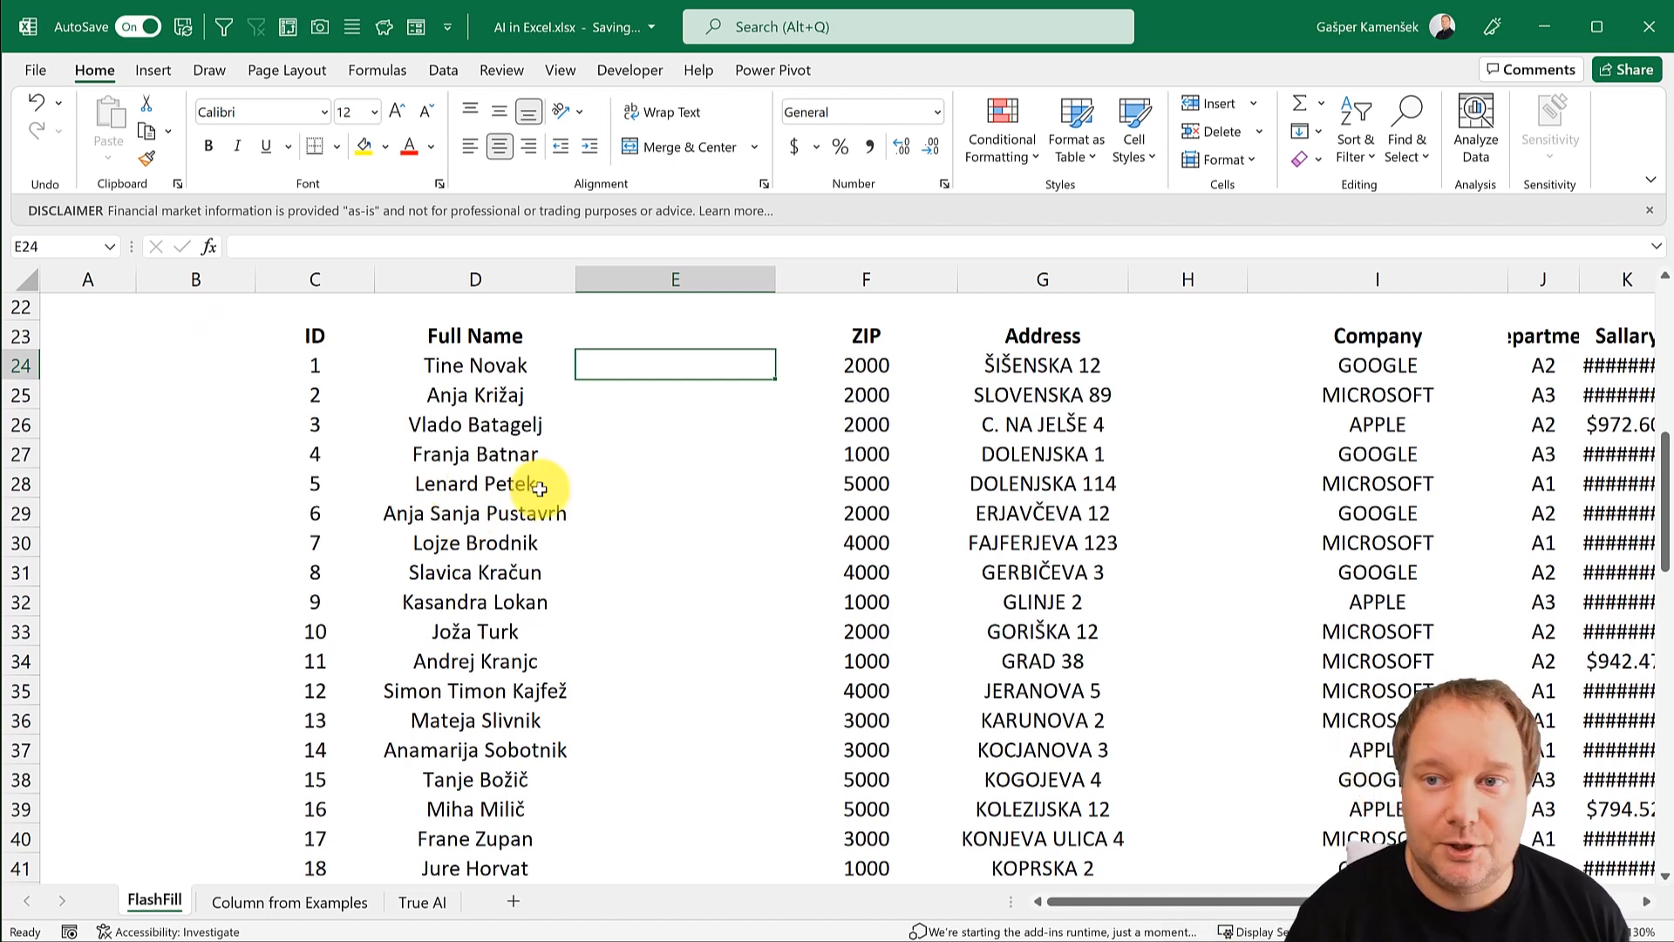
click(477, 513)
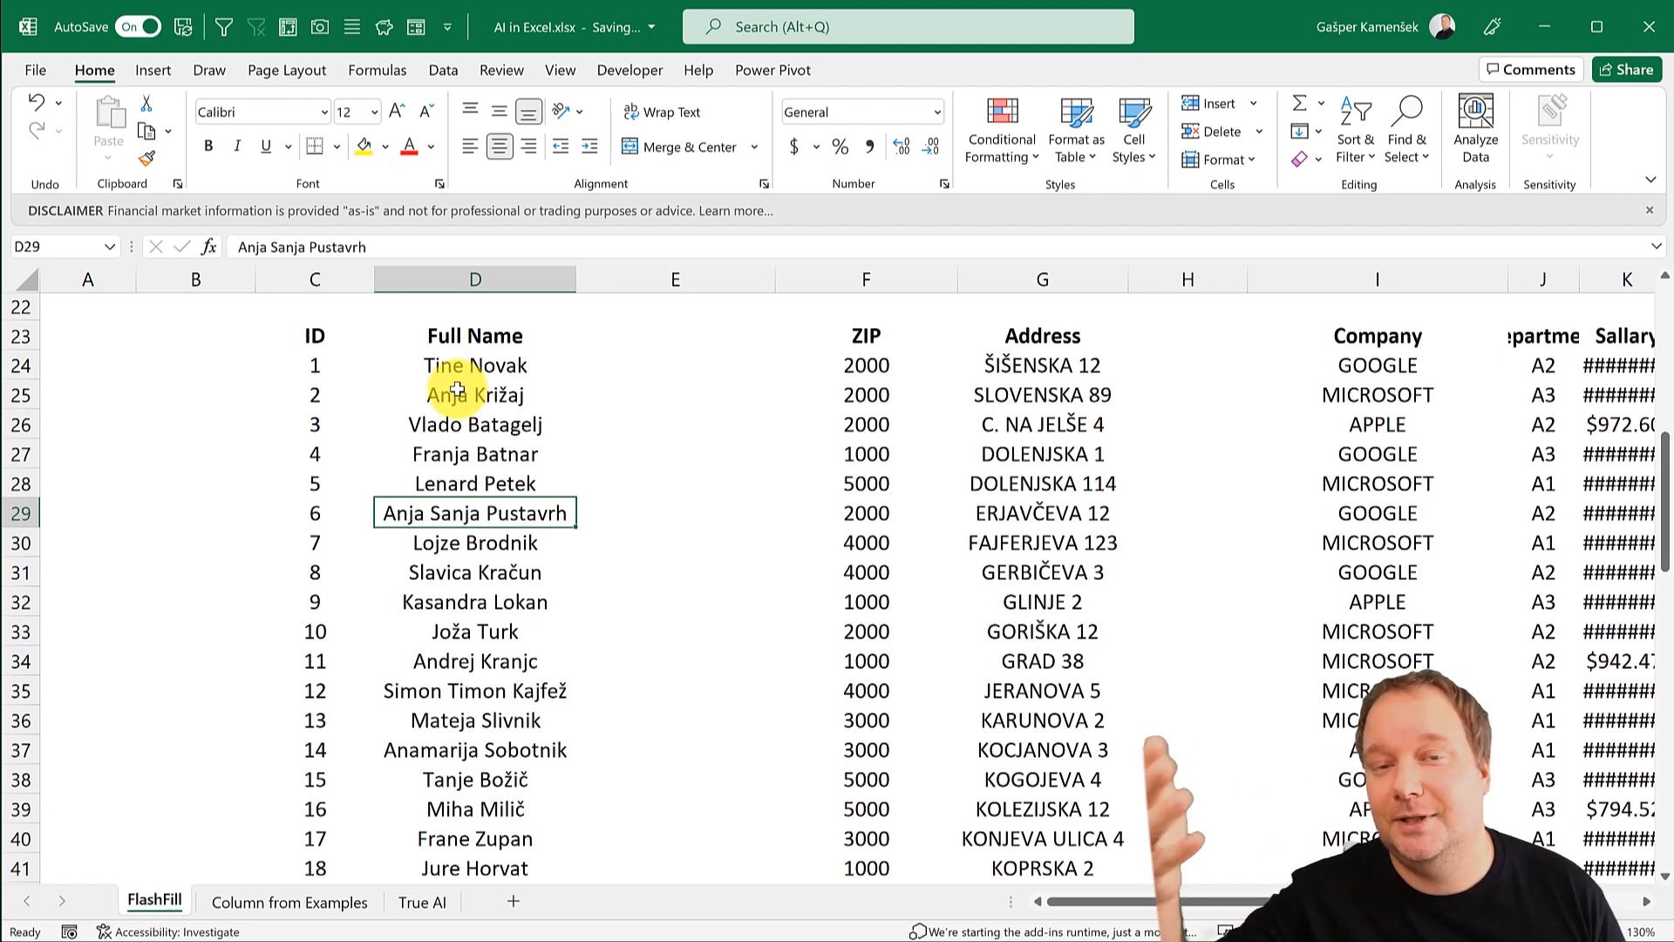
click(632, 366)
text(Tine)
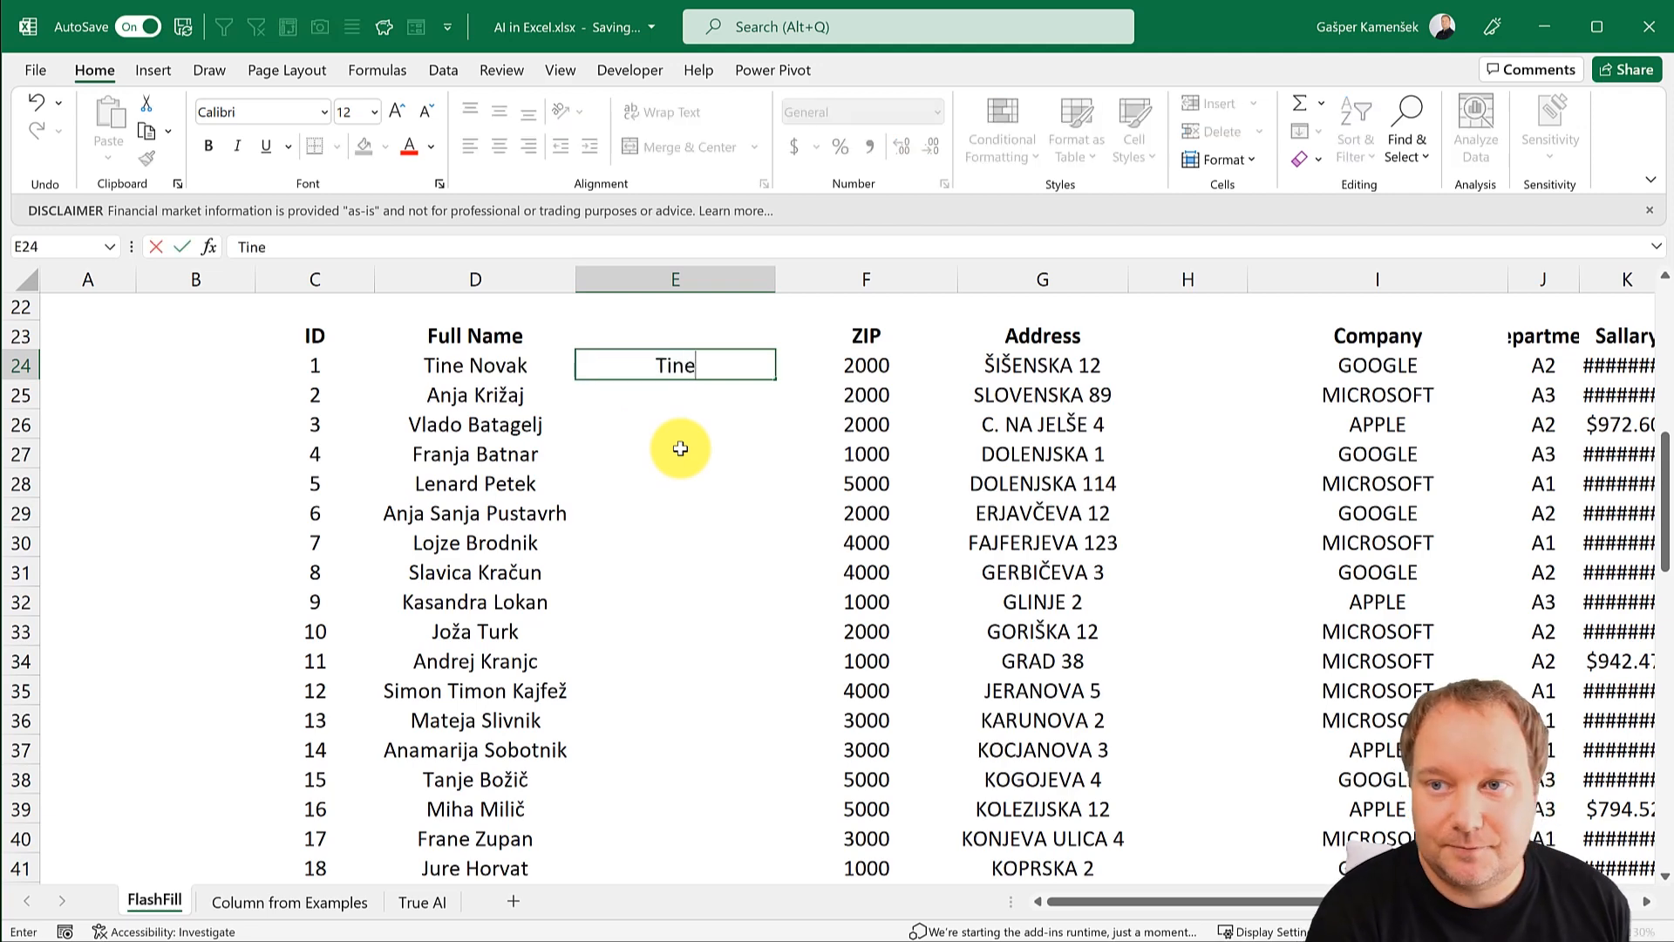
key(Return)
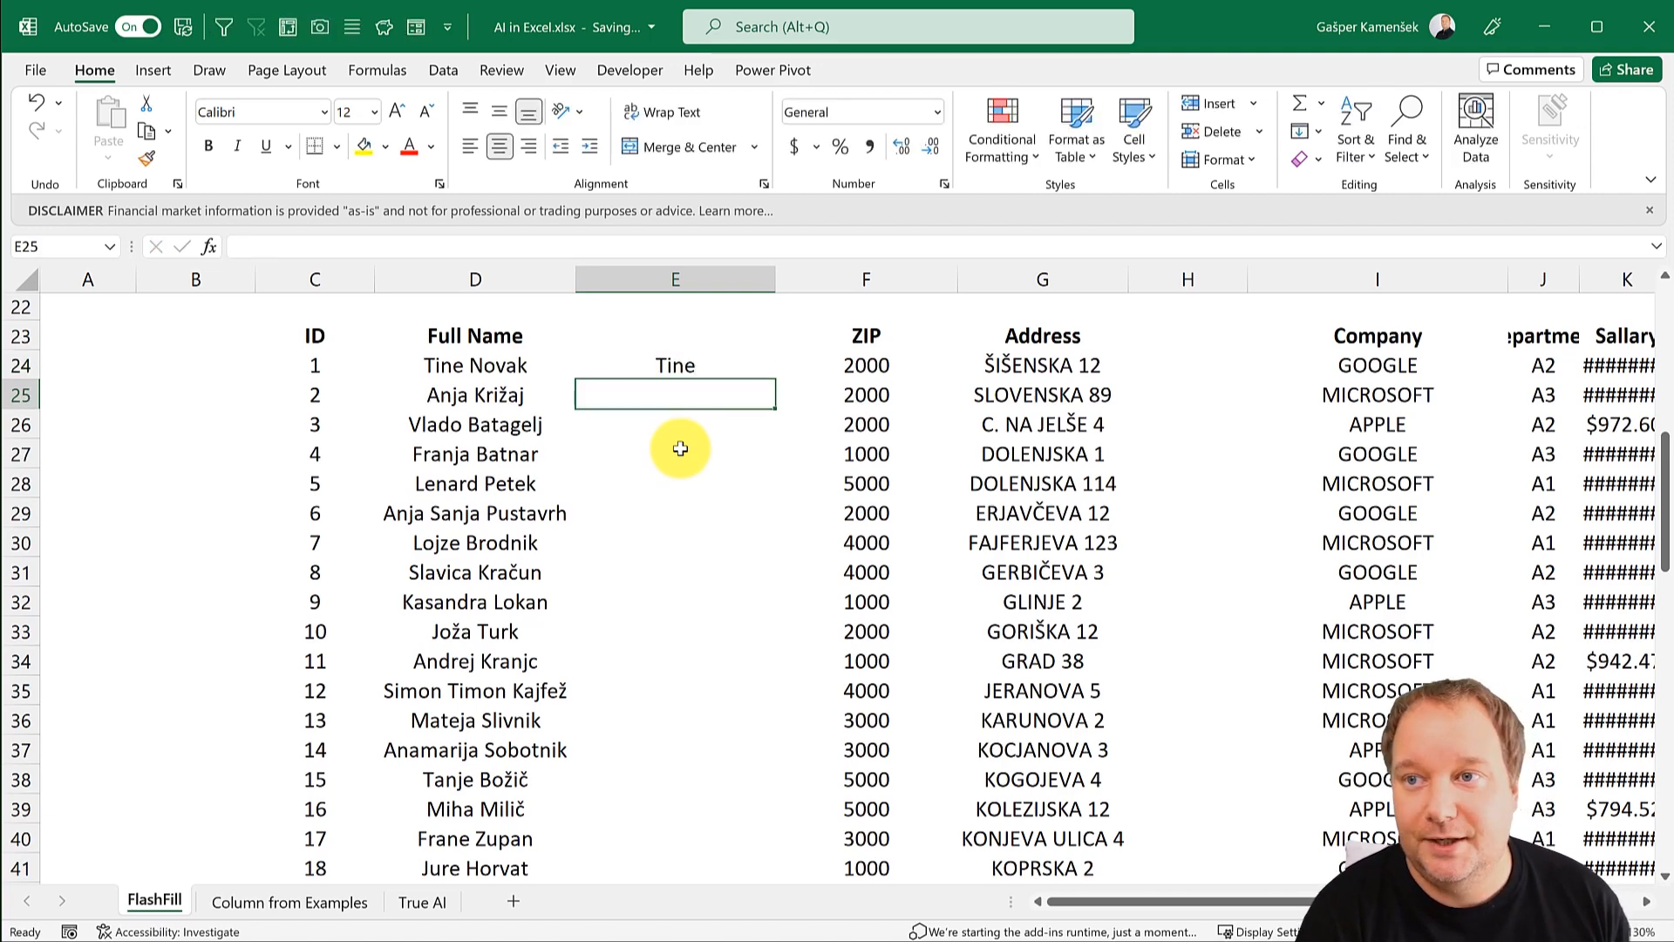
text(Anja)
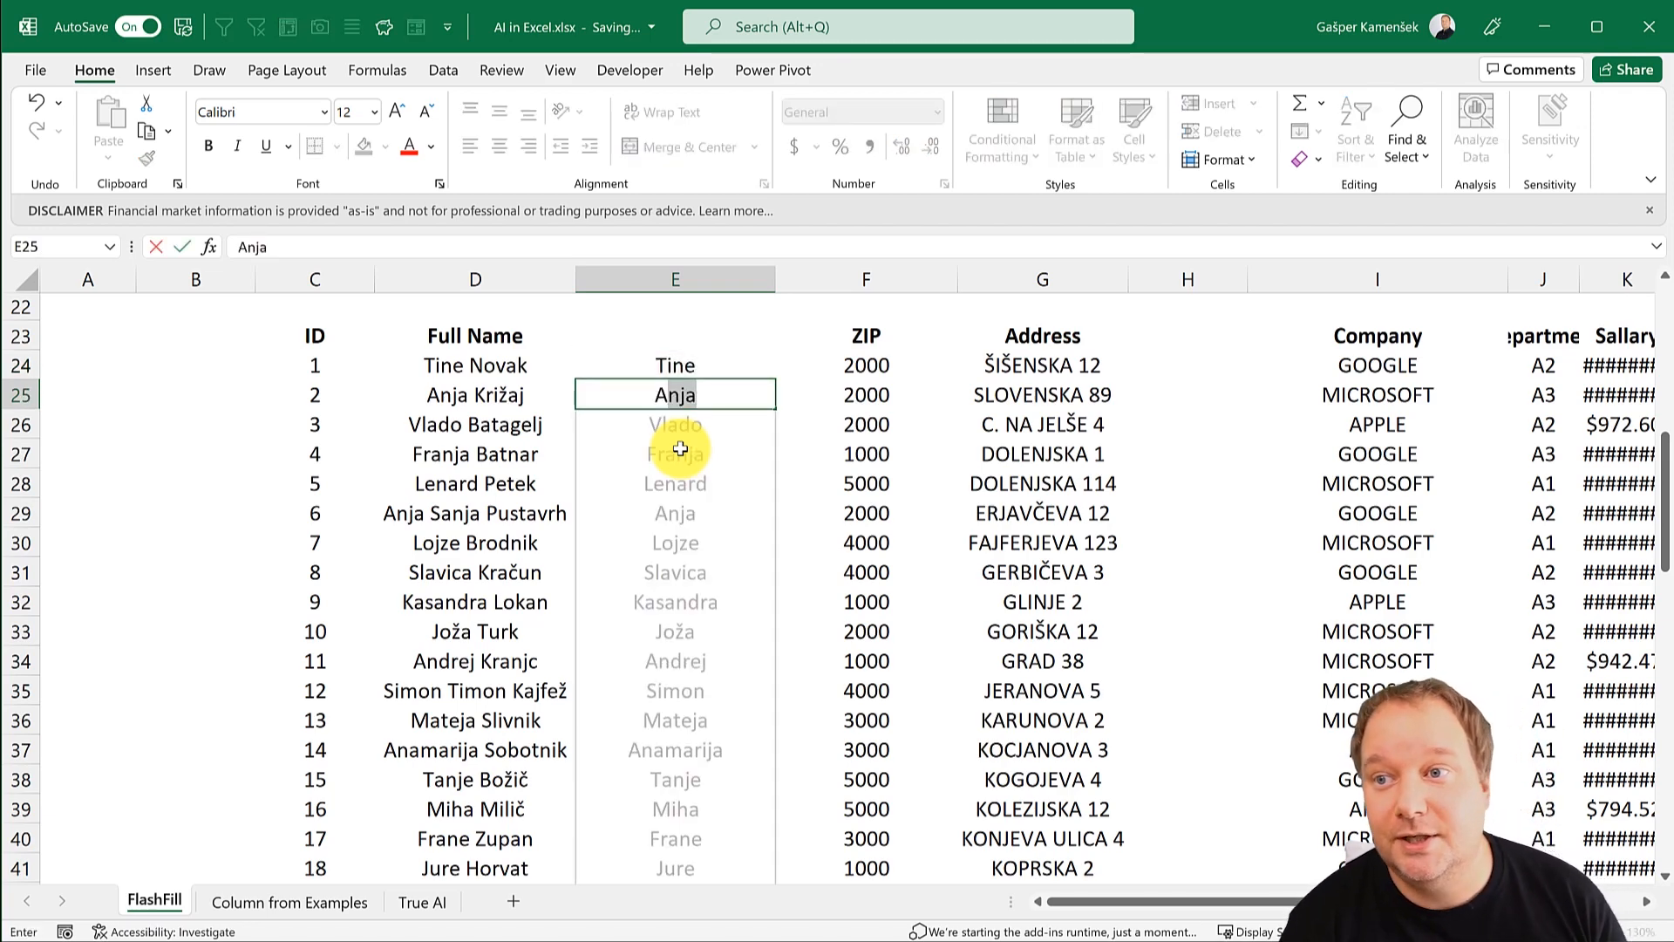
key(Escape)
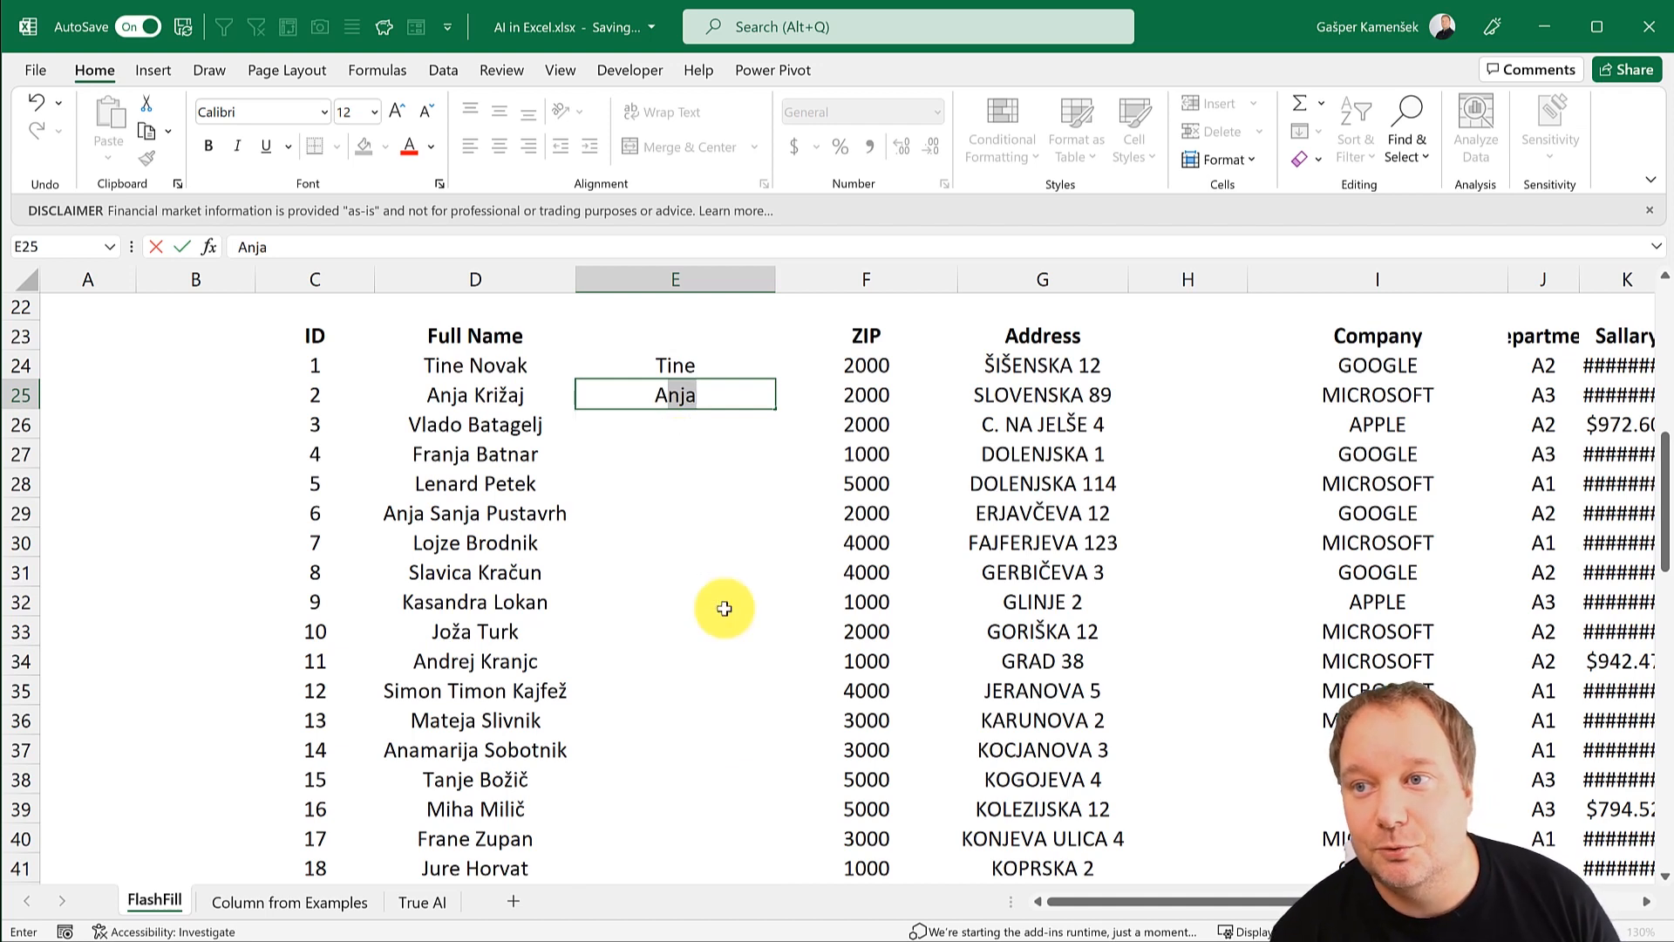
Step: Enter the first and middle names from D29 in E29 as a second example, leaving E25 empty
click(643, 512)
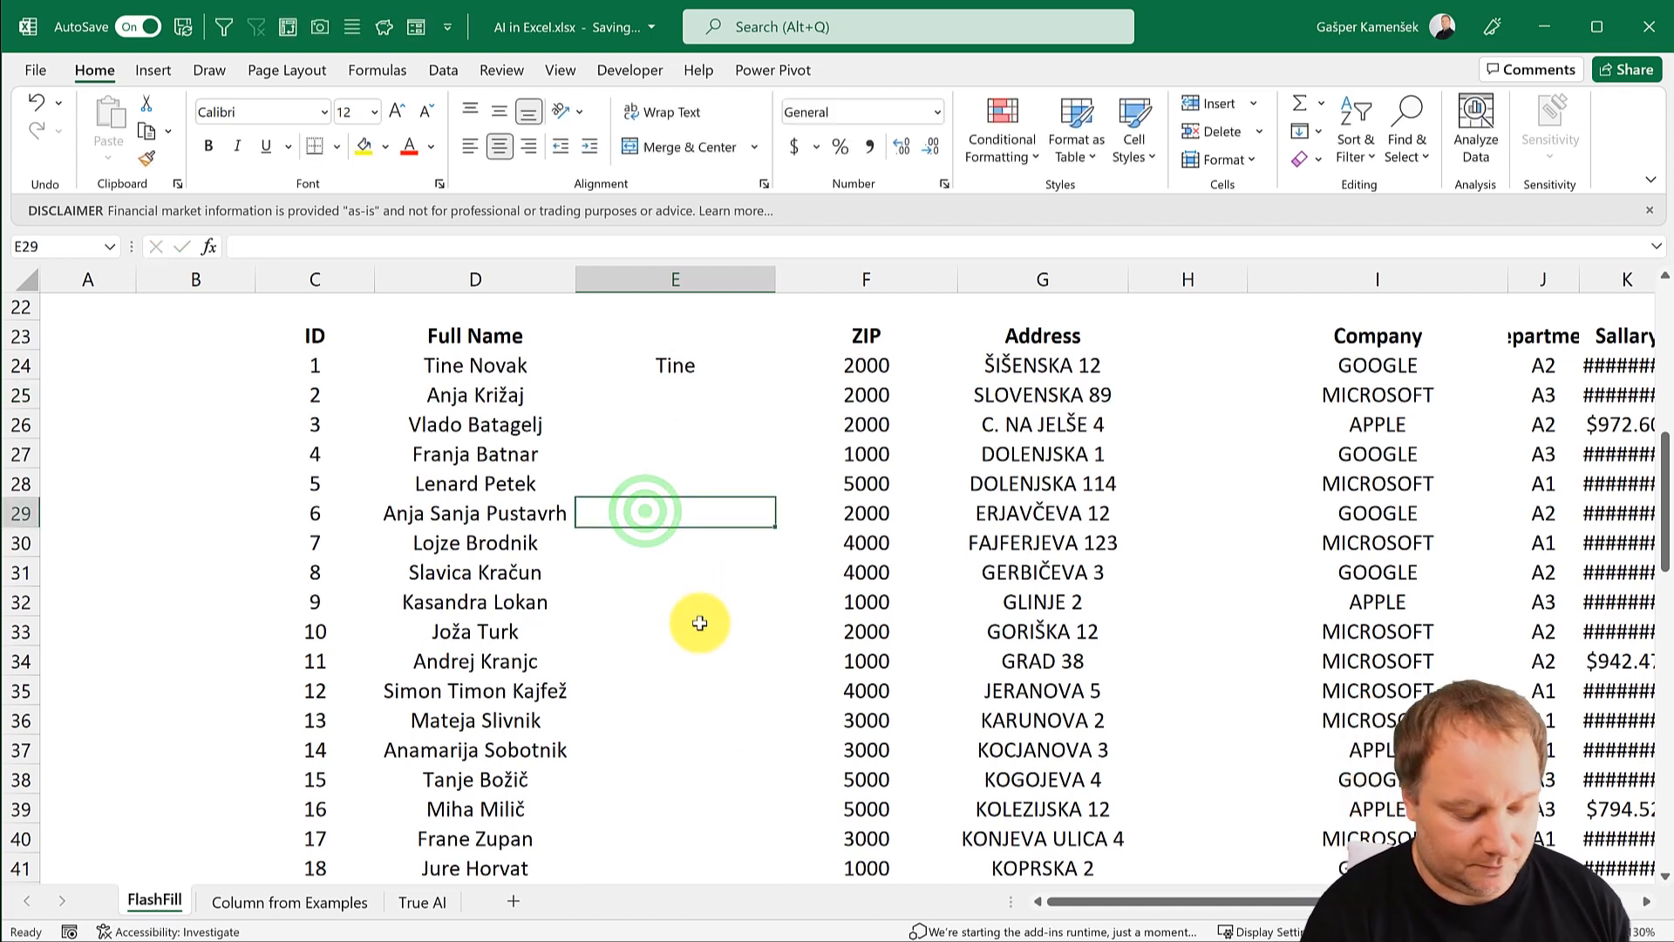
text(Anja )
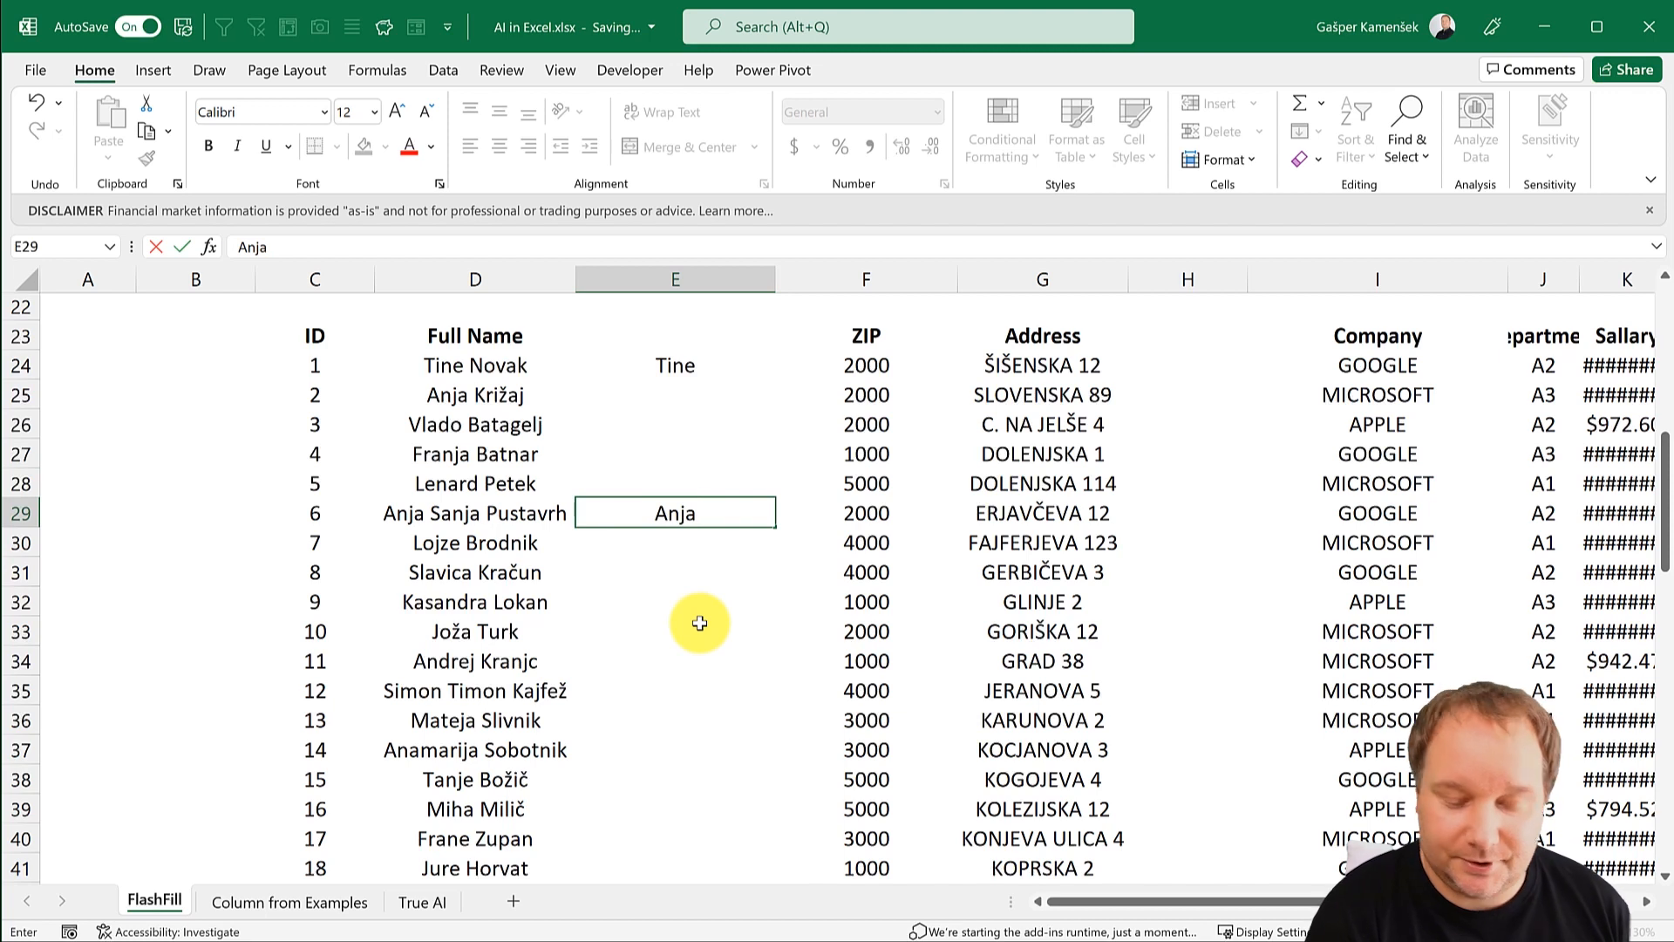
text(Sanja)
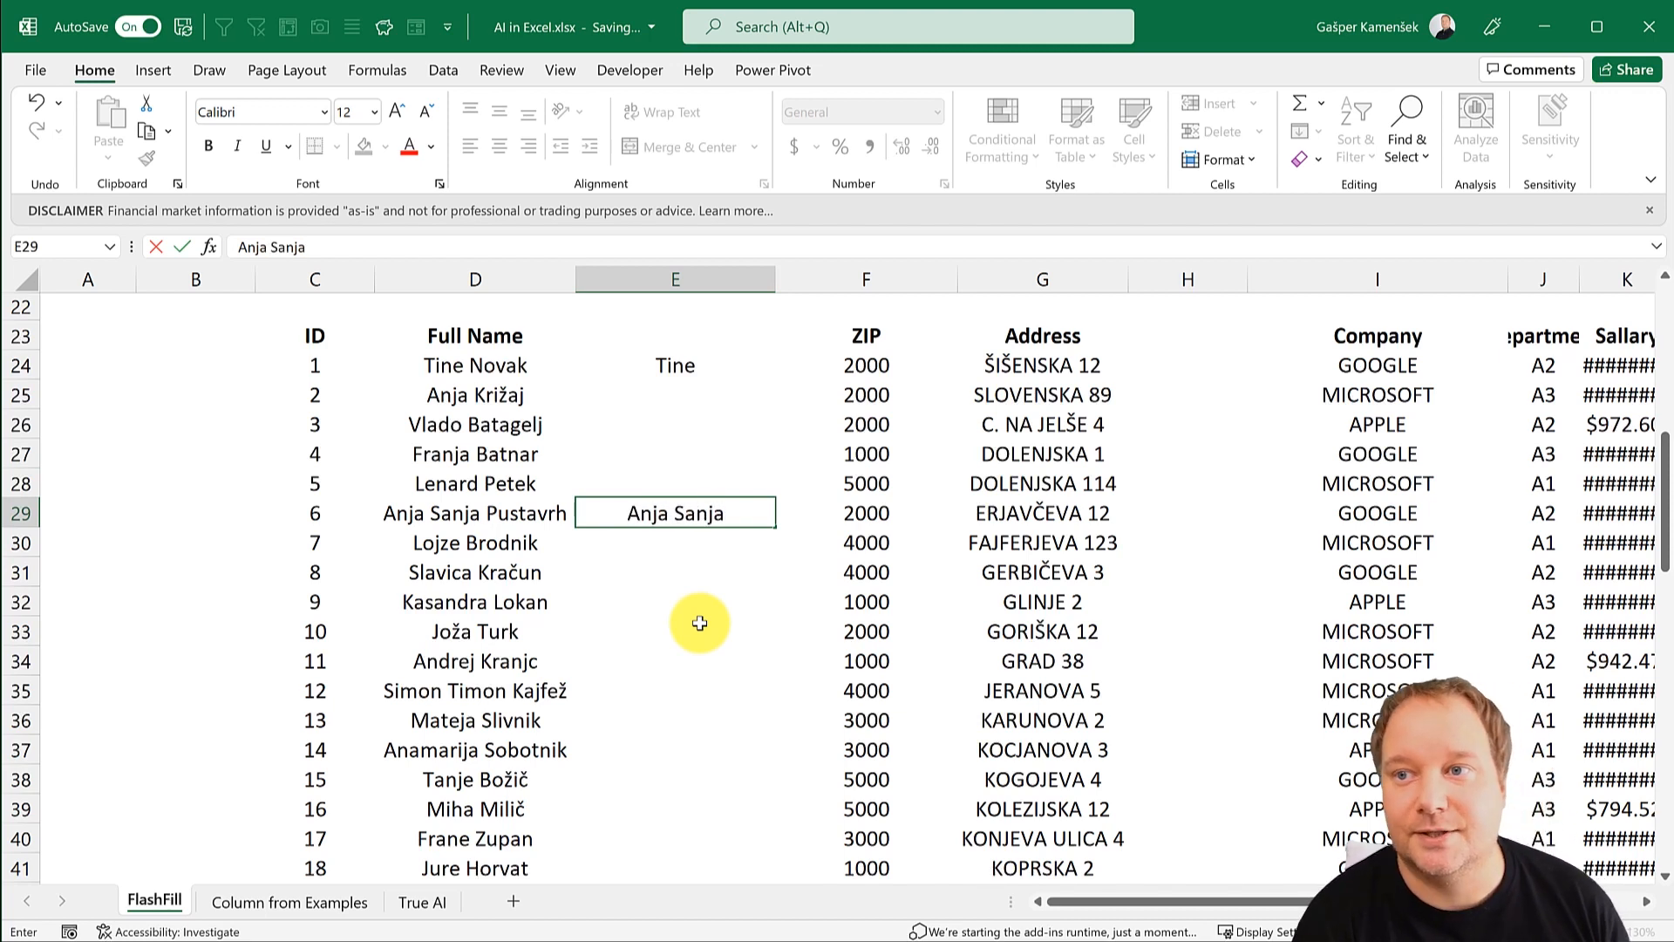
key(Return)
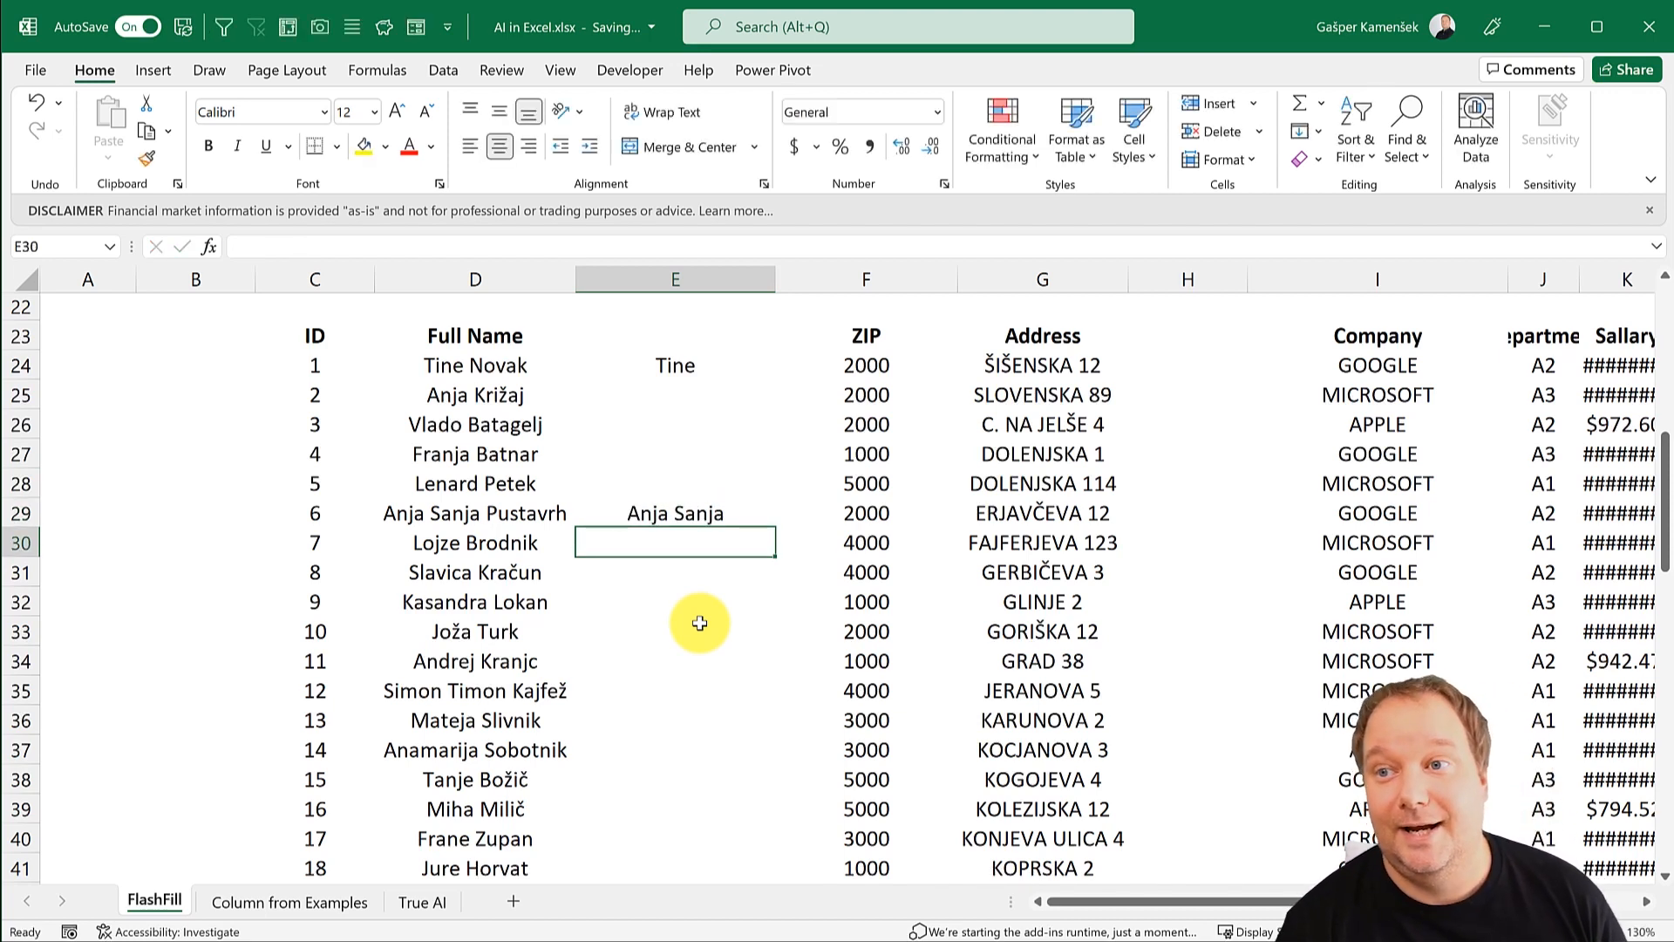
Step: Run Flash Fill on column E from E24 down to the table's end, using both example names, and review the filled names
click(687, 367)
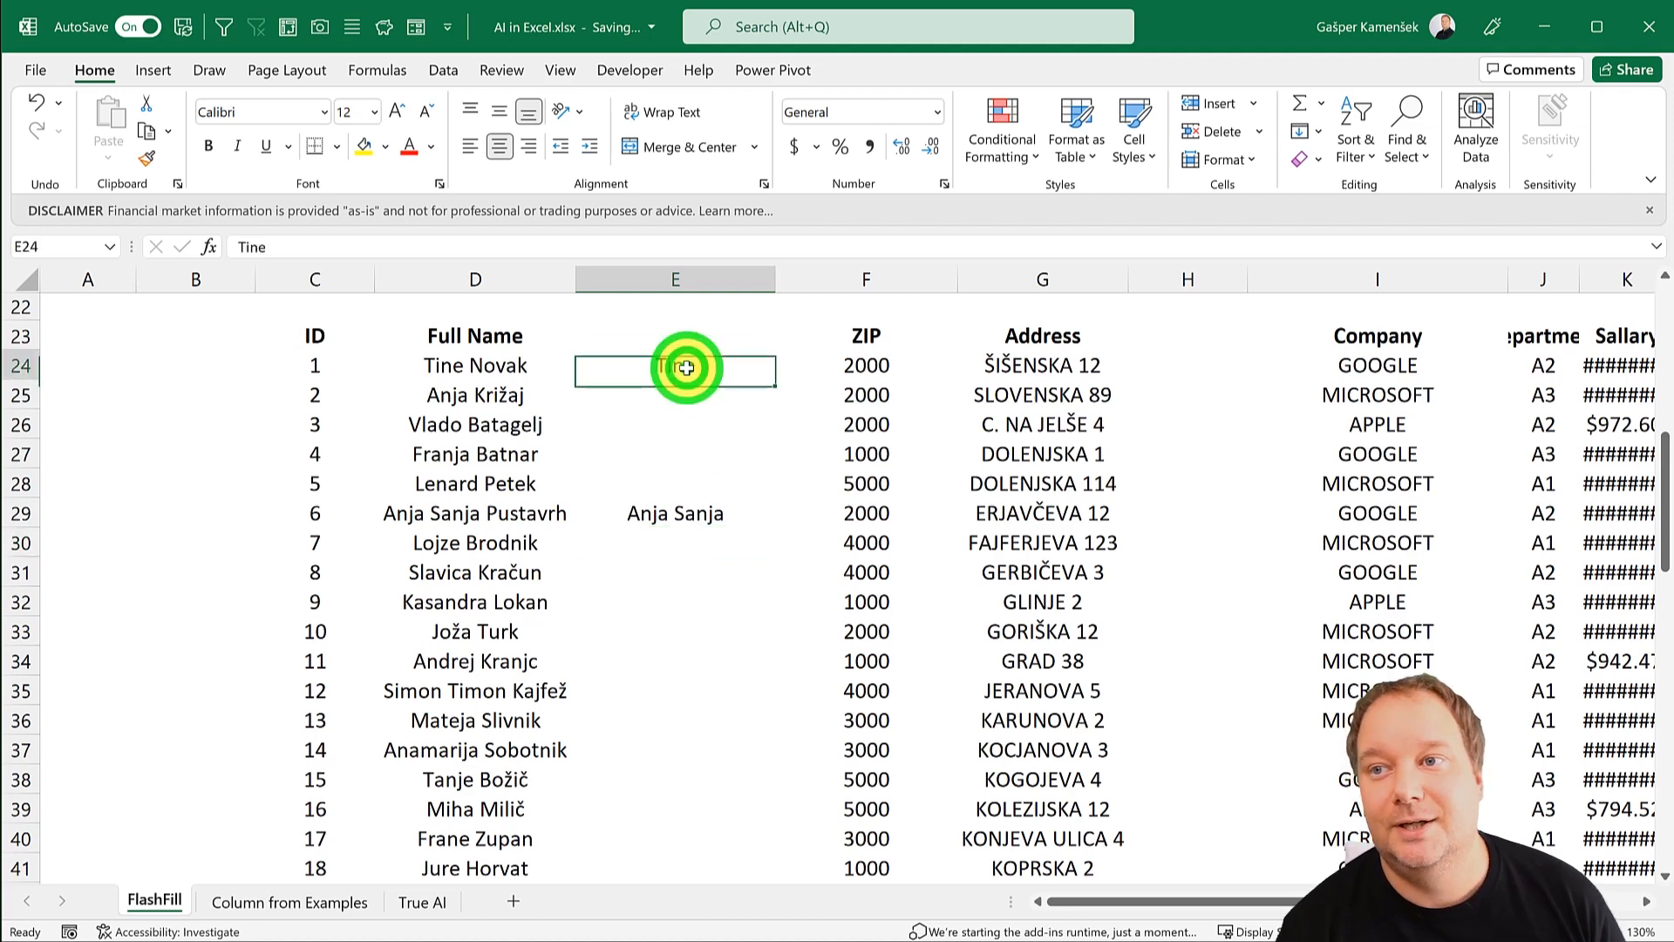
drag(687, 367, 636, 852)
scroll(673, 578, up, 12)
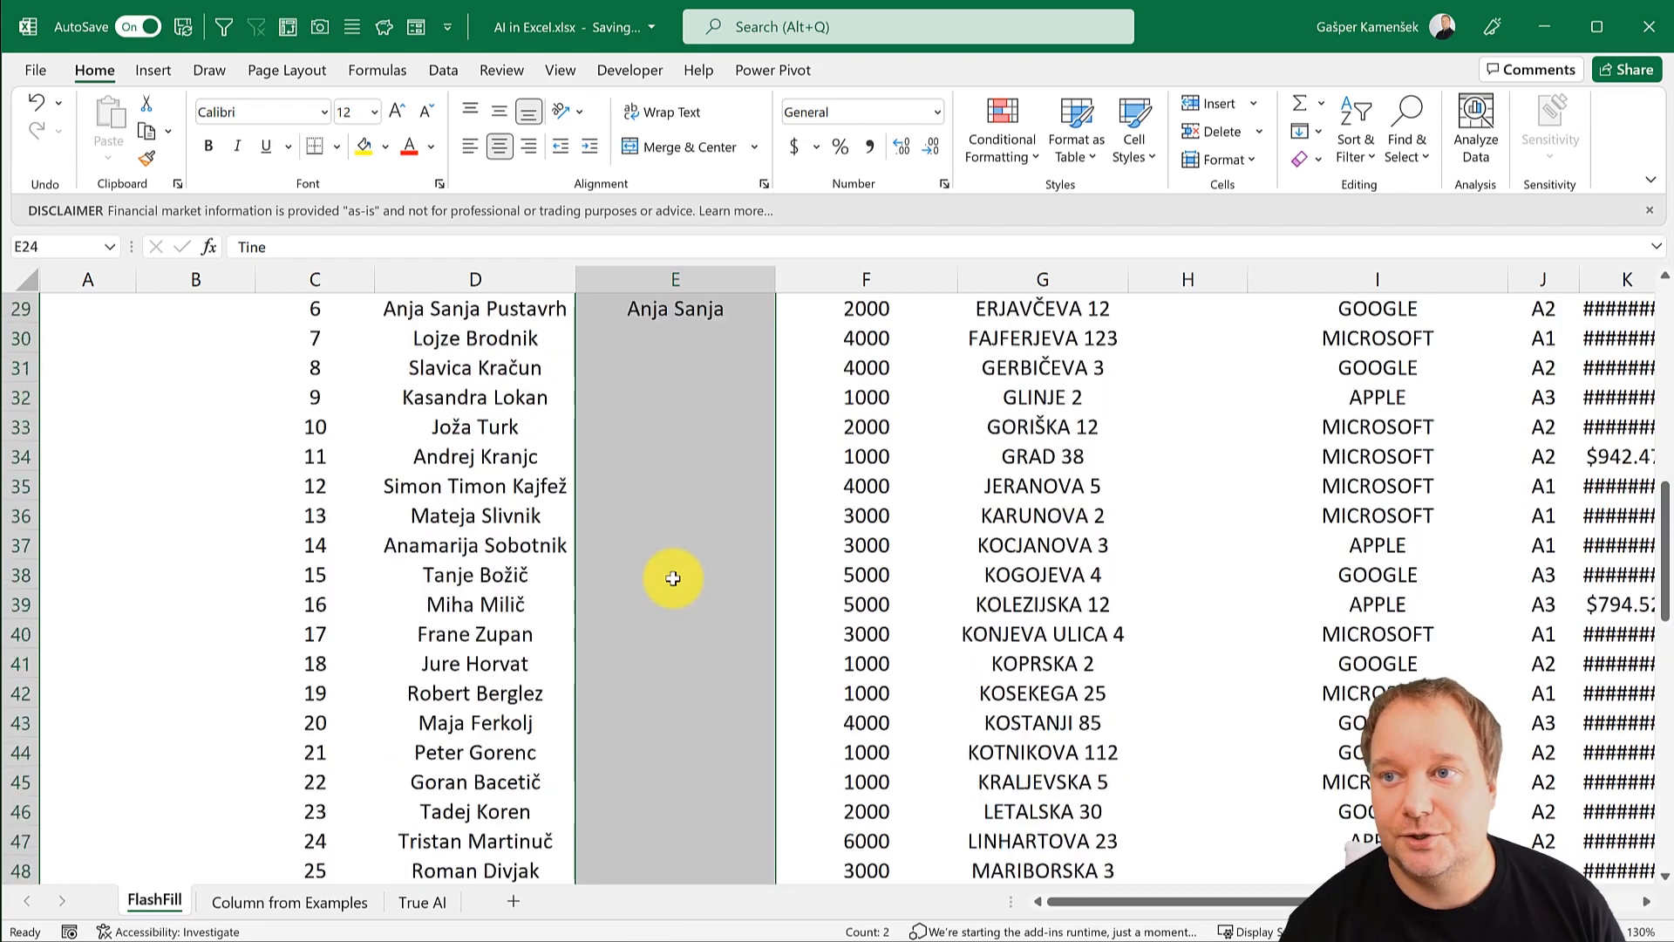
scroll(672, 578, up, 6)
scroll(672, 576, down, 2)
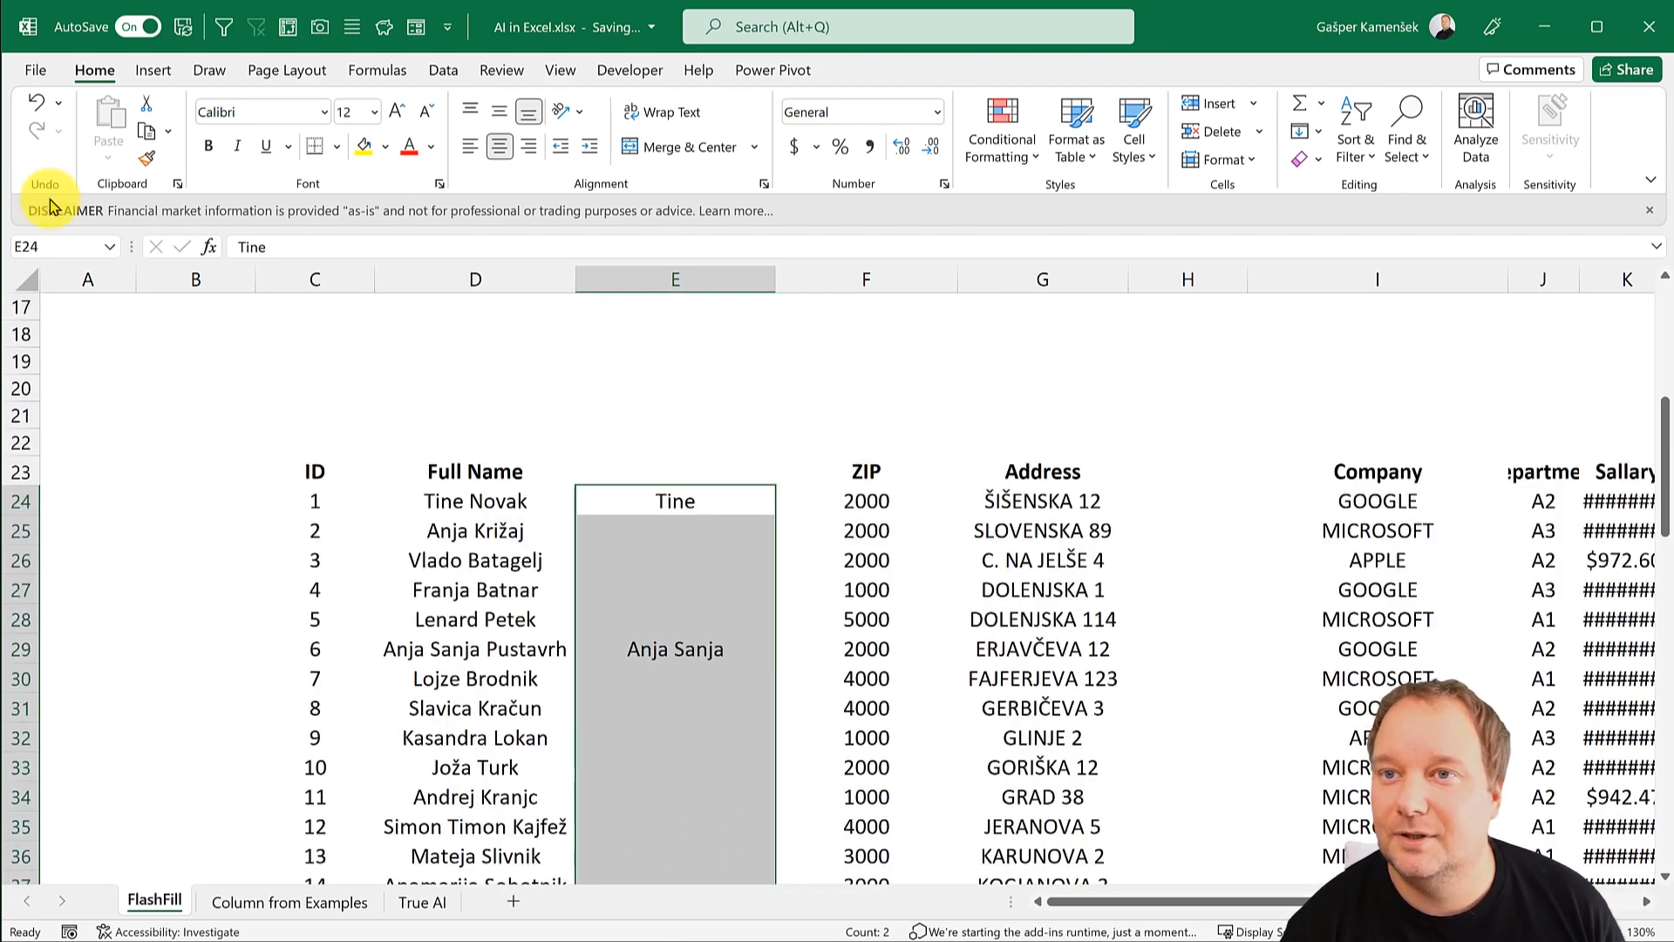
click(1326, 132)
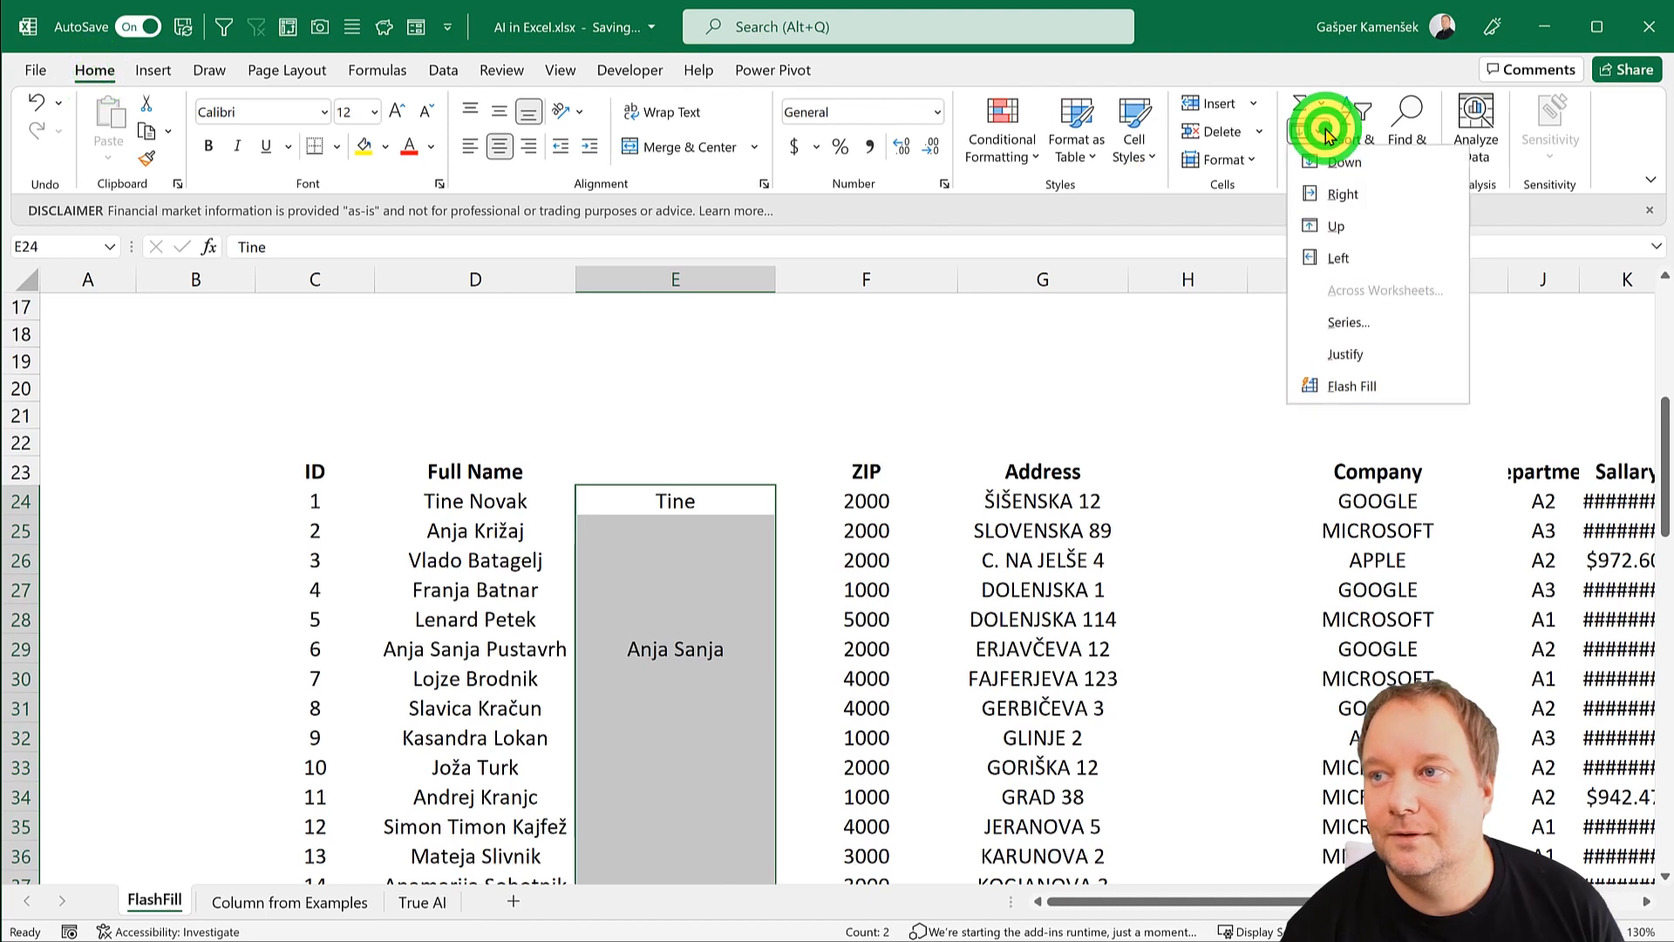
click(1373, 381)
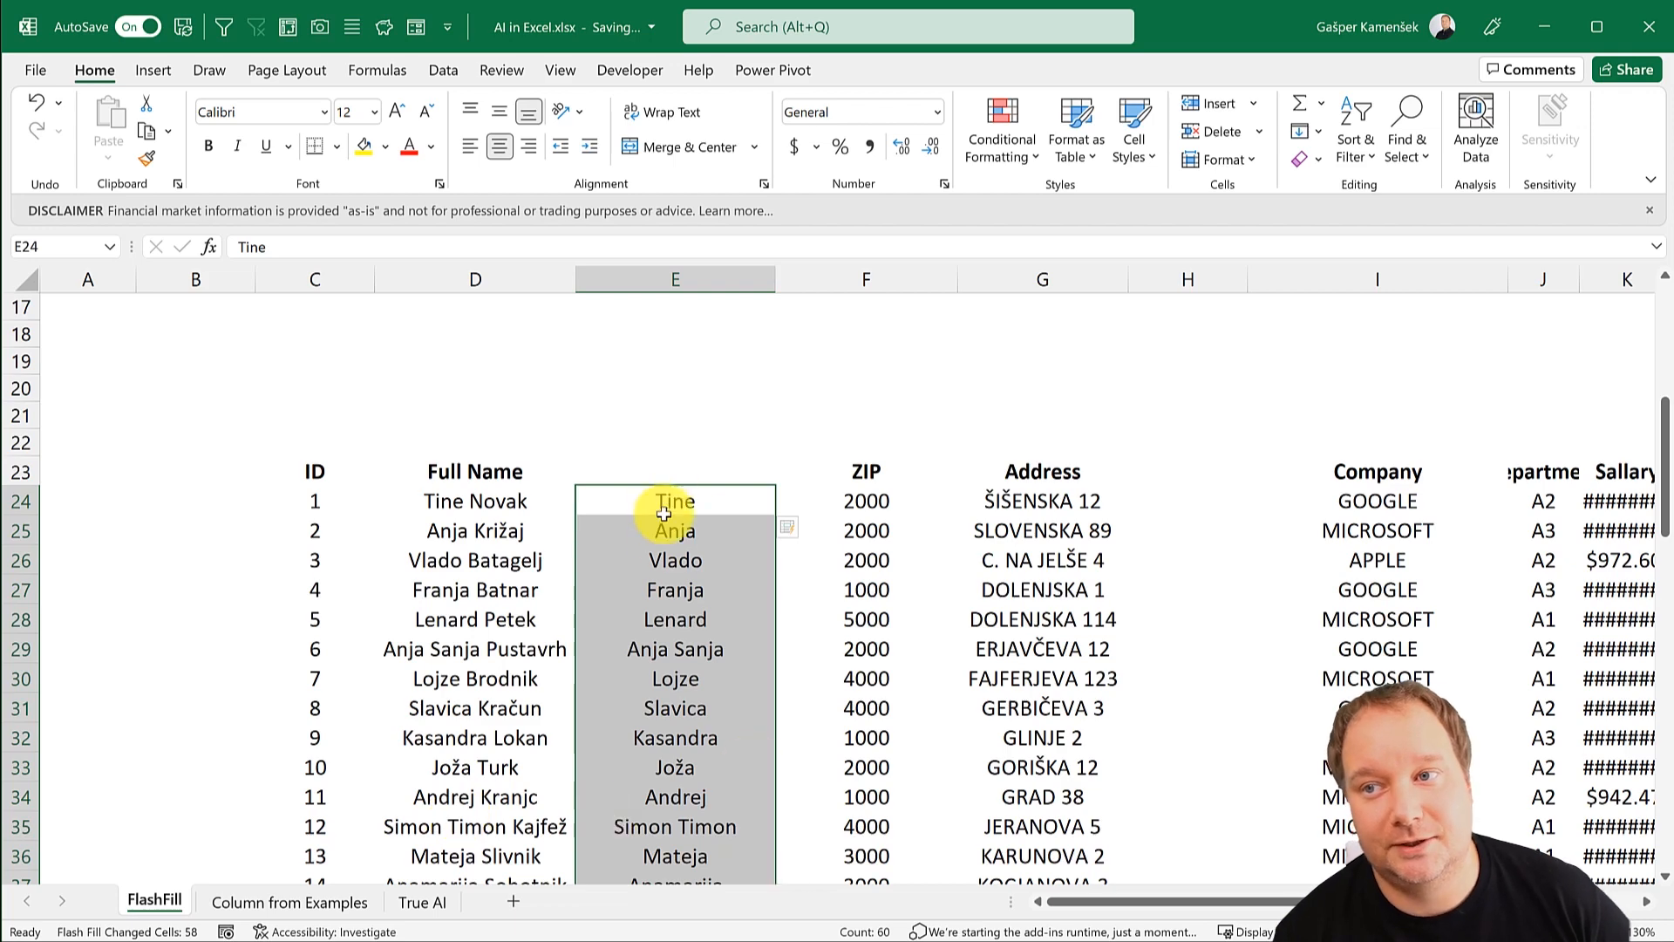
scroll(665, 685, down, 5)
scroll(665, 687, down, 2)
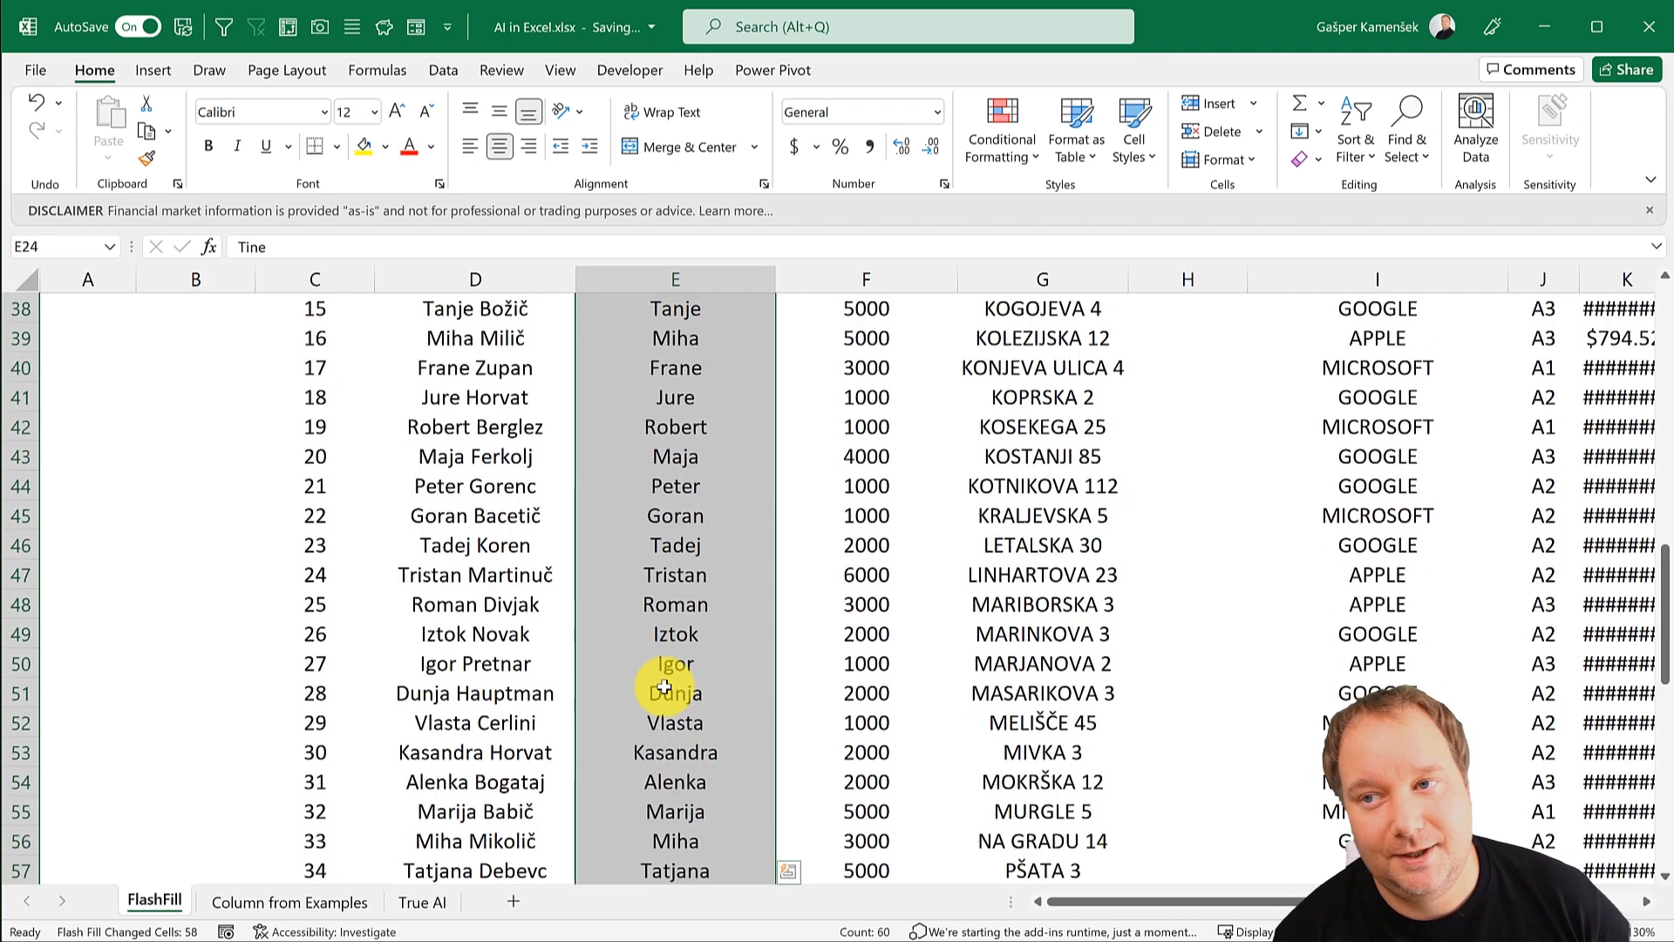
scroll(665, 687, up, 9)
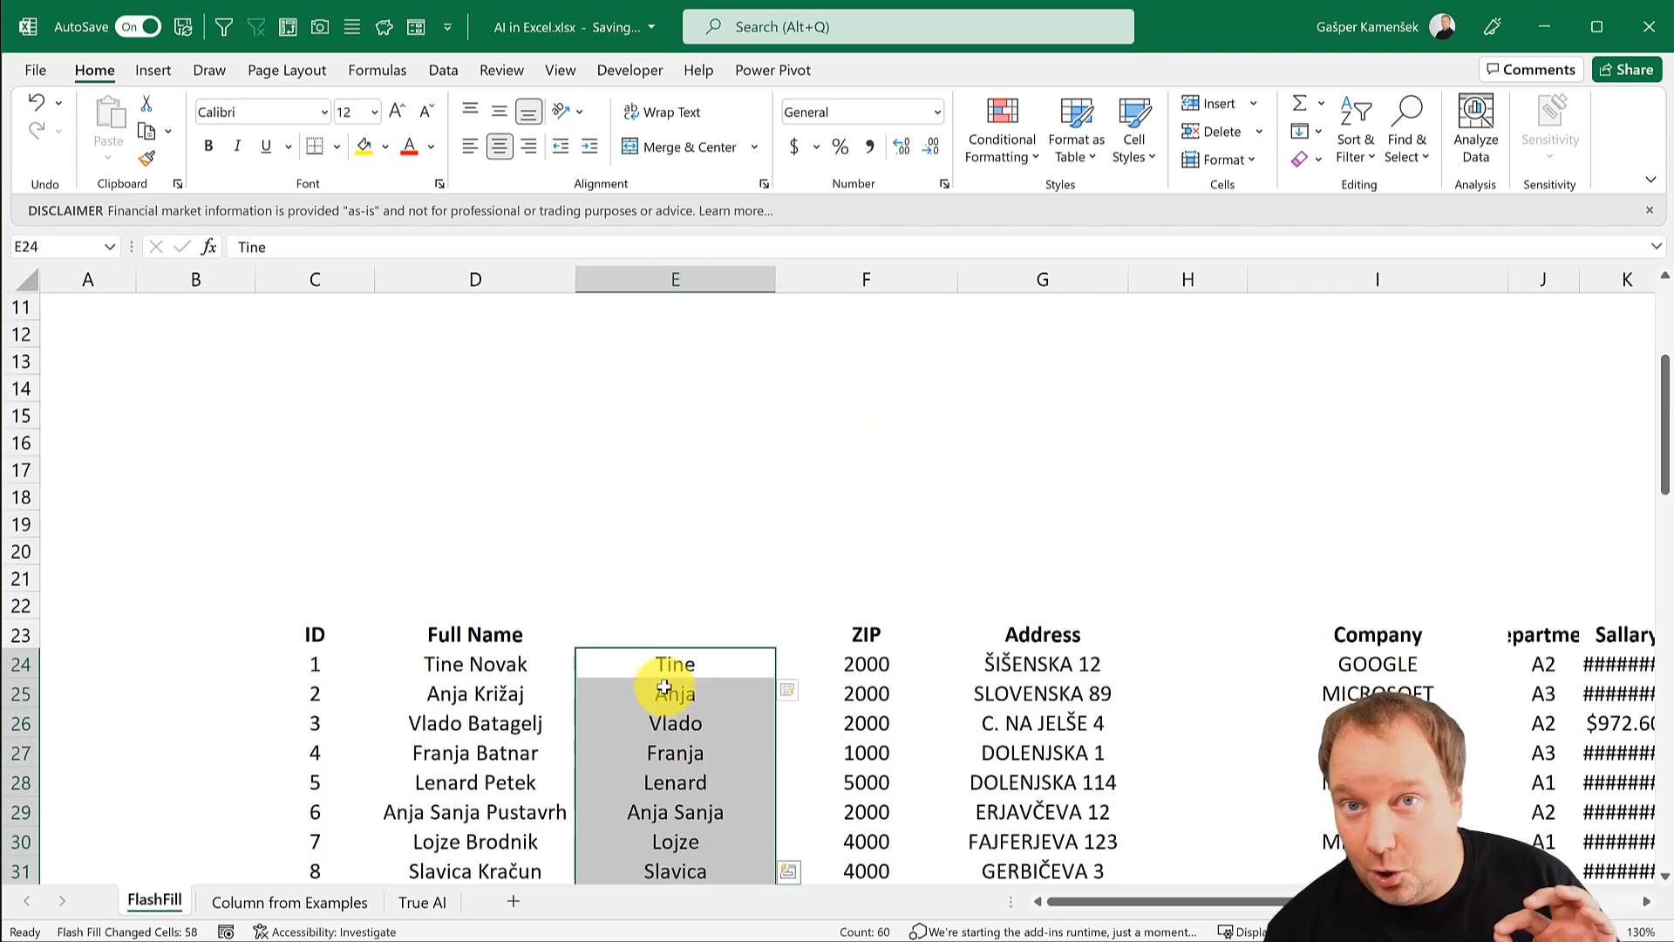
Step: Enter the birth years from G5 and G6 in H5 and H6, accepting the Flash Fill suggestions for H7:H8
scroll(667, 685, up, 4)
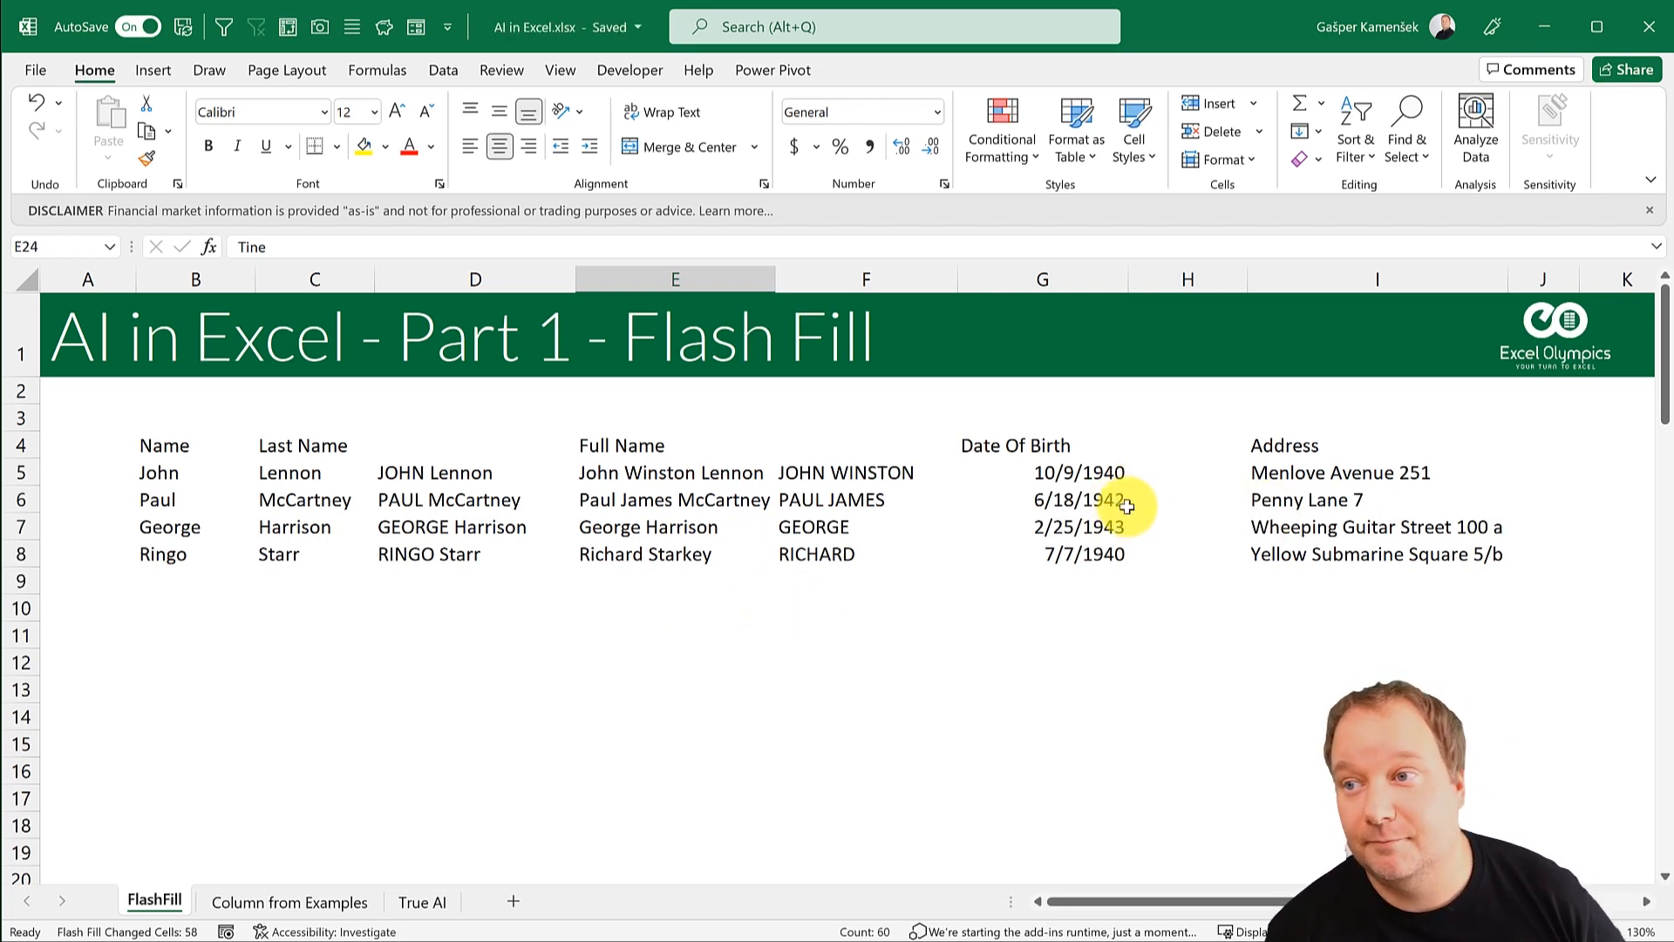
click(1176, 471)
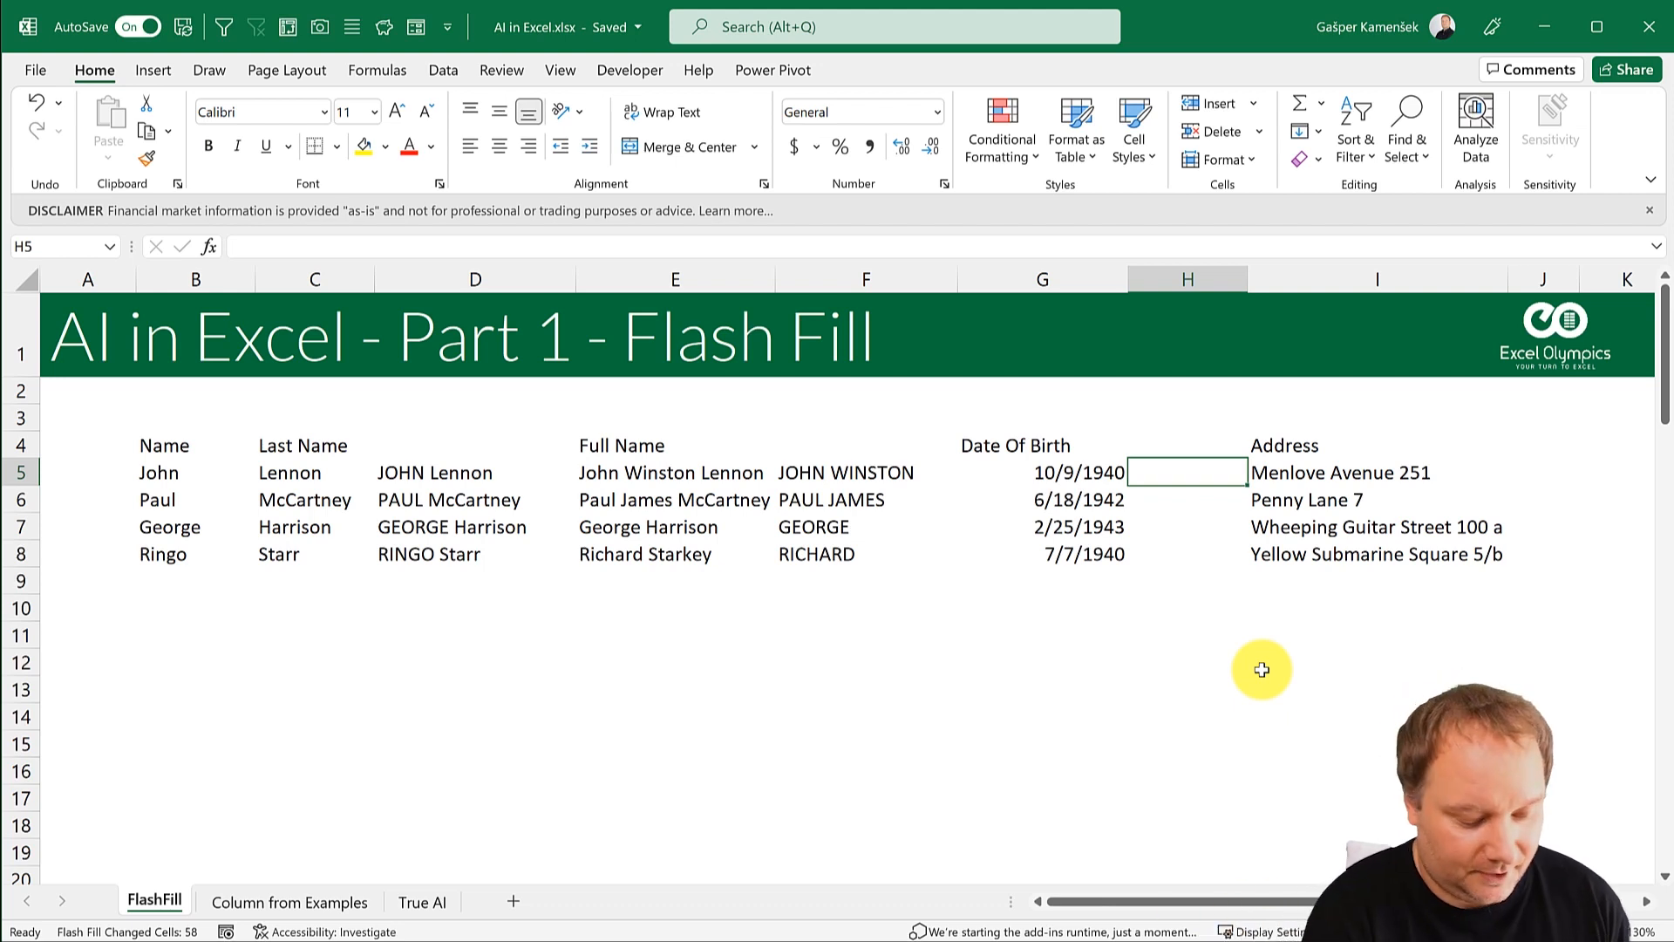
text(1940)
key(Return)
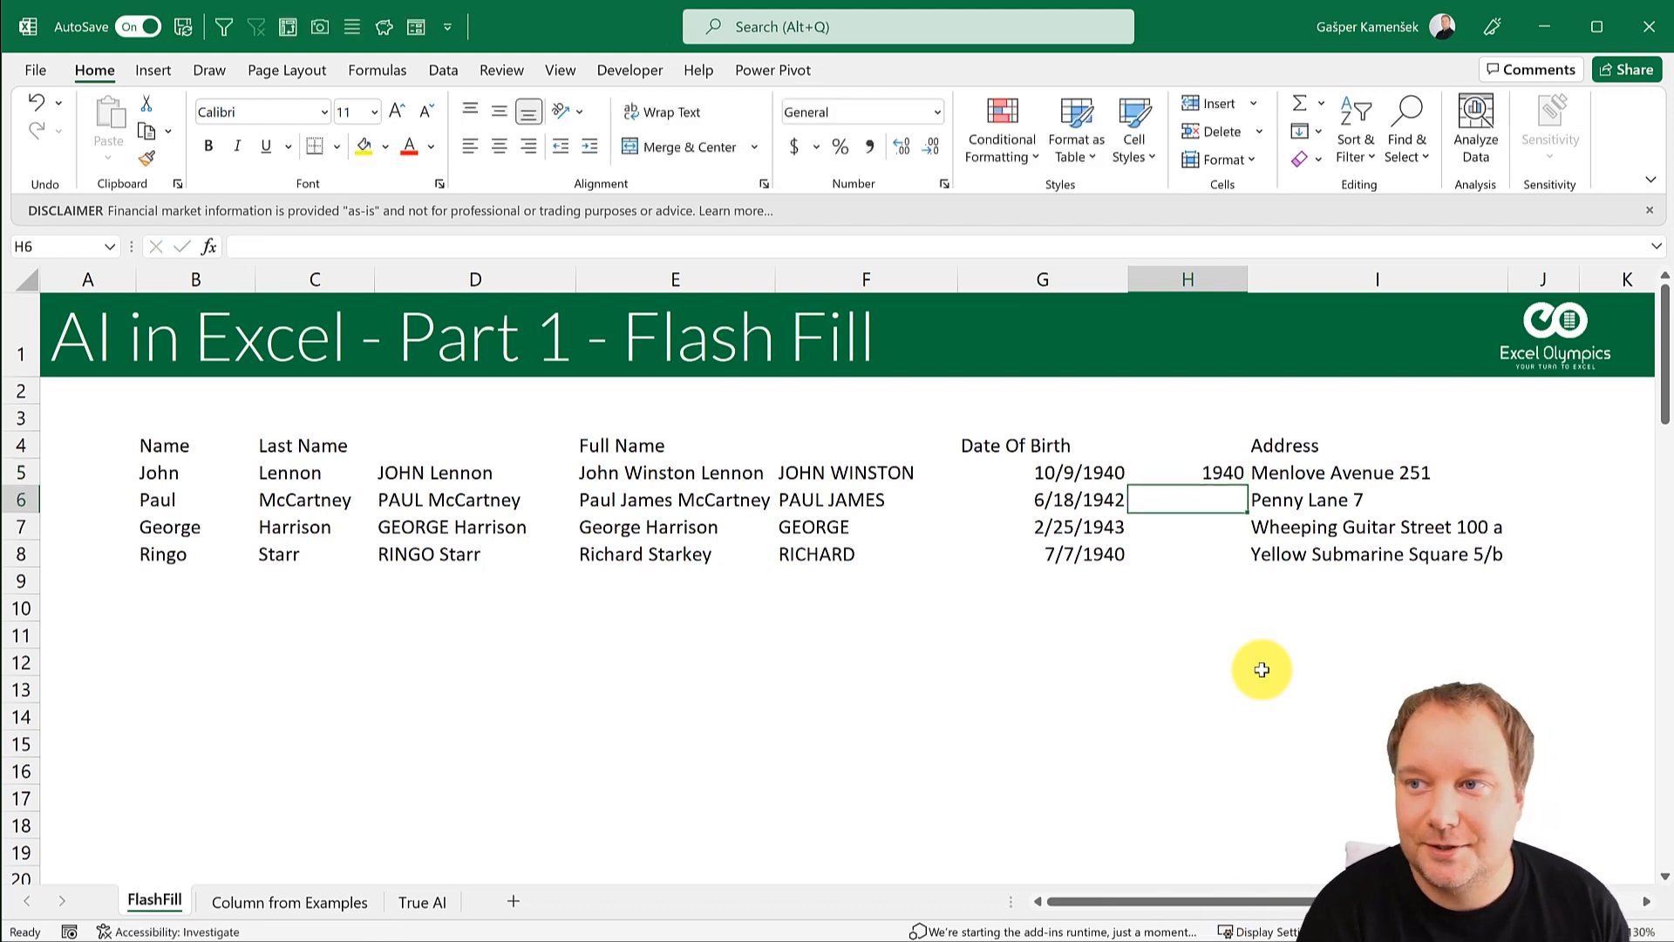
text(1942)
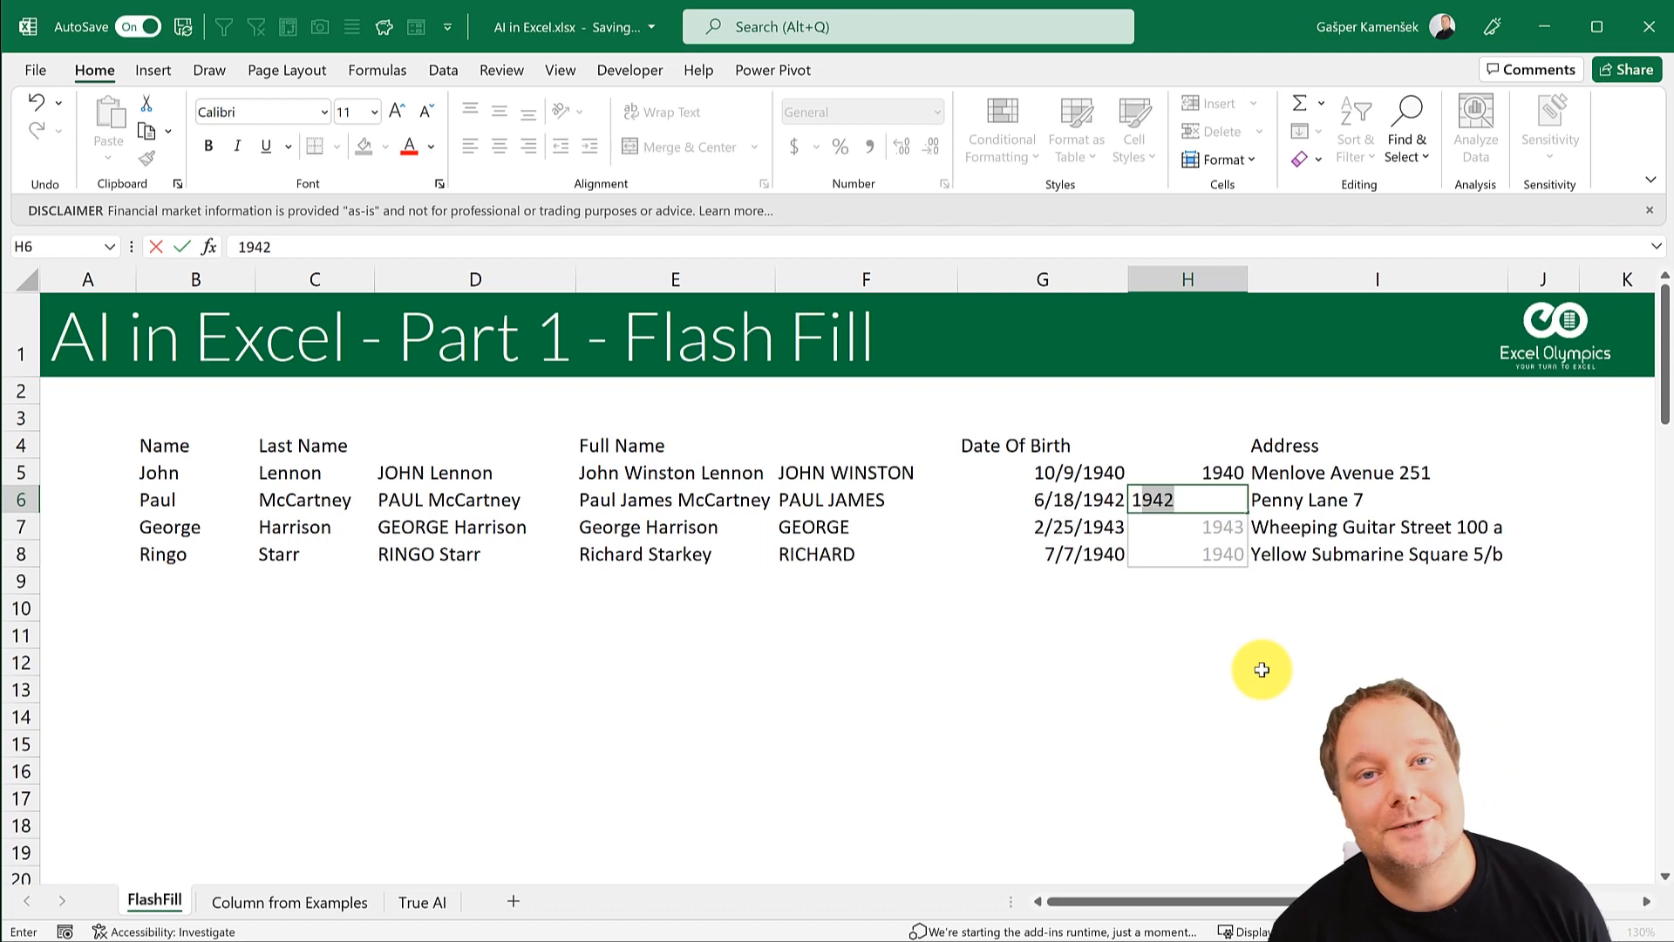
key(Return)
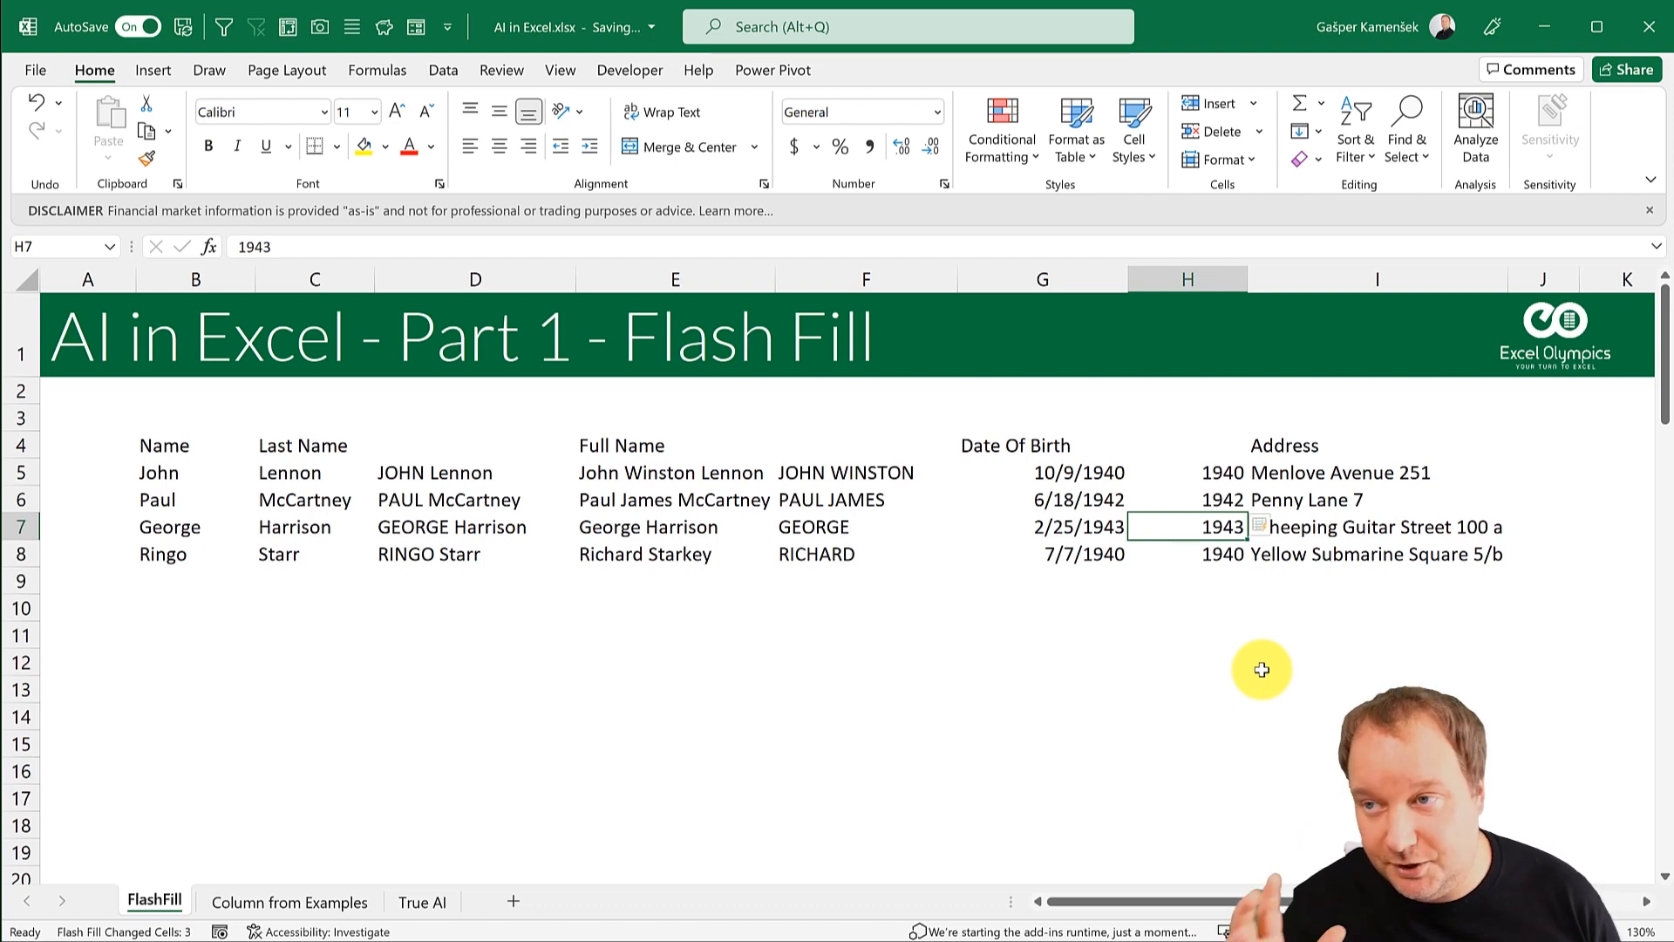
Step: Raise the birth year in G5 by one to test the extracted years in H5:H8, and undo the edit
click(1096, 471)
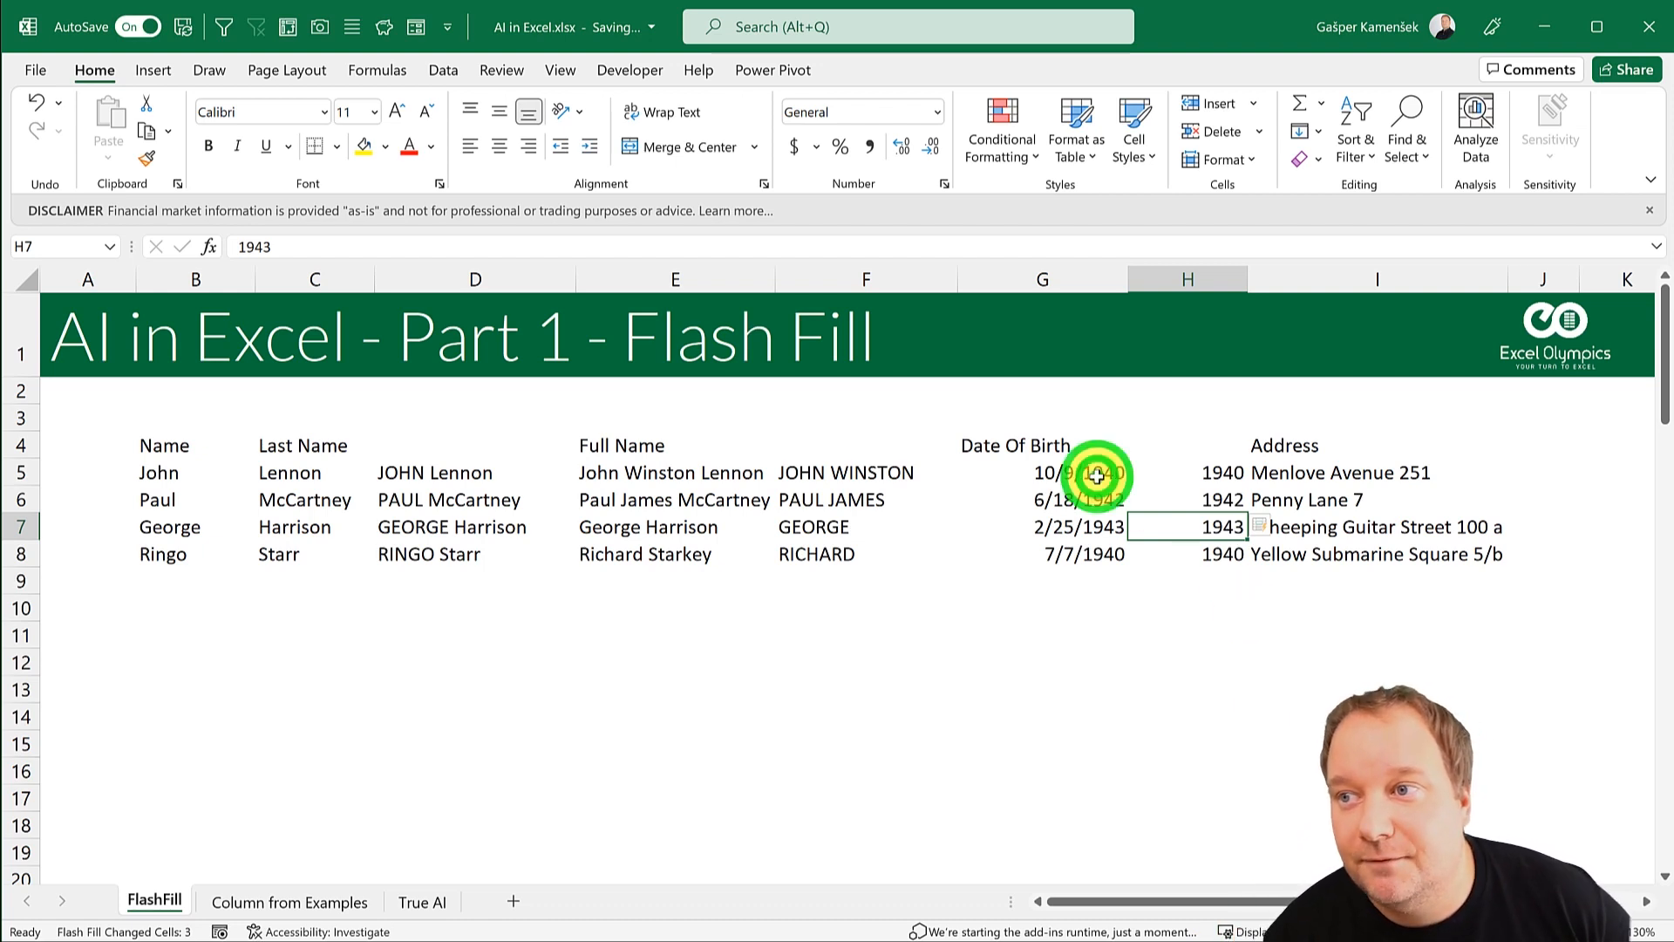
click(326, 250)
key(BackSpace)
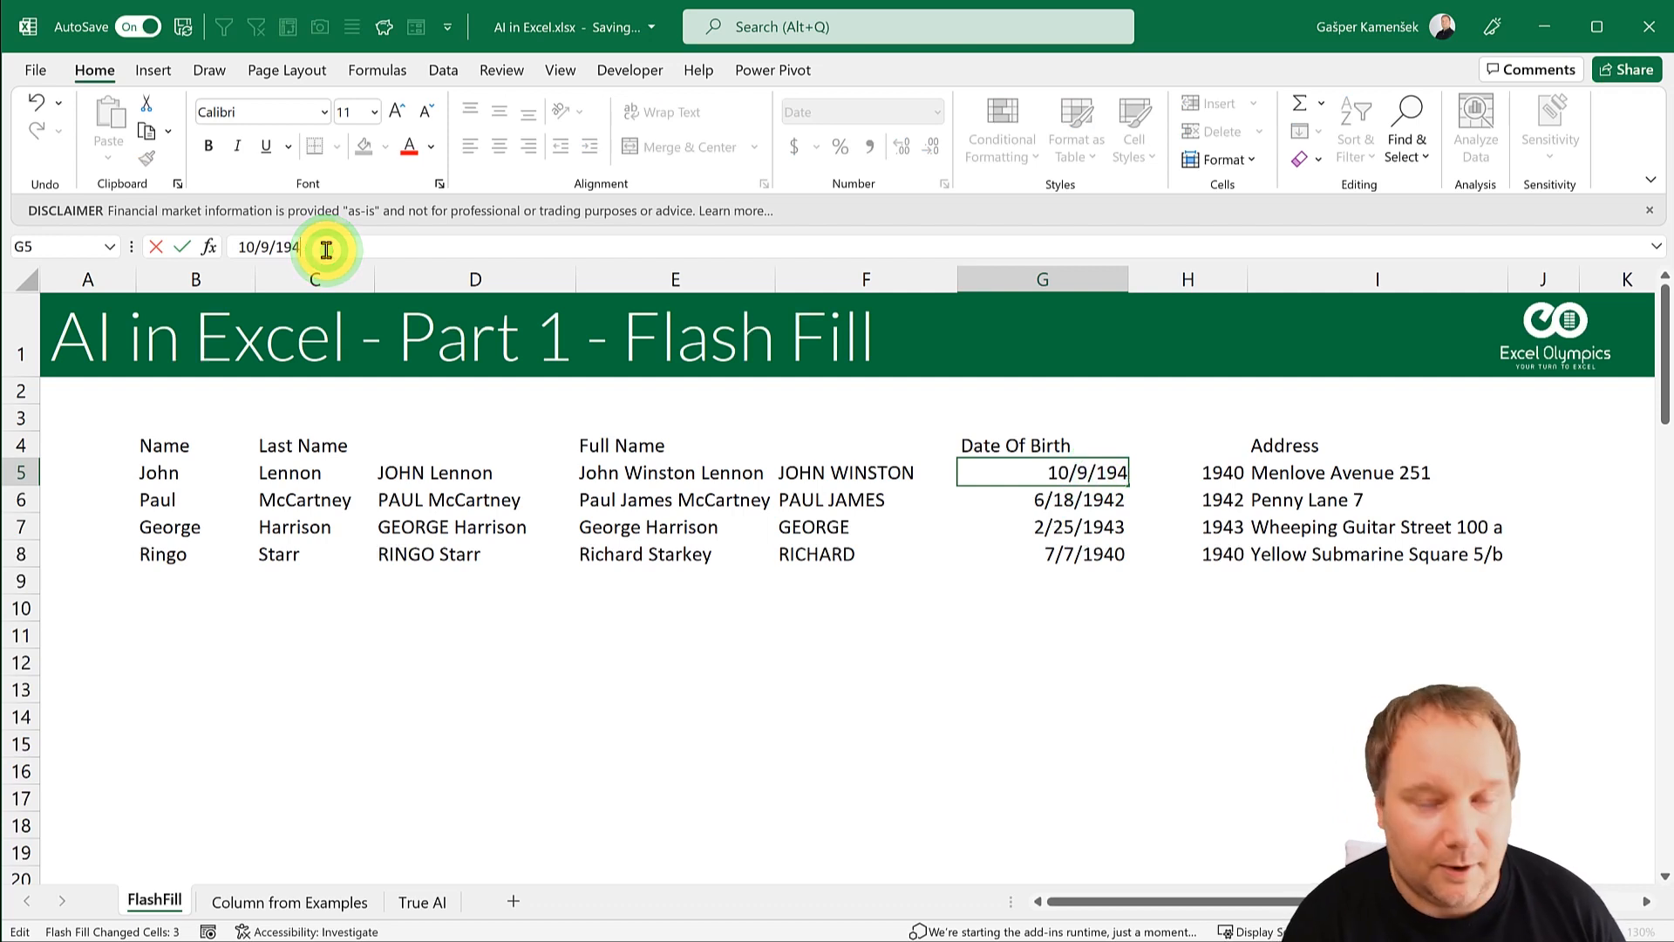
text(1)
key(Return)
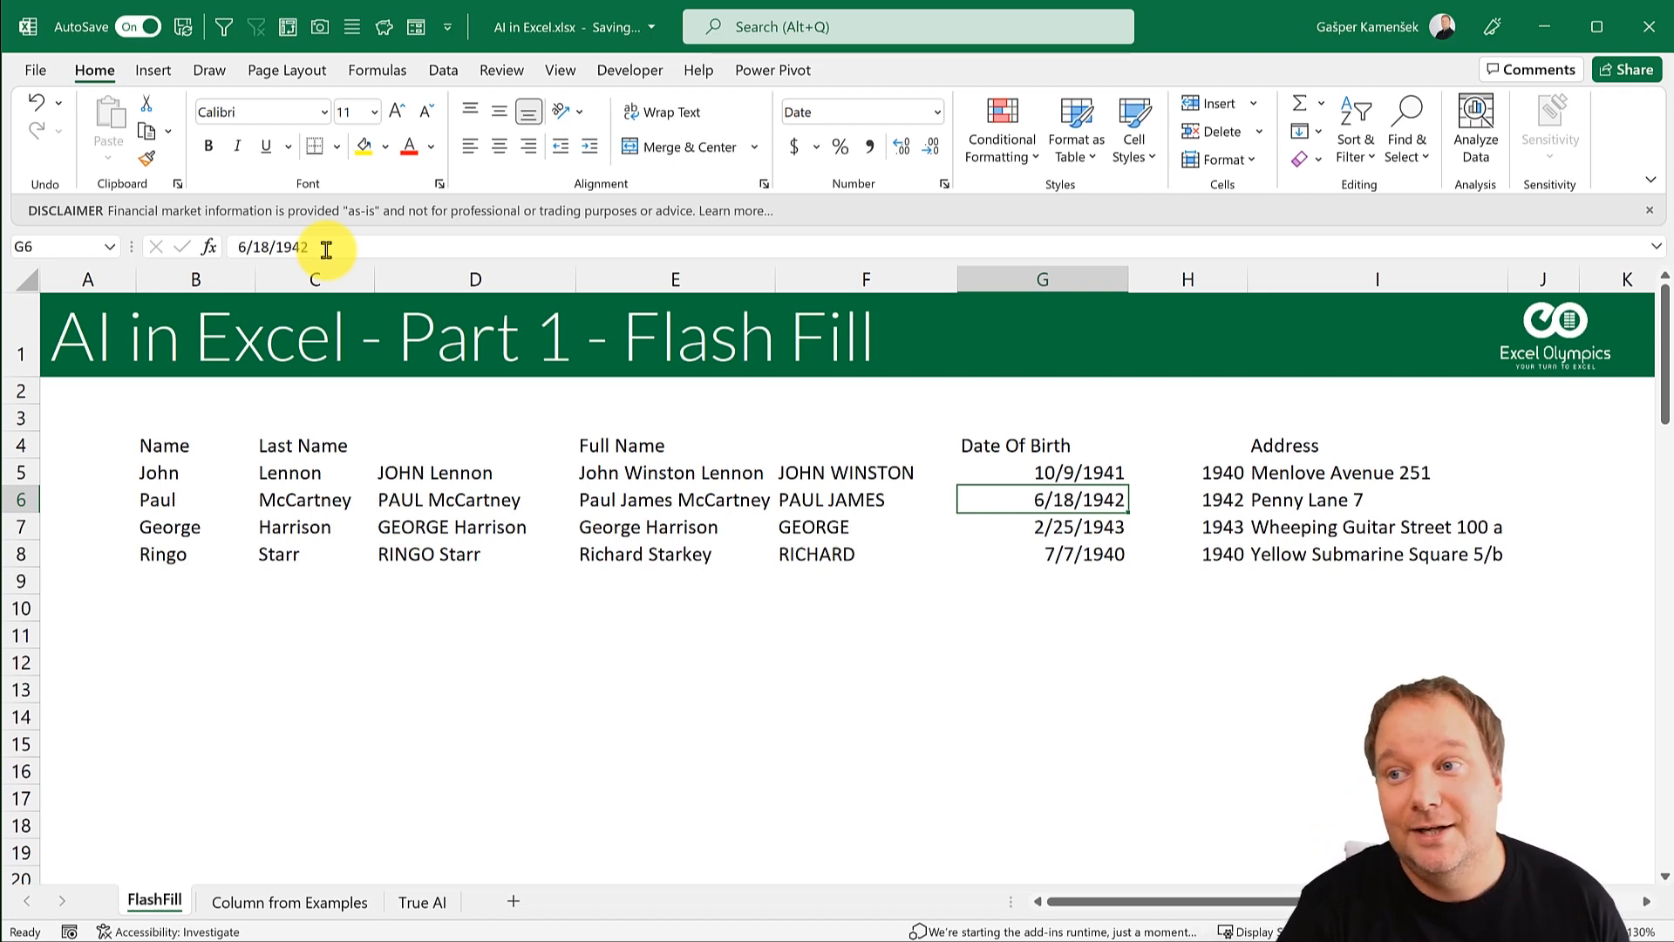
key(ctrl+z)
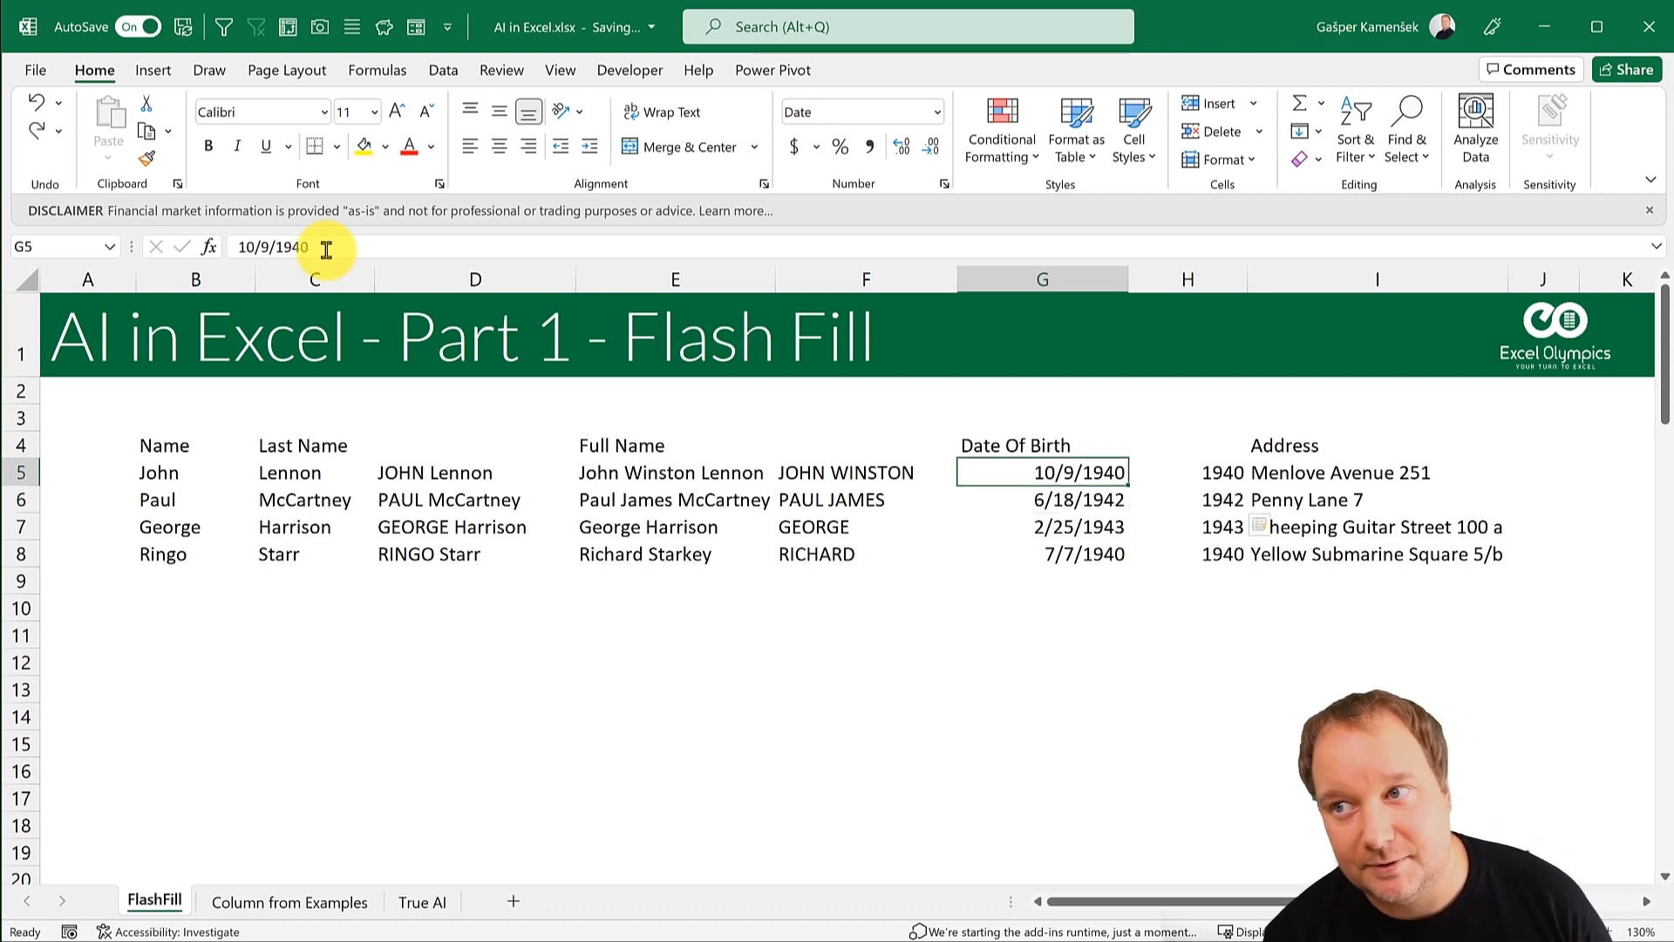
drag(1206, 474, 1199, 554)
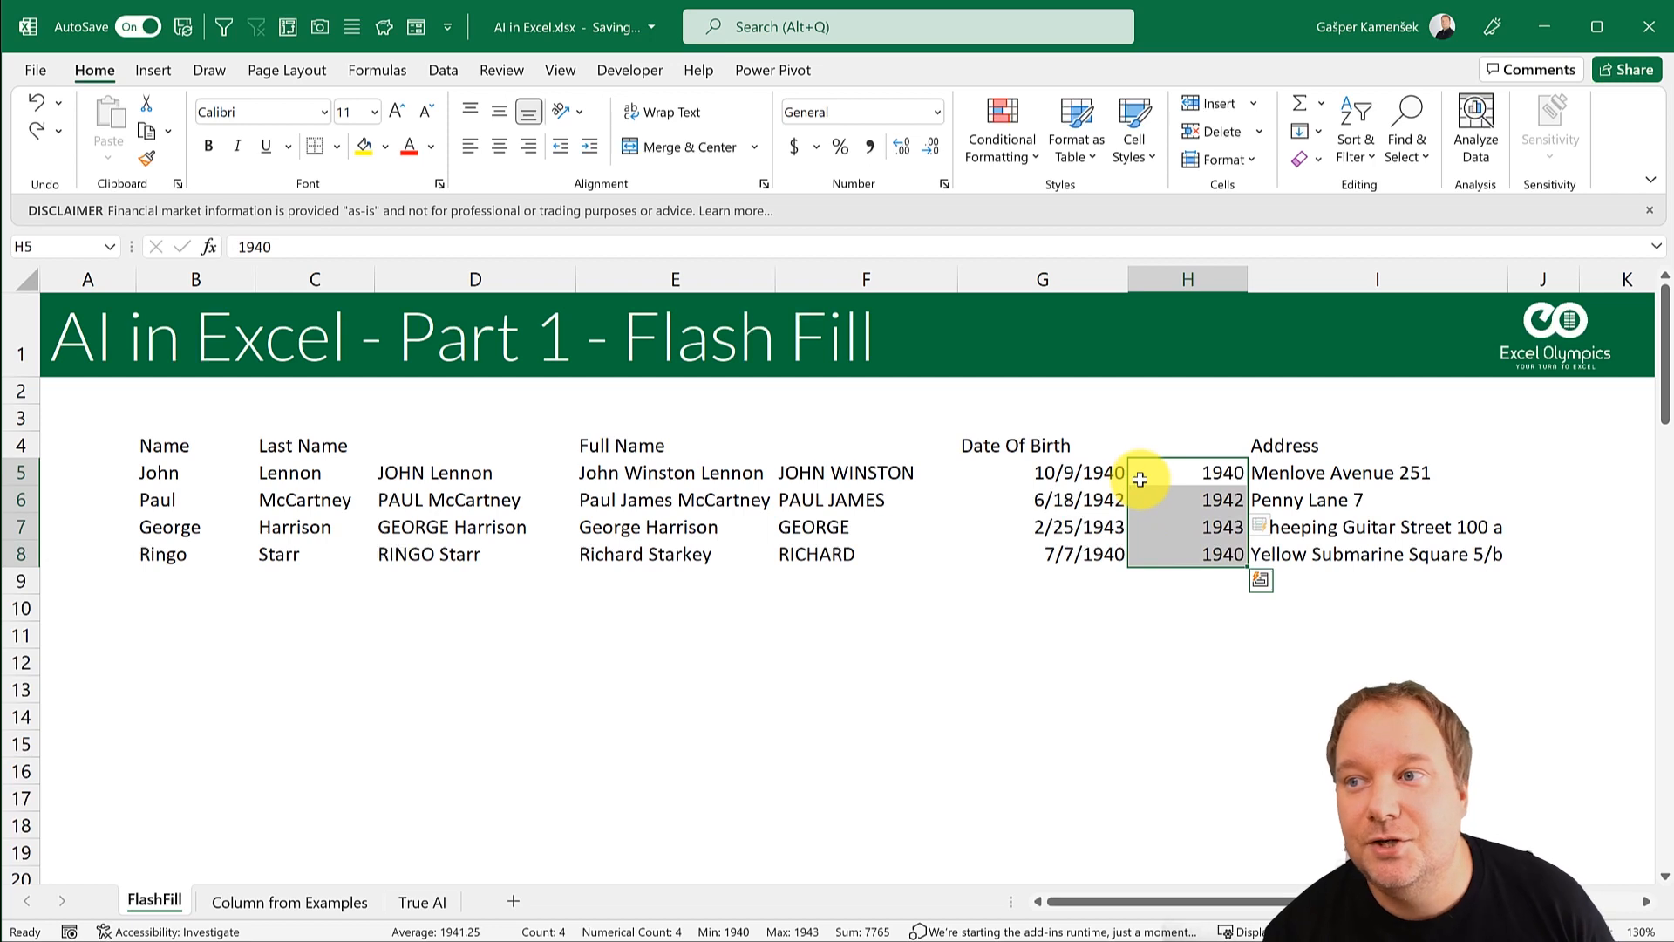
click(1094, 472)
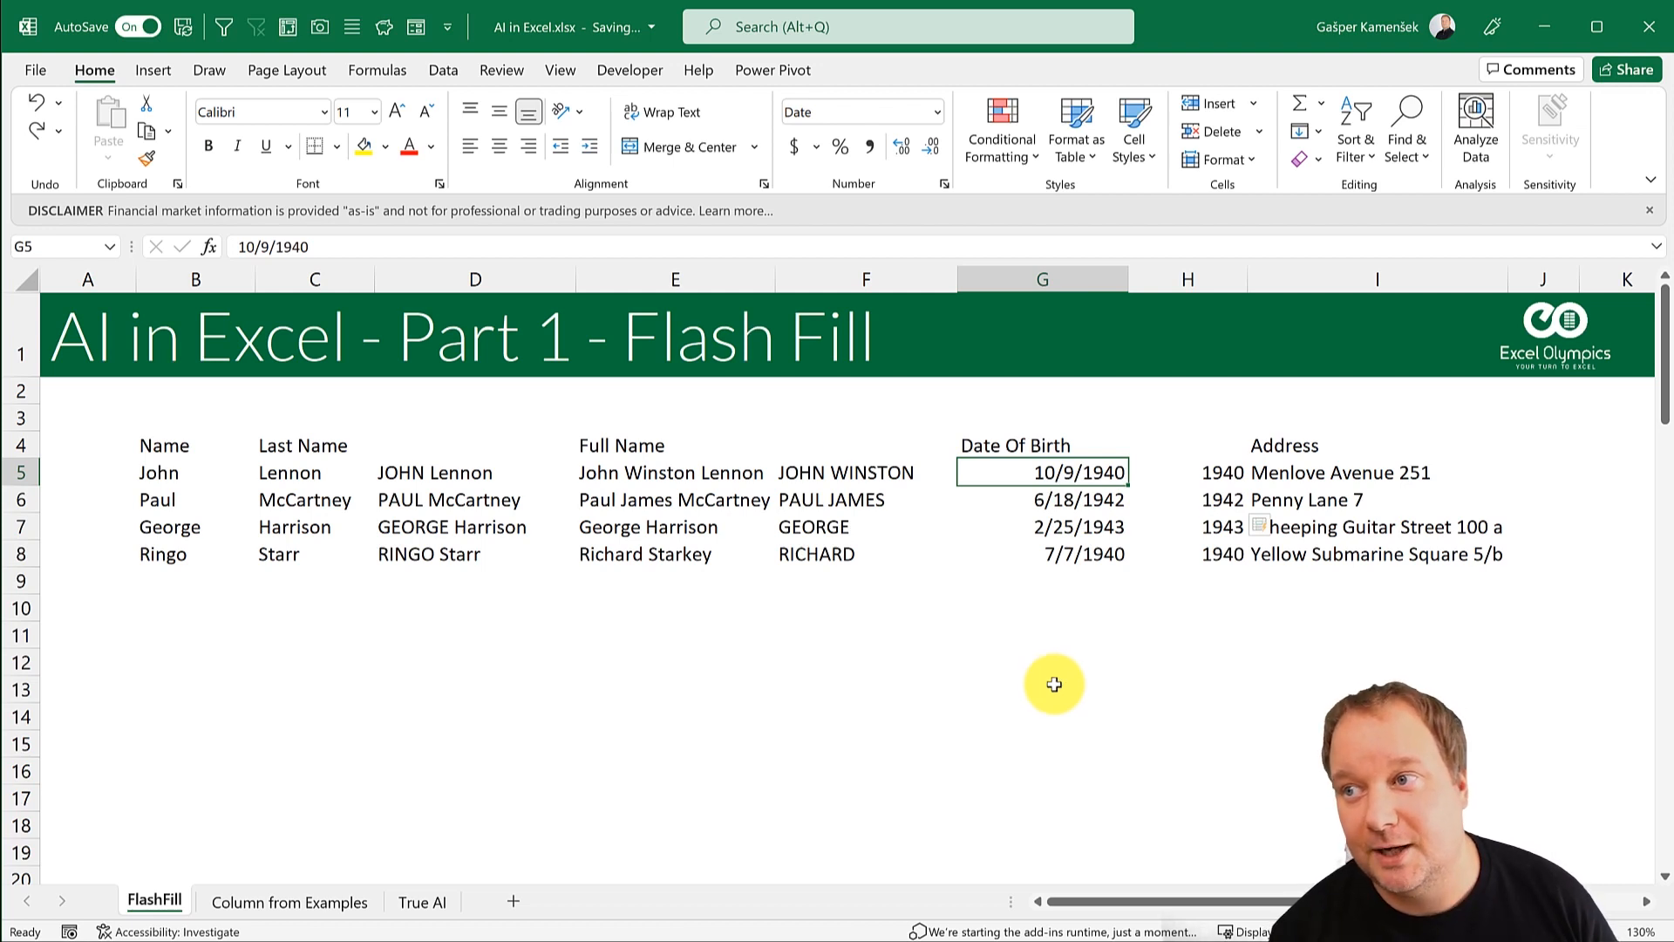
Step: Examine the addresses in I5:I8 for where the house numbers and trailing letters appear
click(1549, 467)
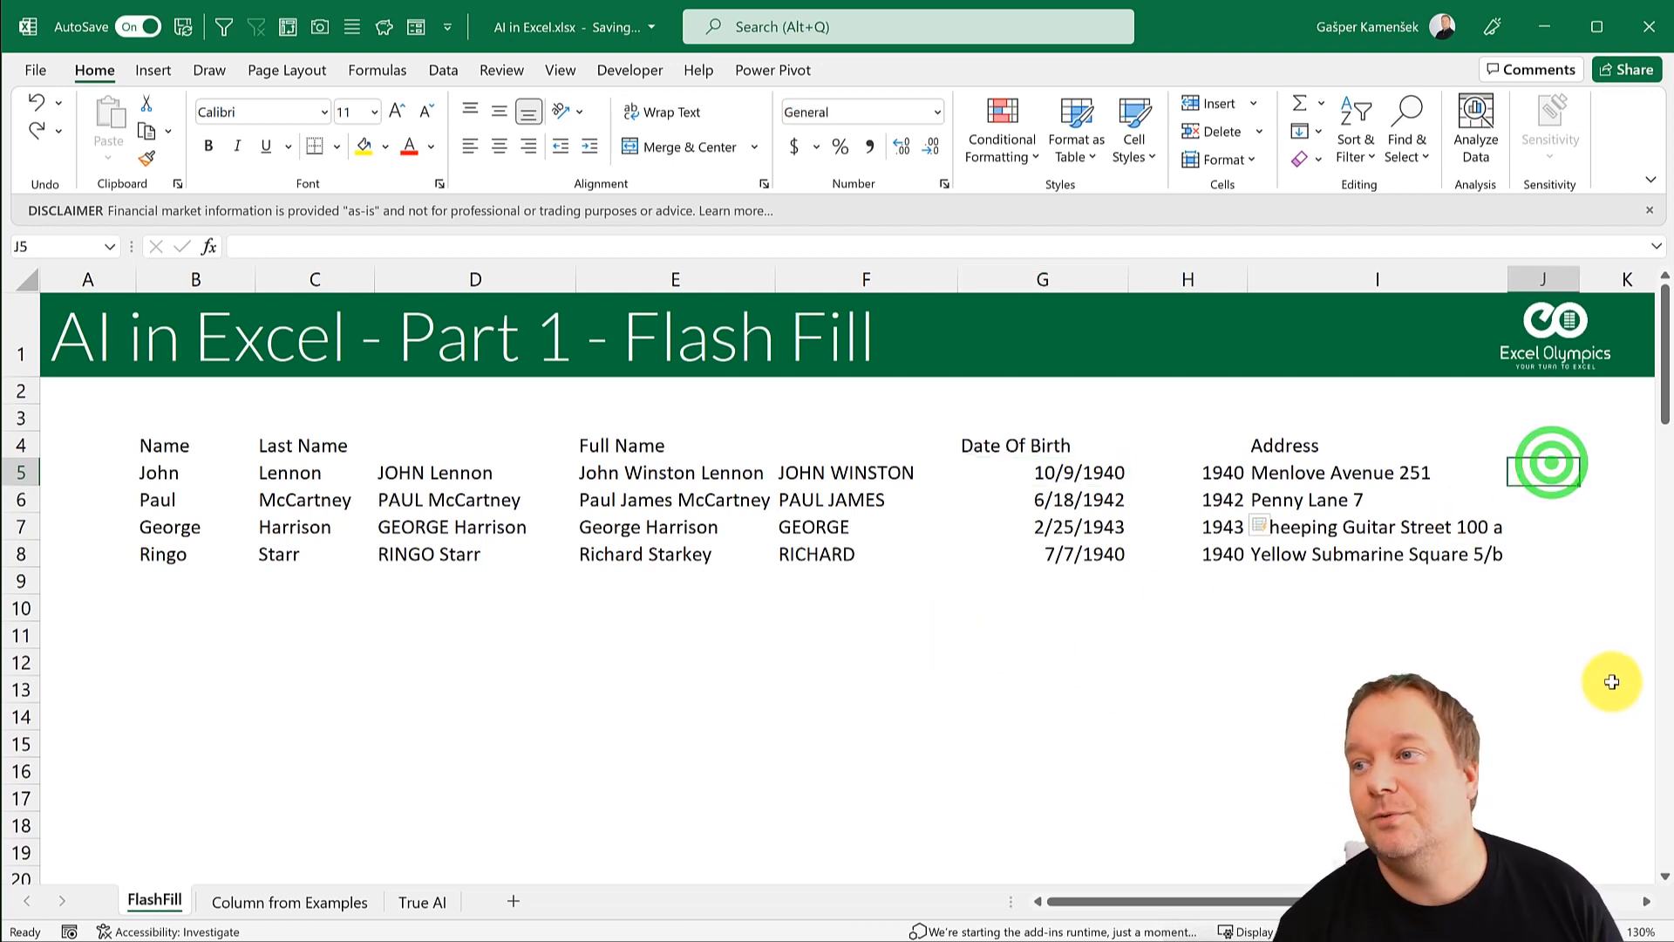
key(Left)
key(Right)
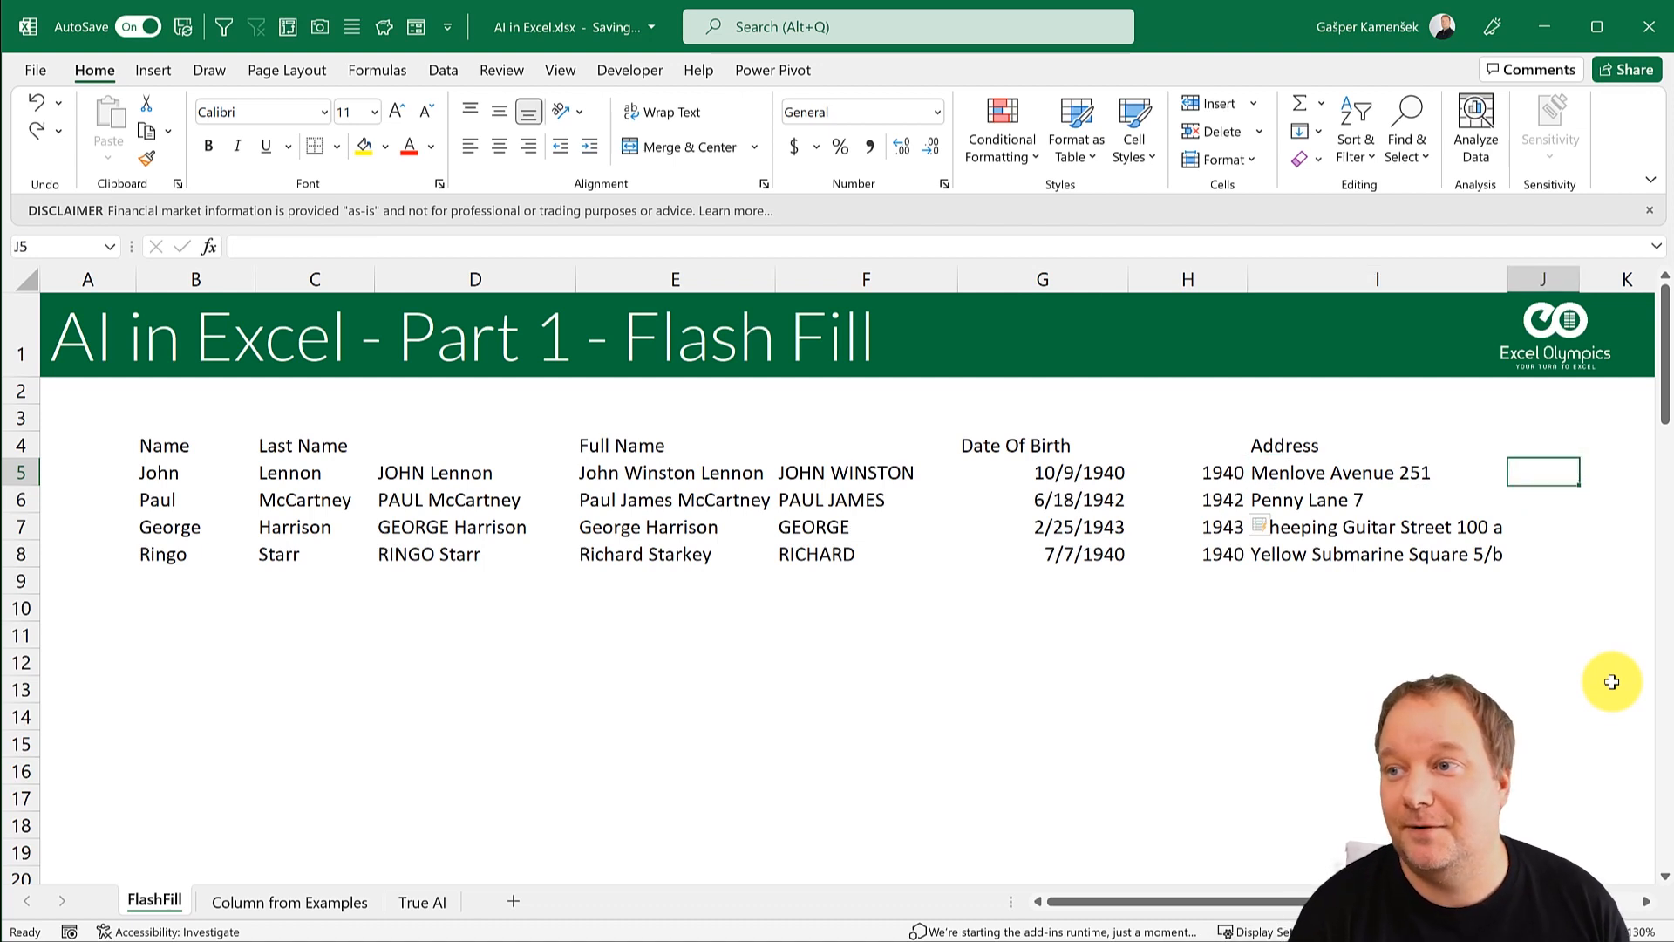
key(Left)
key(Down)
key(Down)
key(Down)
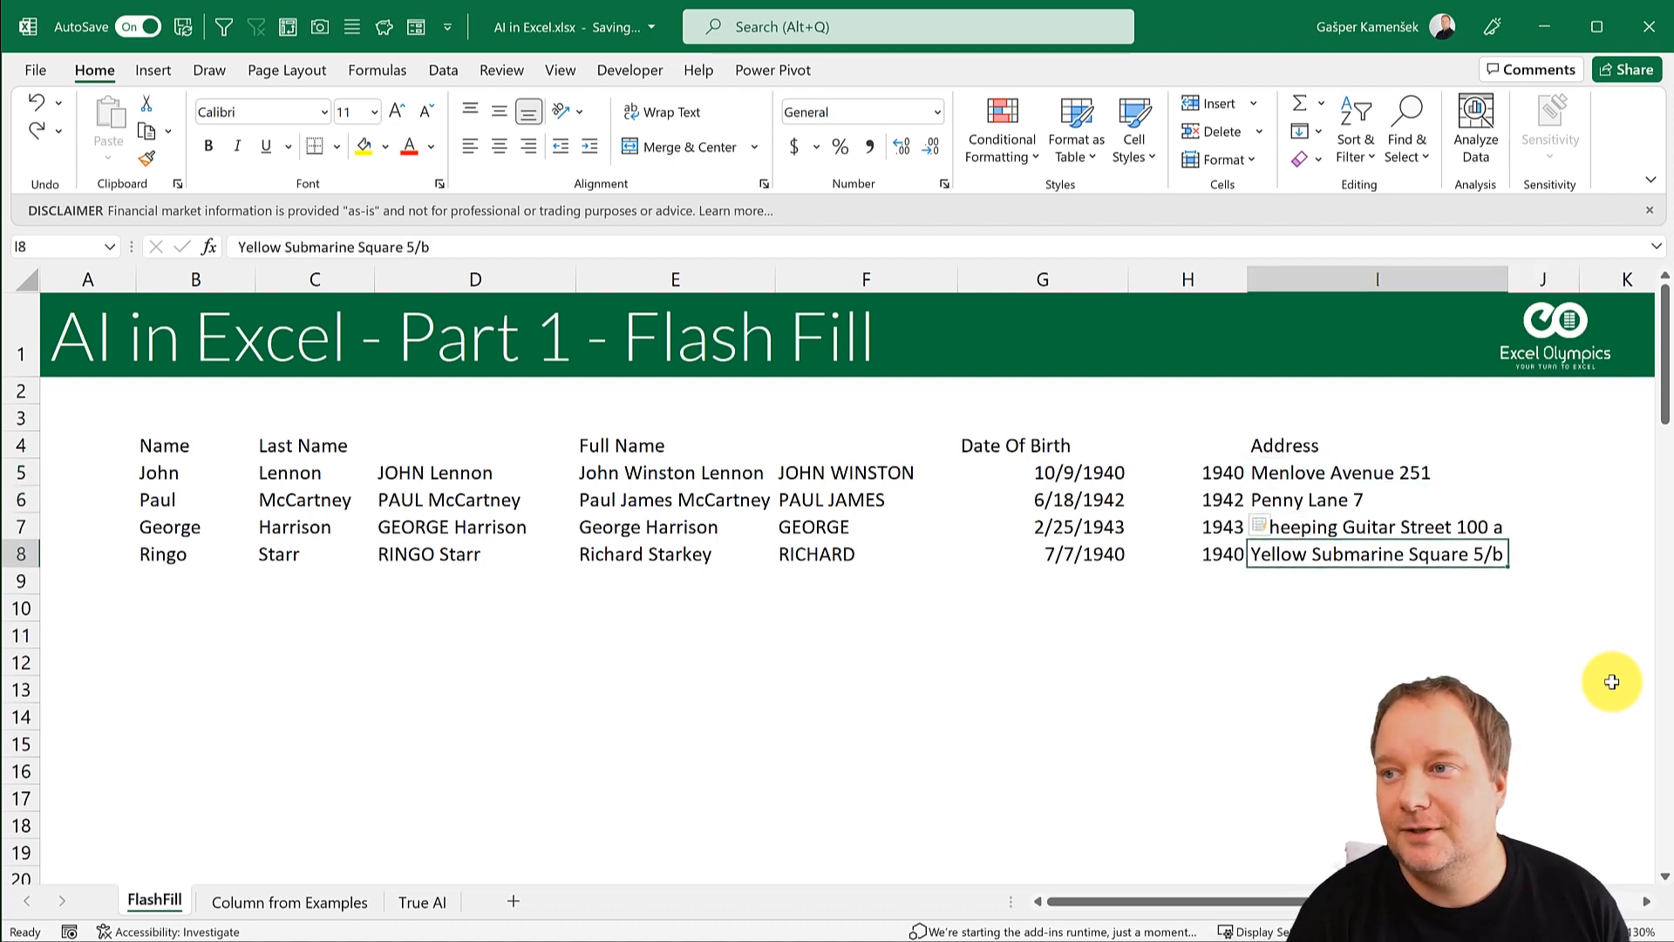
key(Up)
key(Up)
key(Up)
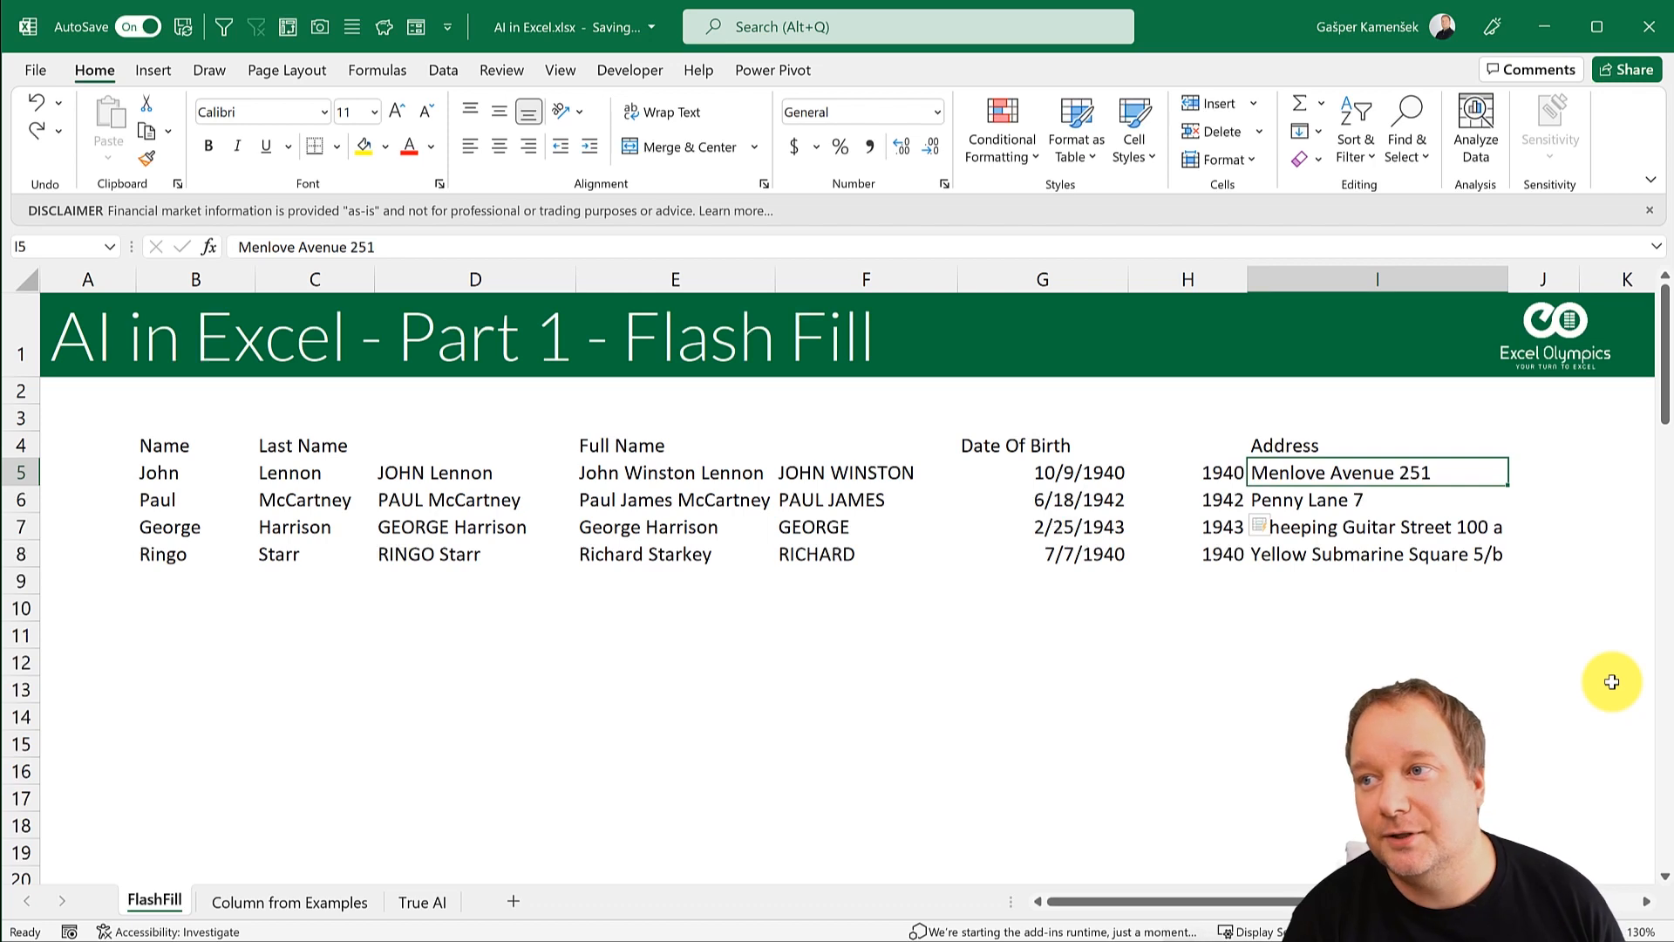
key(Down)
key(Down)
key(Down)
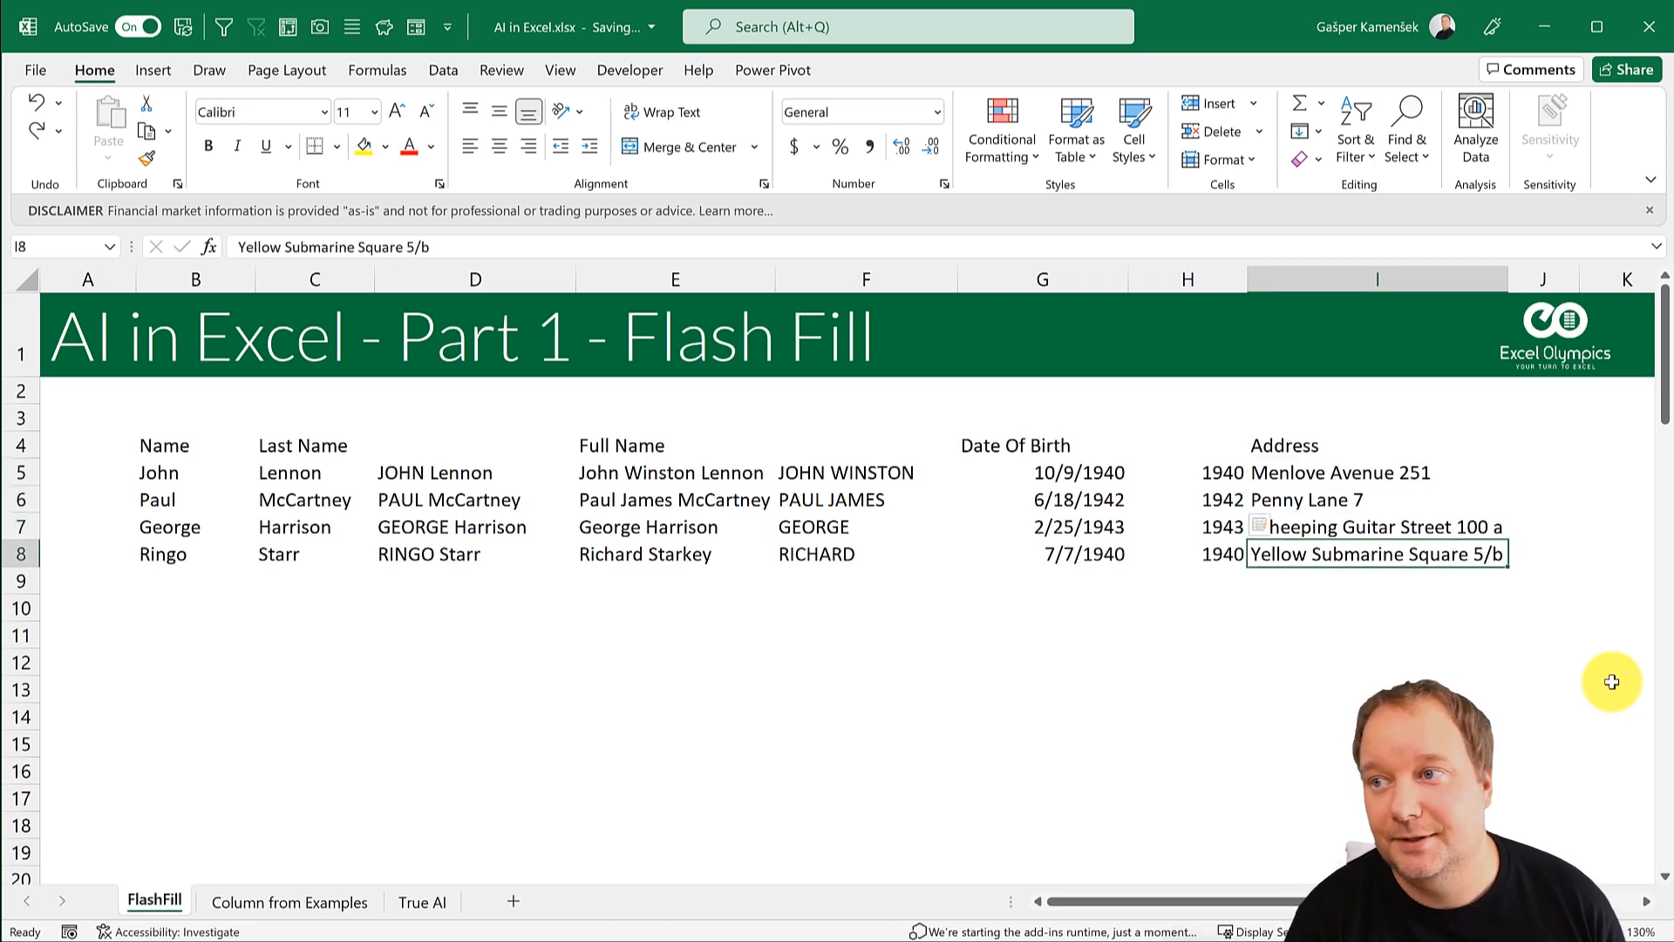
key(Up)
key(Up)
key(Up)
Step: Try entering the house numbers 251, 7 and 100 as plain numbers in J5:J7, abandon 5 in J8, and clear J5:J8
key(Right)
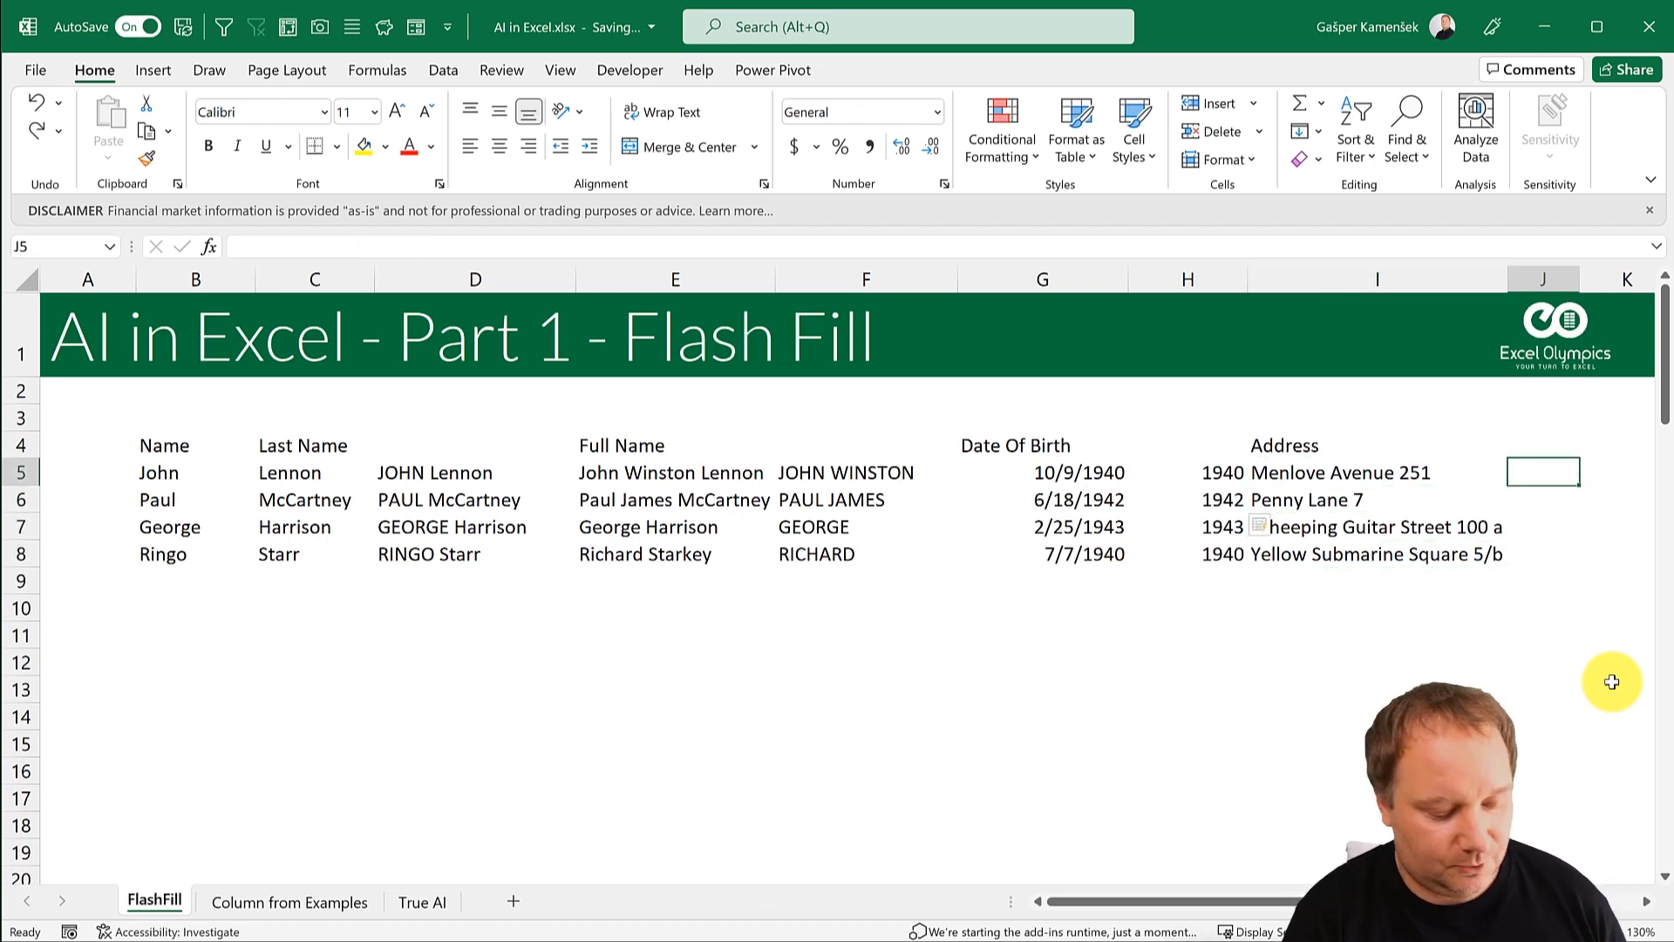
text(251)
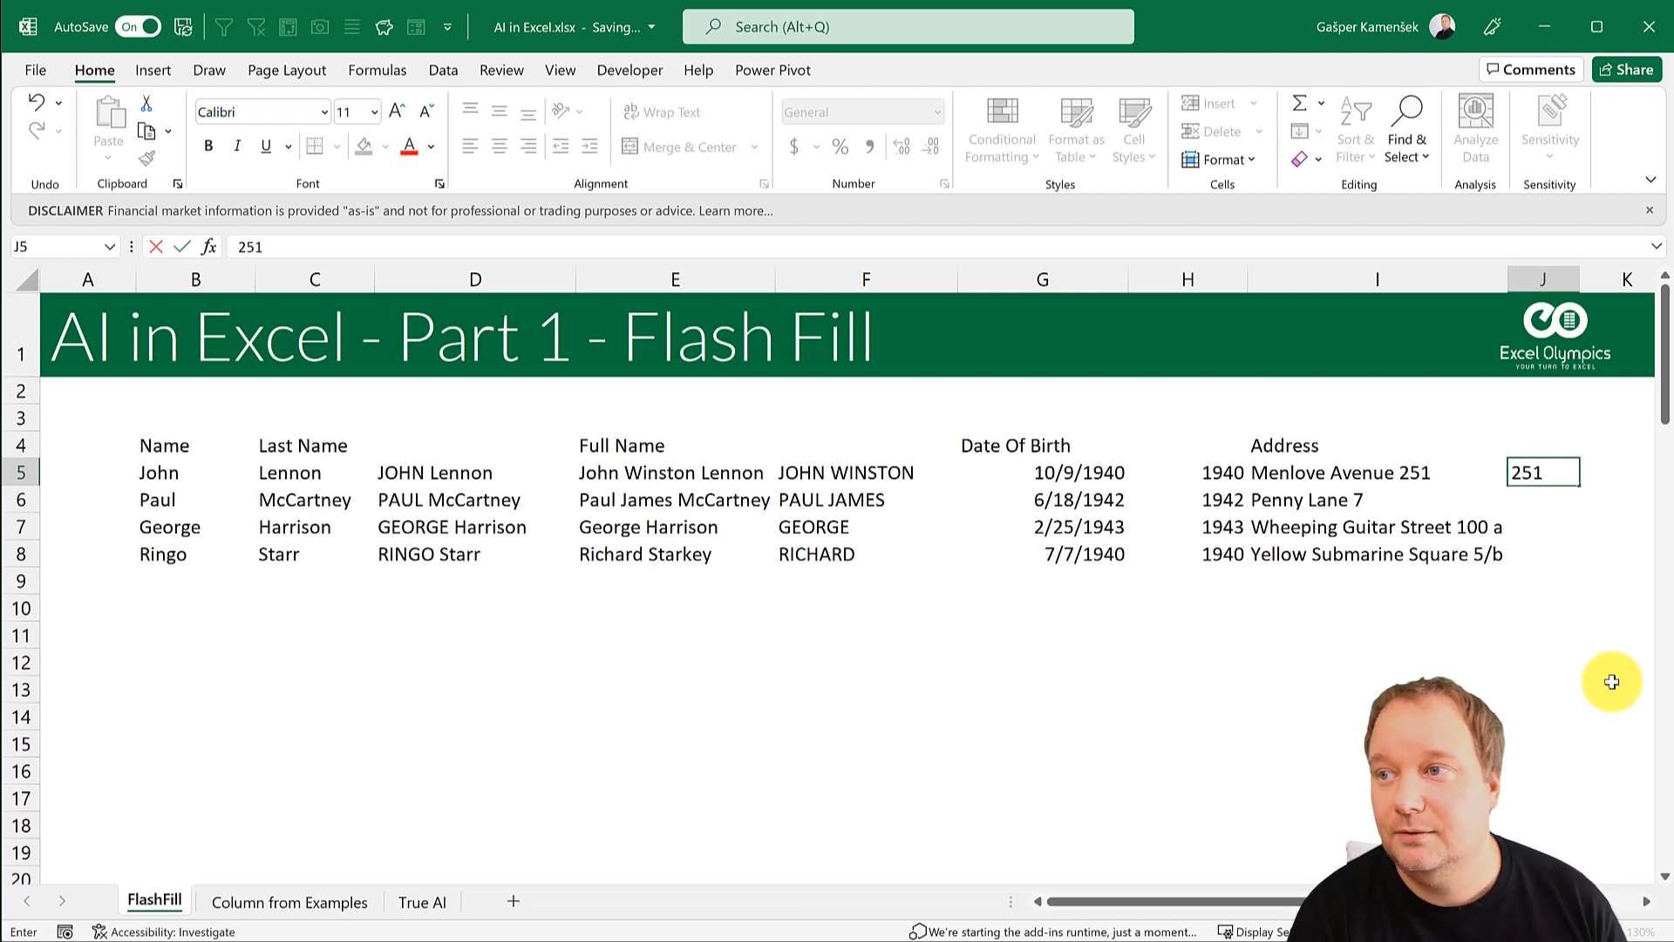
key(Return)
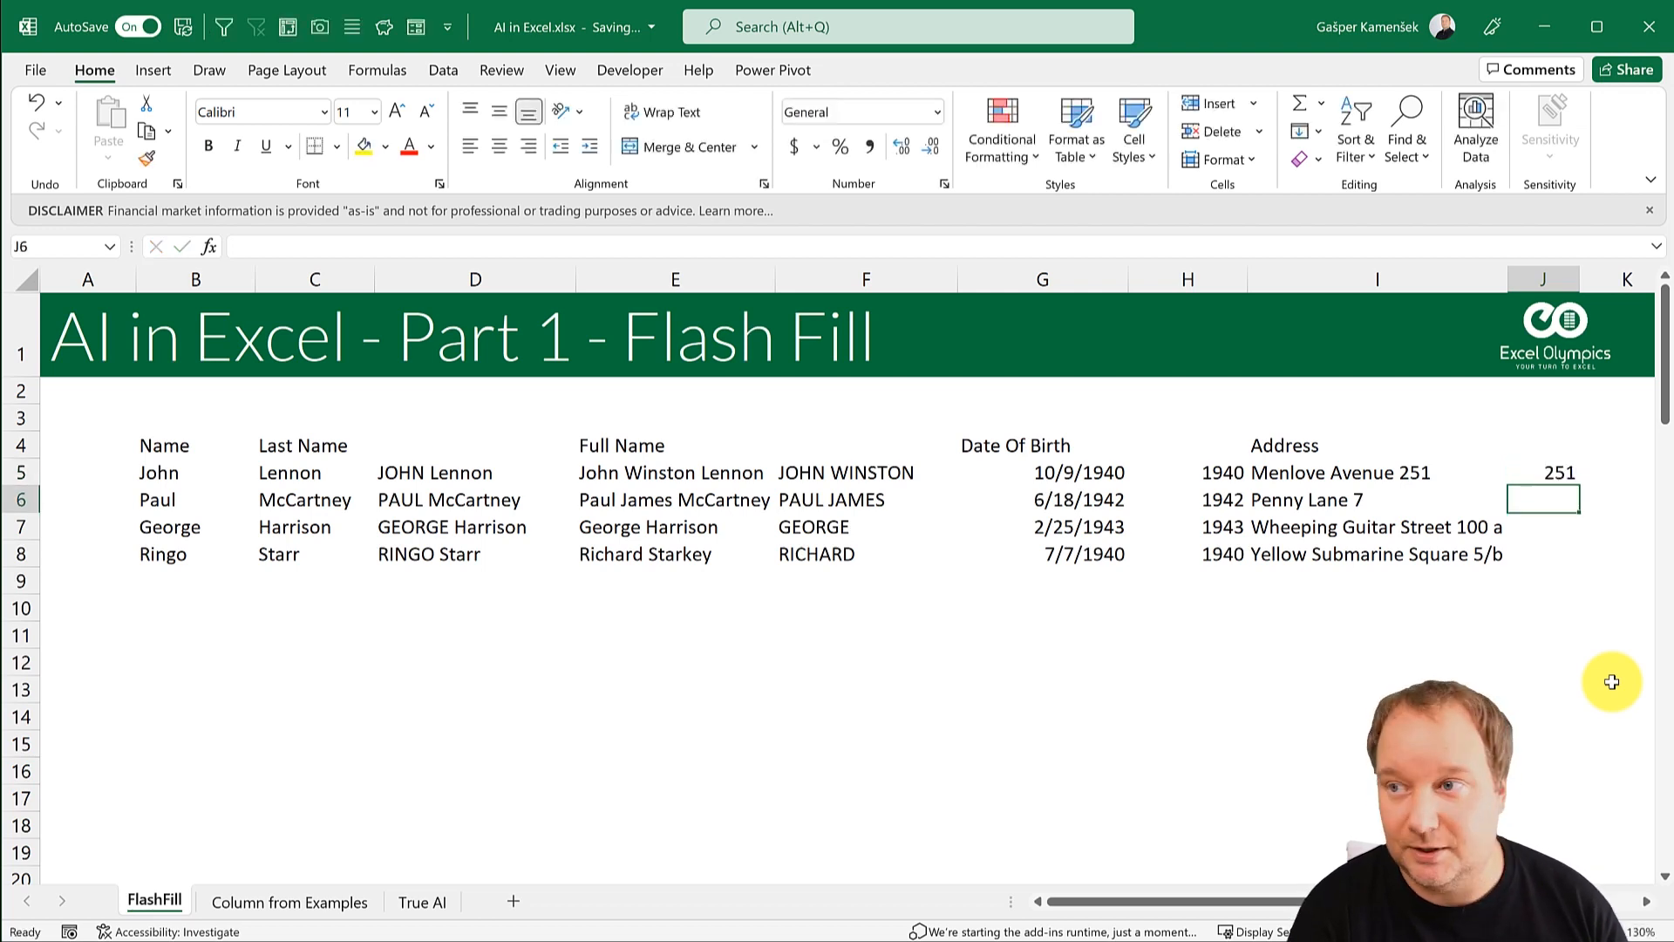
text(7)
key(Return)
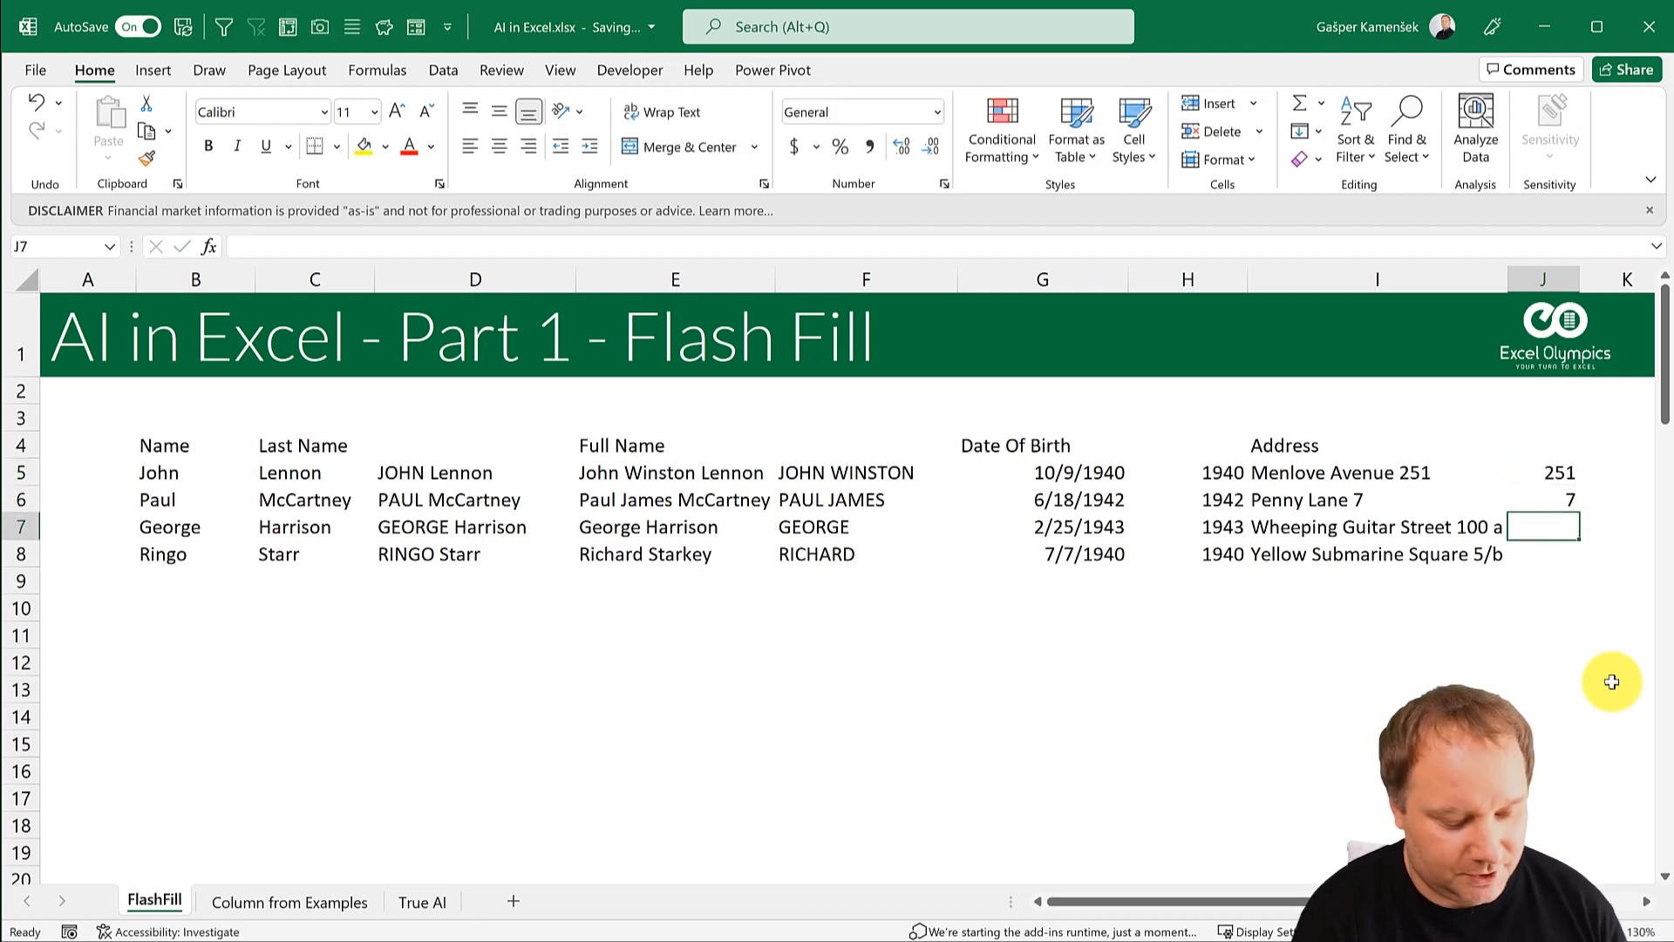
text(100)
key(Return)
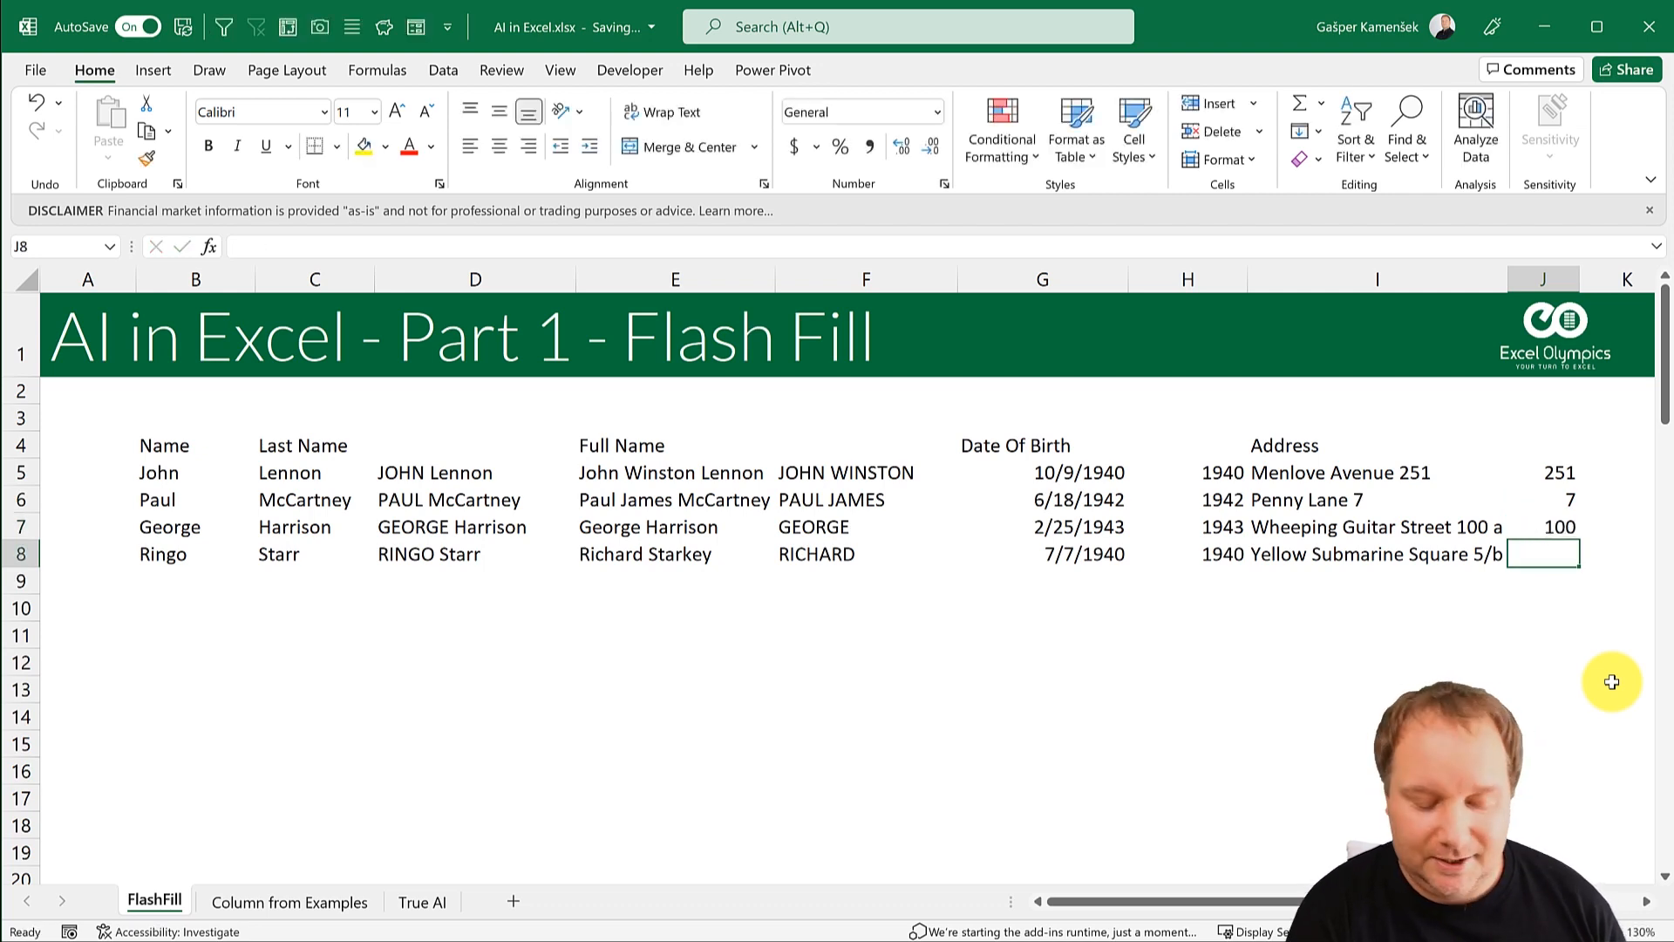
text(5)
key(Escape)
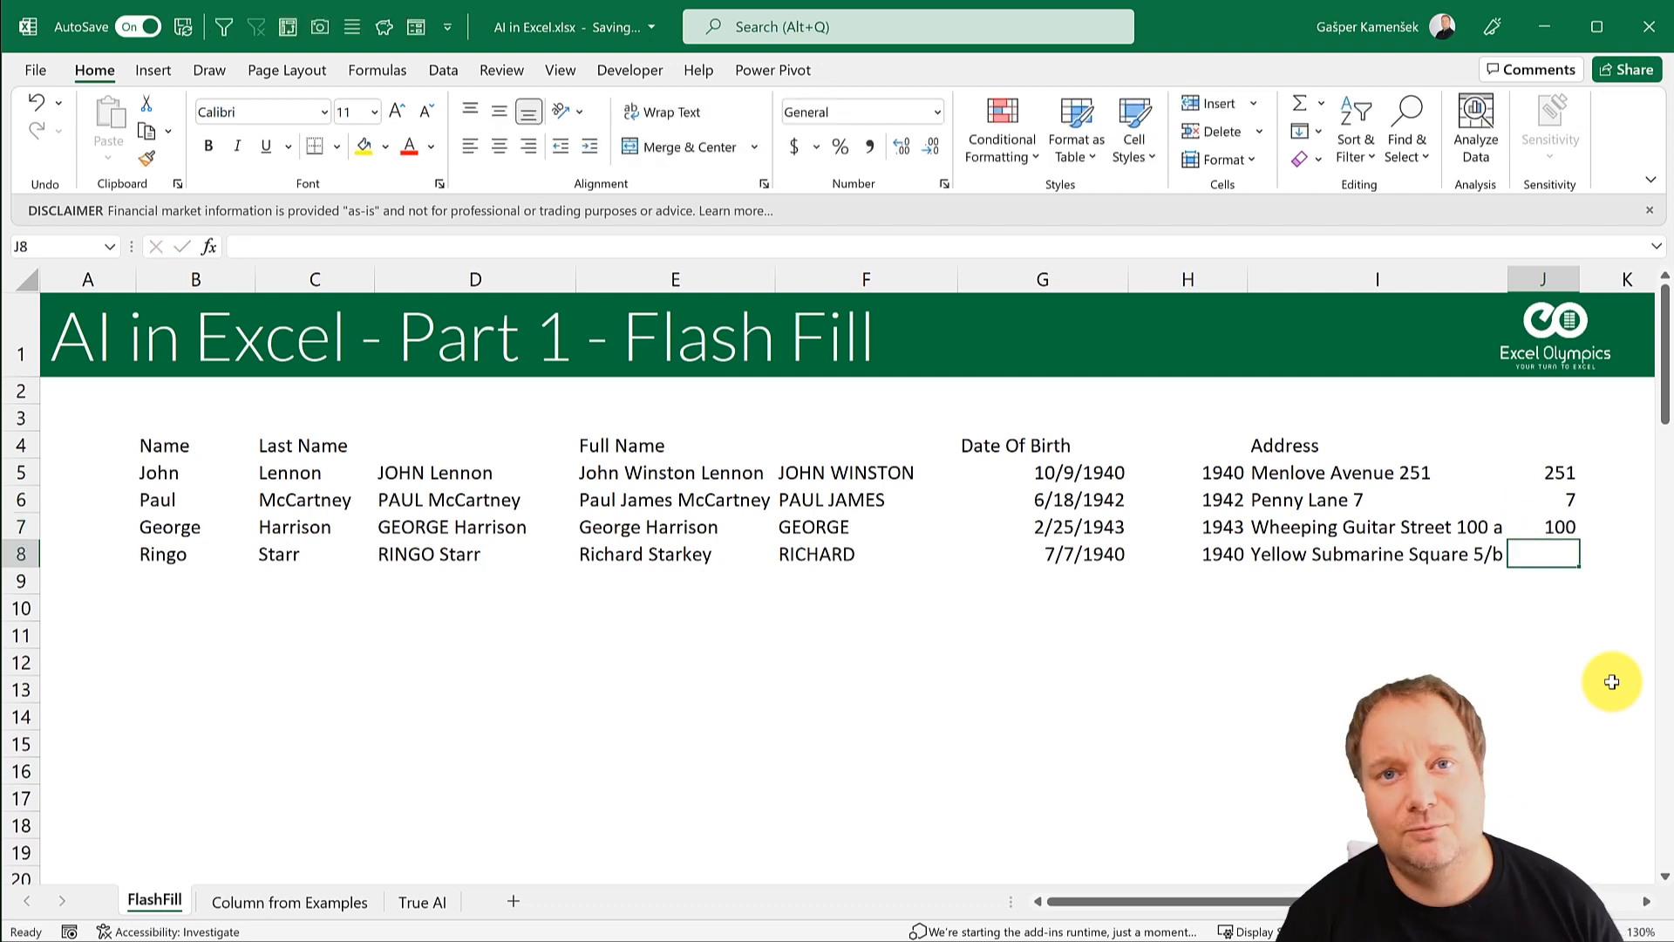
drag(1558, 471, 1531, 557)
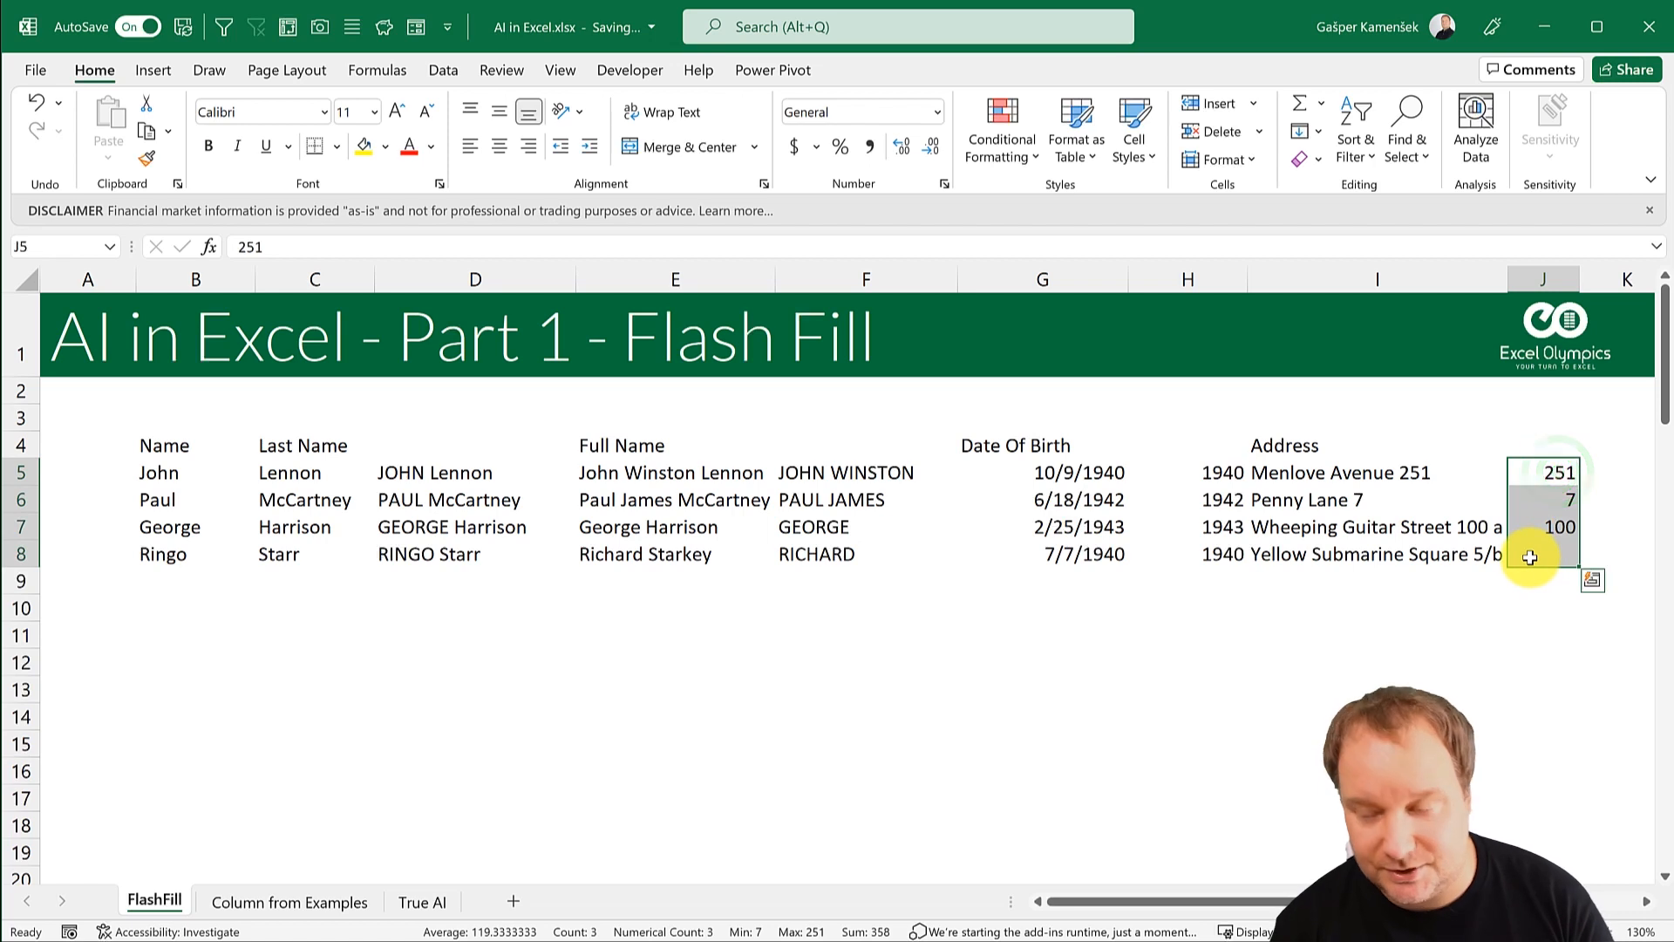
key(Delete)
Step: Enter 251 as text in J5, and preview the Flash Fill suggestions with 7 as text in J6 before dismissing them
click(1548, 475)
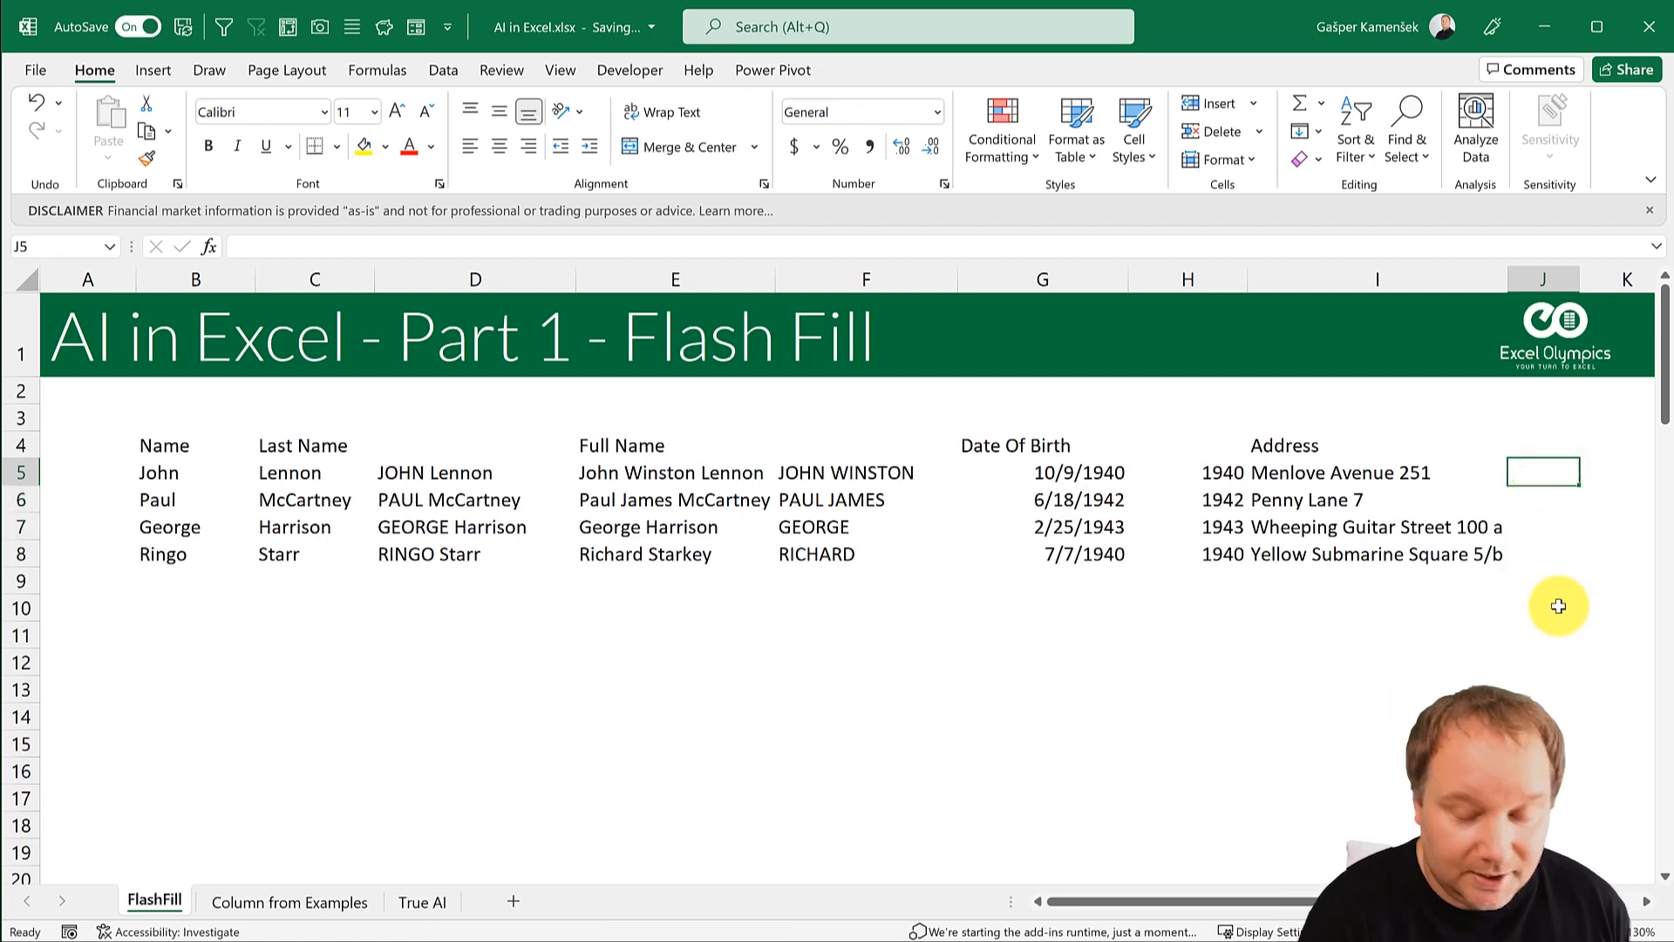
text('251)
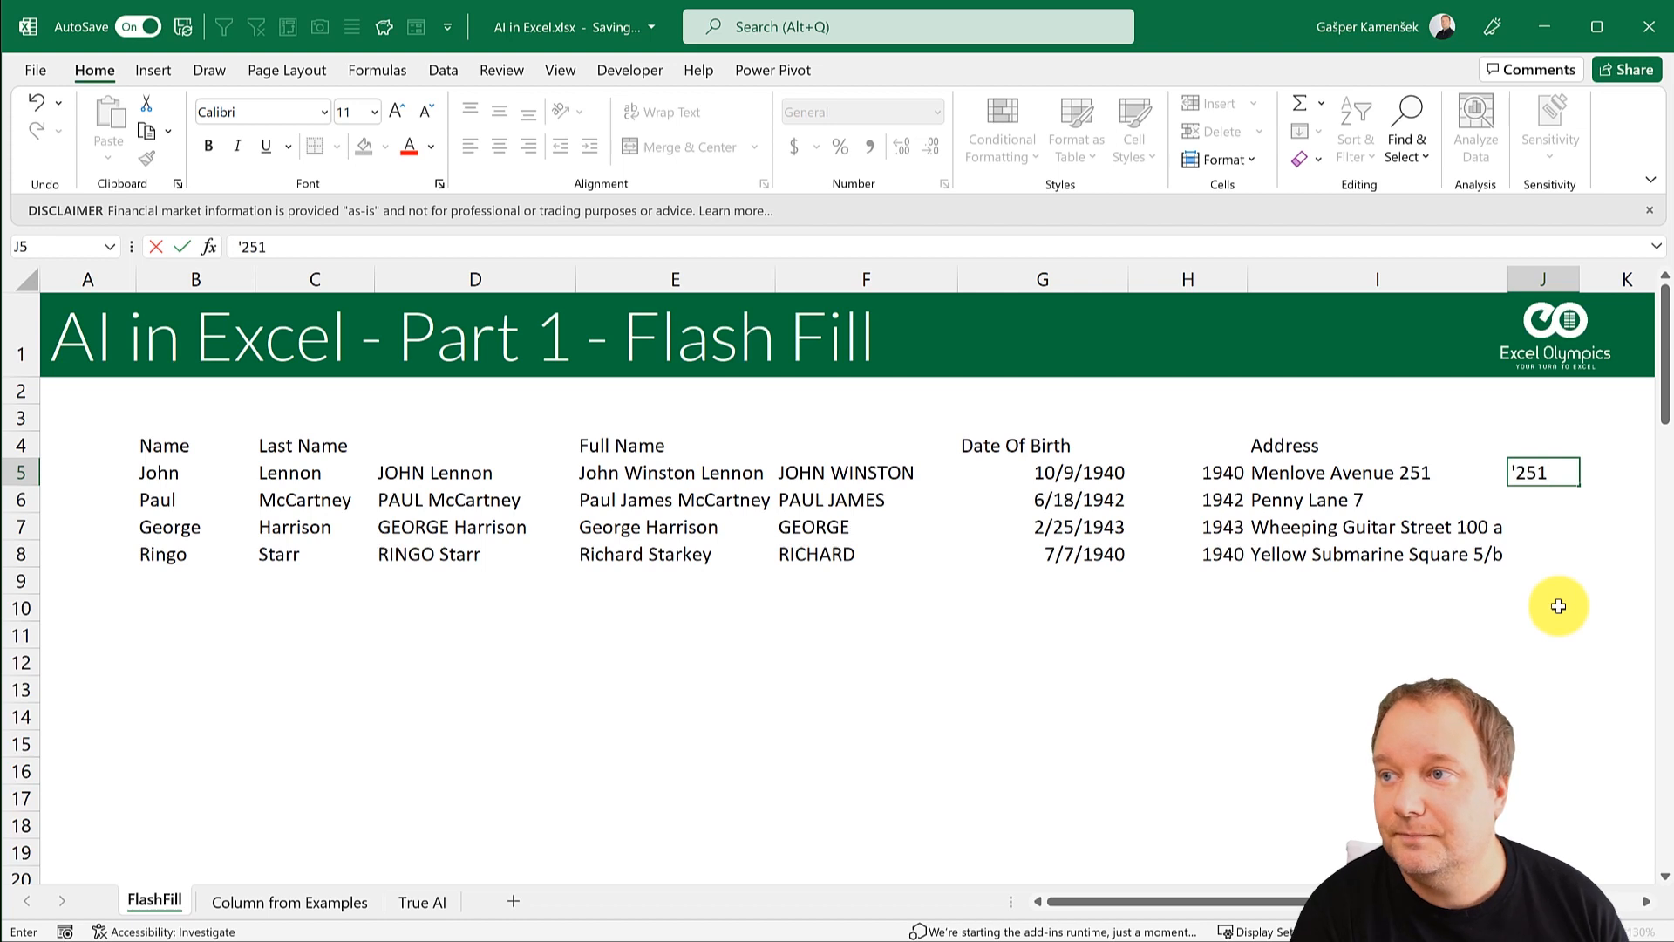
key(Return)
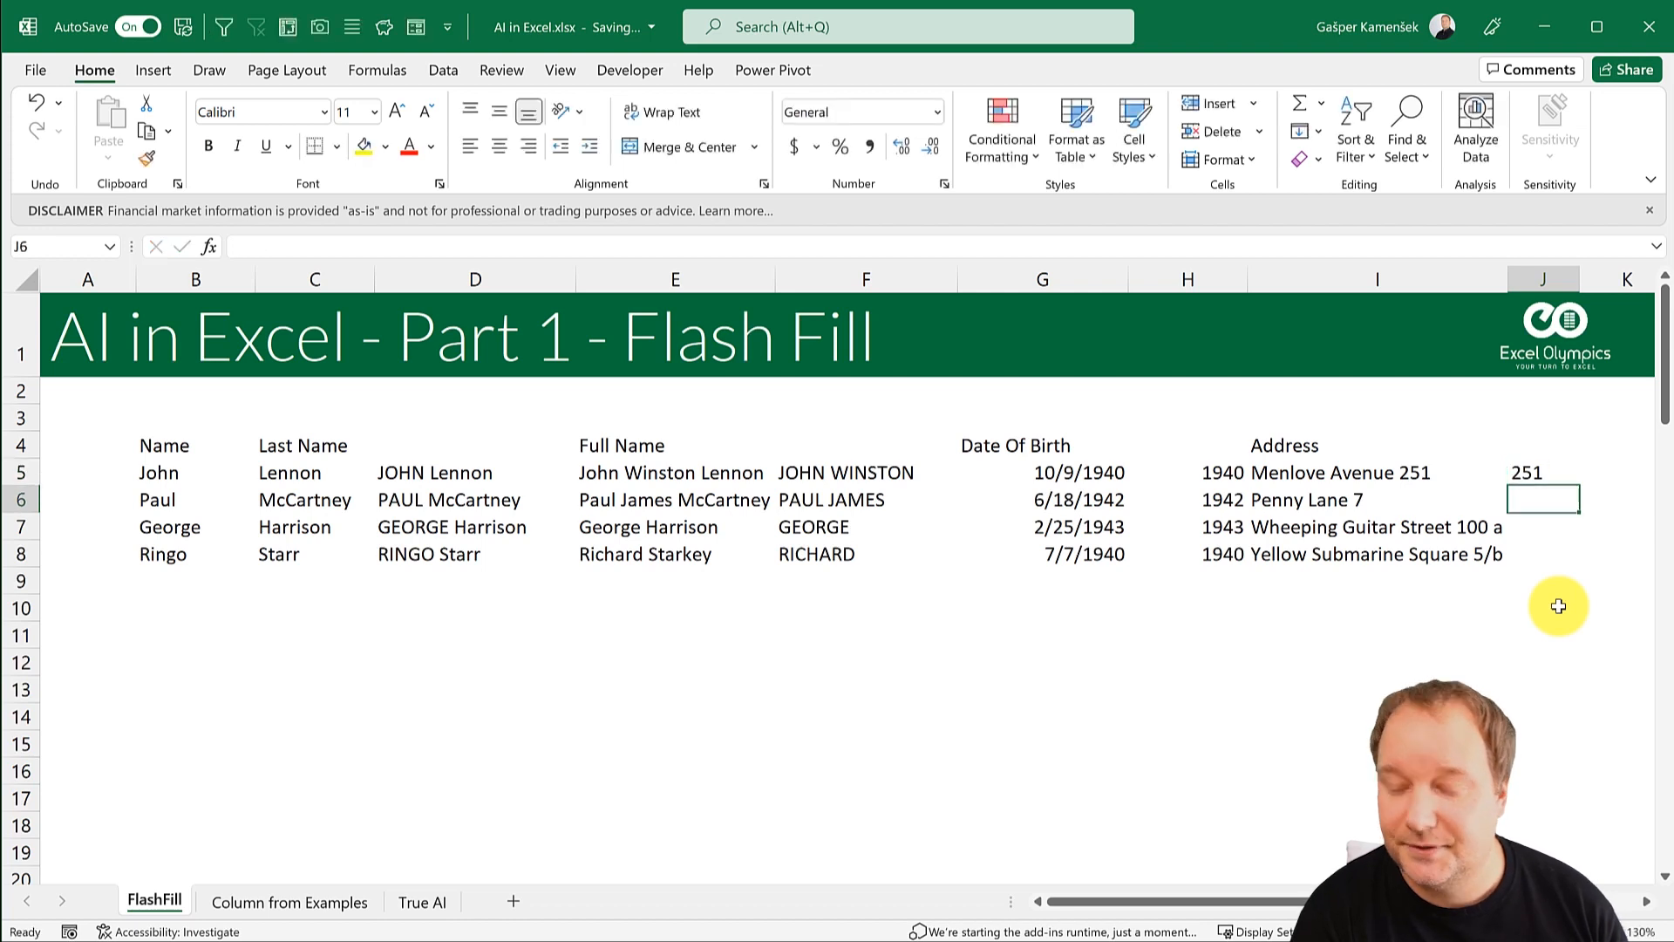
text('7)
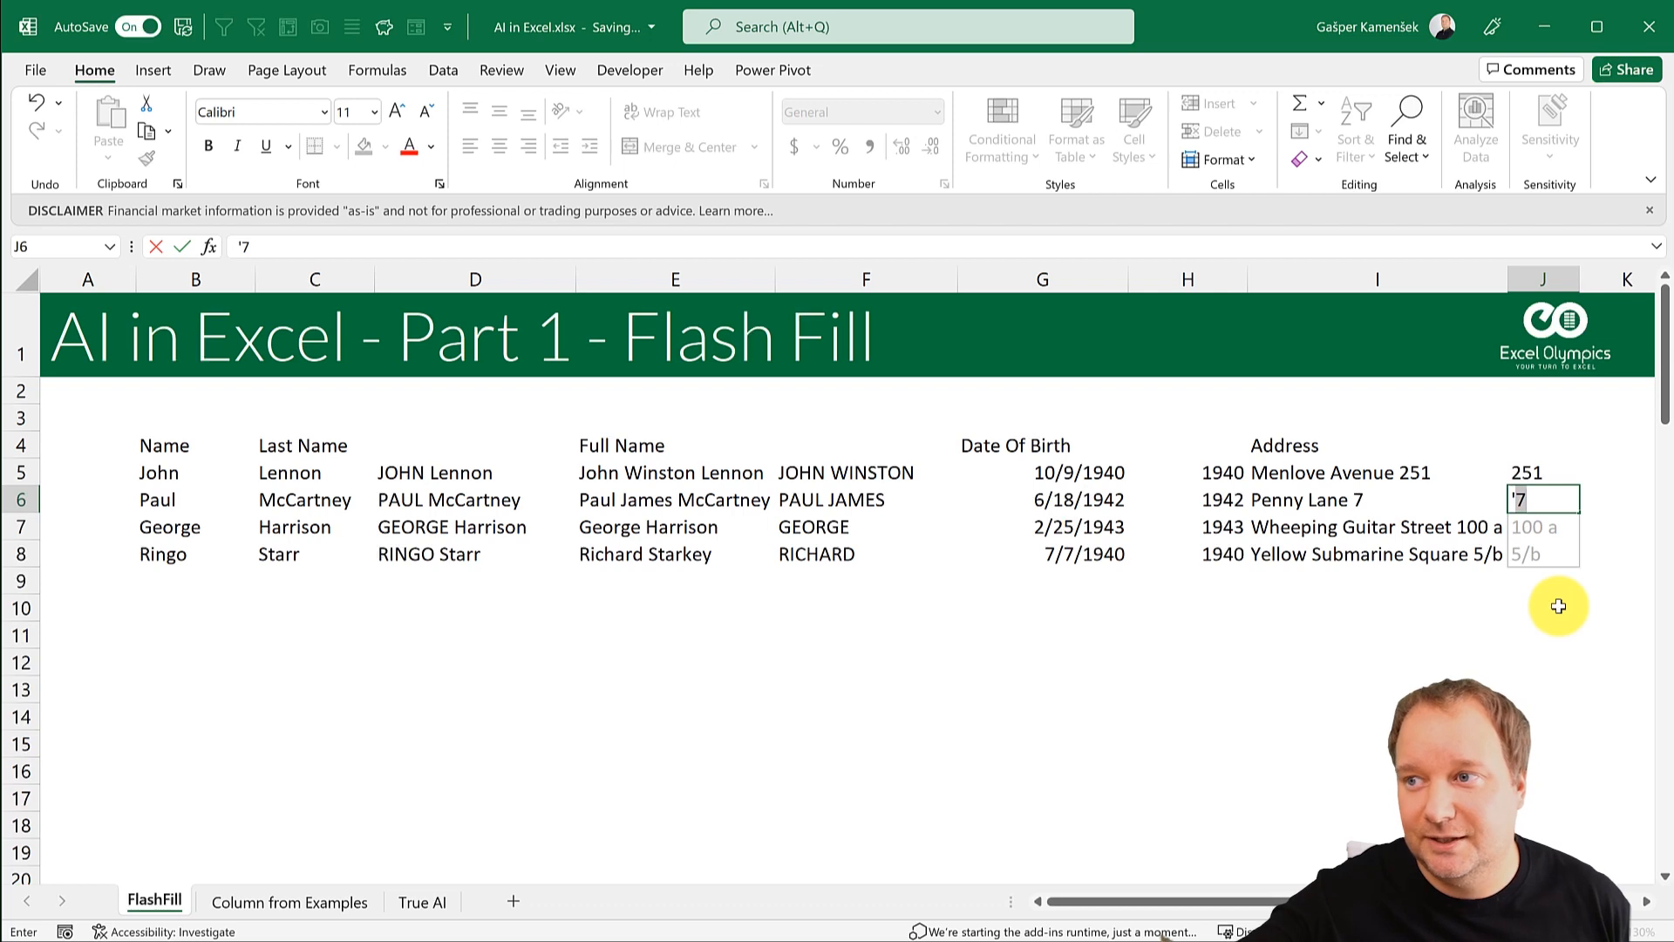
key(BackSpace)
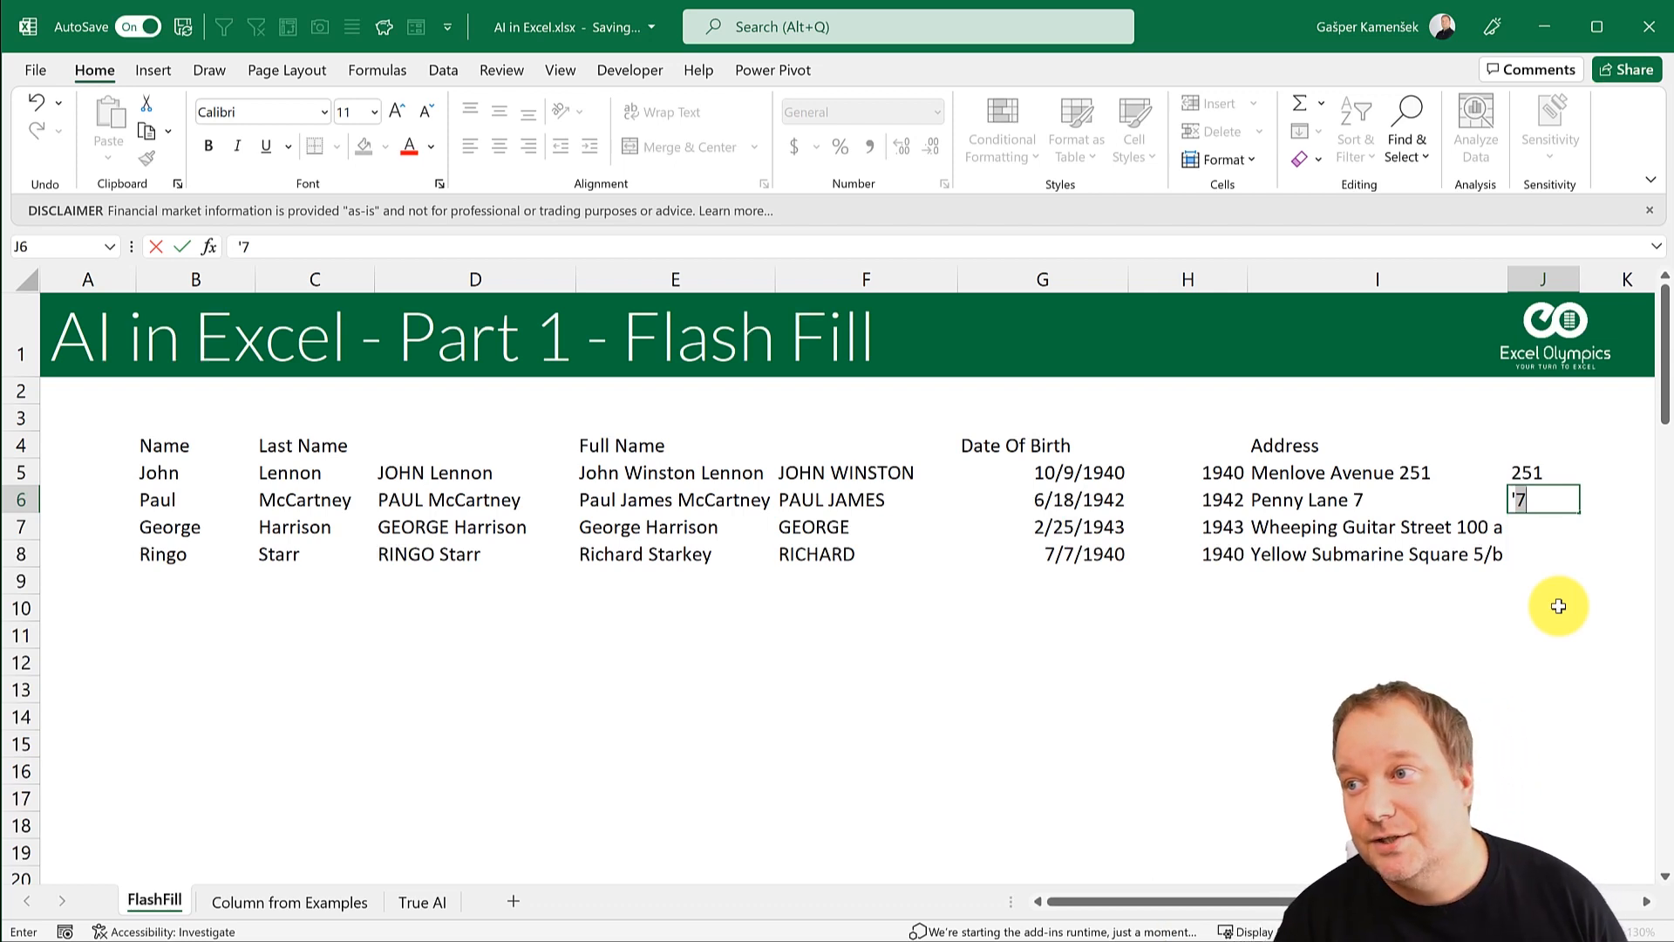
Step: Leave J6 empty and enter 100 in J7 as a second example, re-entering it as text
click(1538, 527)
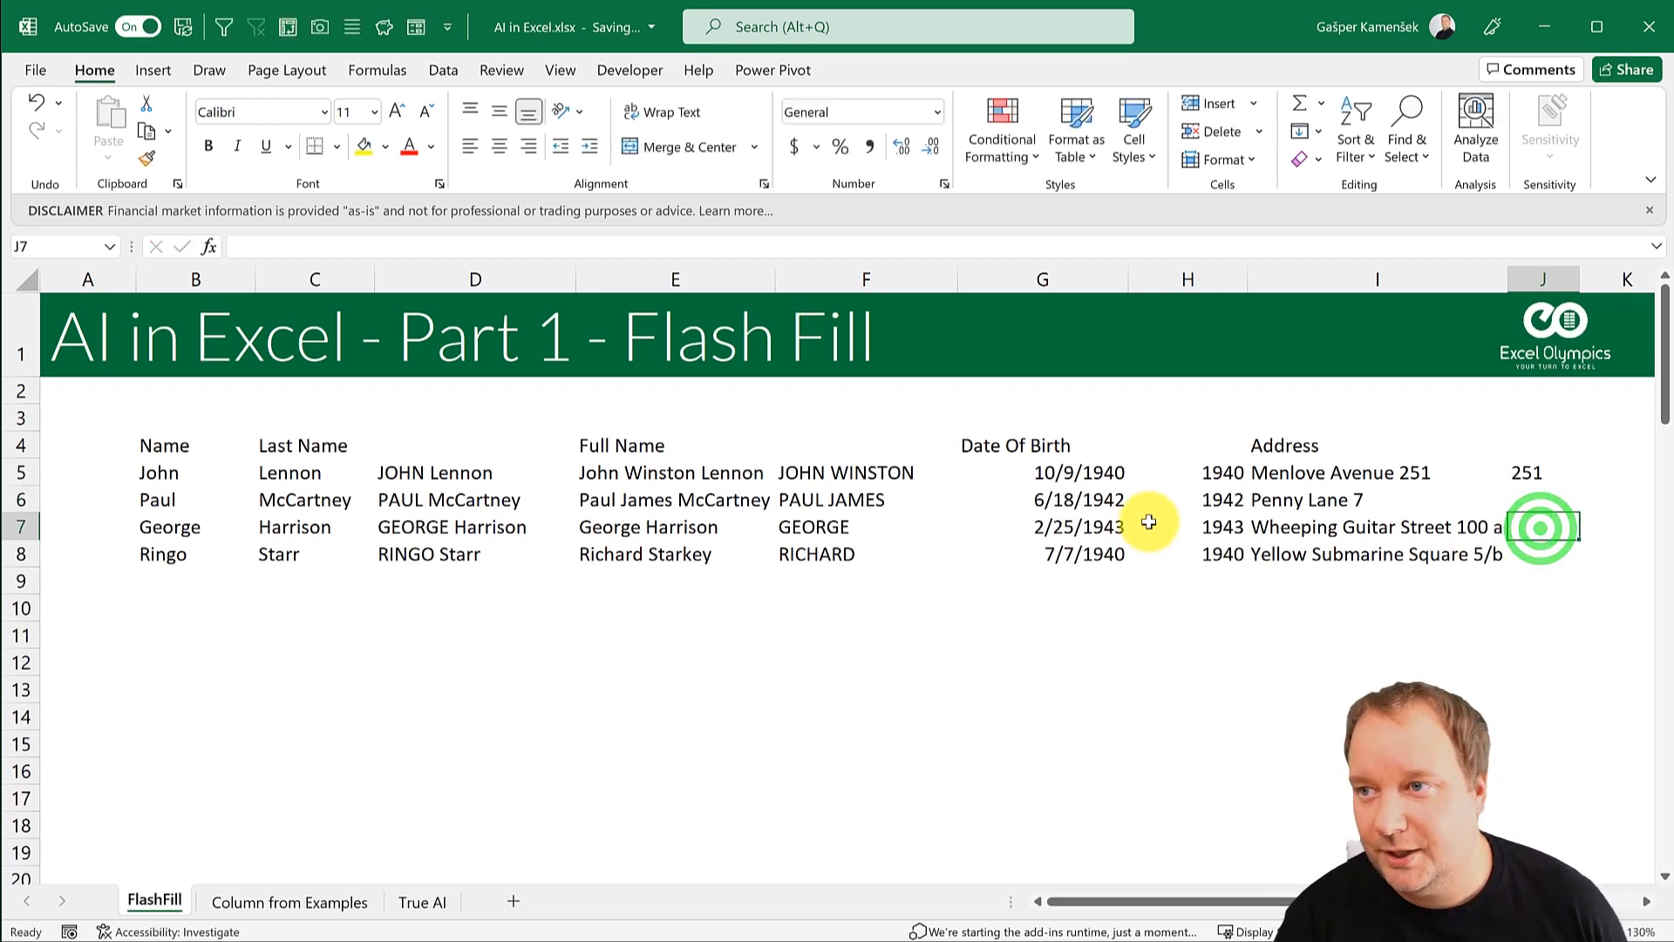
text(100)
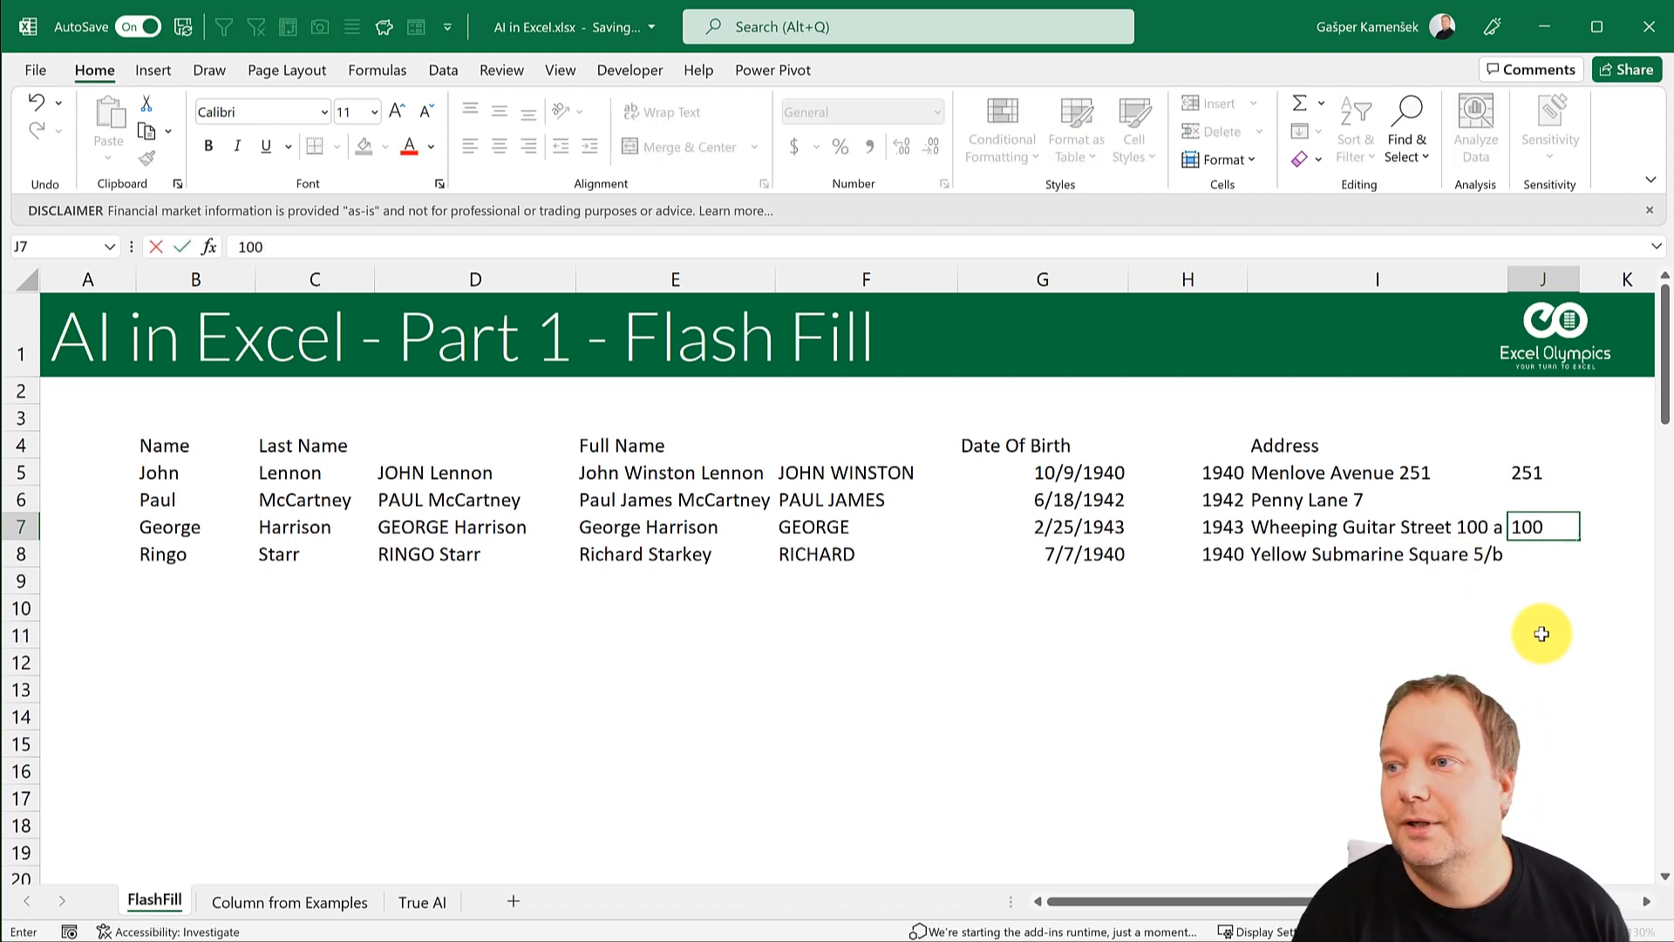
key(Return)
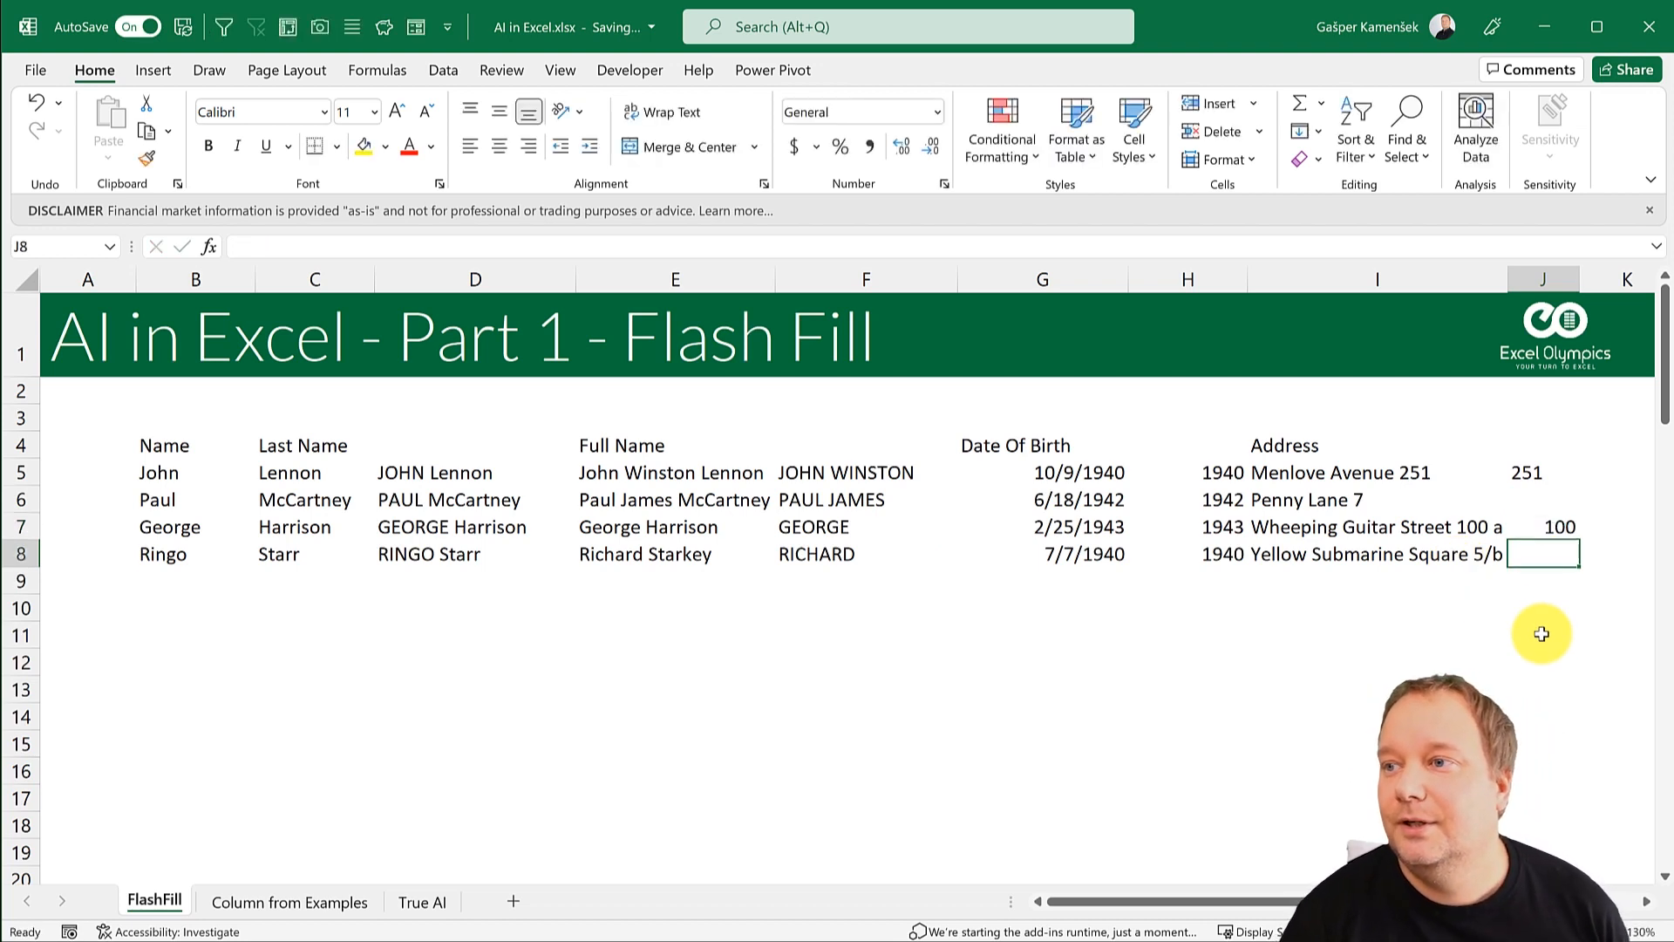
click(1553, 527)
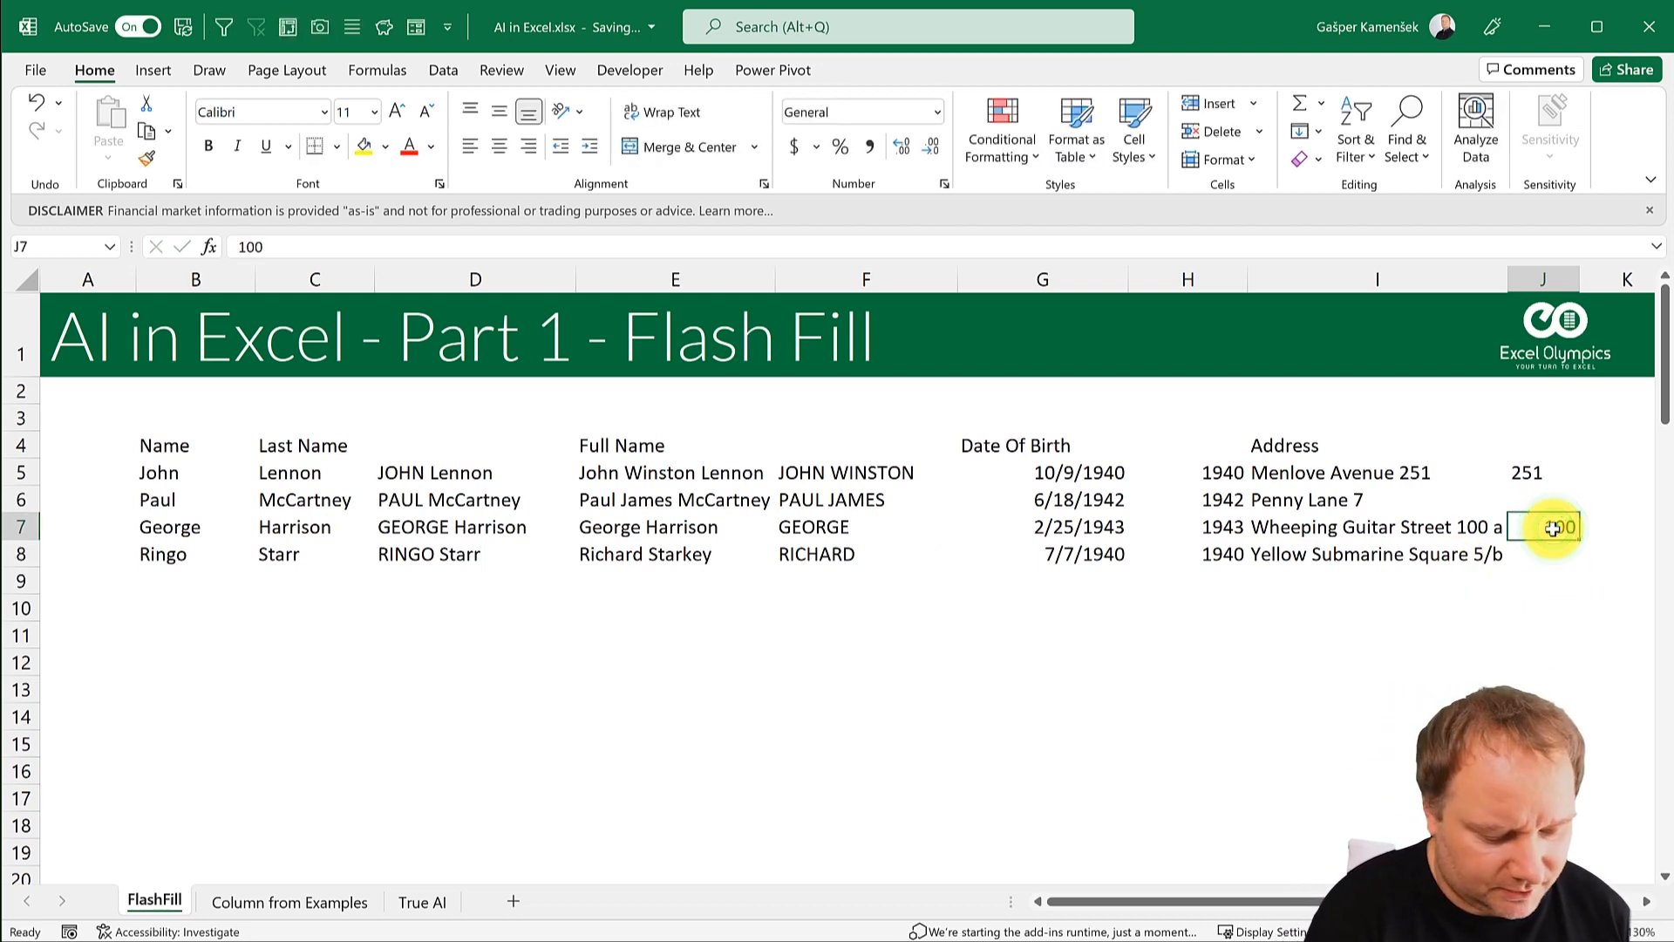
text('100)
key(Return)
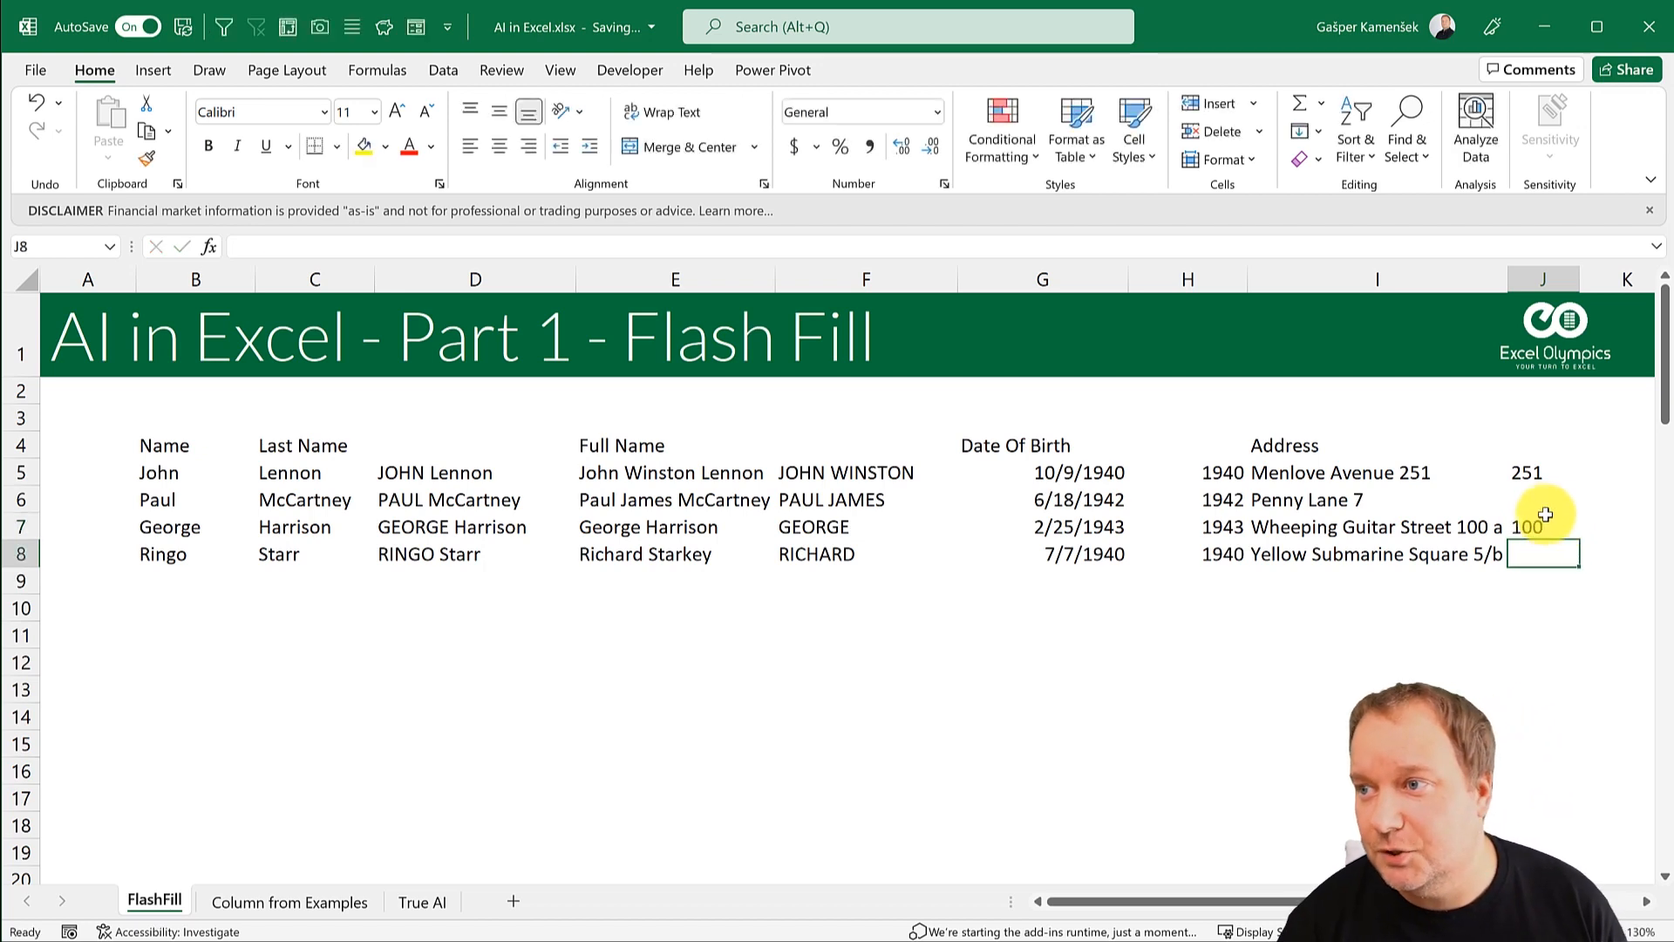
Step: Run Flash Fill on J5:J8 to extract the remaining house numbers from the addresses
drag(1527, 472, 1532, 550)
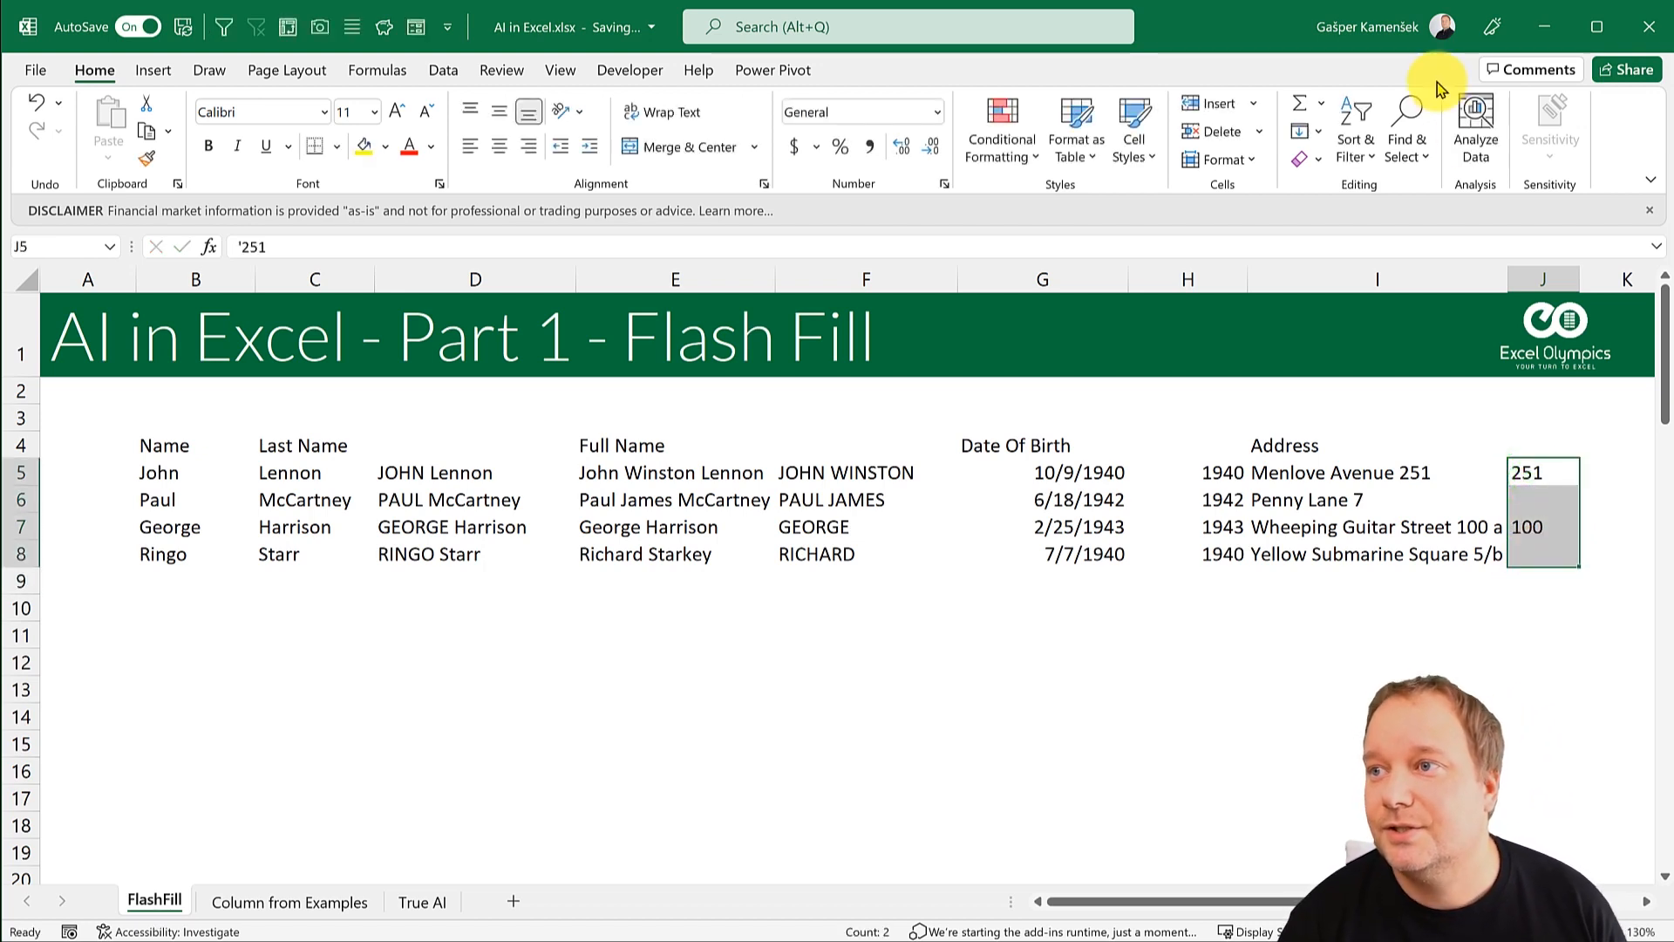
click(1305, 137)
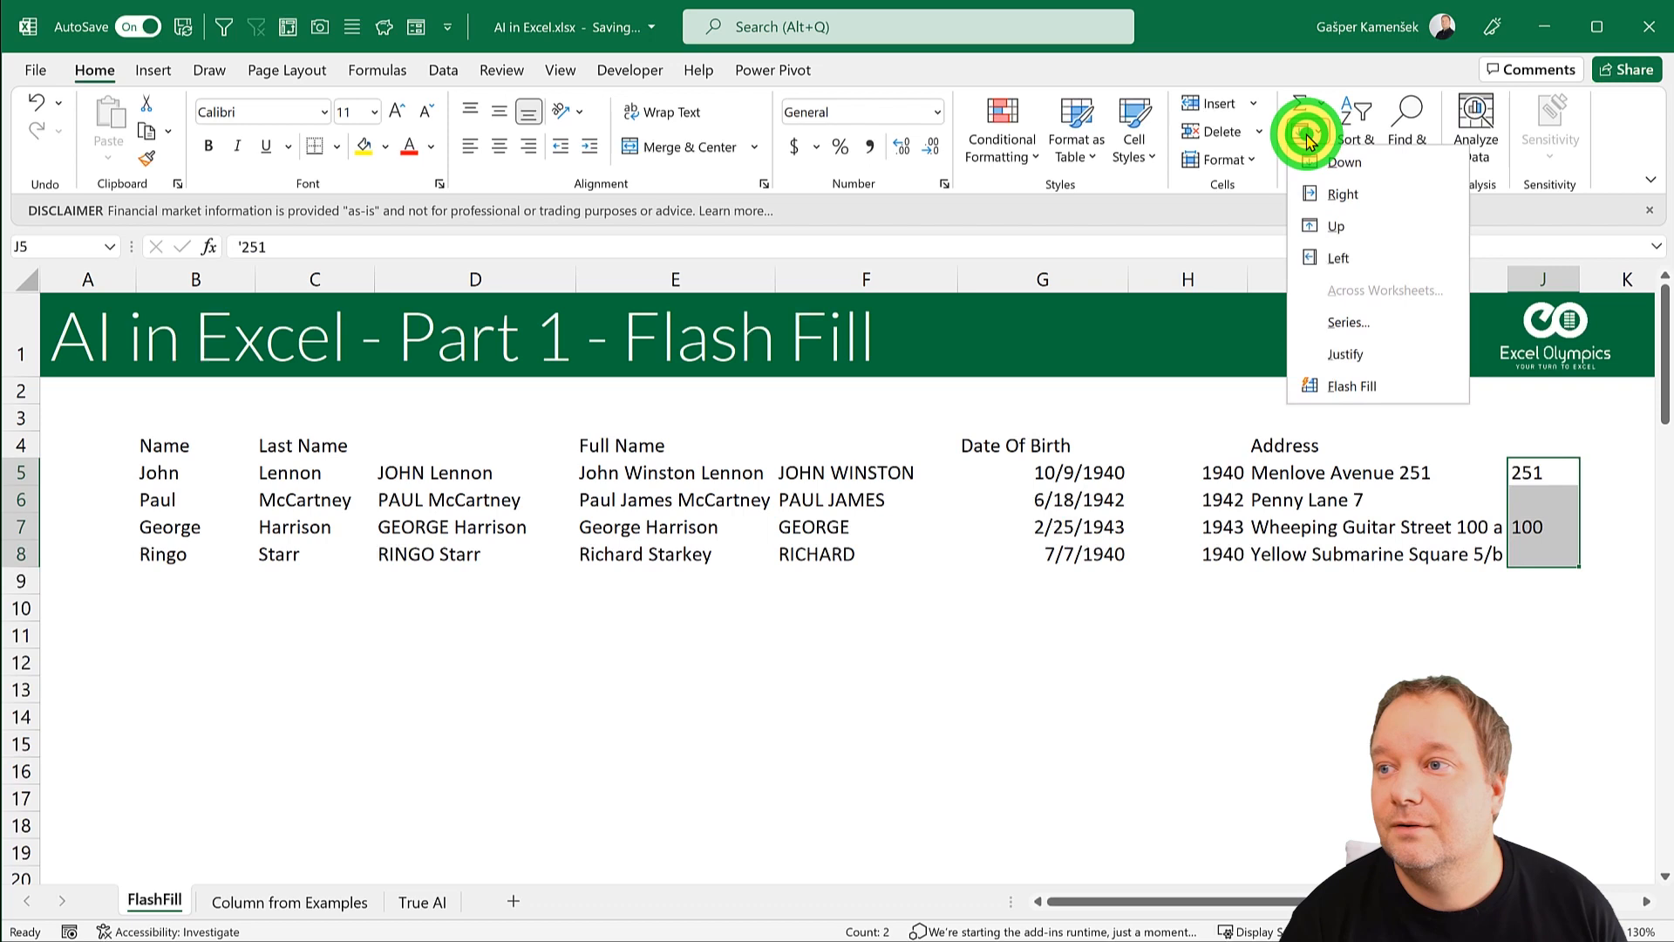
click(1349, 381)
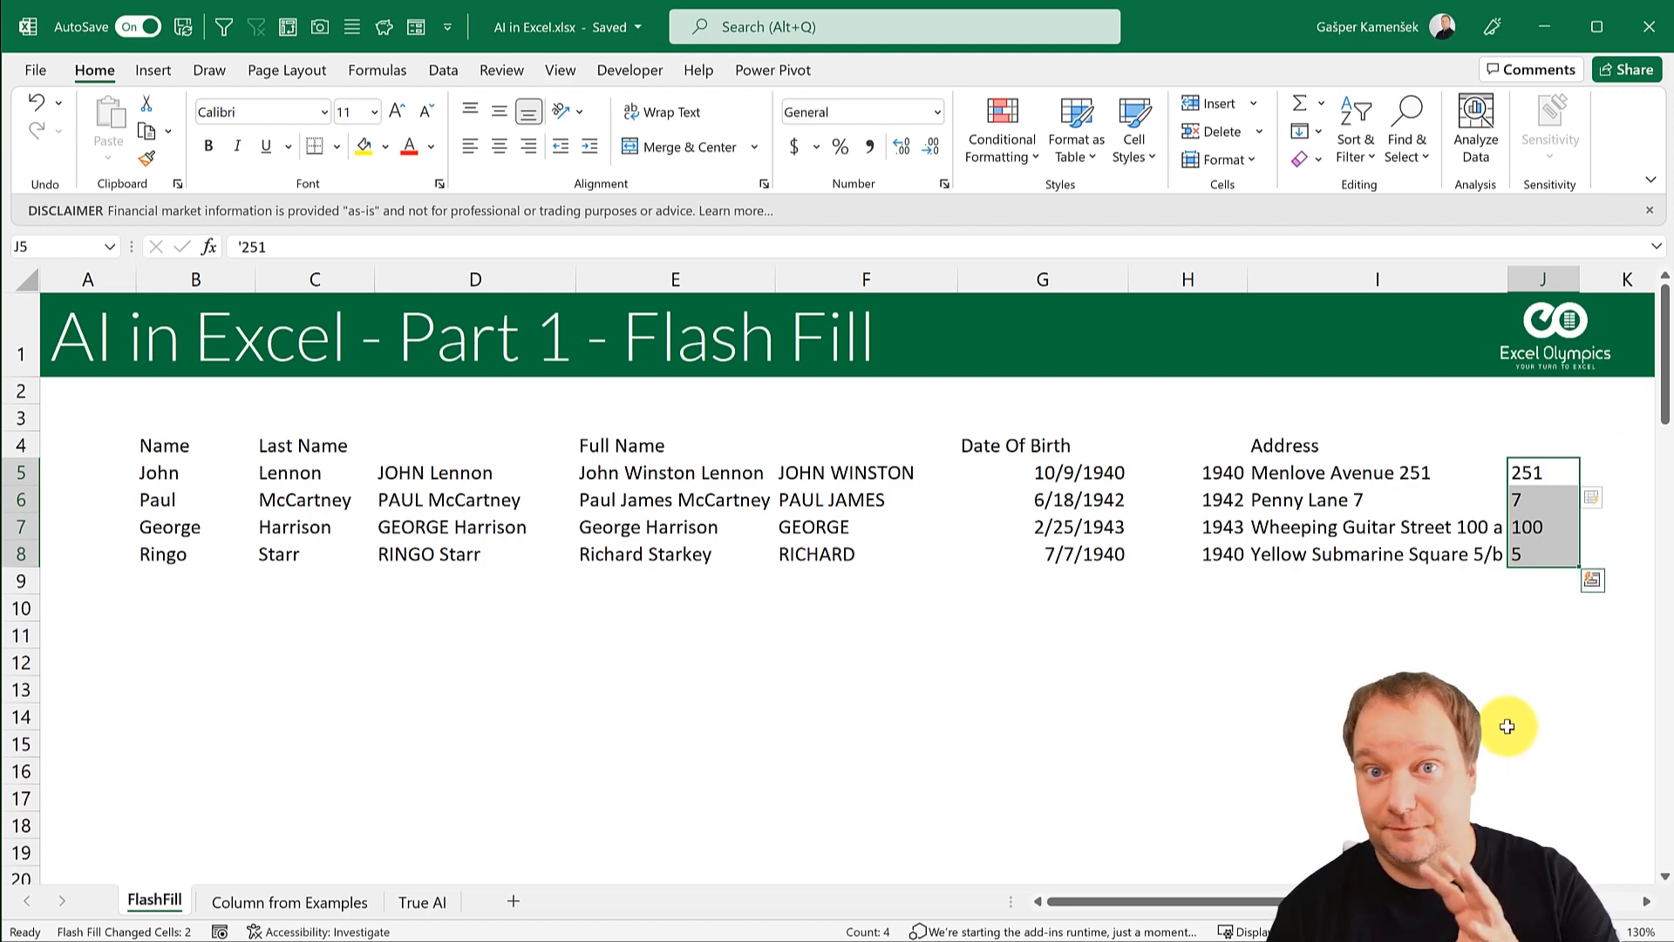
Step: In the employee table starting at row 23, enter 12 as text in H24 as the first house-number example
scroll(1506, 719, down, 5)
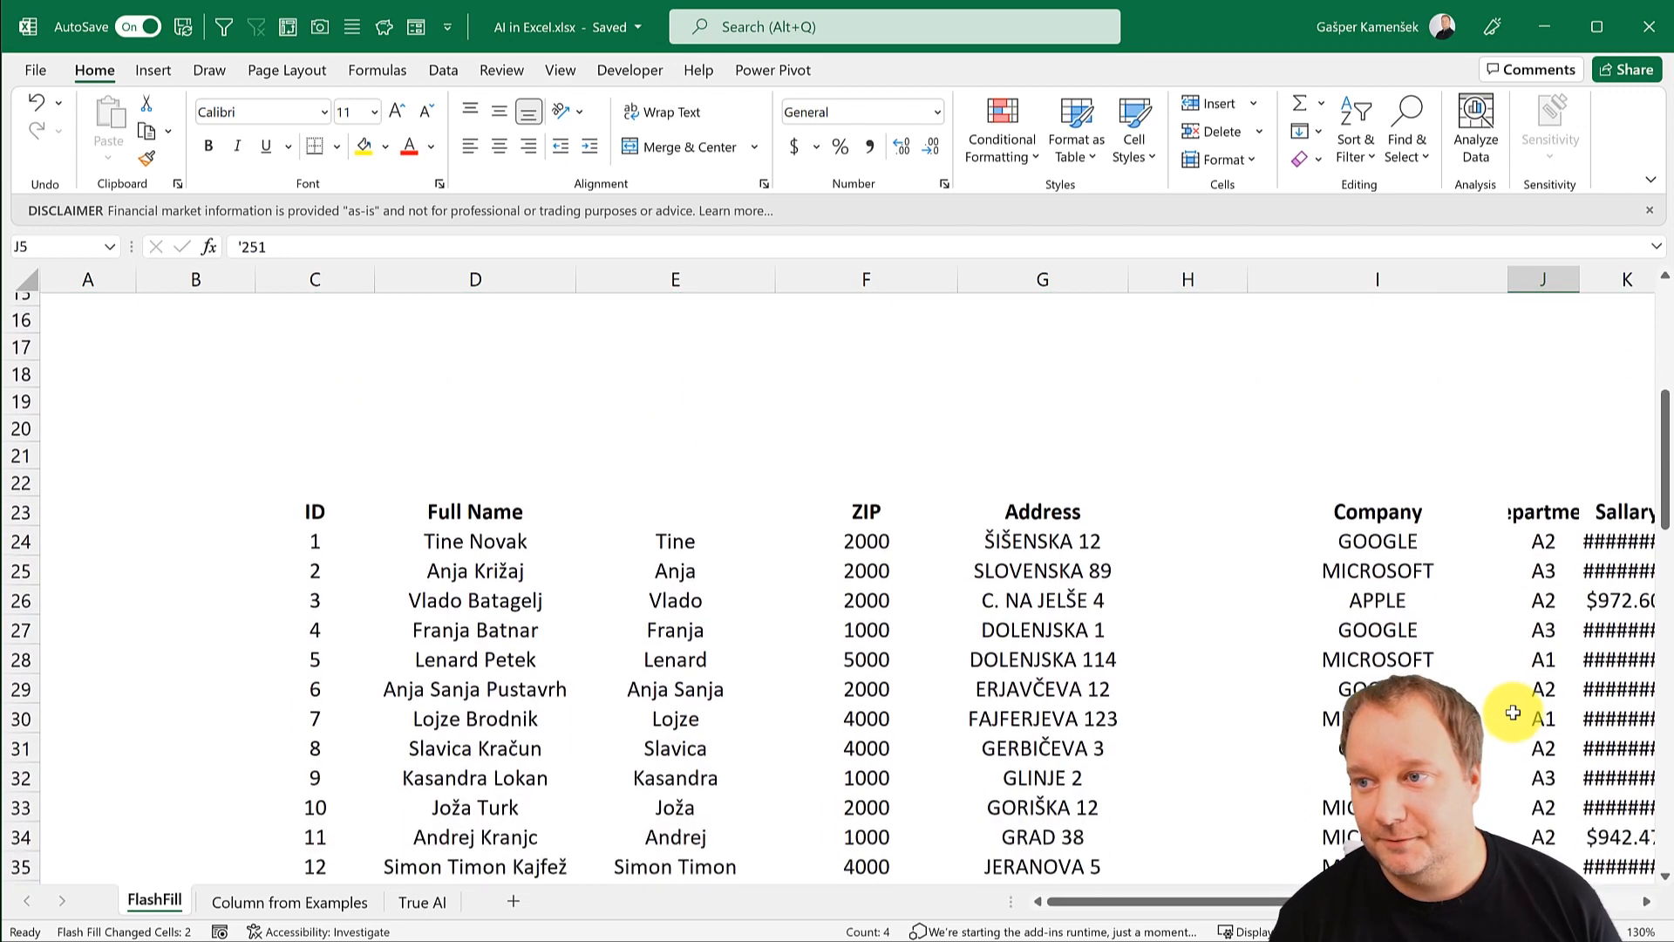
drag(1083, 530, 1080, 859)
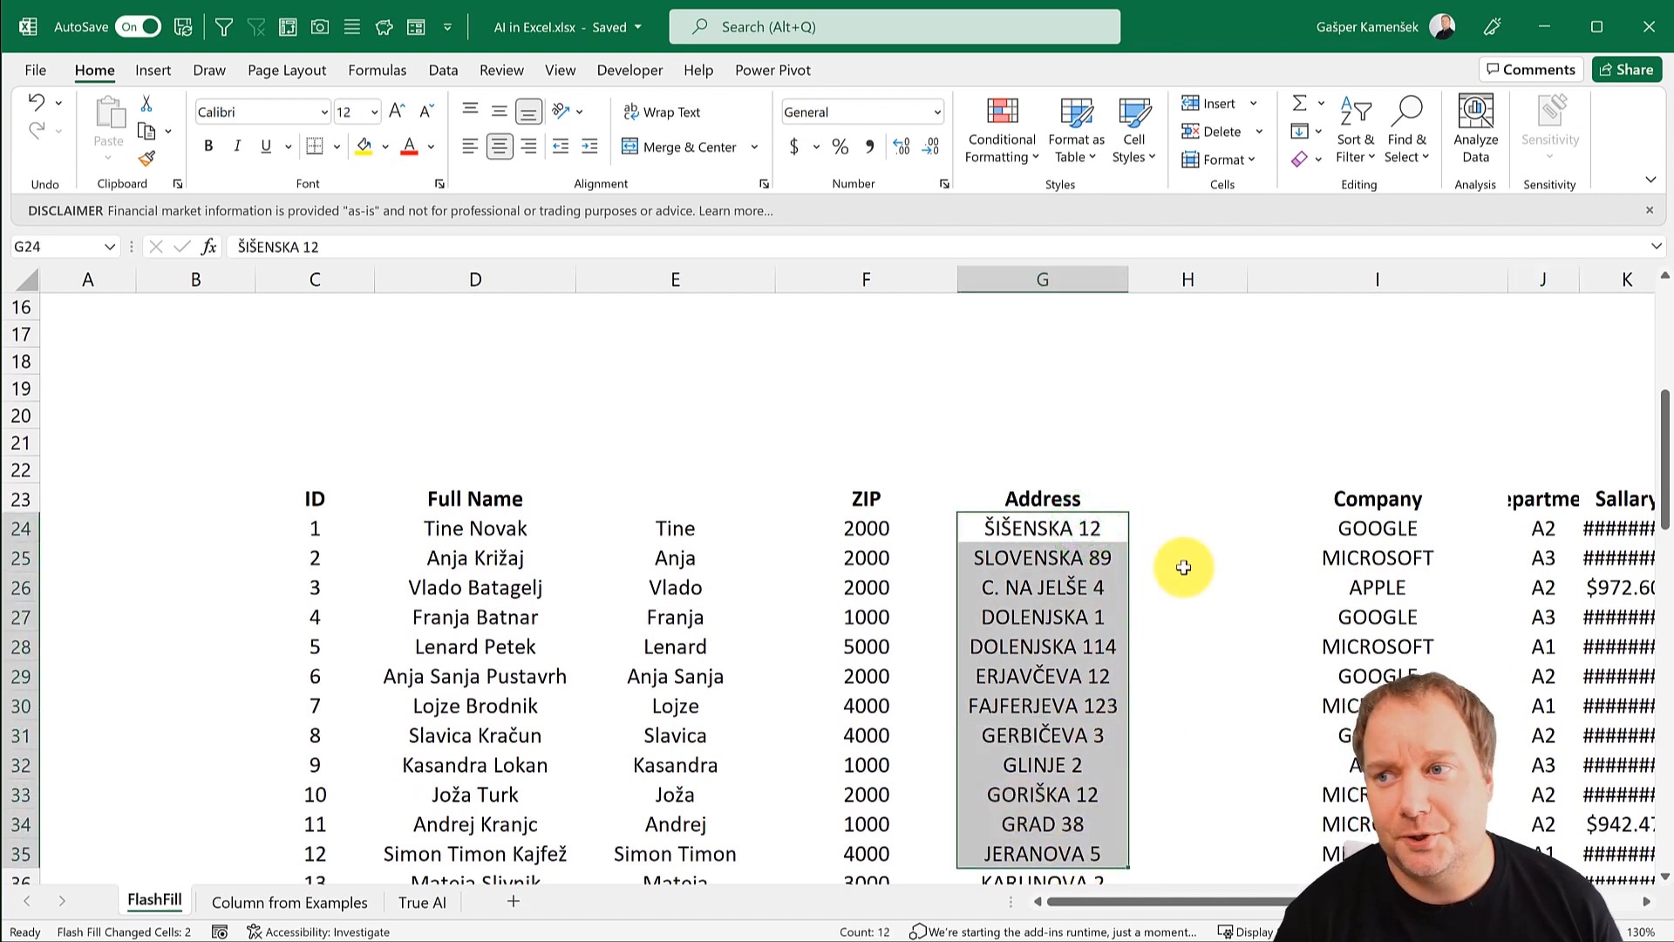
click(1210, 531)
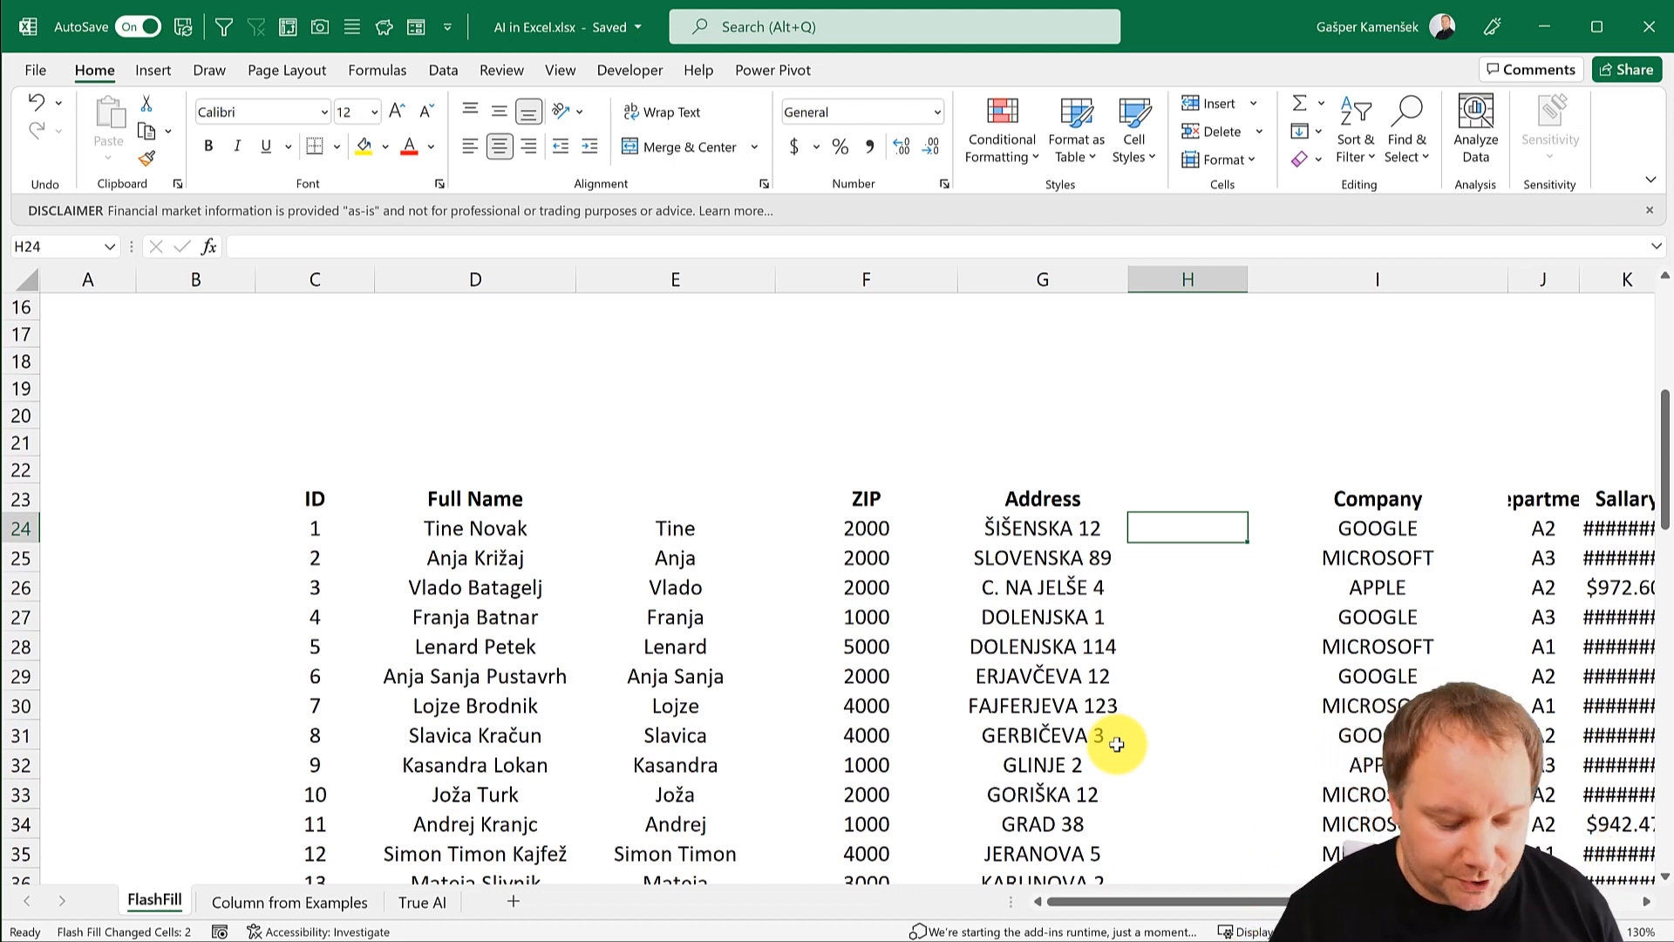
text(')
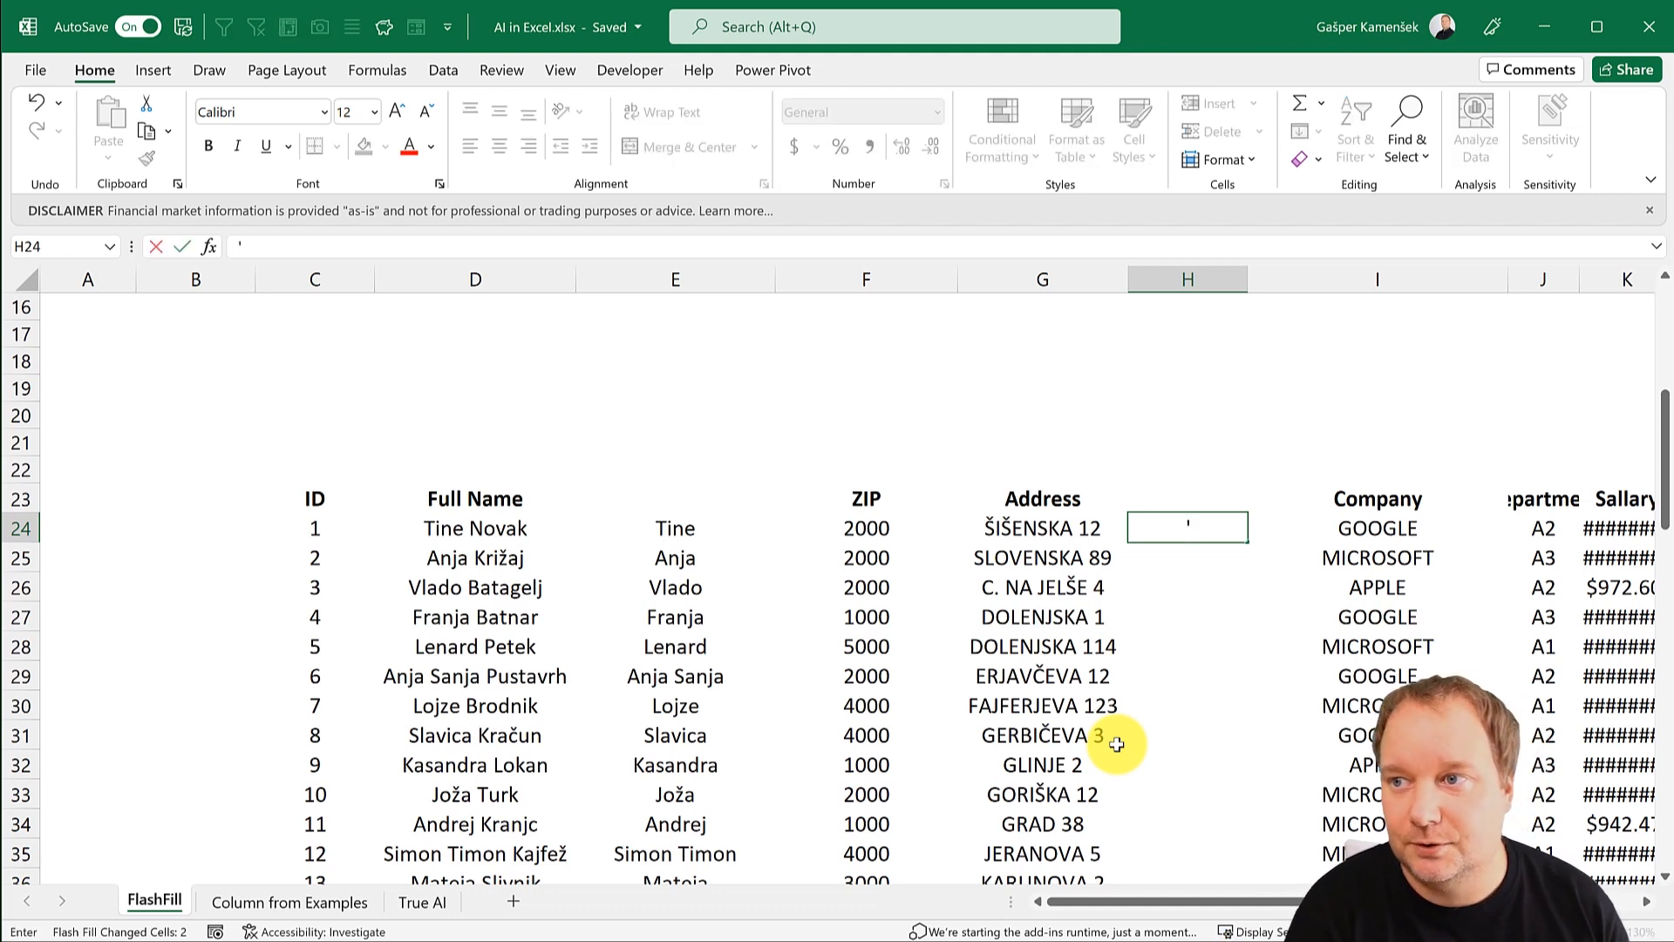
text(12)
key(Return)
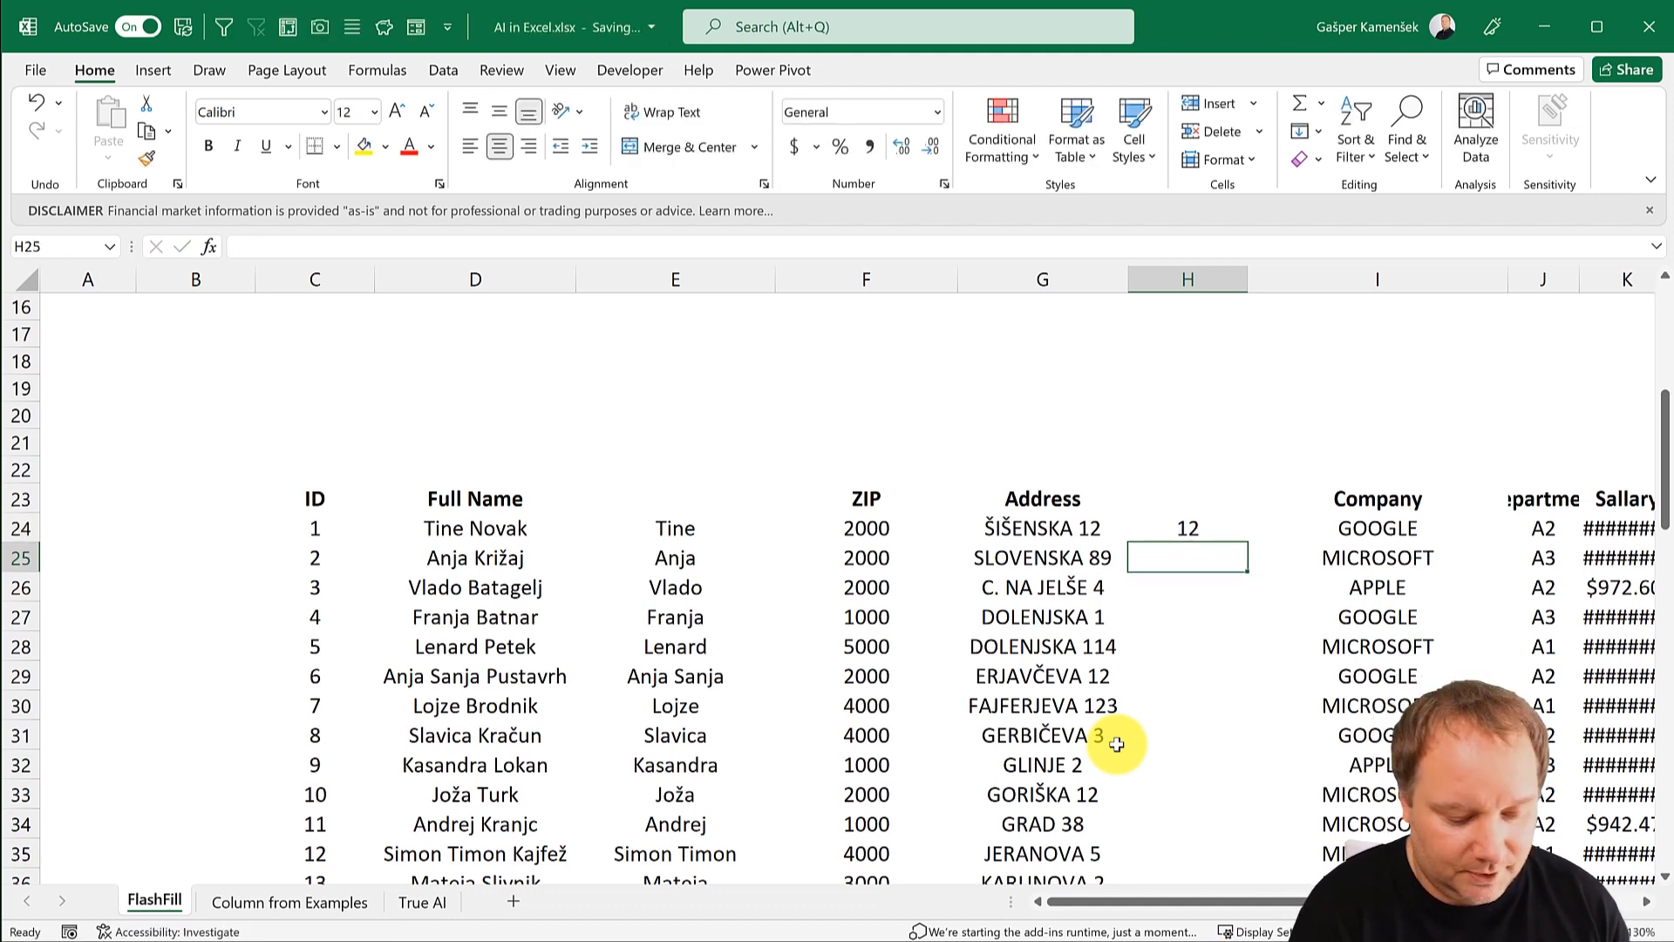
Step: Preview the Flash Fill suggestions in H25, reject them, and enter 89 as text
text('22)
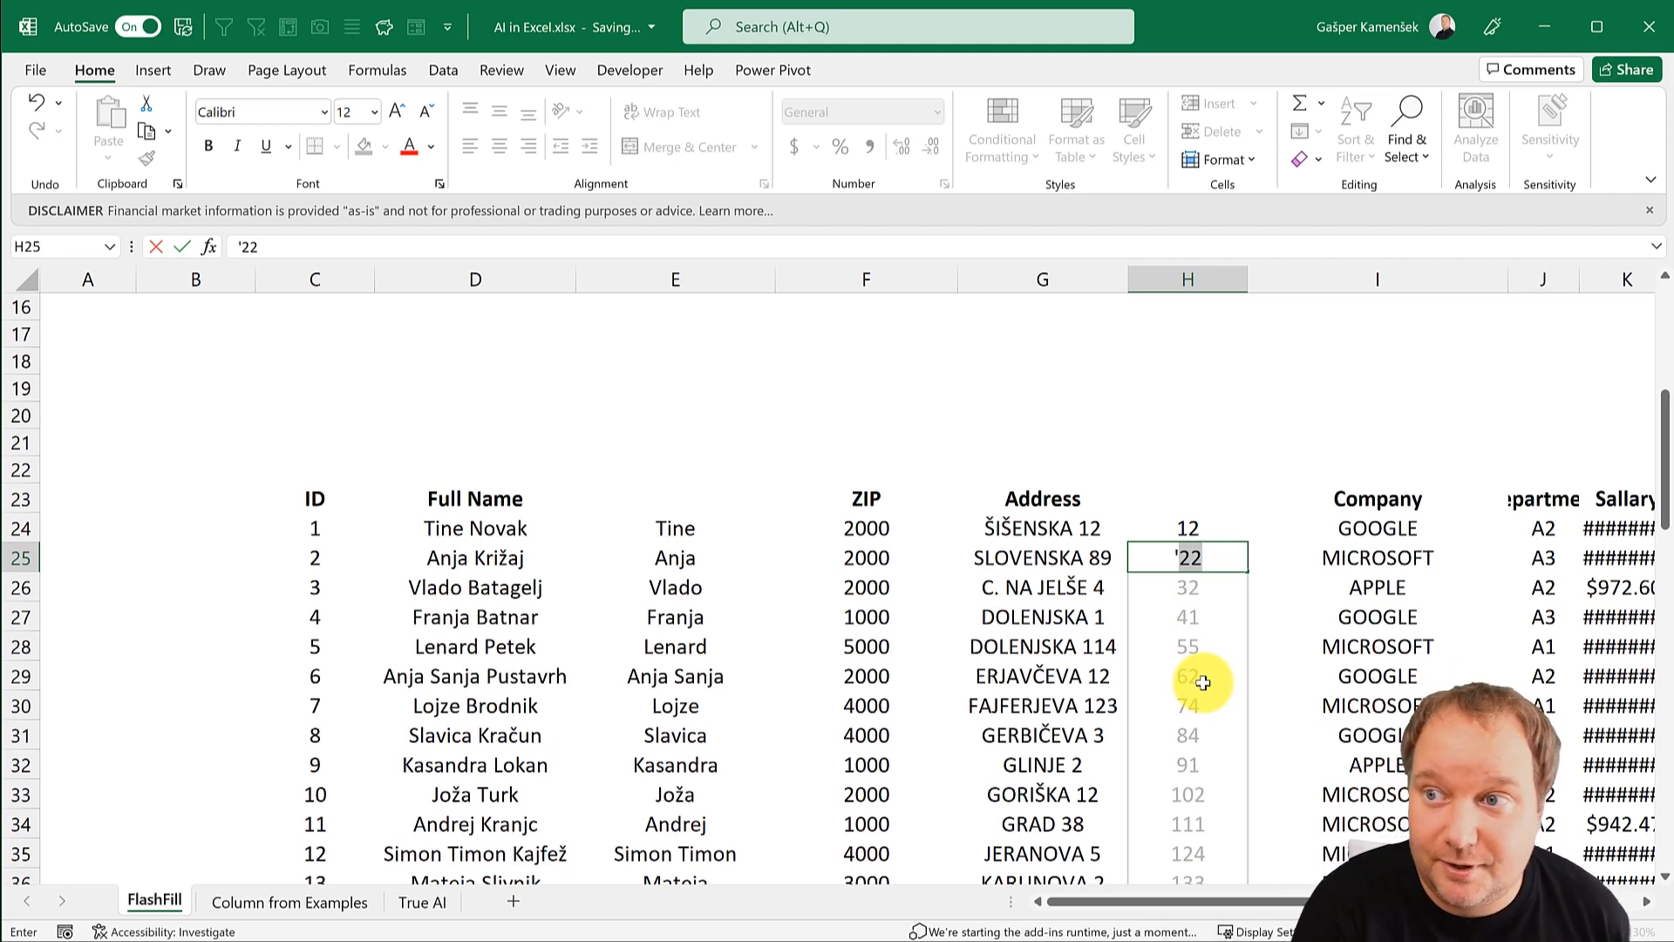
key(BackSpace)
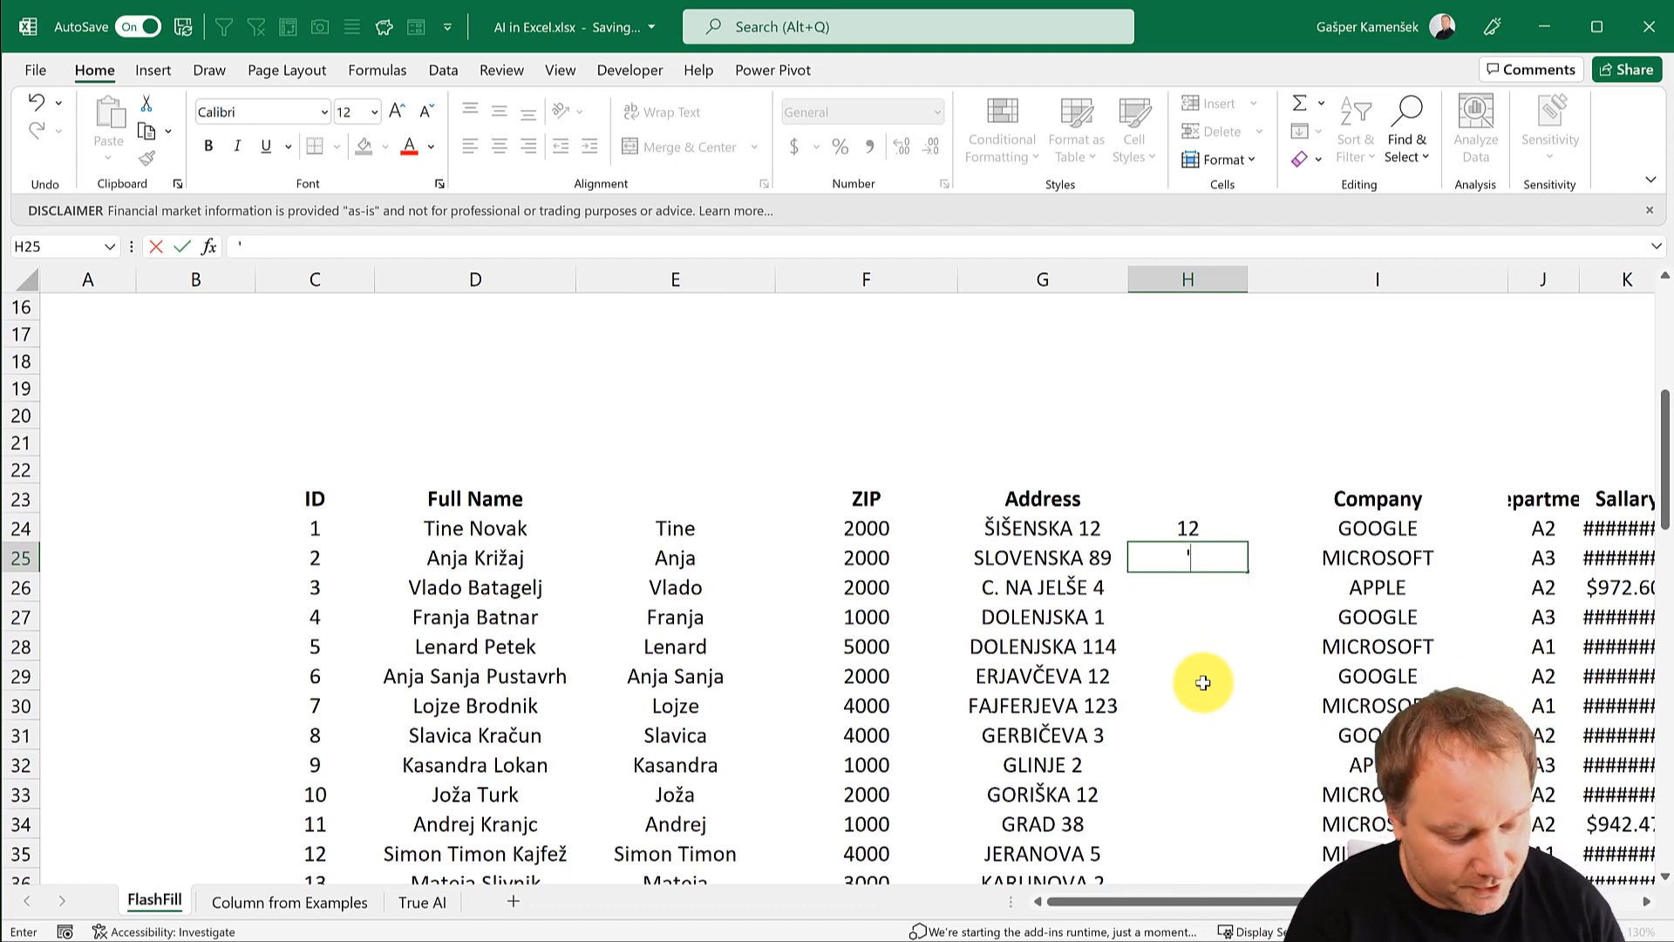
text(89)
key(Return)
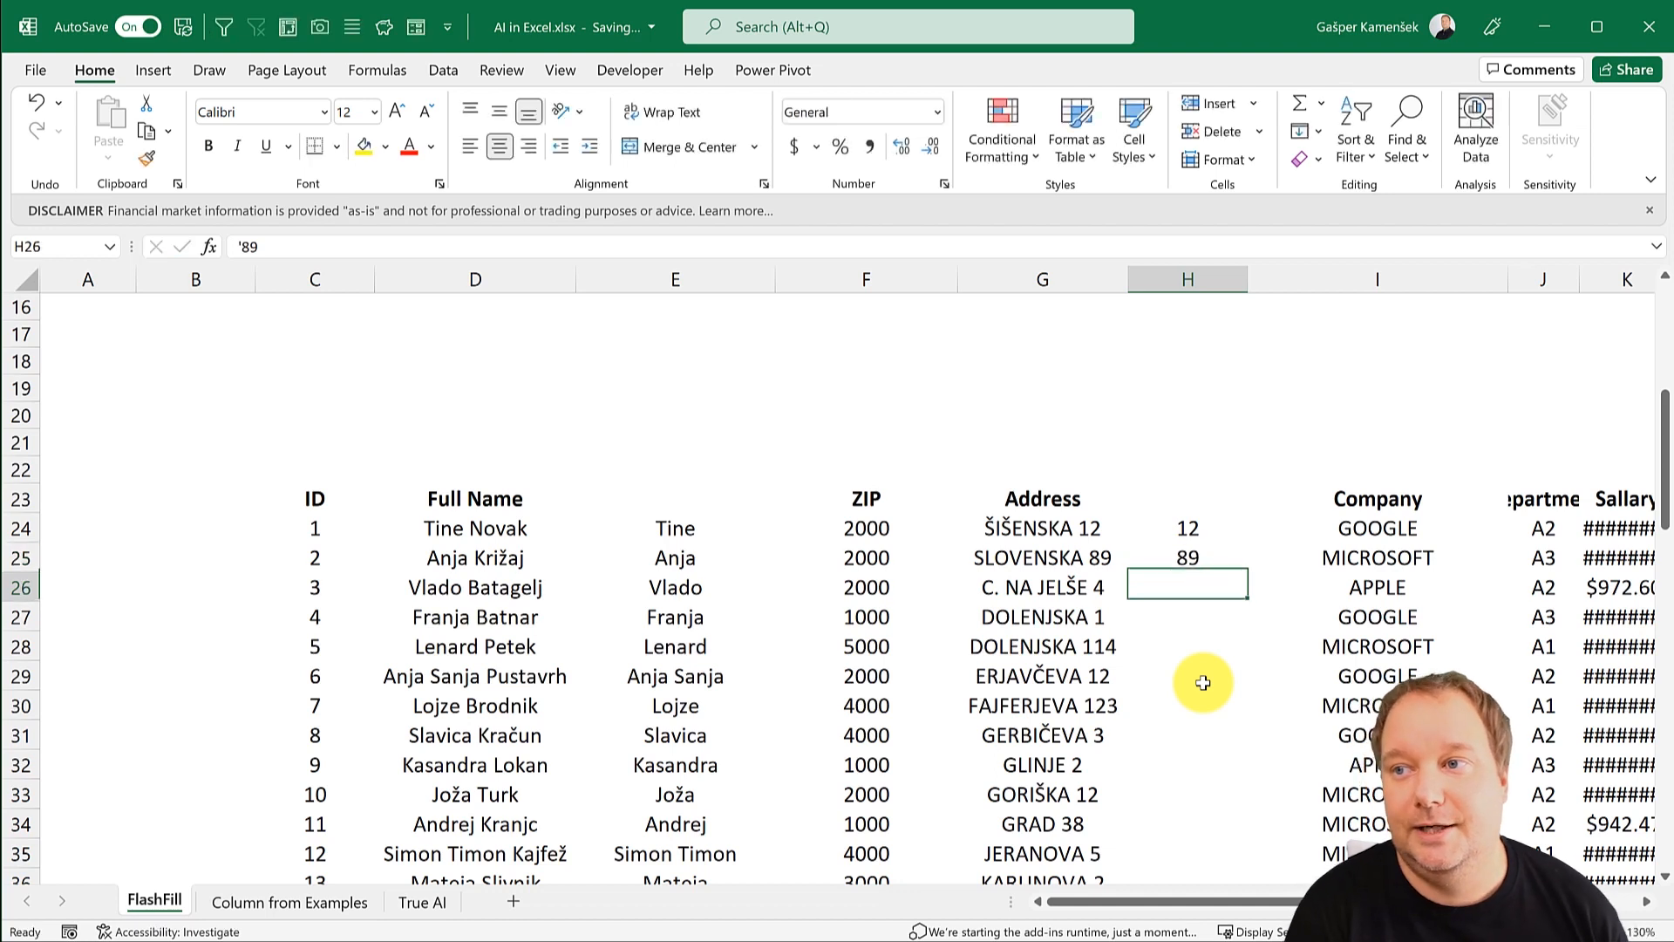
Step: Replace the suggestion in H26 with 4 as text, and accept the Flash Fill suggestions from H27 downward
text('44)
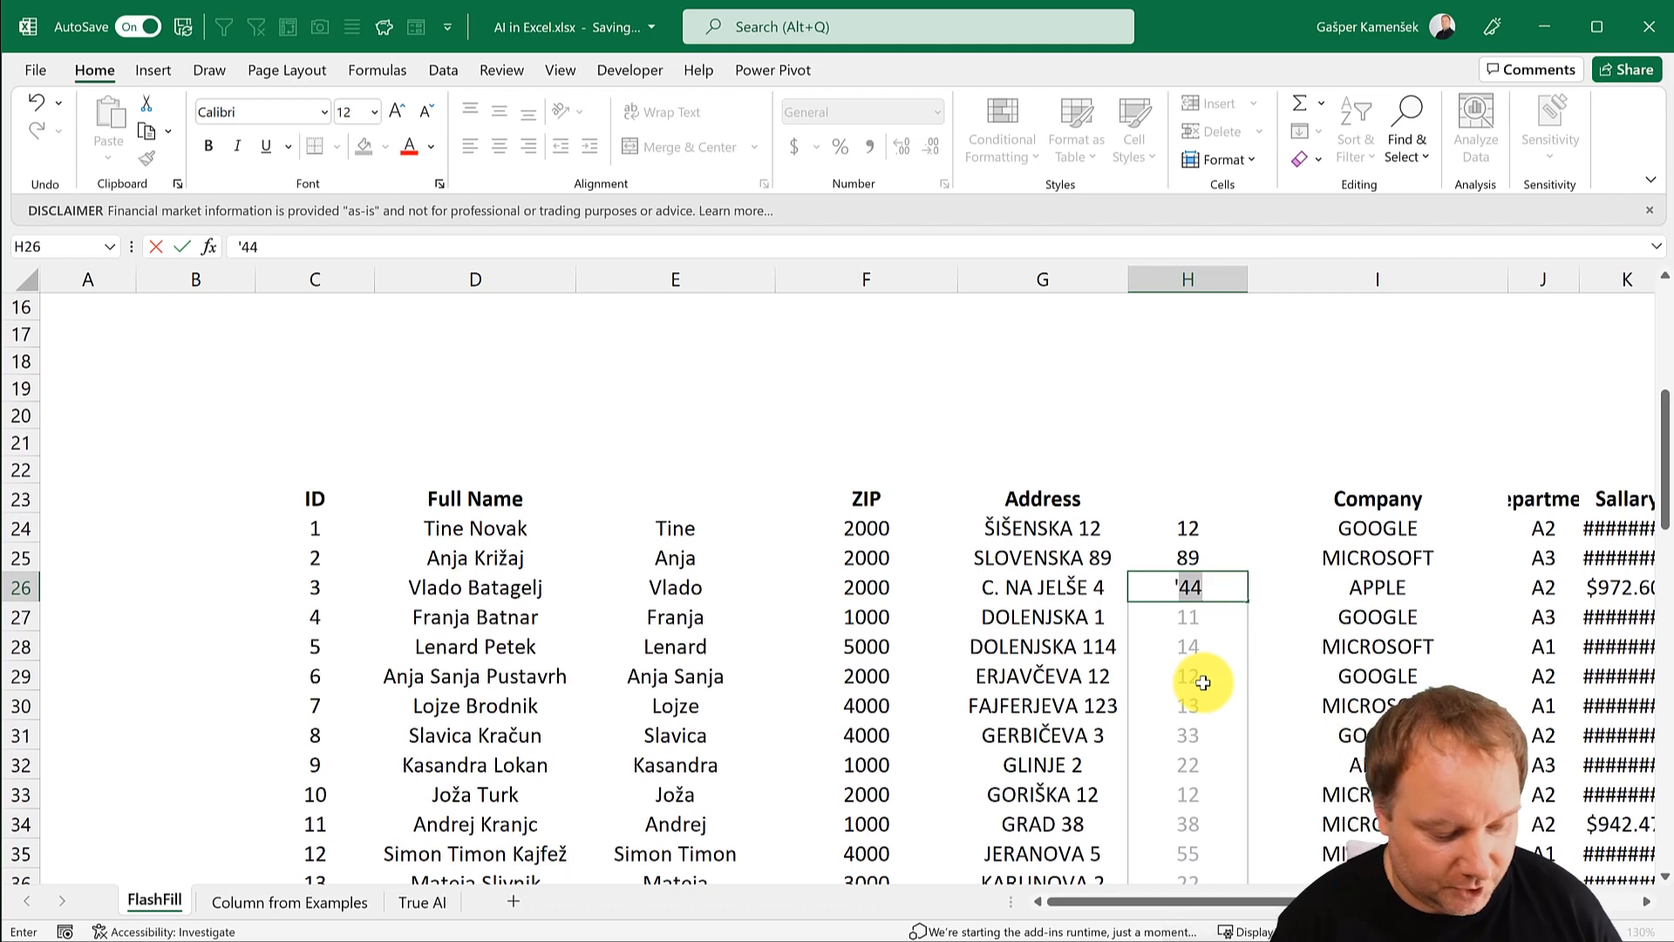
key(BackSpace)
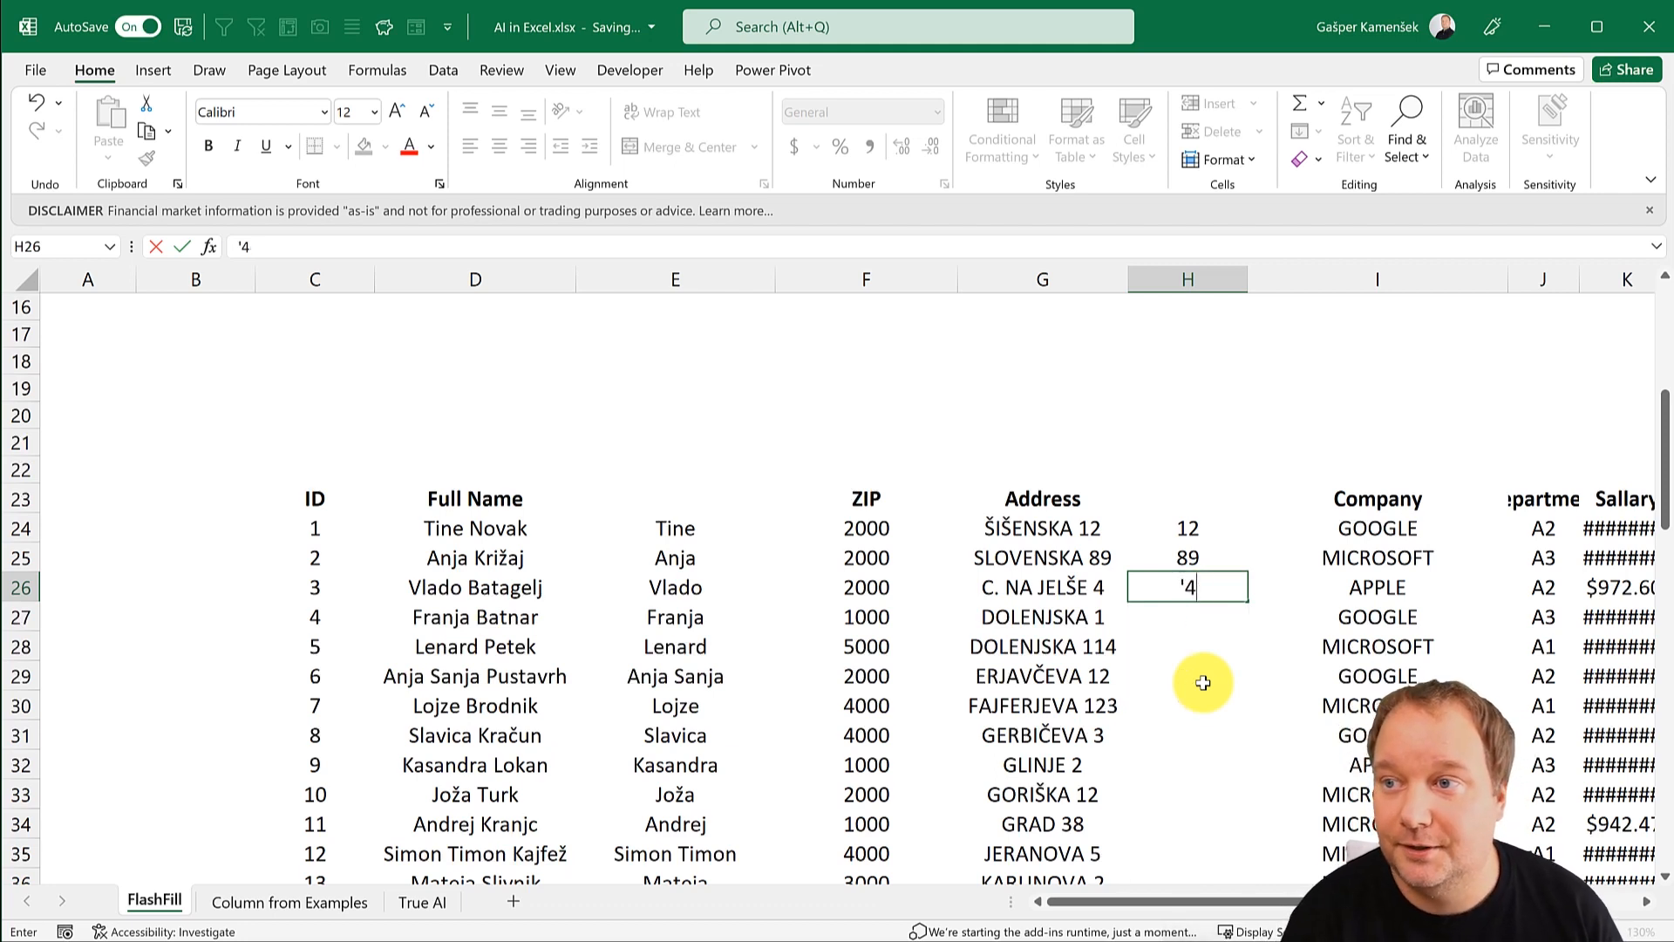
key(Return)
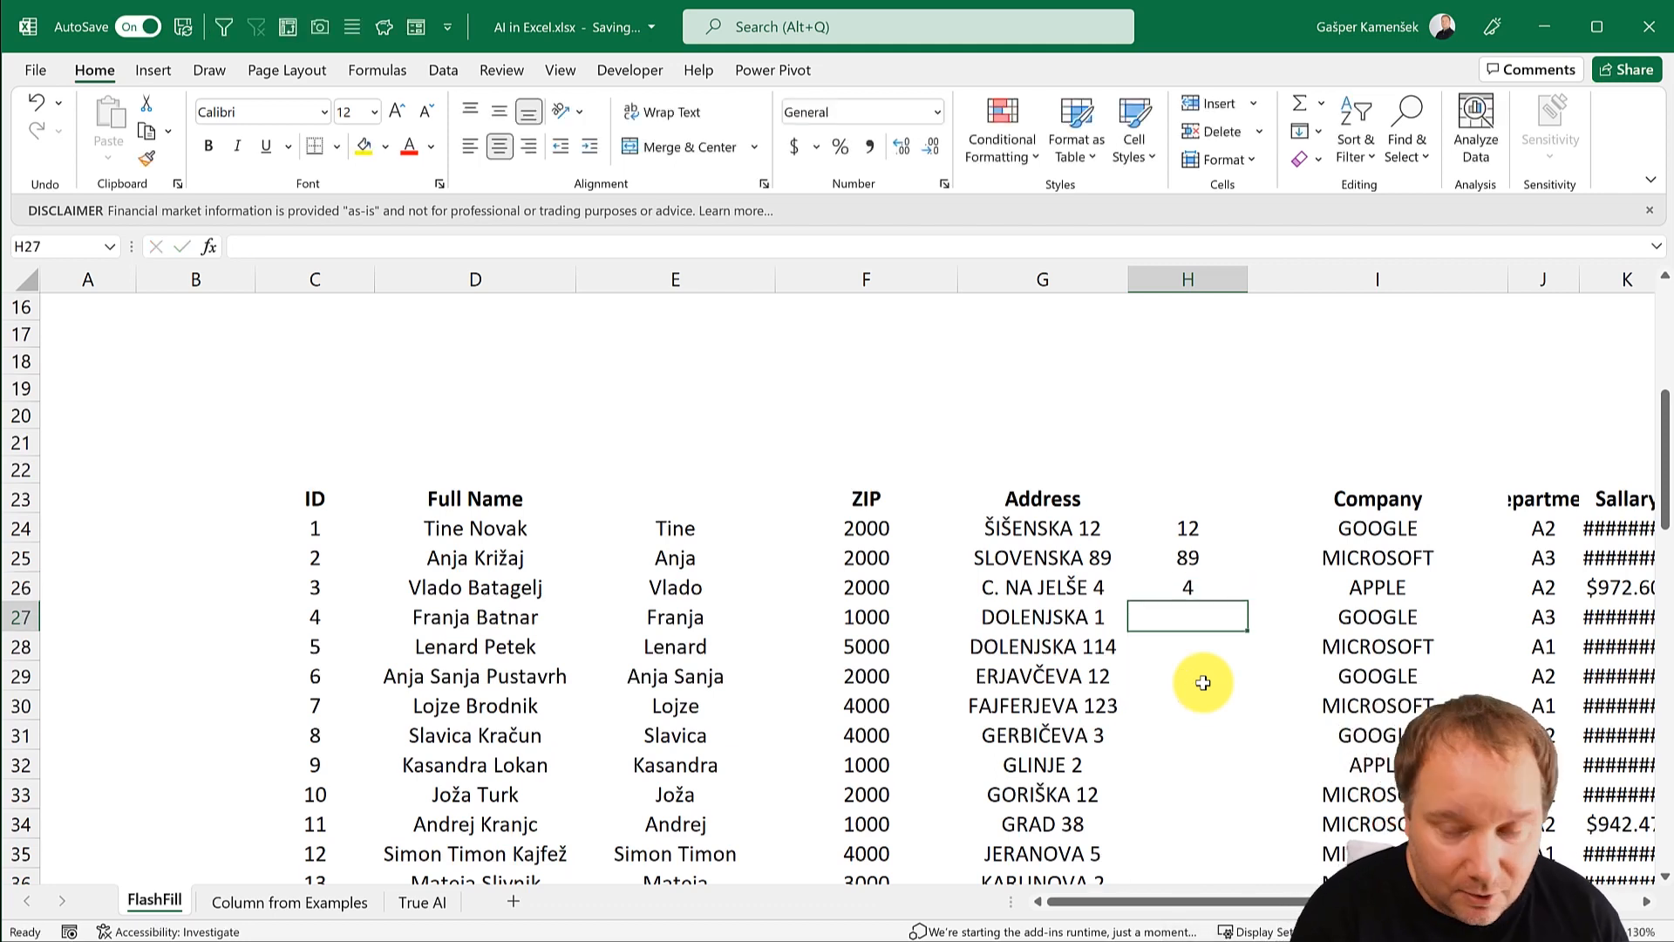
text(1)
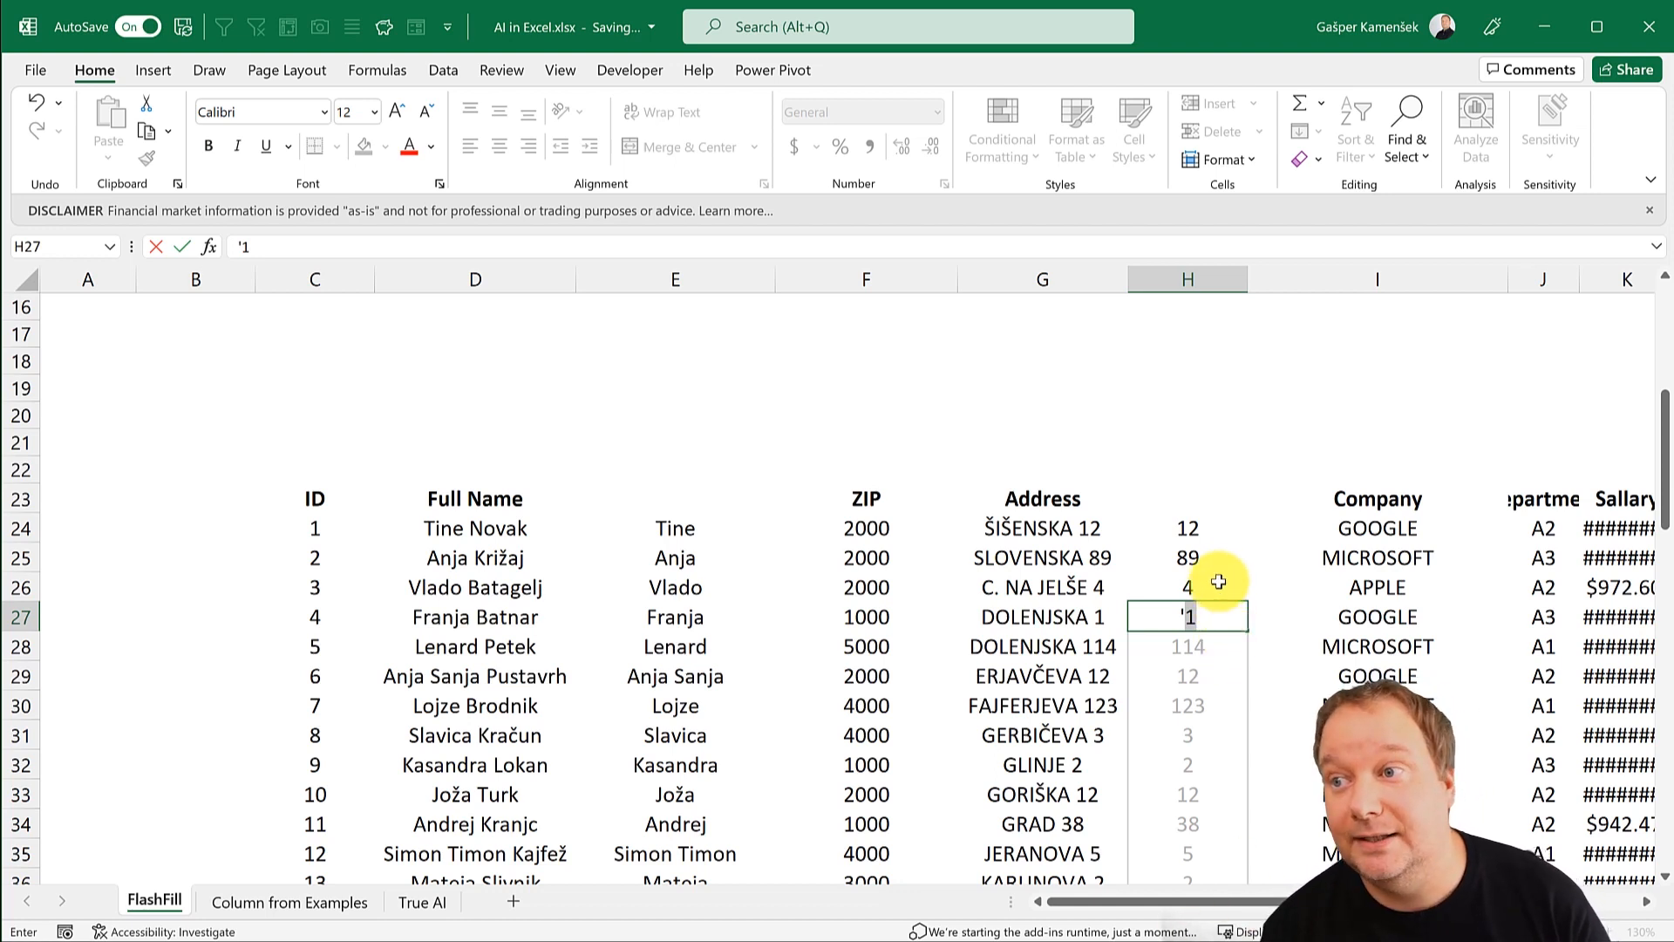
key(Return)
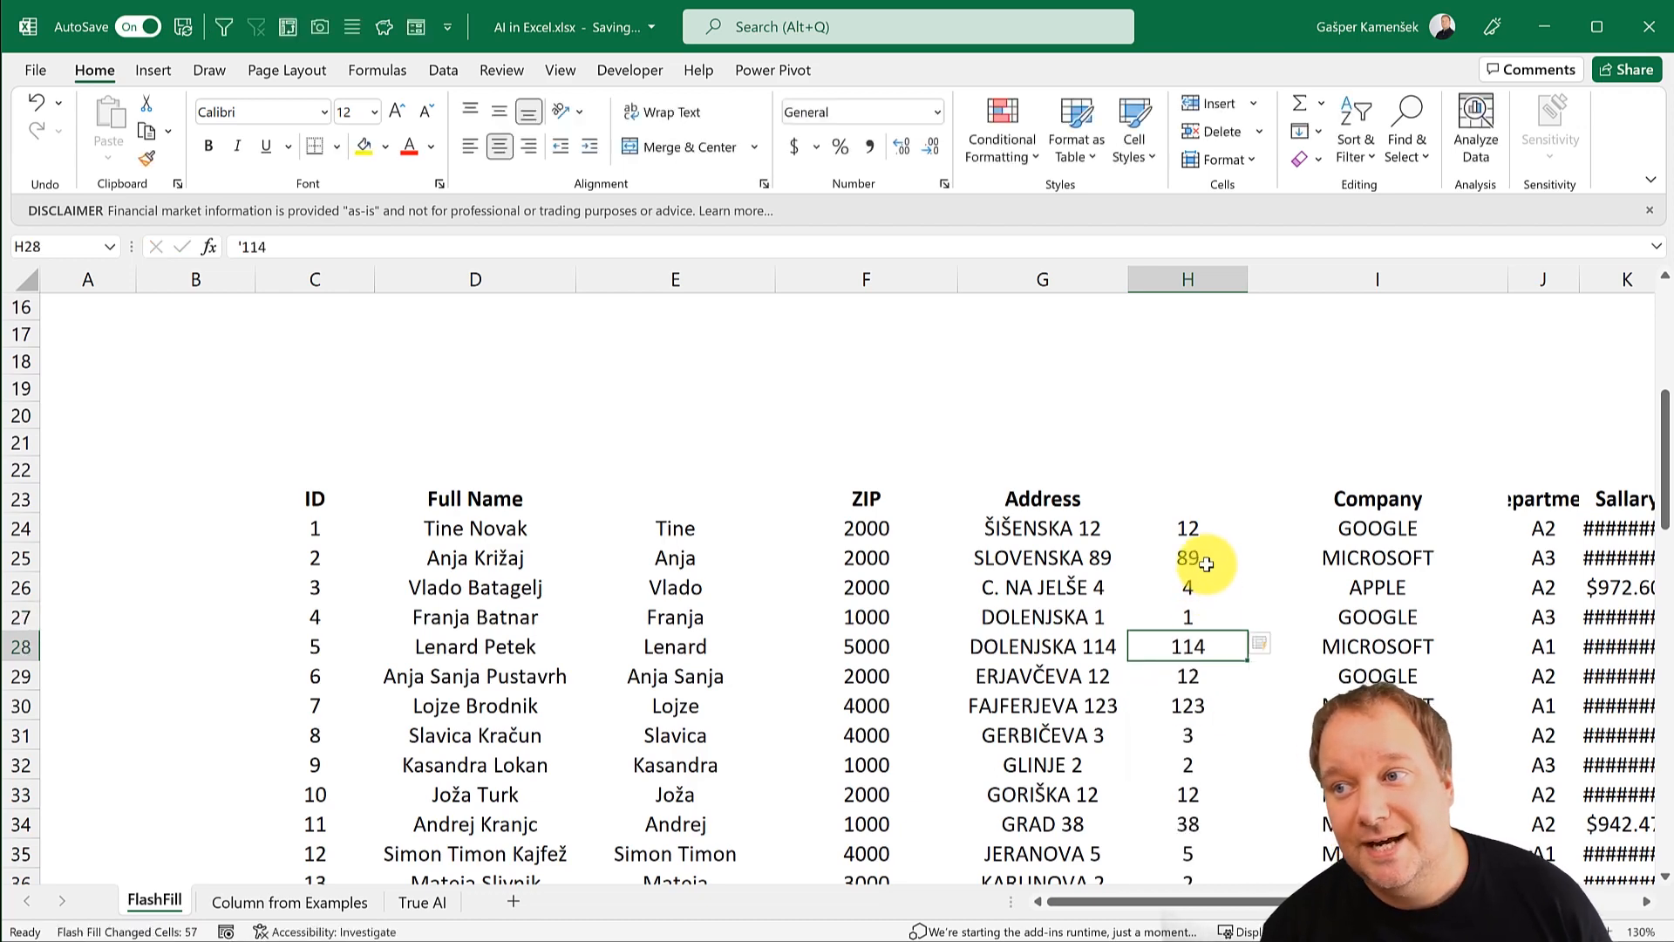
Step: Clear the house numbers from H25 down to the end of the column, keeping only the H24 example
click(1206, 564)
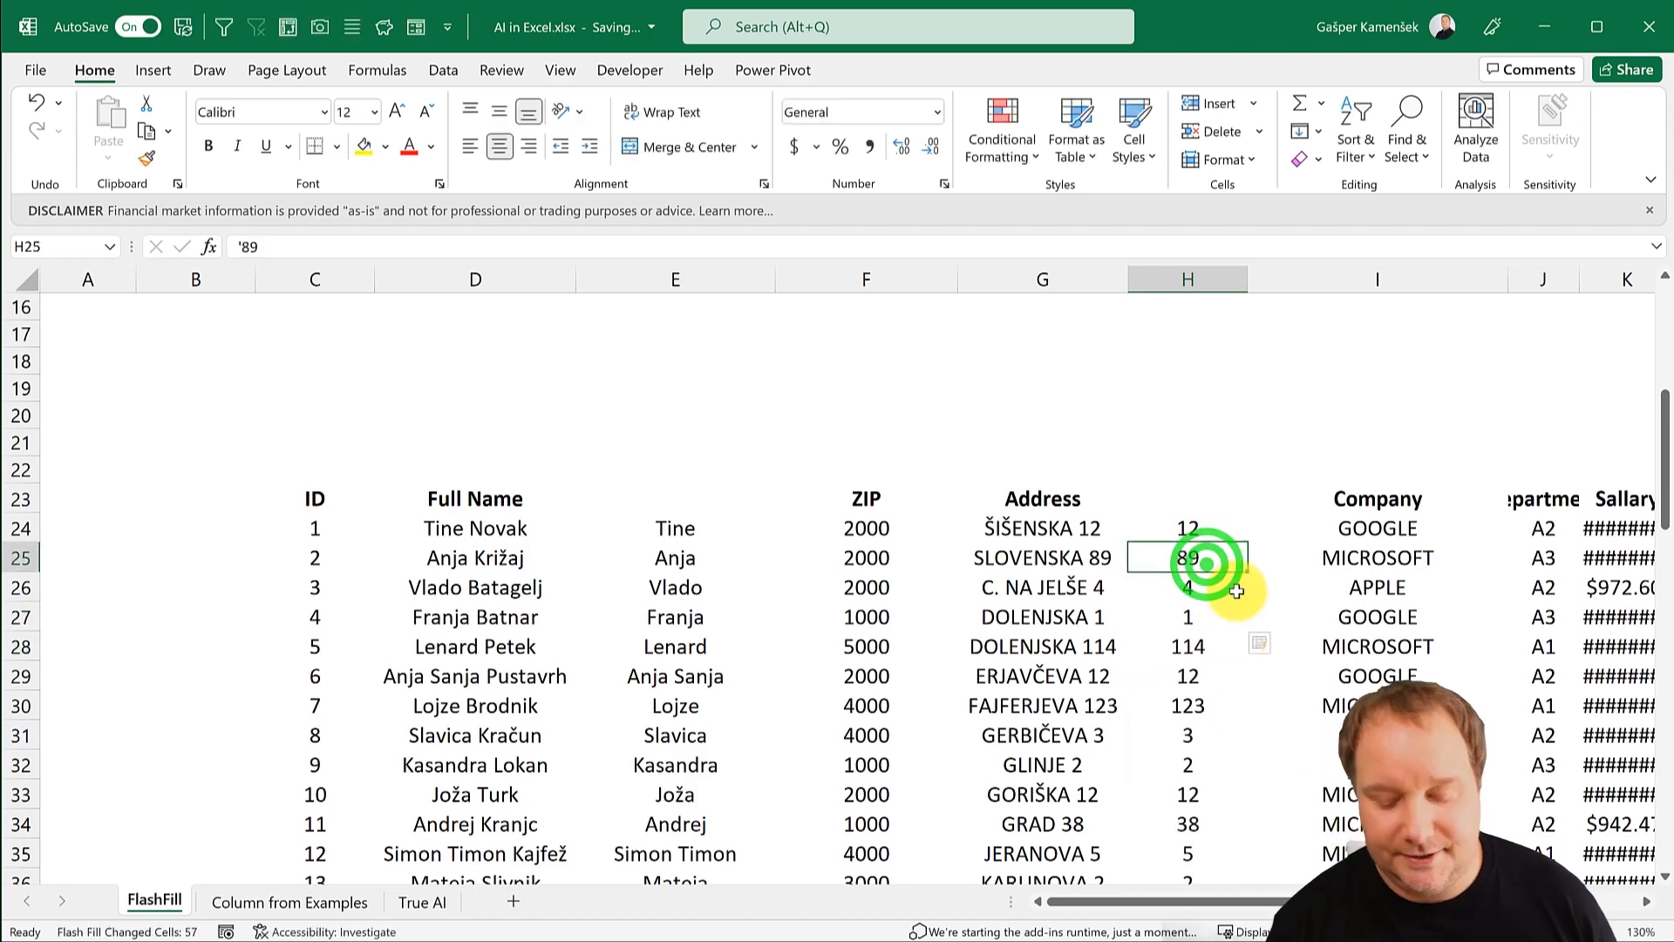
key(ctrl+shift+Down)
scroll(1237, 591, up, 3)
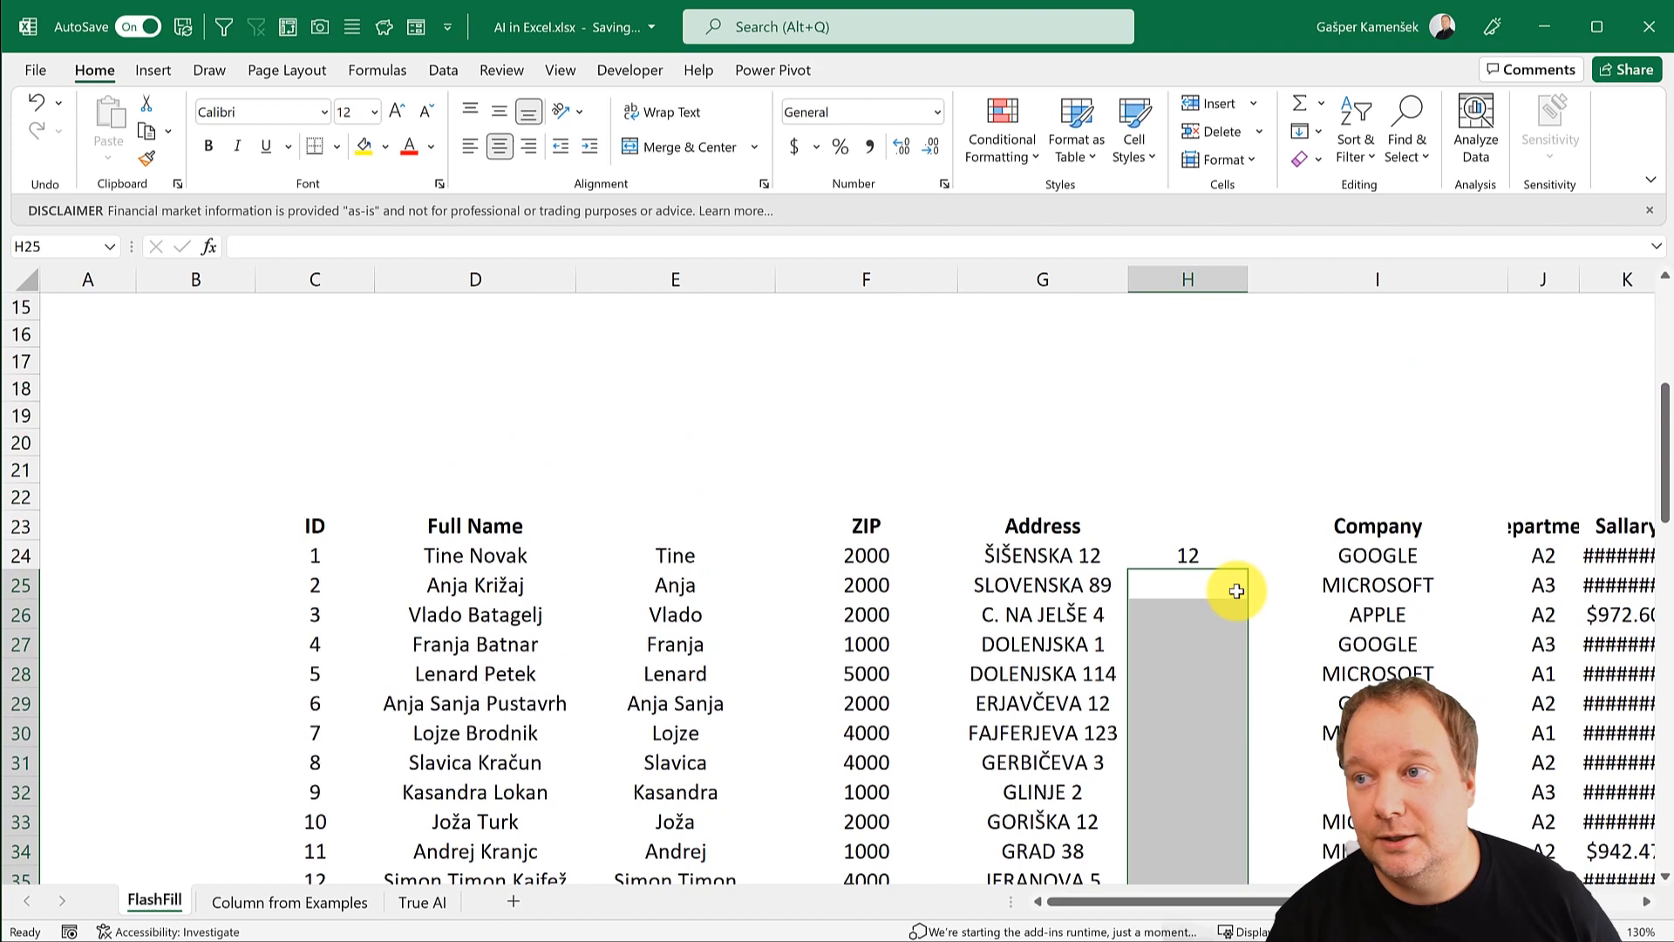
Step: Try Flash Fill from H24 with only one example, and undo the fill
click(1188, 553)
click(1310, 132)
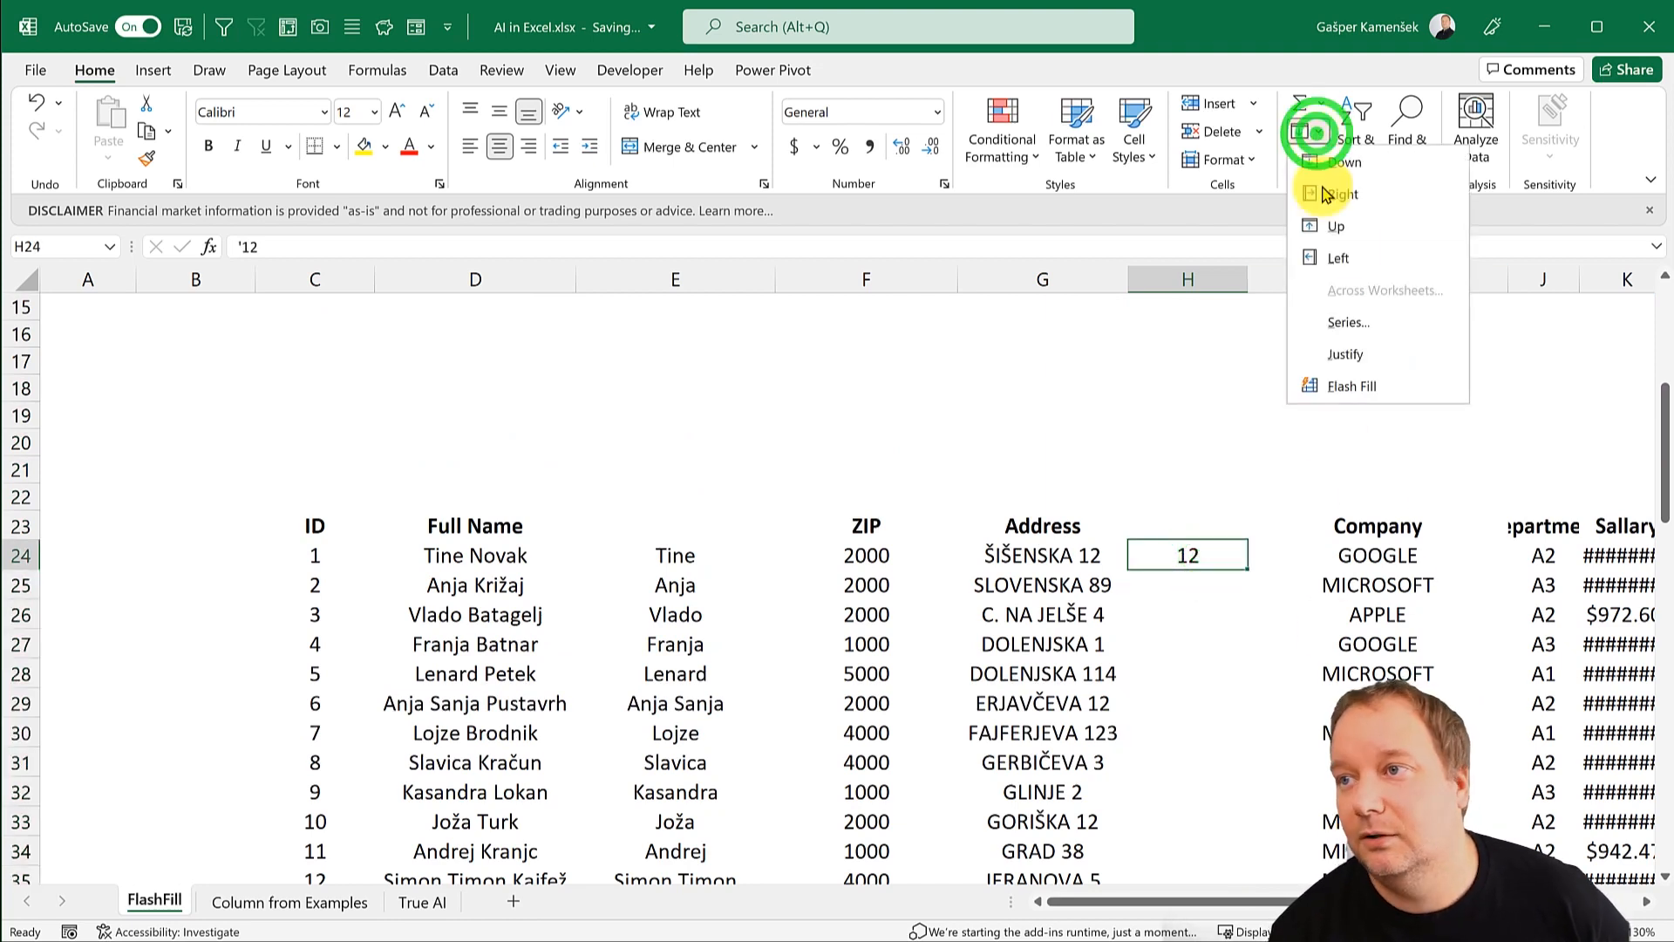
click(1385, 379)
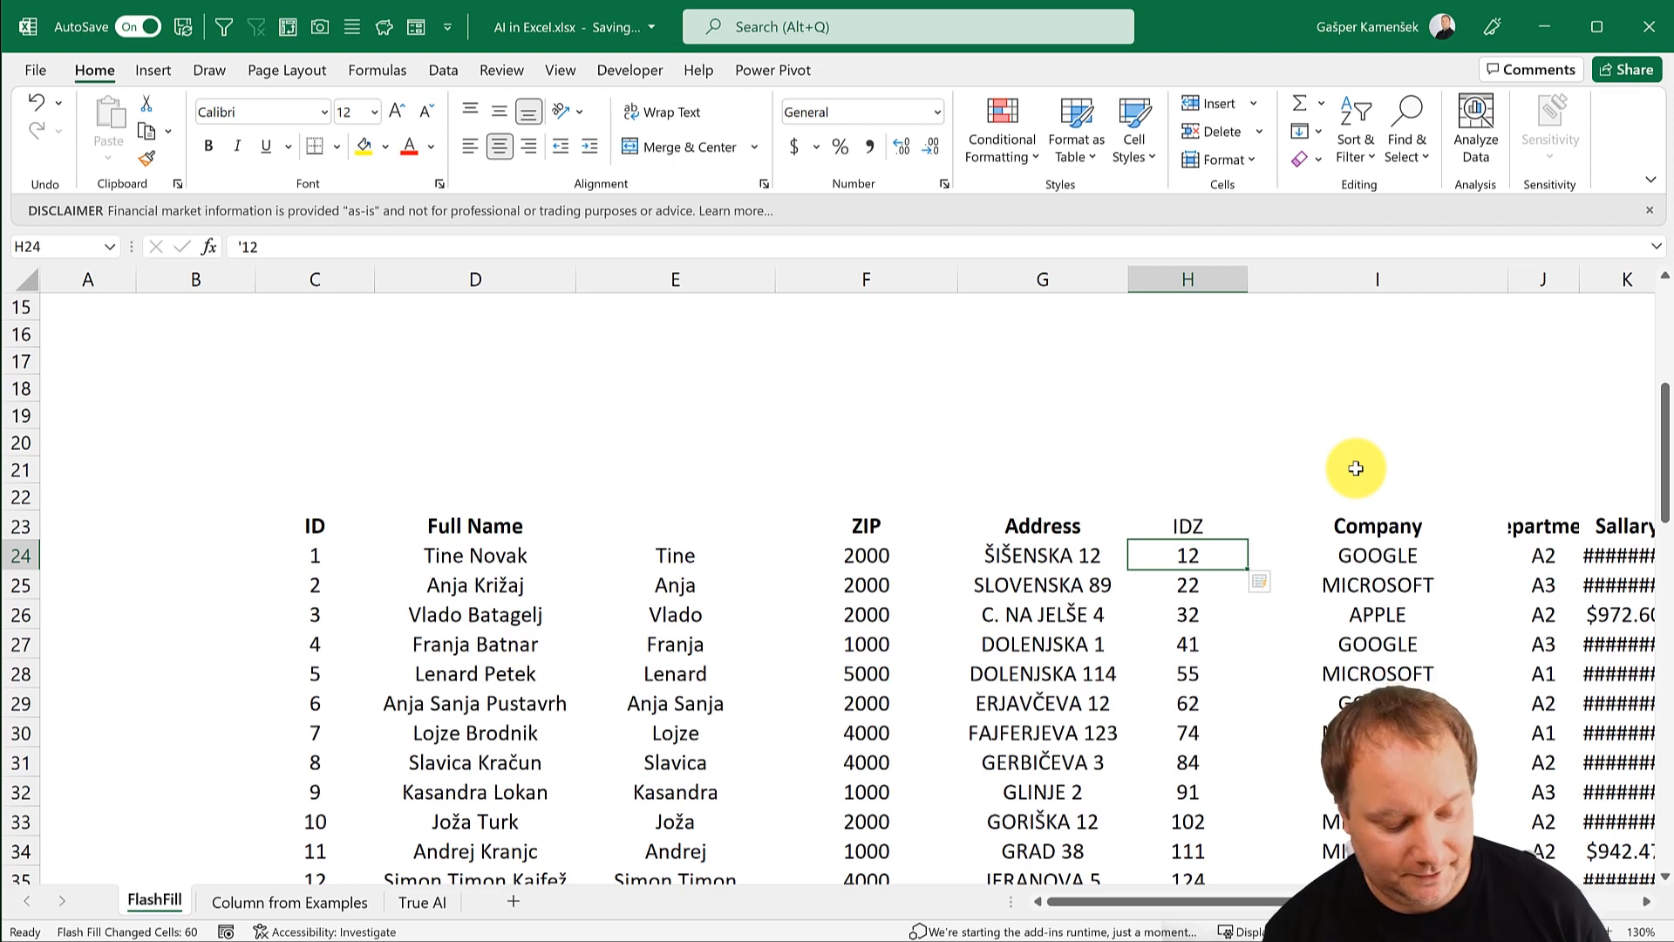
key(ctrl+z)
Step: Enter 89 as text in H25 as a second house-number example
click(1187, 585)
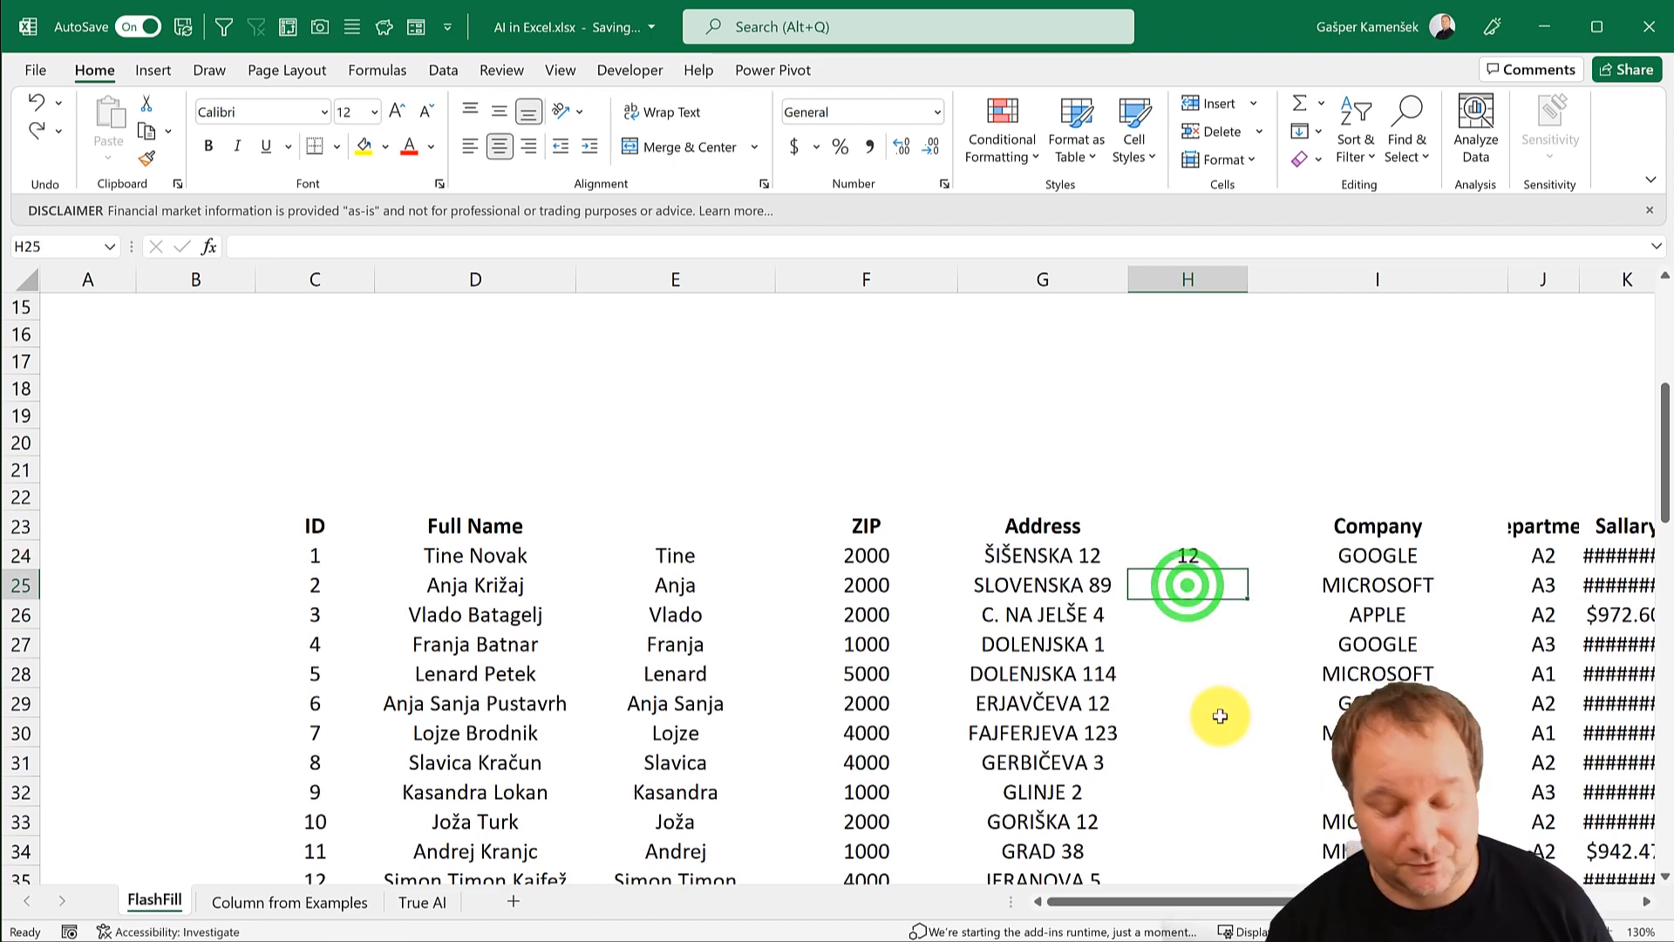
text('89)
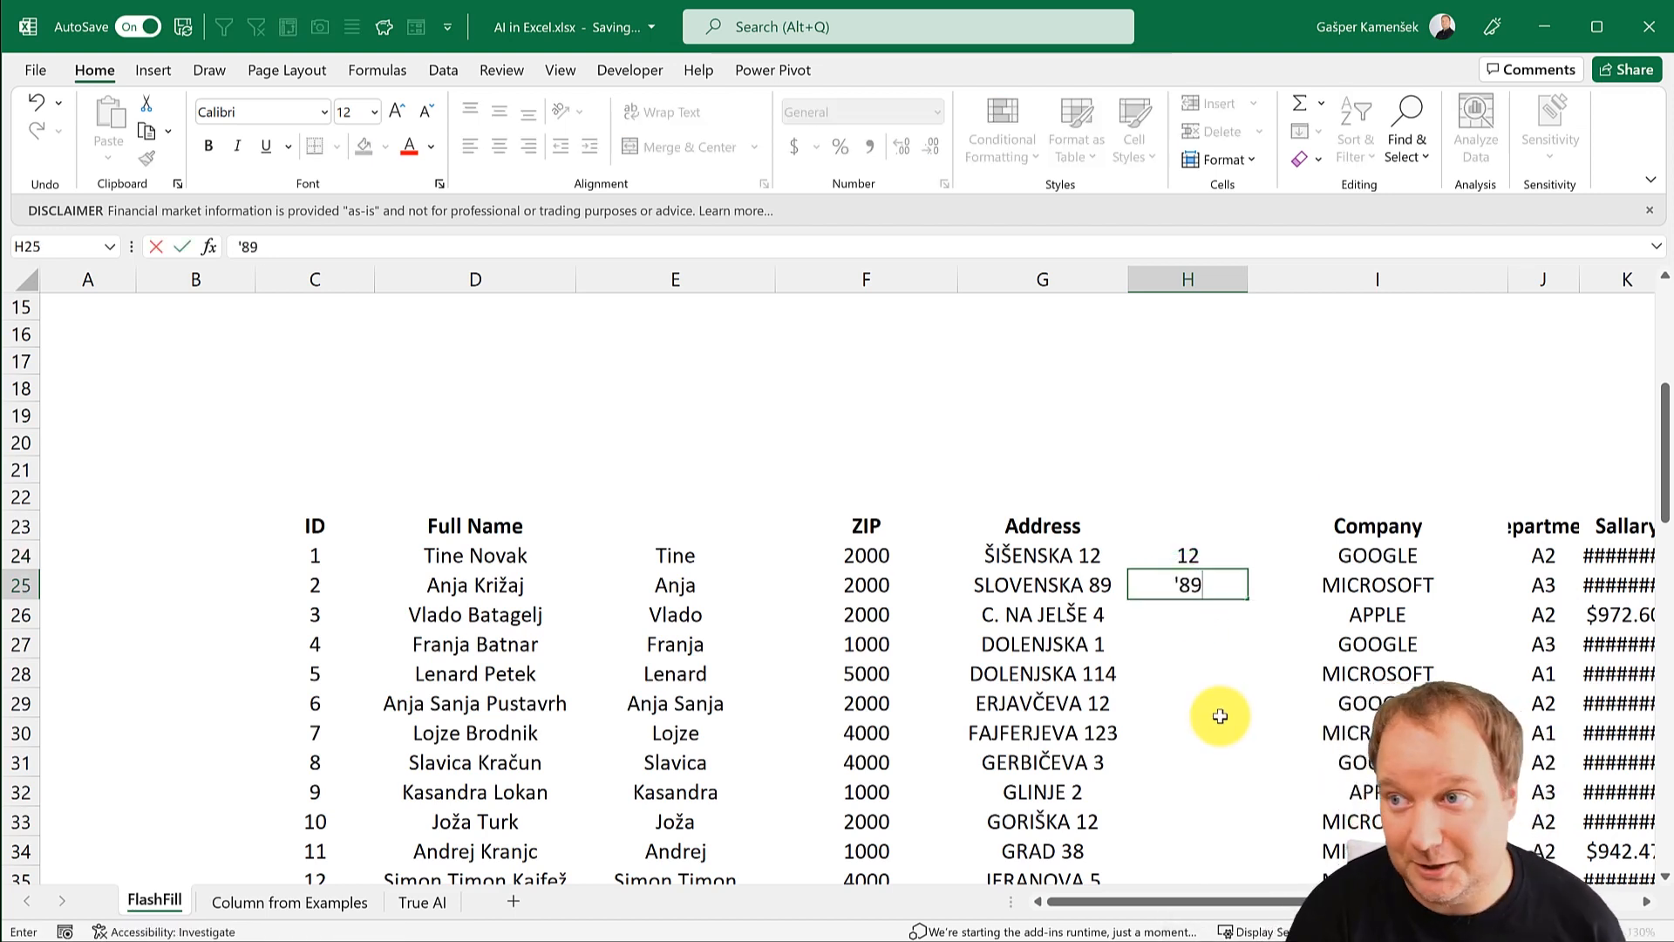
key(Return)
Step: Try running Flash Fill with the two examples in H24:H25 selected
drag(1185, 558, 1205, 571)
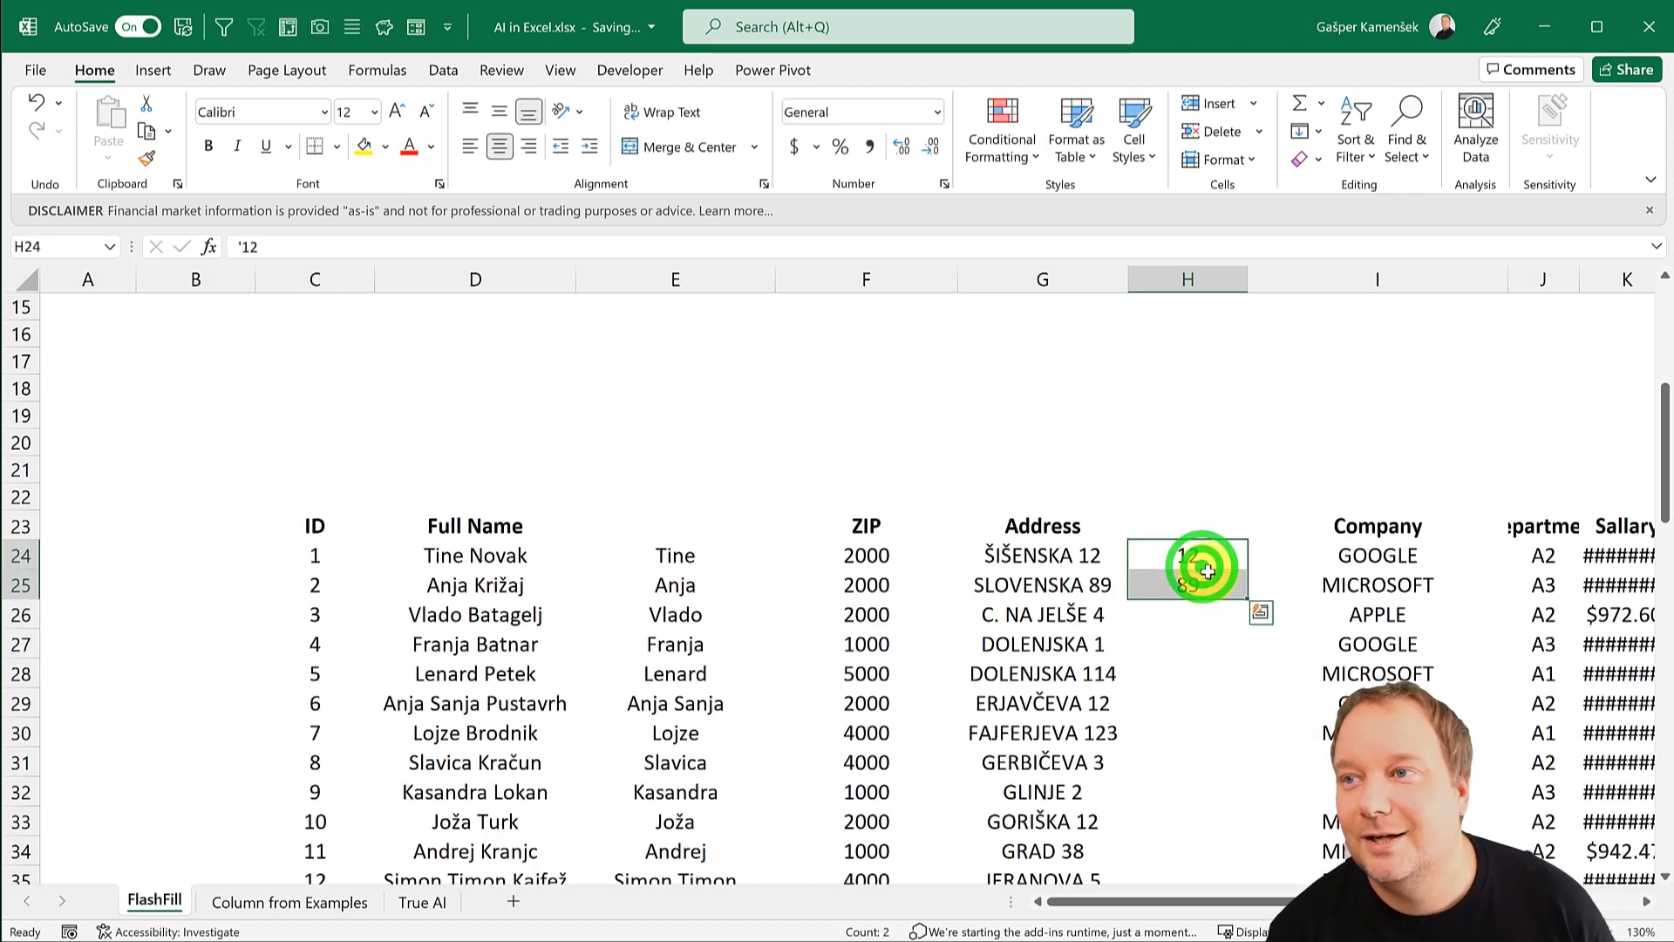
click(1319, 131)
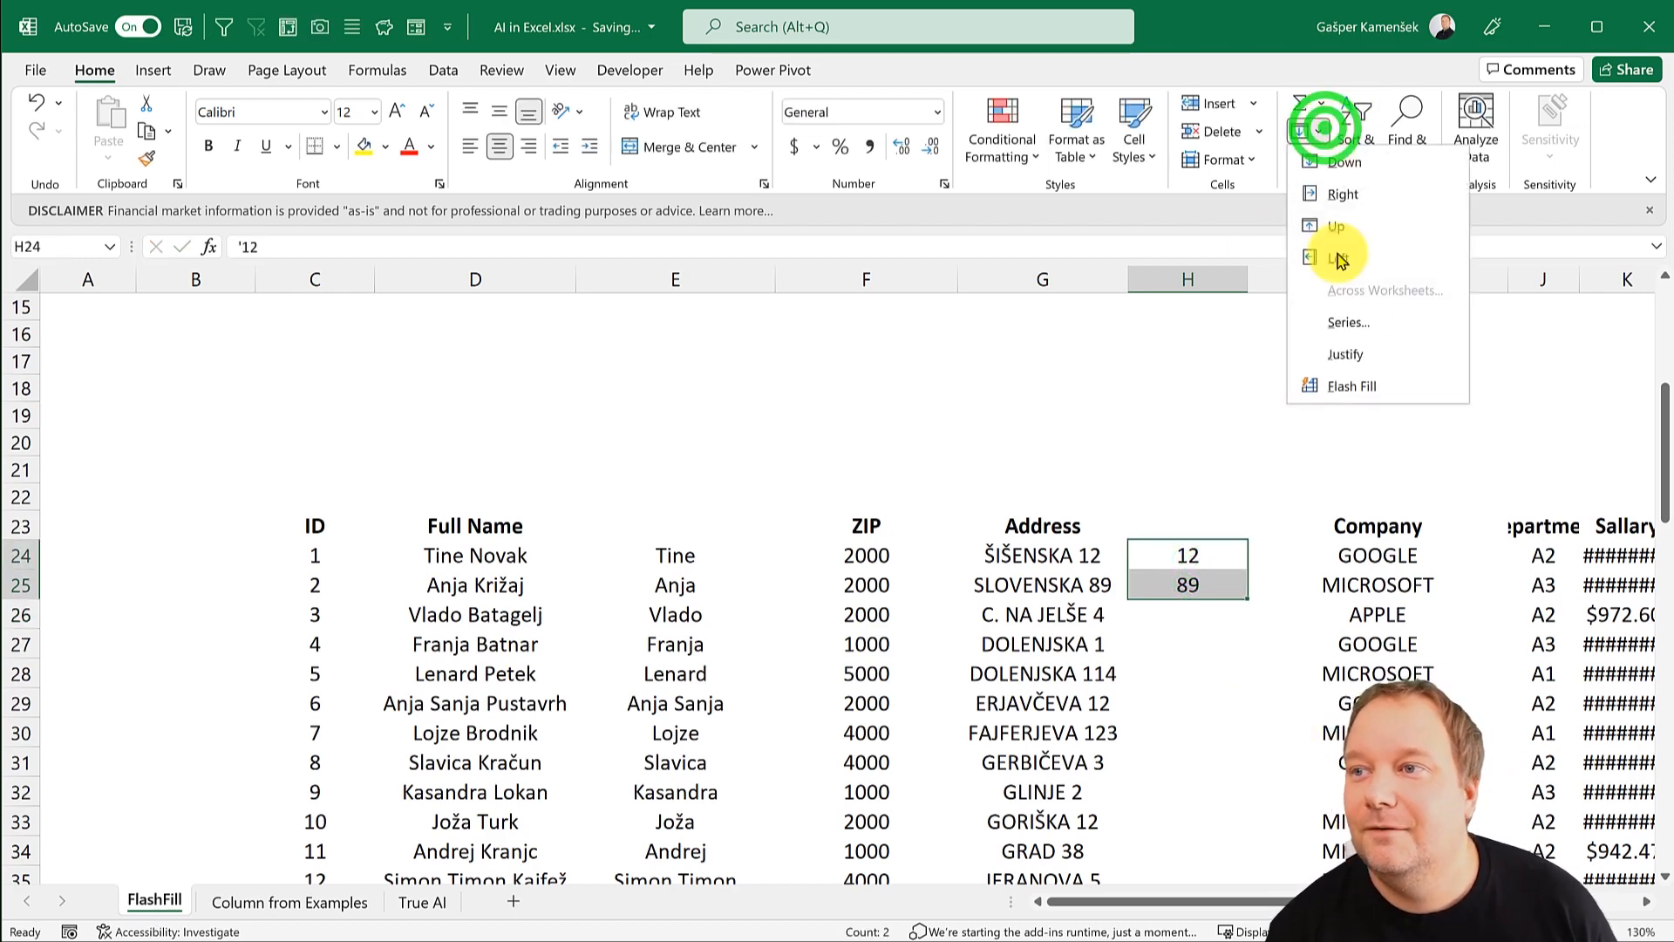
click(1365, 388)
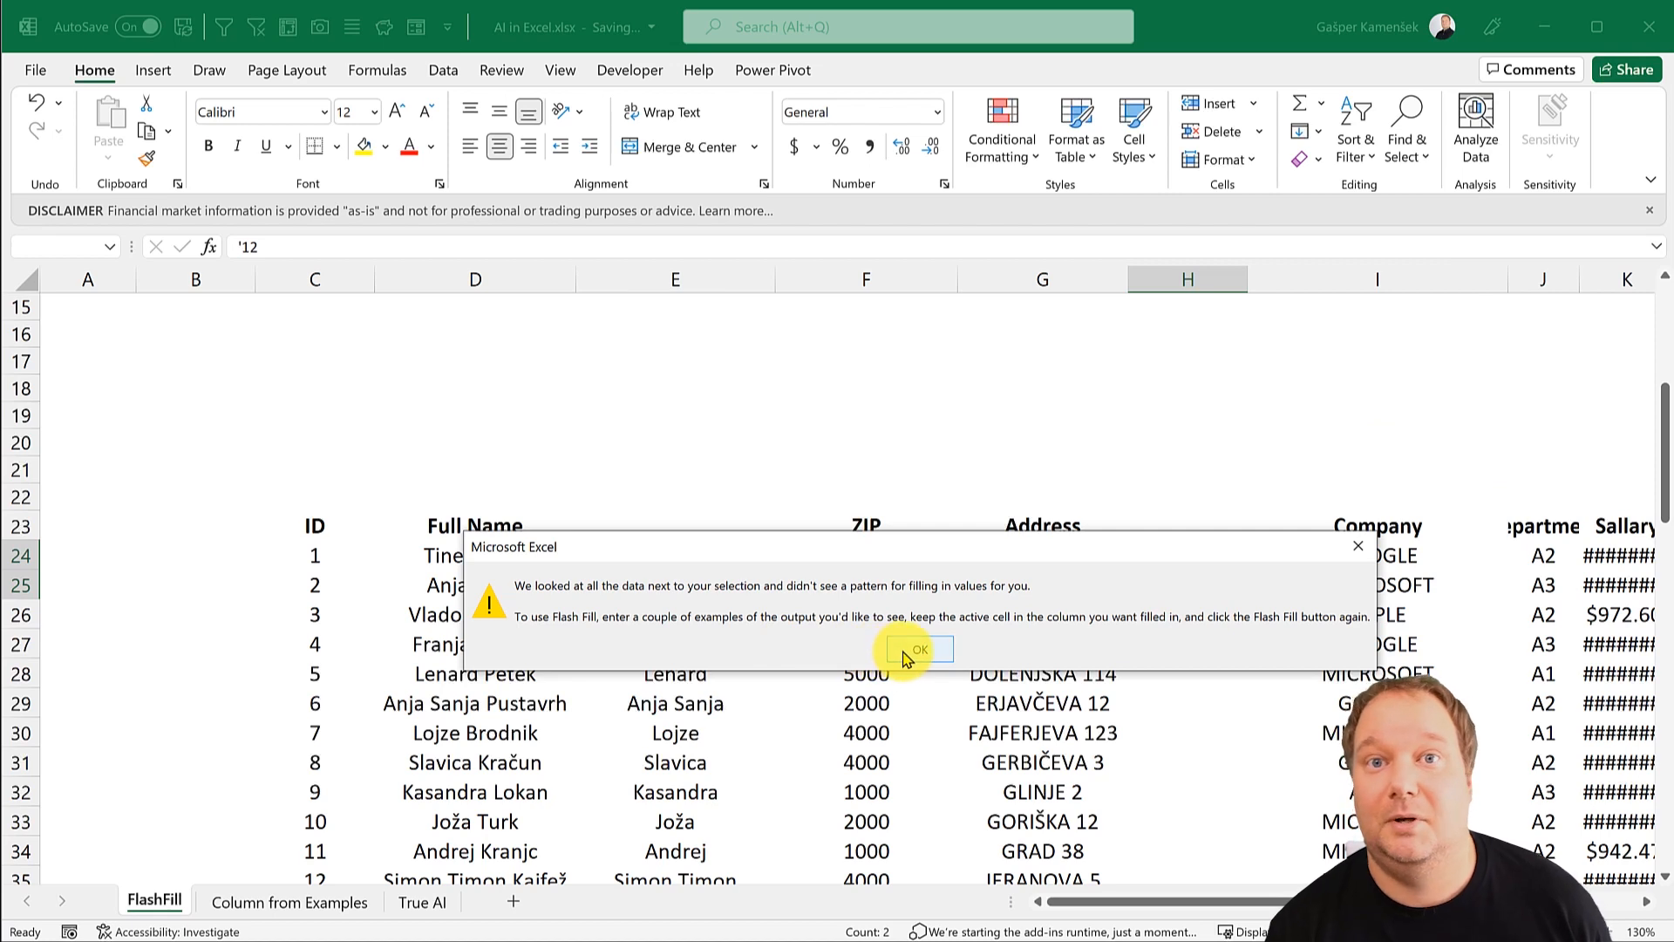
click(907, 655)
Step: Enter 4 as text in H26 as a third house-number example
click(1196, 610)
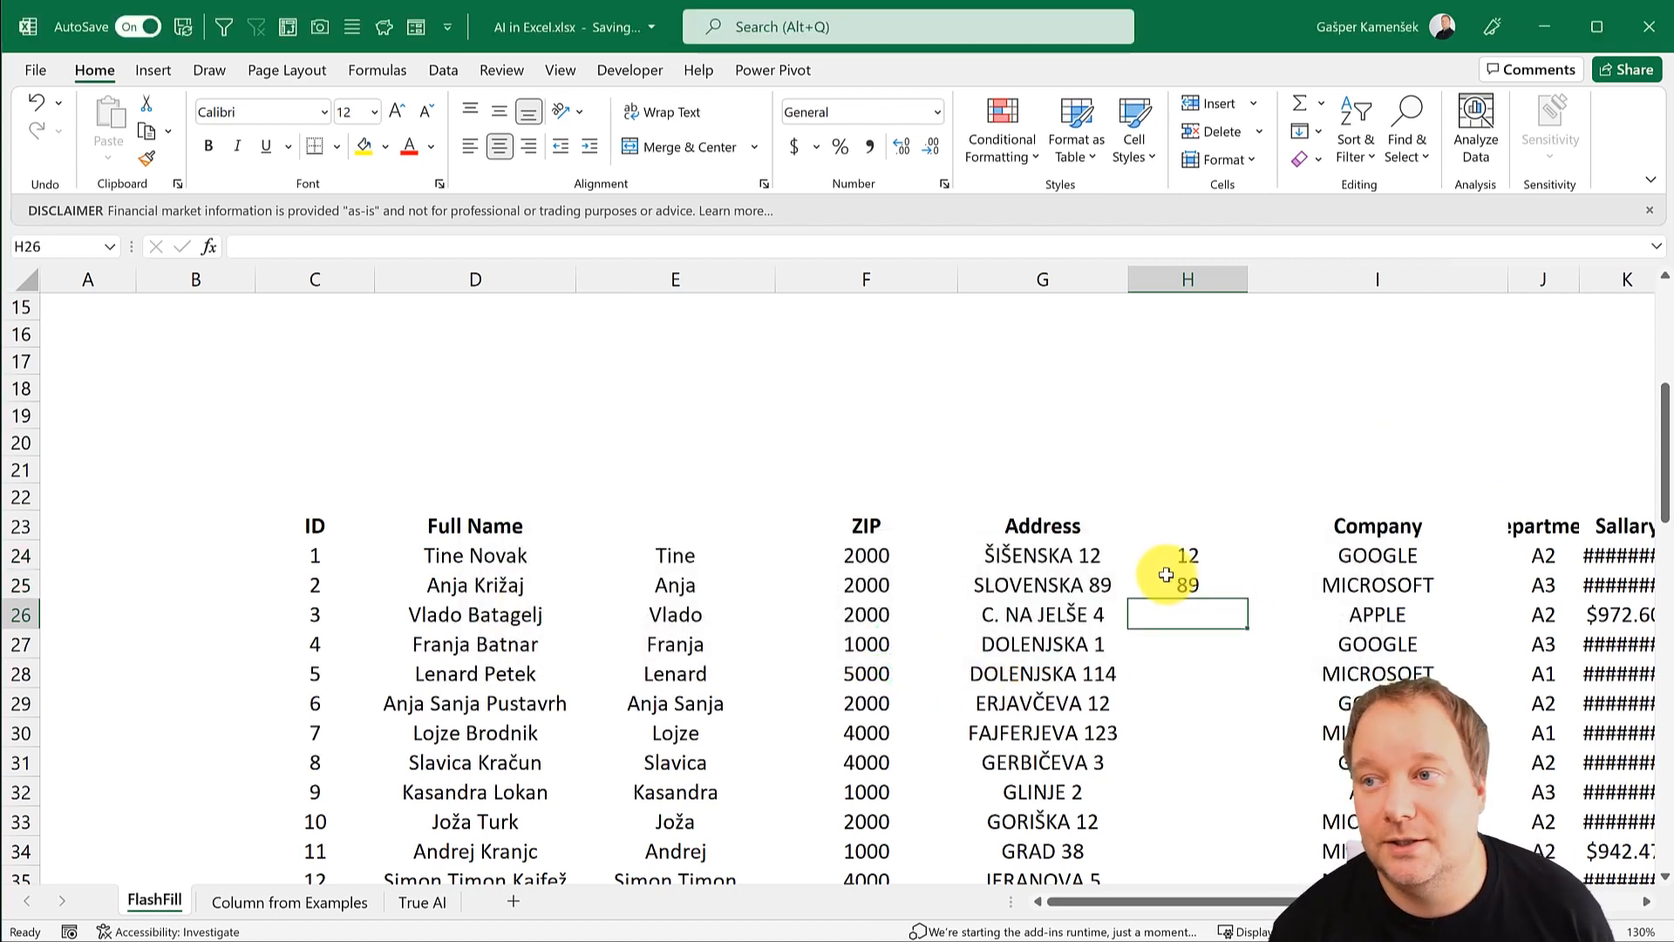
text(')
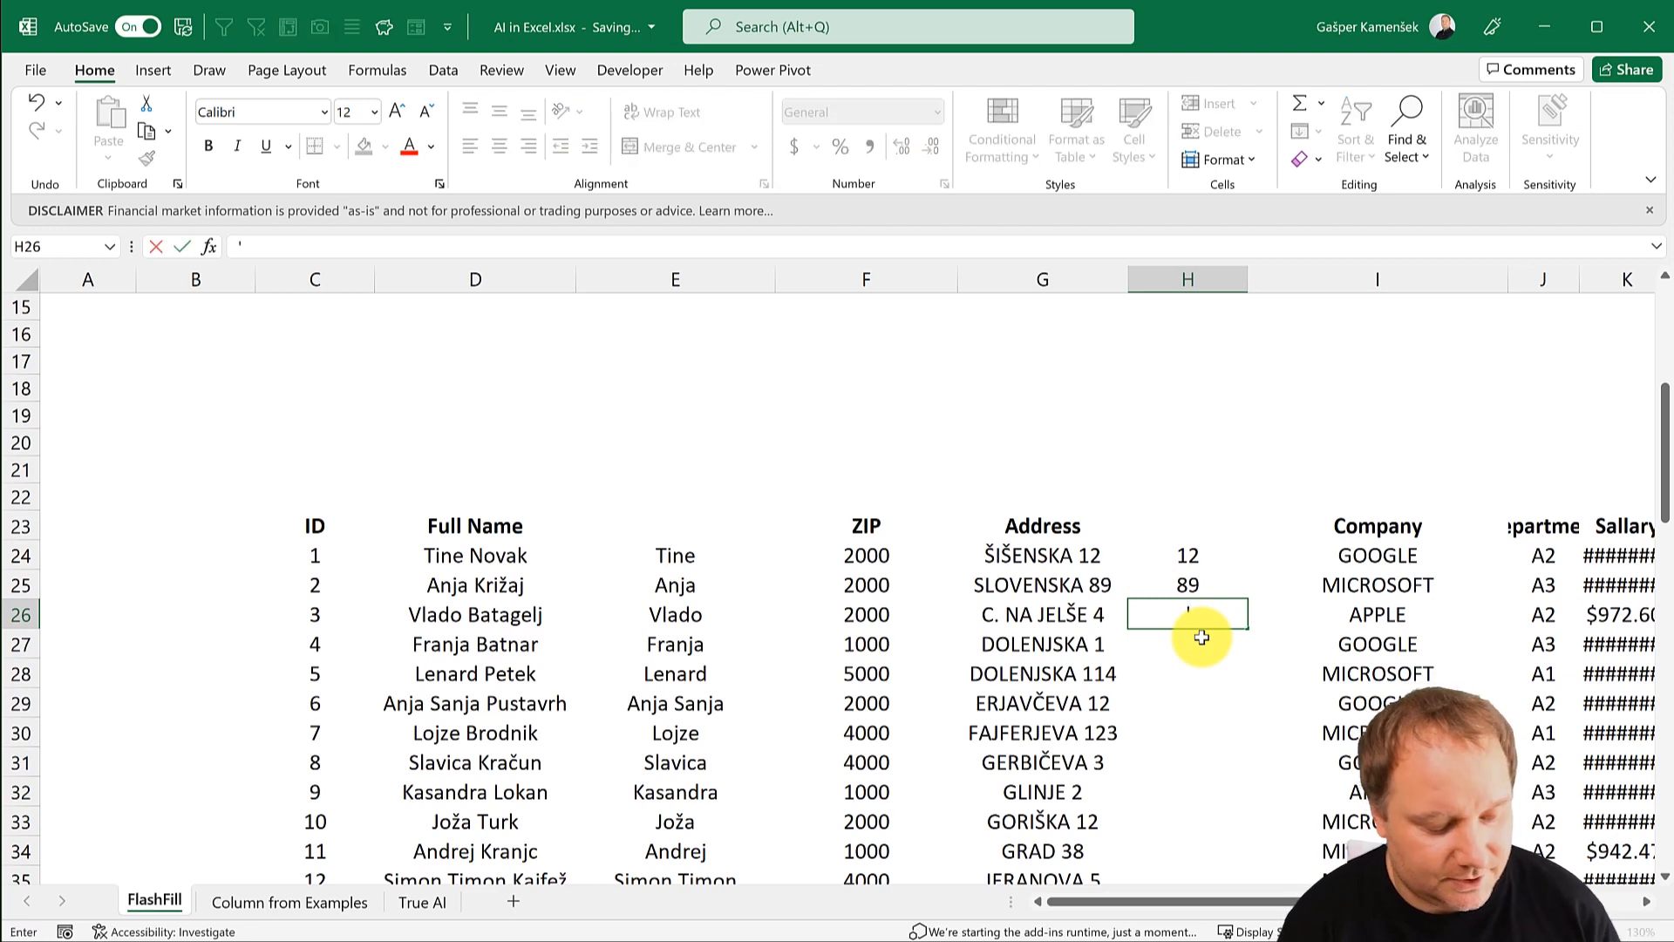
text(4)
key(Return)
Step: Run Flash Fill from H26 to extract the house numbers for the whole address list, and review the filled rows
click(1195, 591)
click(1193, 610)
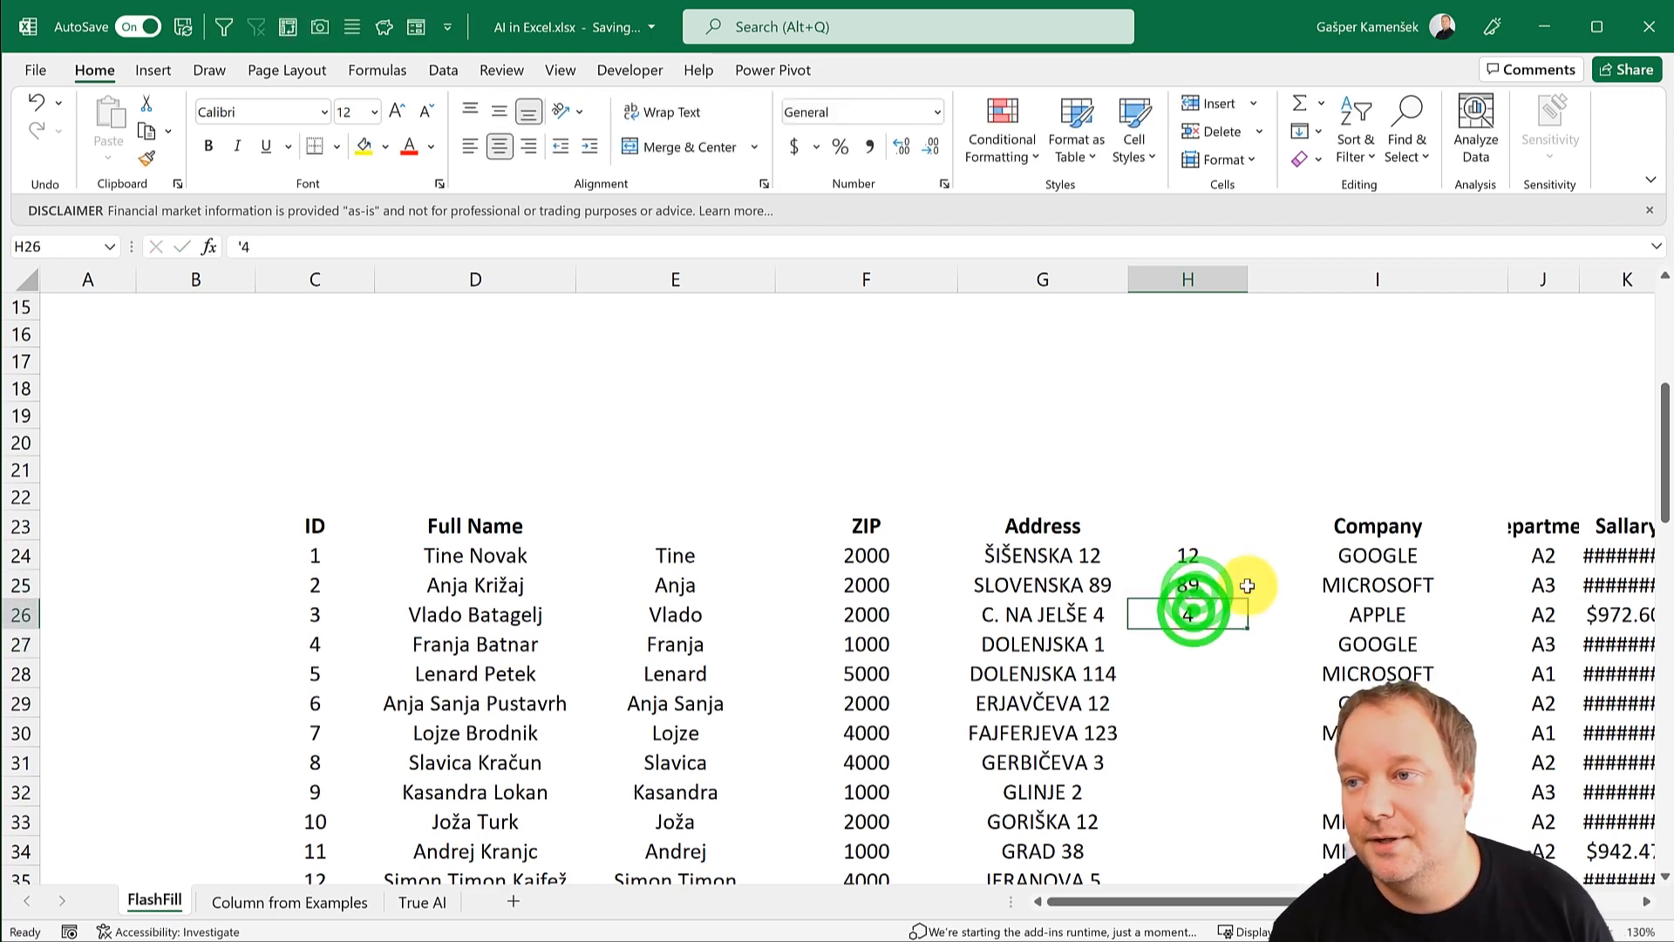
click(1308, 132)
click(1330, 381)
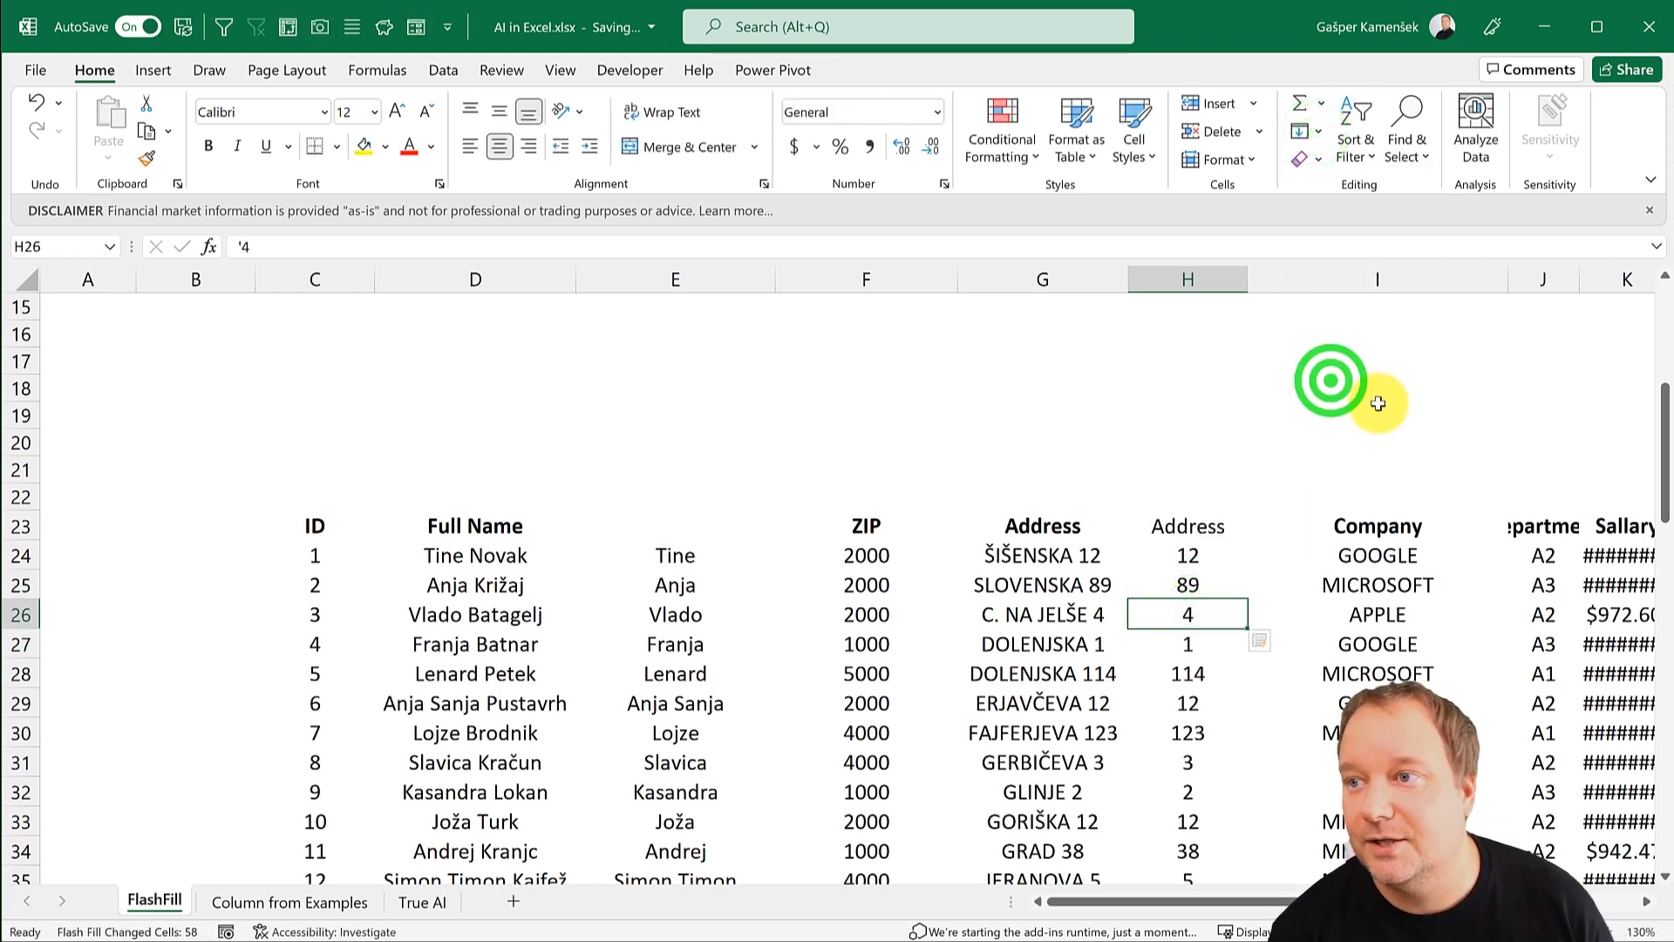
scroll(1250, 787, down, 3)
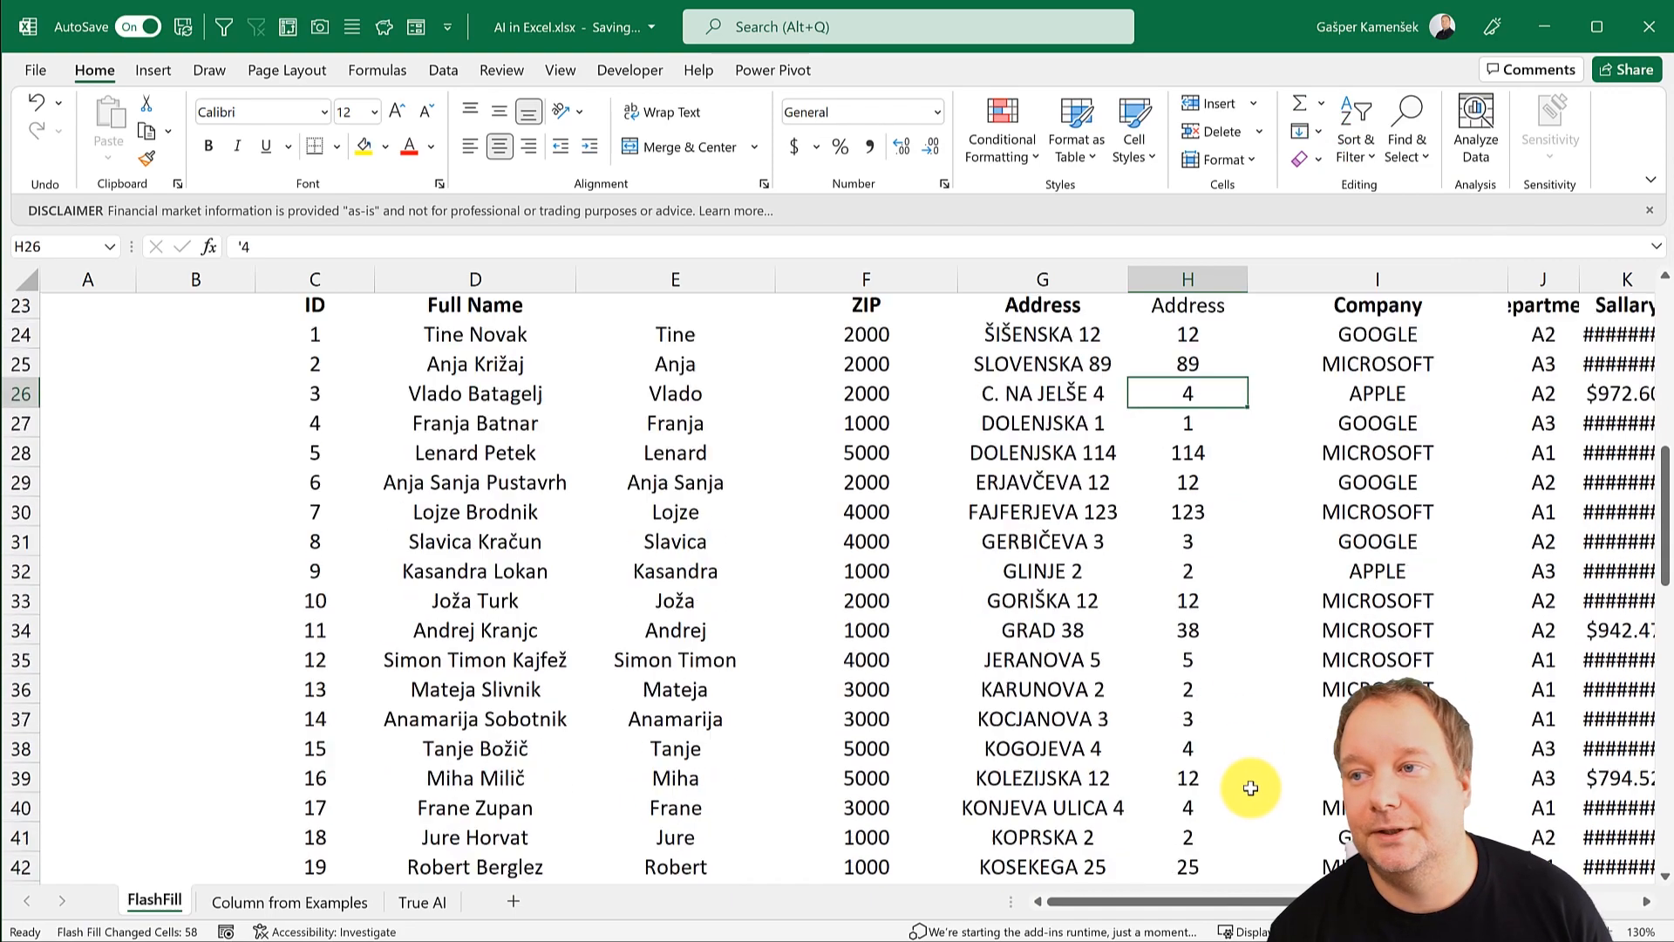
scroll(1250, 788, down, 10)
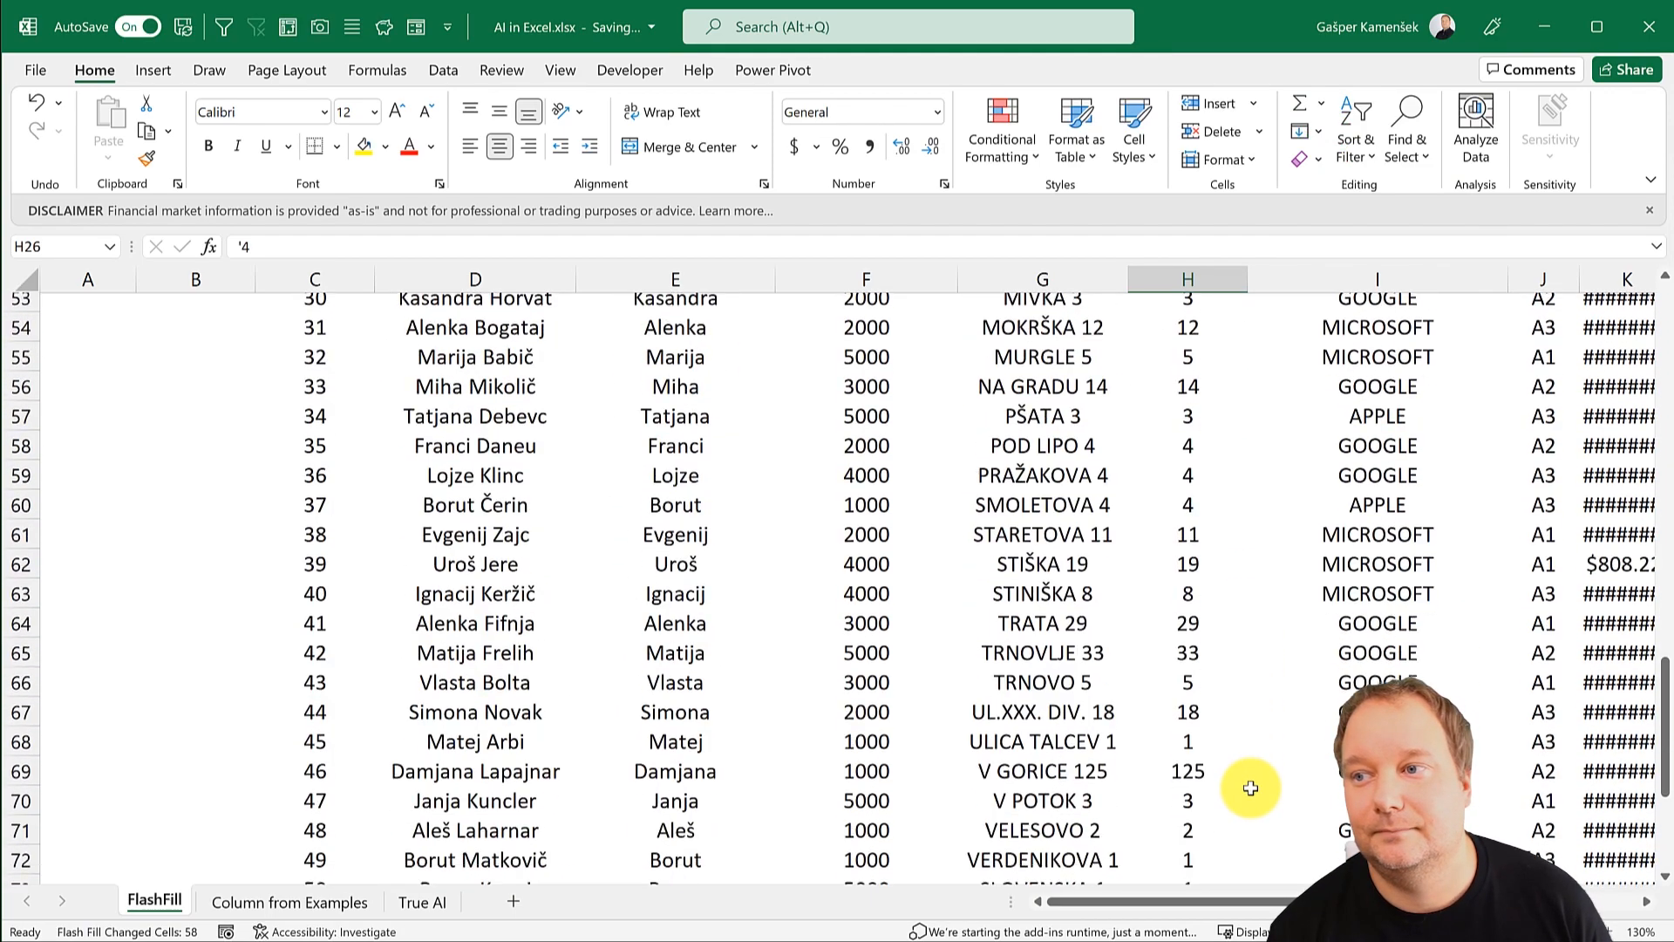
scroll(1250, 787, up, 17)
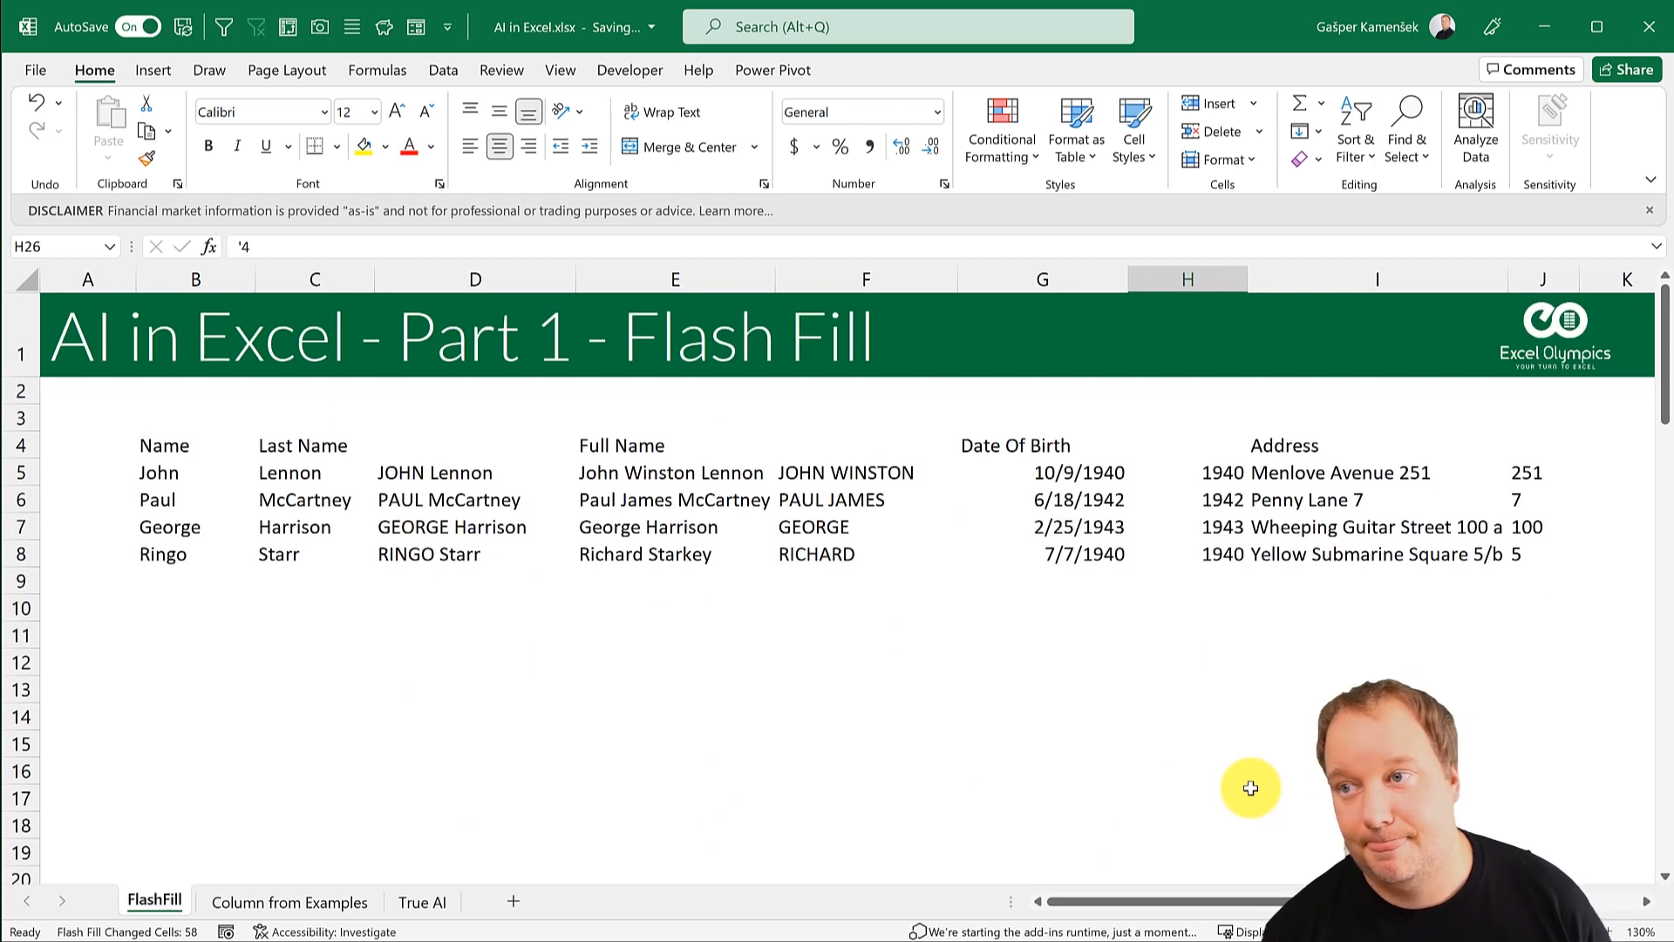